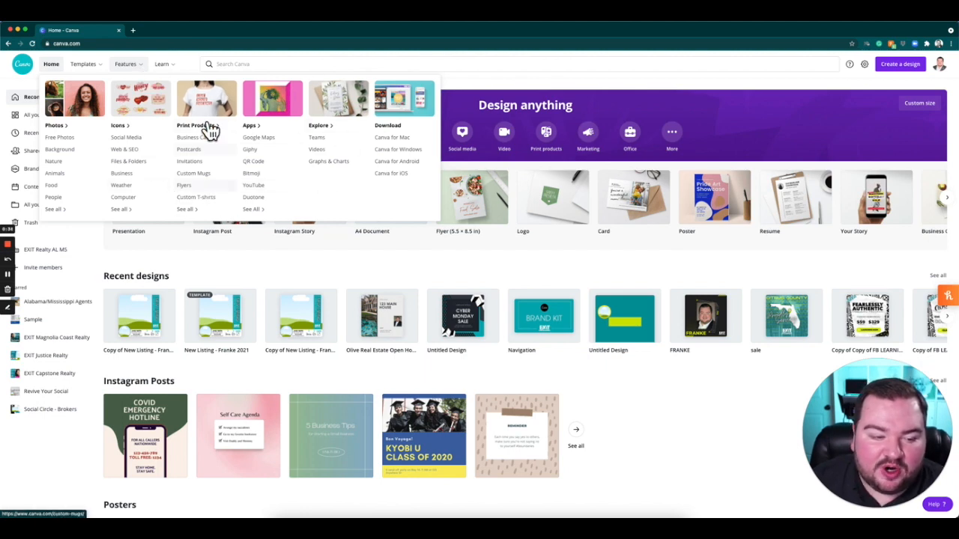
Examine the recent and suggested searches offered by the site search, and check the options available for the account.
{"action": "mouse_move", "coordinate": [178, 77]}
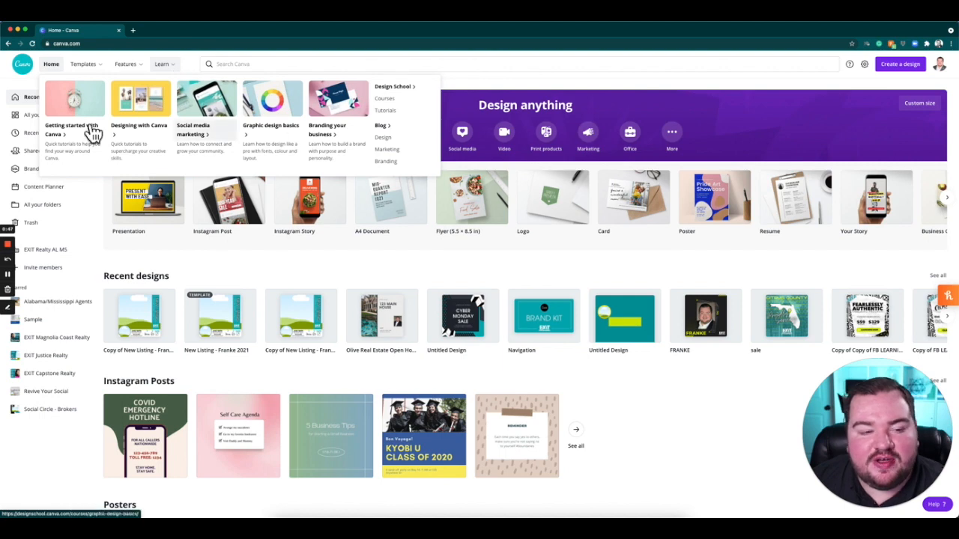
{"action": "left_click", "coordinate": [241, 67]}
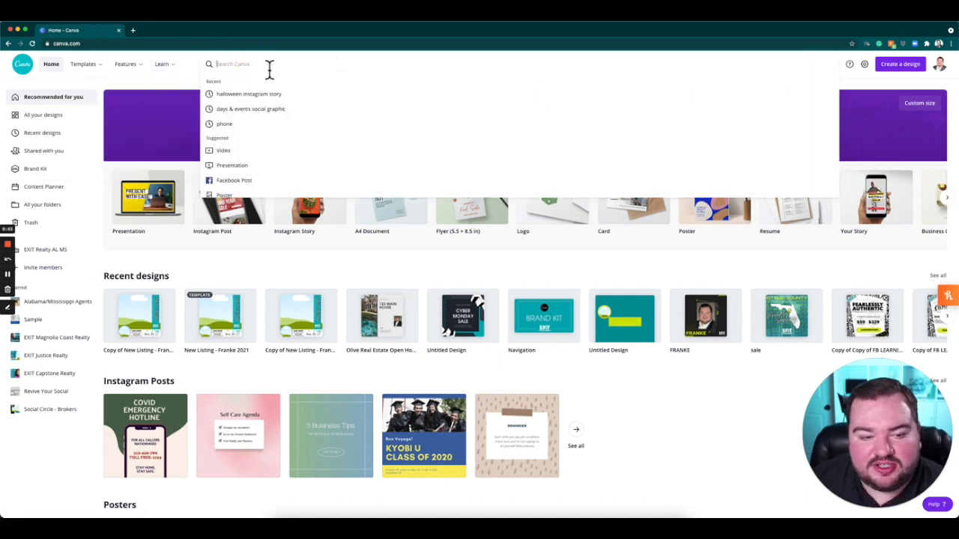
{"action": "scroll", "coordinate": [379, 147], "scroll_direction": "down", "scroll_amount": 3}
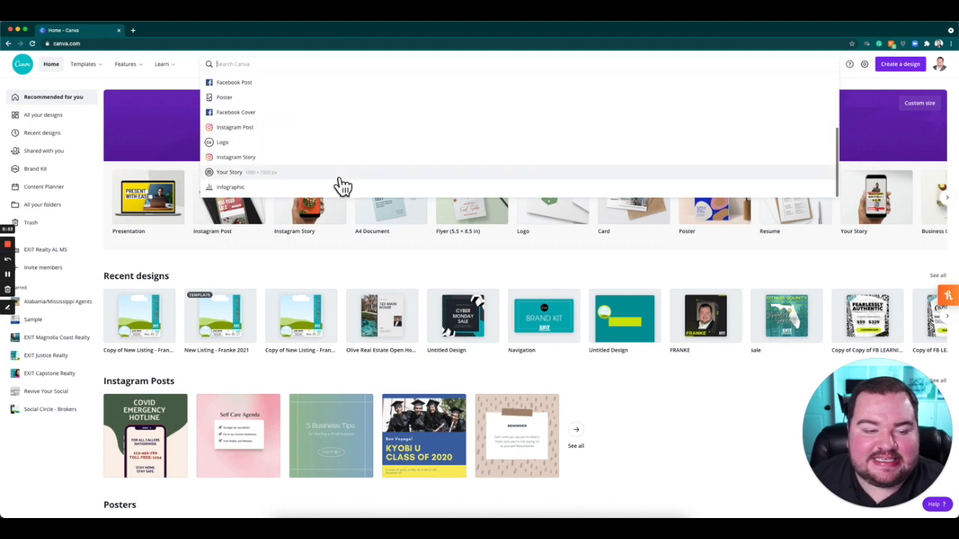
{"action": "scroll", "coordinate": [314, 158], "scroll_direction": "up", "scroll_amount": 3}
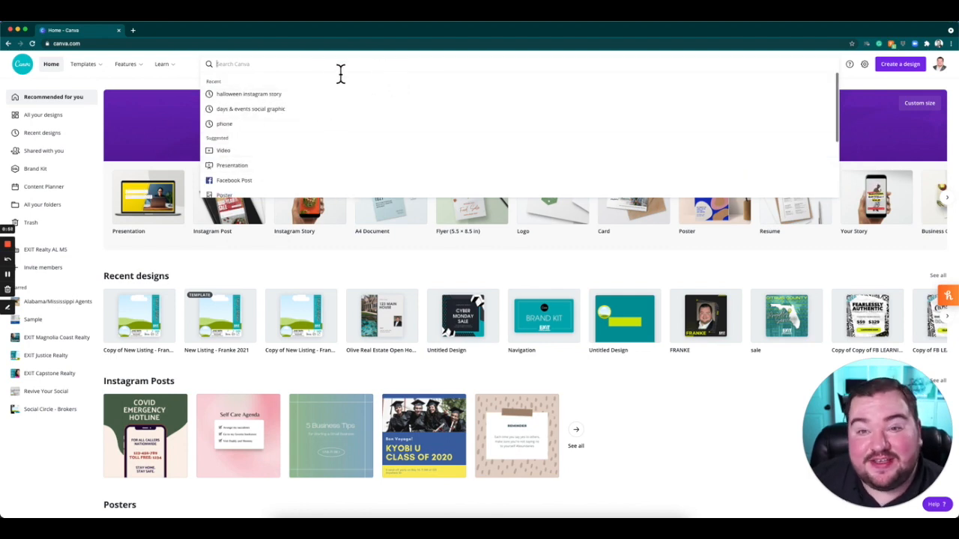
{"action": "left_click", "coordinate": [867, 90]}
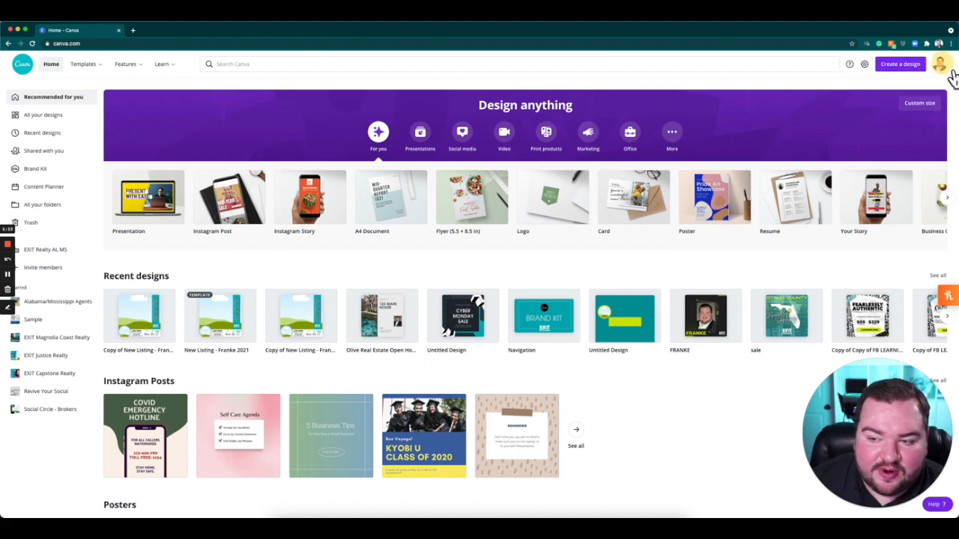
{"action": "left_click", "coordinate": [944, 68]}
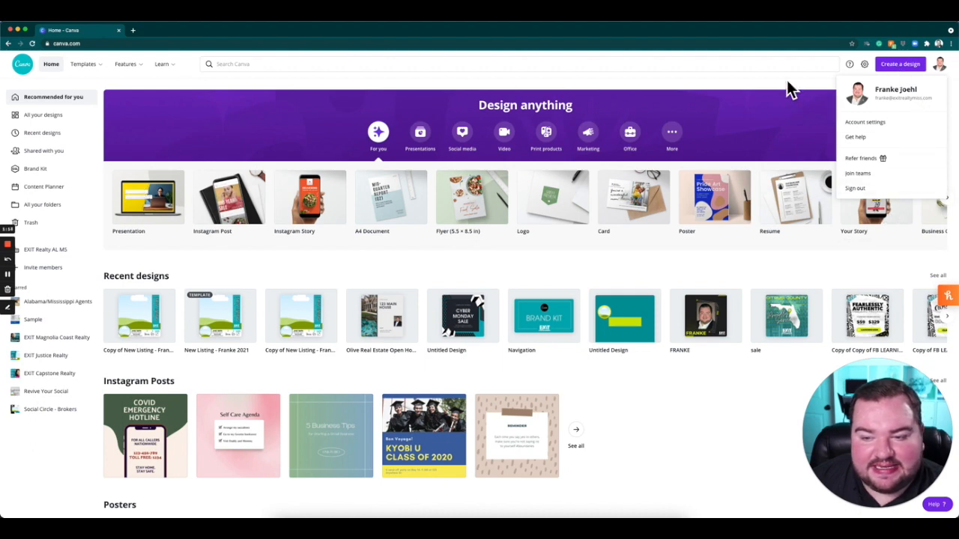
{"action": "left_click", "coordinate": [938, 67]}
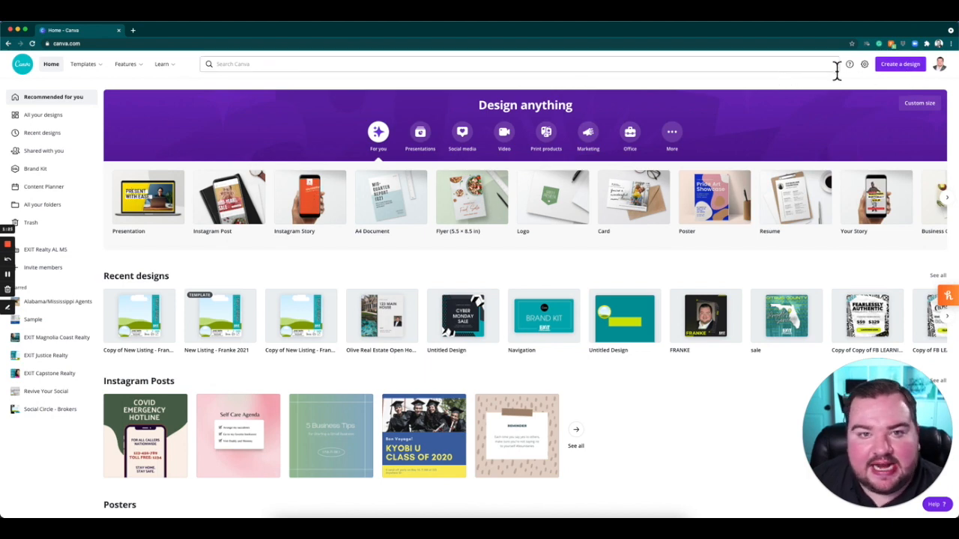
Browse the suggested design types offered when creating a new design.
{"action": "left_click", "coordinate": [916, 84]}
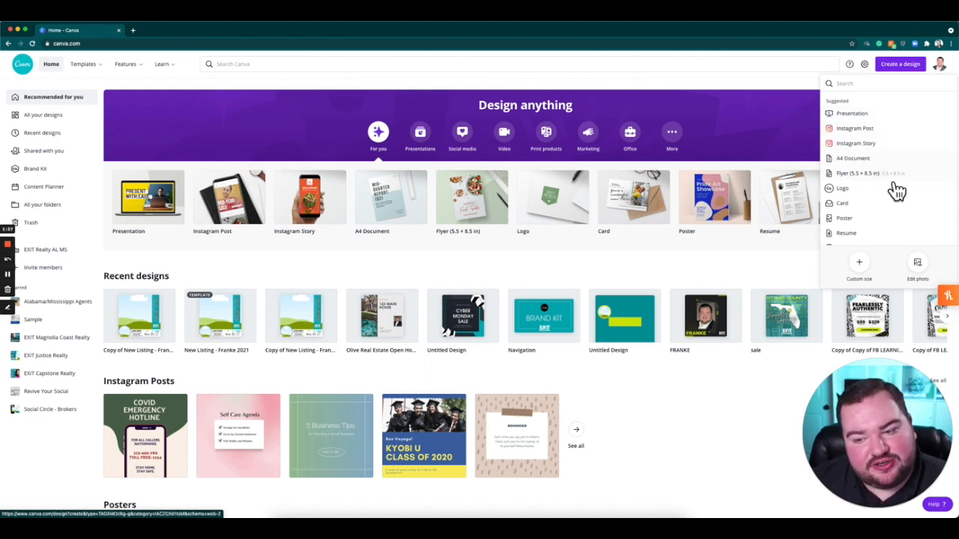
{"action": "scroll", "coordinate": [897, 189], "scroll_direction": "down", "scroll_amount": 2}
{"action": "scroll", "coordinate": [895, 189], "scroll_direction": "down", "scroll_amount": 4}
{"action": "scroll", "coordinate": [895, 191], "scroll_direction": "up", "scroll_amount": 8}
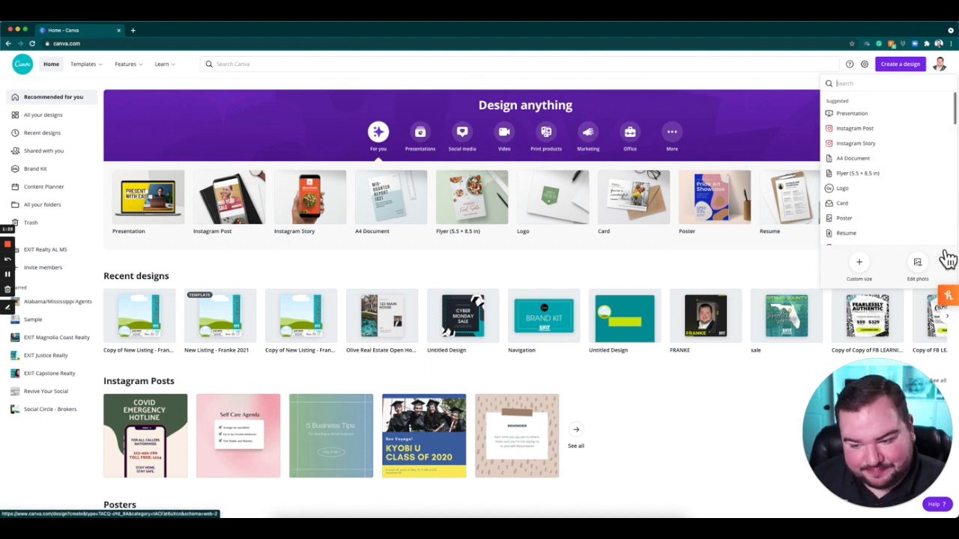
Try out the custom size setup for a new design with inches as the unit, then dismiss it.
{"action": "left_click", "coordinate": [871, 276]}
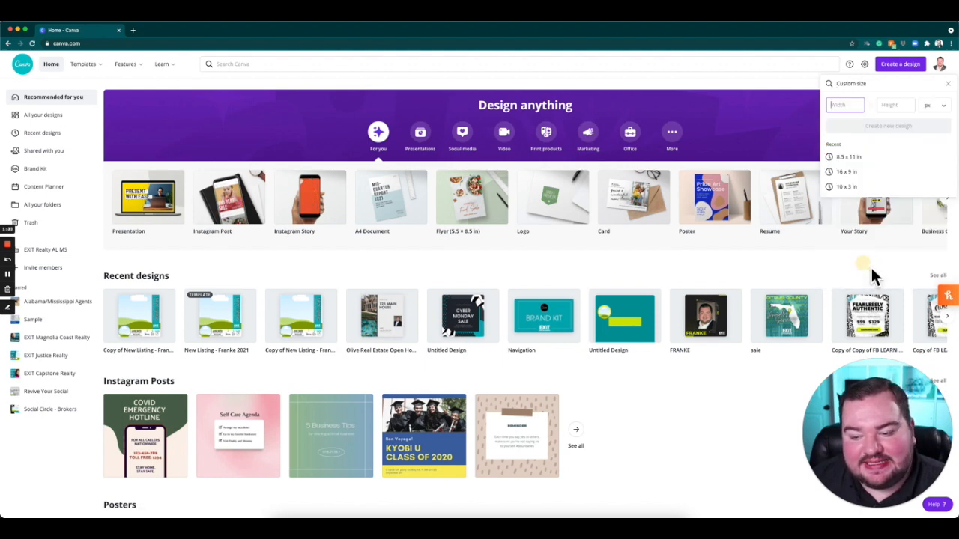
{"action": "left_click", "coordinate": [945, 111]}
{"action": "left_click", "coordinate": [946, 120]}
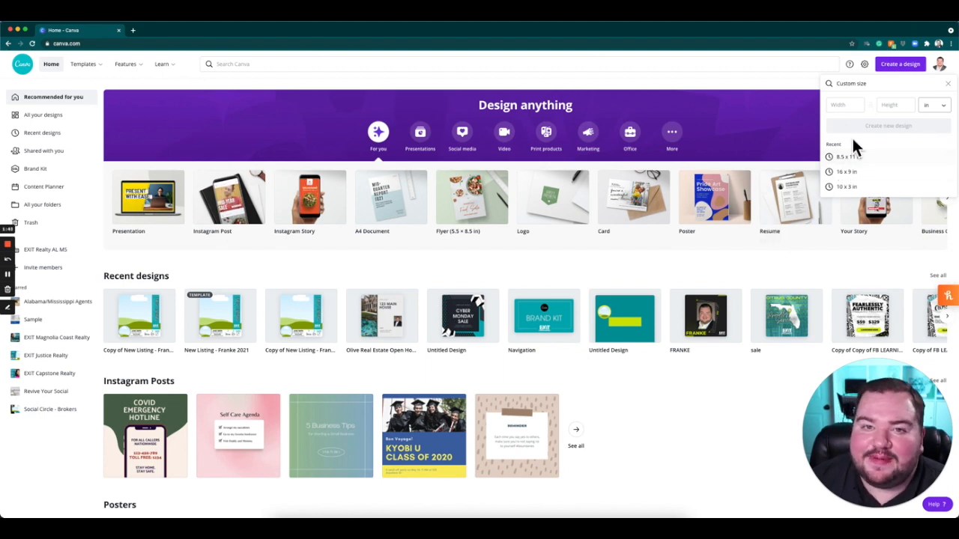
{"action": "left_click", "coordinate": [635, 87]}
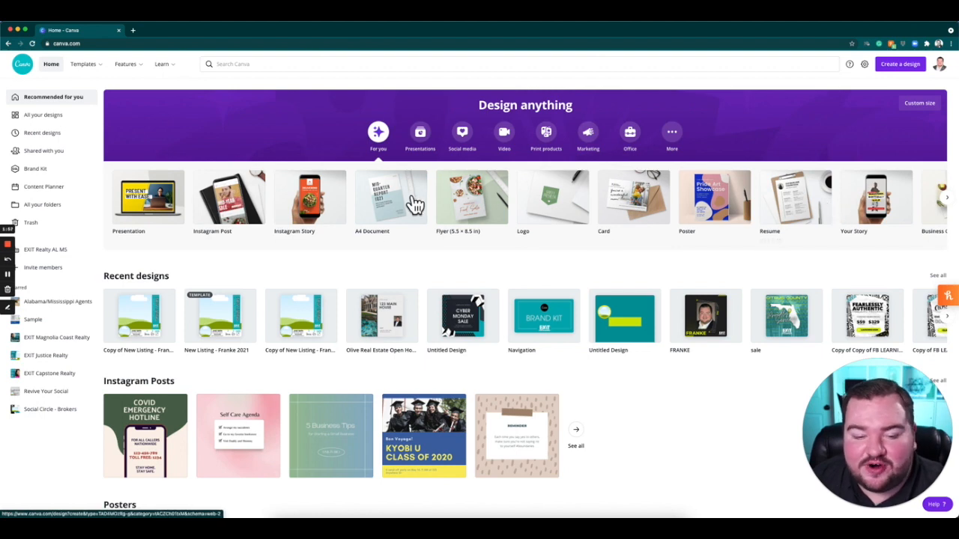
Examine the design types offered for presentations and the full row of social media formats.
{"action": "left_click", "coordinate": [424, 141]}
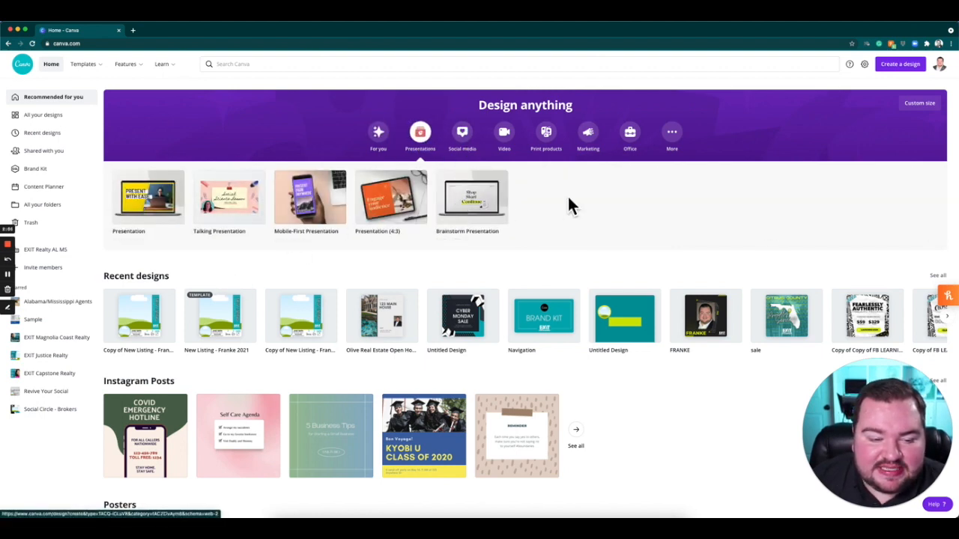
{"action": "left_click", "coordinate": [465, 143]}
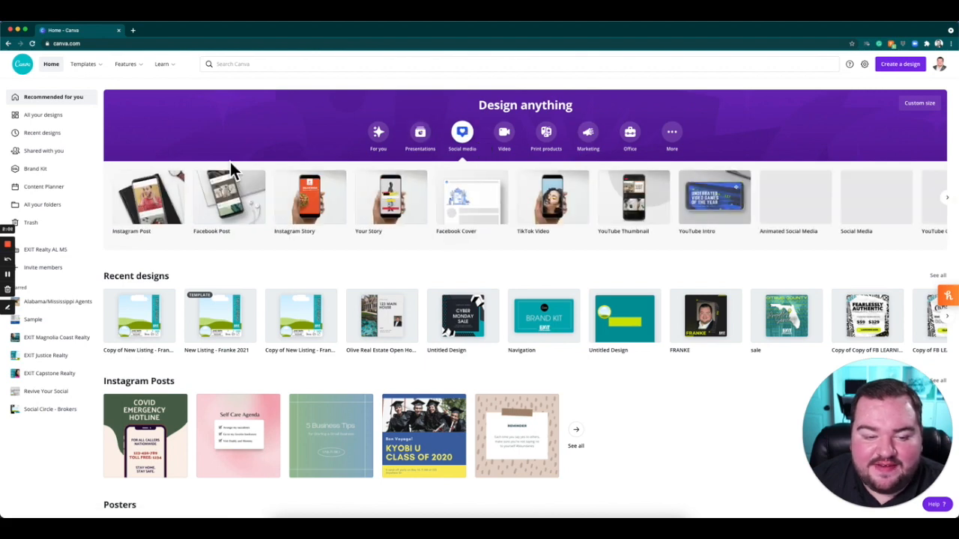
{"action": "left_click", "coordinate": [947, 198]}
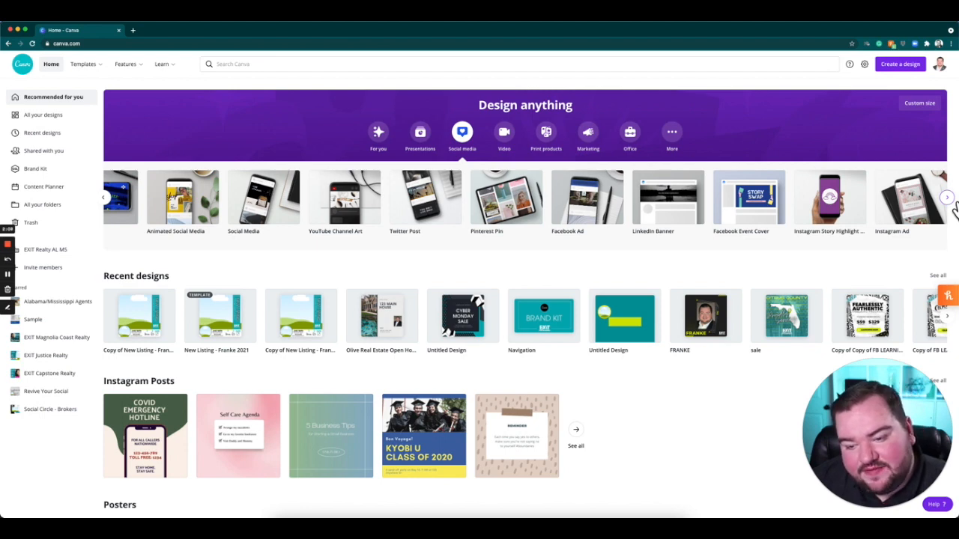
{"action": "left_click", "coordinate": [948, 199]}
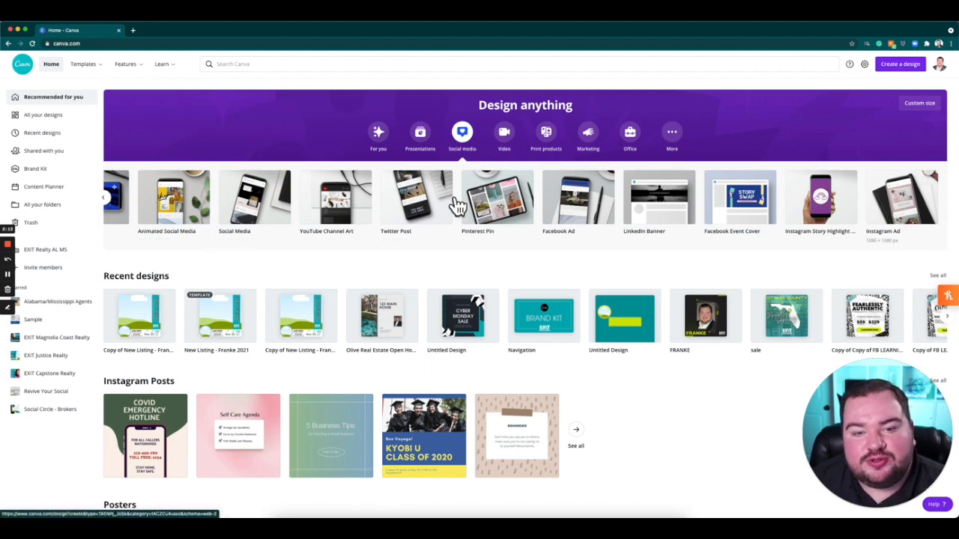
Examine the design types offered for video, print products, marketing, office and the additional category.
{"action": "left_click", "coordinate": [516, 149]}
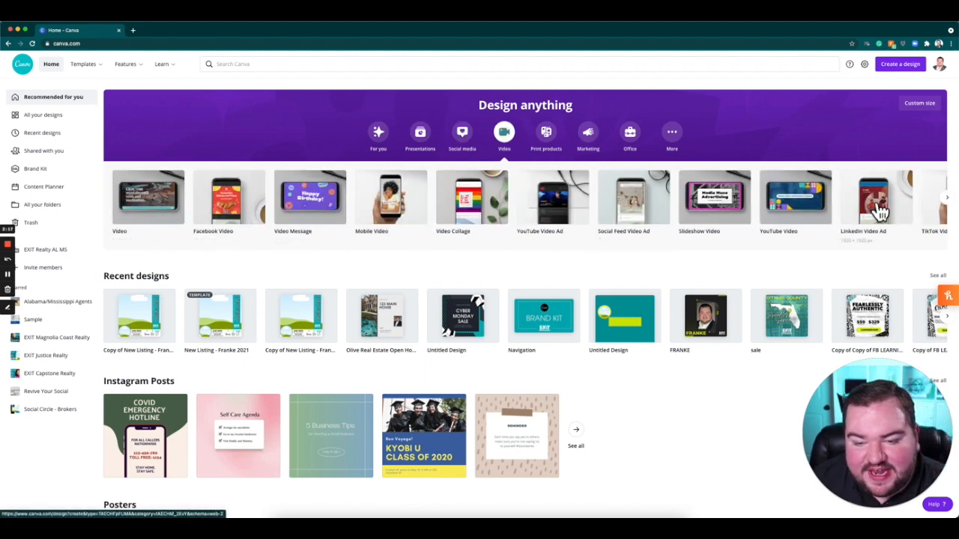
{"action": "left_click", "coordinate": [554, 144]}
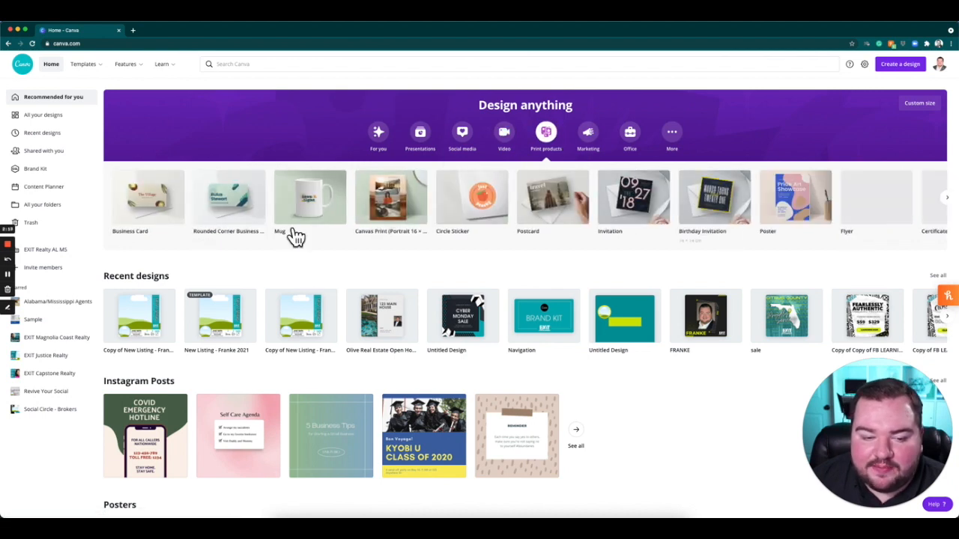
{"action": "left_click", "coordinate": [600, 145]}
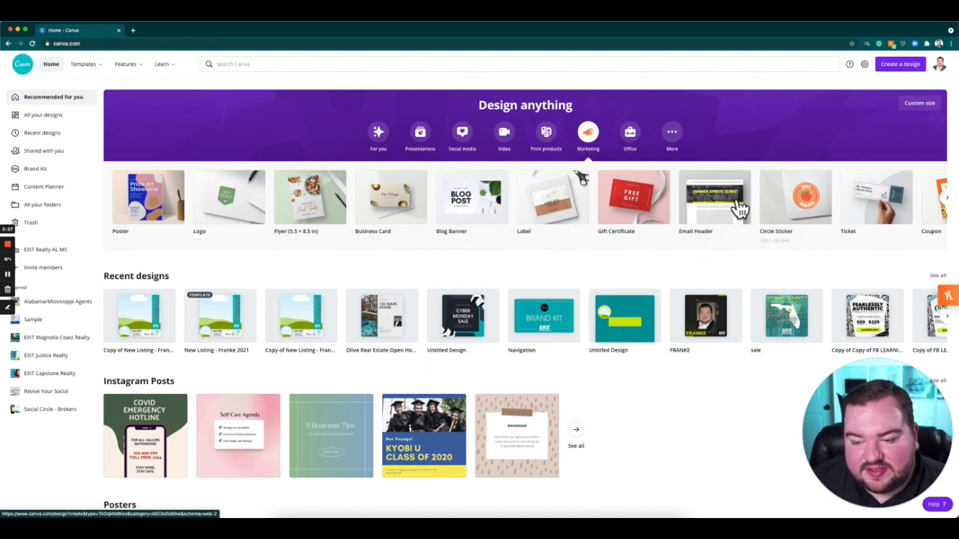
{"action": "left_click", "coordinate": [636, 144]}
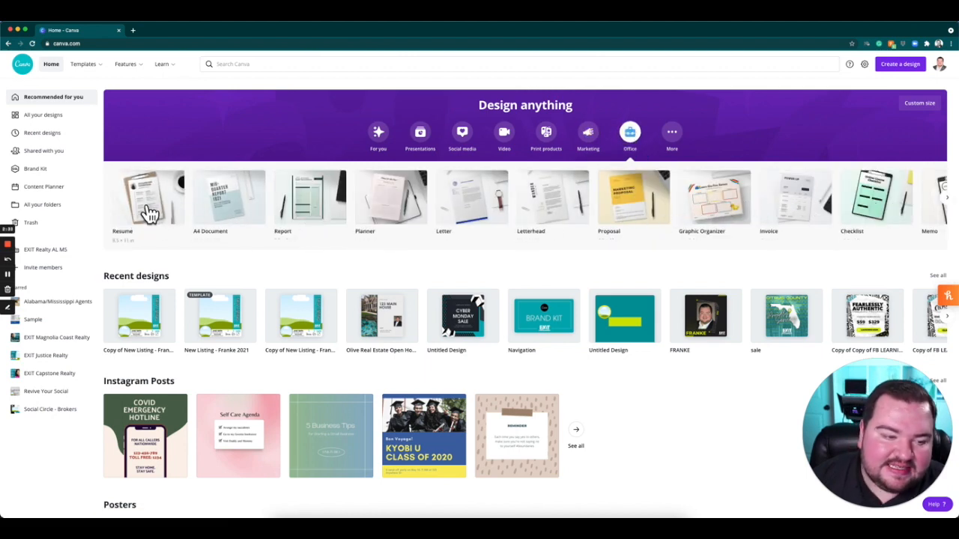
{"action": "left_click", "coordinate": [685, 140]}
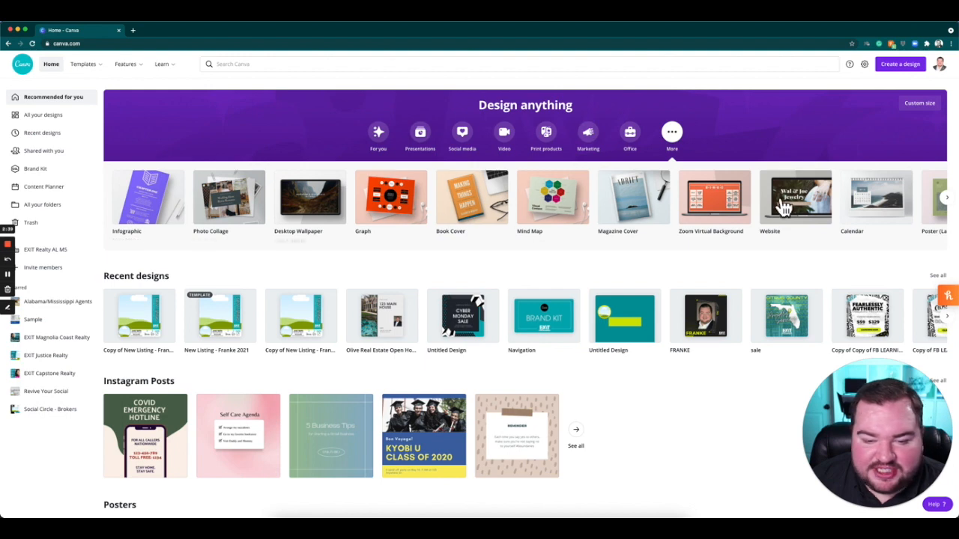
{"action": "left_click", "coordinate": [947, 197]}
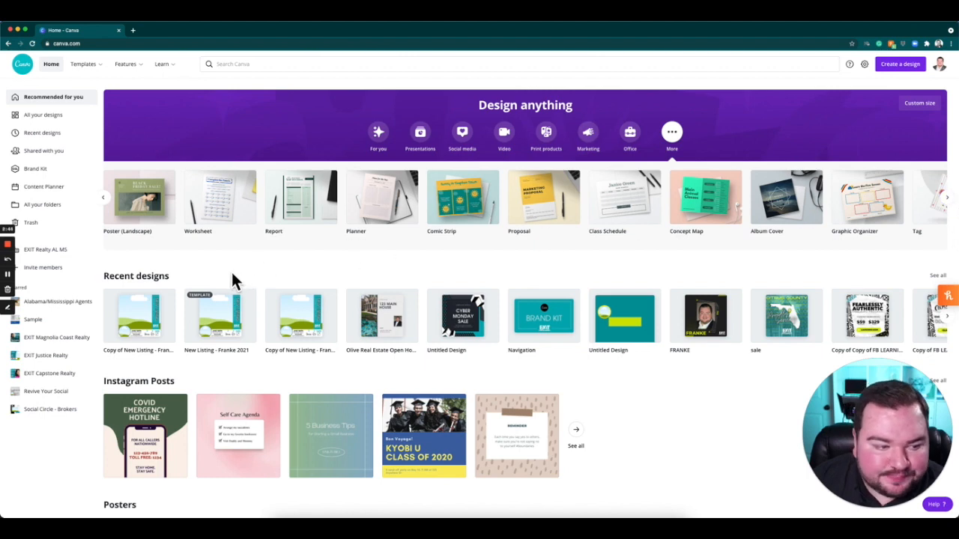
Look through the recent designs and the template rows on the home page, and return to the For you design types.
{"action": "scroll", "coordinate": [180, 352], "scroll_direction": "down", "scroll_amount": 1}
{"action": "scroll", "coordinate": [177, 349], "scroll_direction": "down", "scroll_amount": 2}
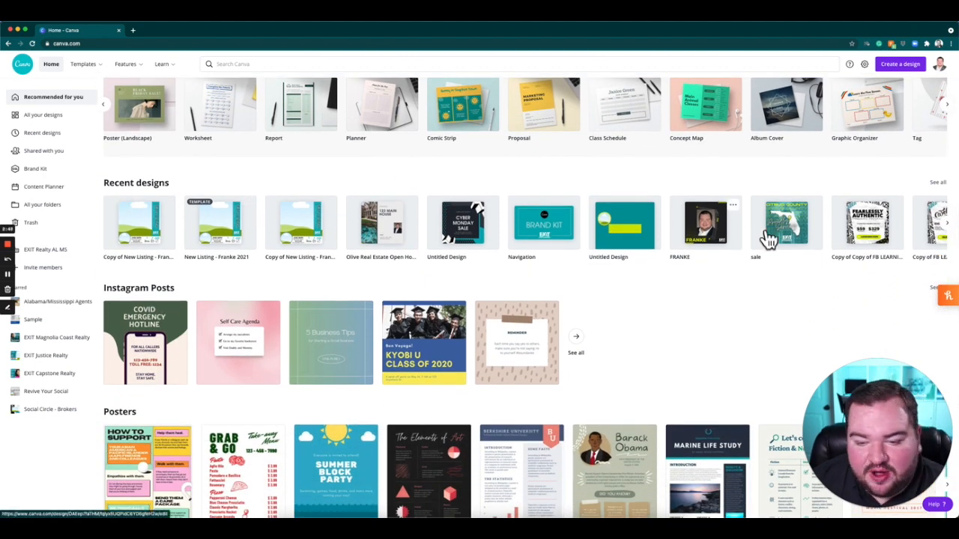
{"action": "left_click", "coordinate": [947, 223]}
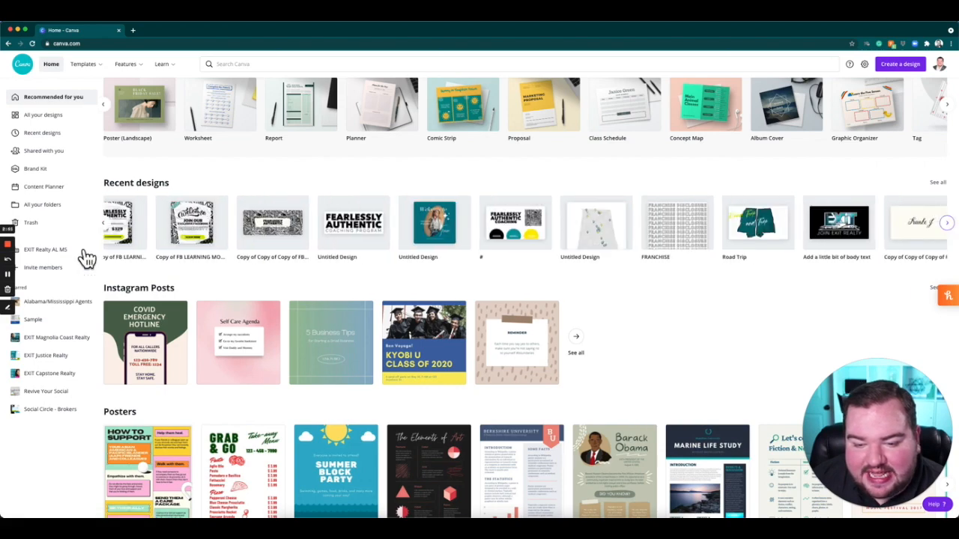
{"action": "scroll", "coordinate": [801, 238], "scroll_direction": "down", "scroll_amount": 5}
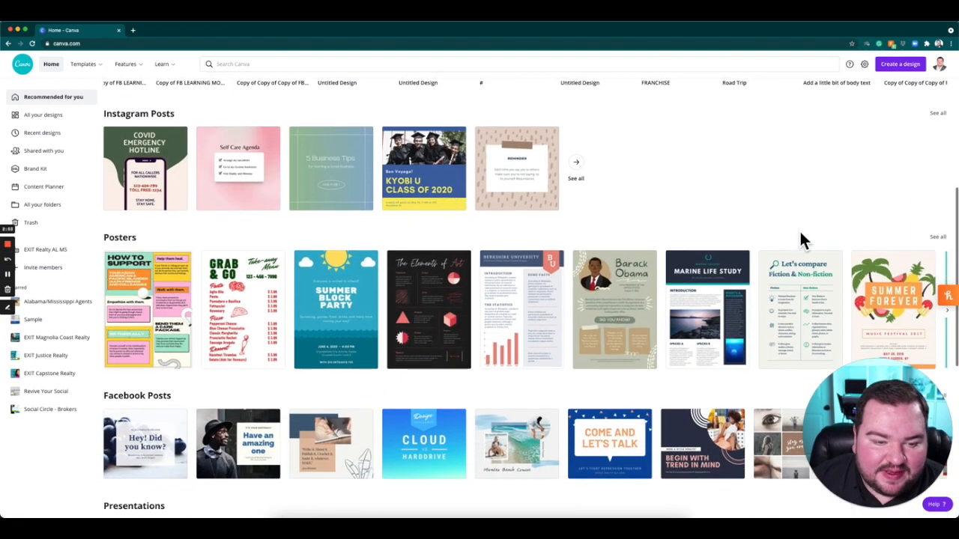
{"action": "scroll", "coordinate": [242, 419], "scroll_direction": "down", "scroll_amount": 6}
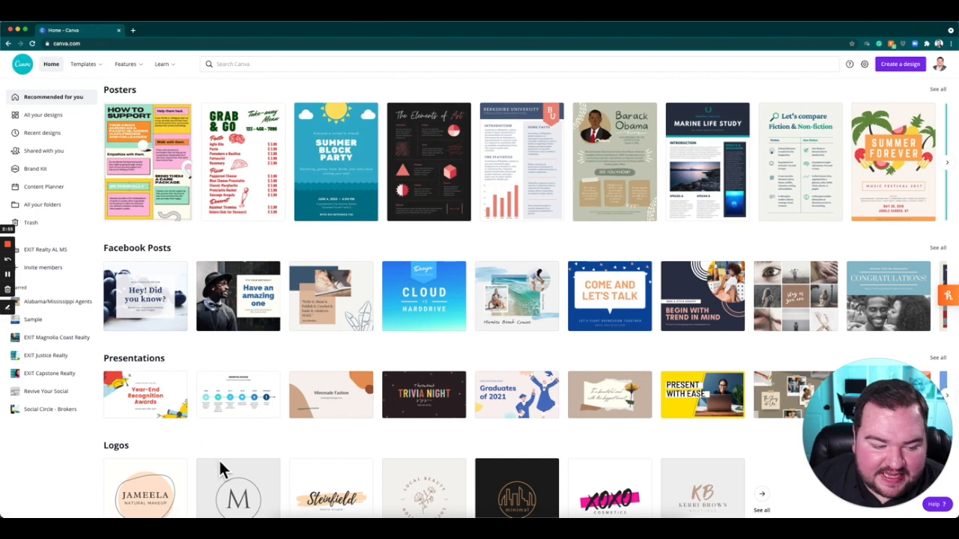
{"action": "scroll", "coordinate": [663, 385], "scroll_direction": "down", "scroll_amount": 4}
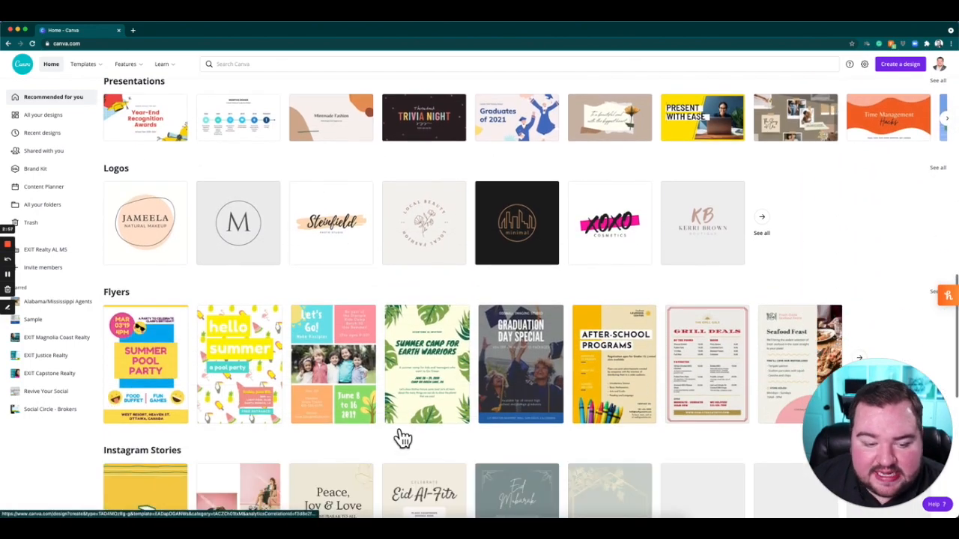
{"action": "scroll", "coordinate": [379, 337], "scroll_direction": "up", "scroll_amount": 20}
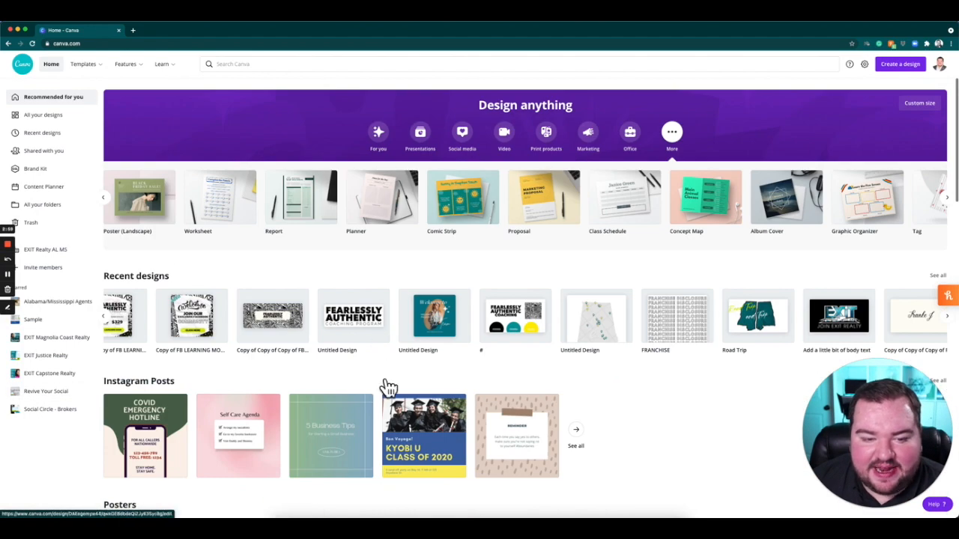
{"action": "left_click", "coordinate": [384, 143]}
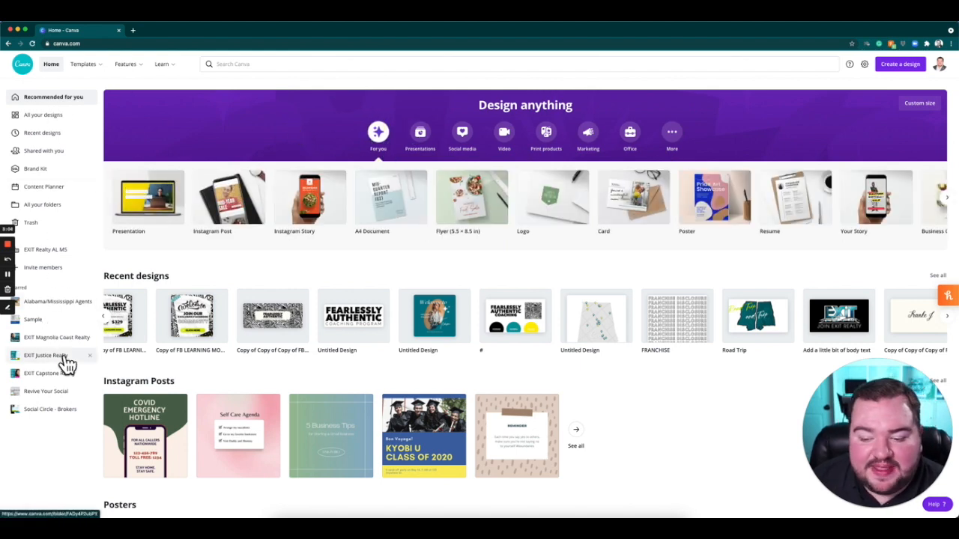
Open the collection of all your designs and look through it.
{"action": "left_click", "coordinate": [51, 120]}
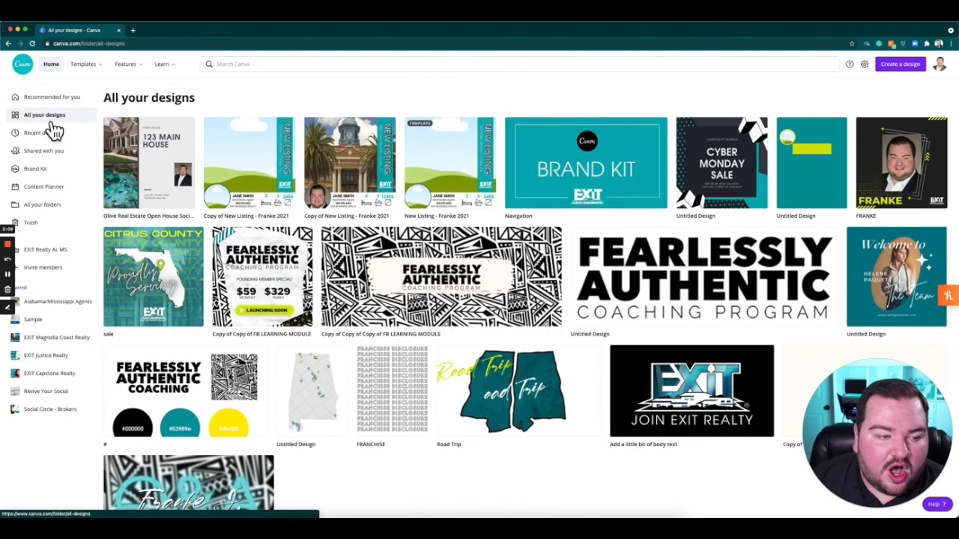
{"action": "scroll", "coordinate": [667, 300], "scroll_direction": "down", "scroll_amount": 5}
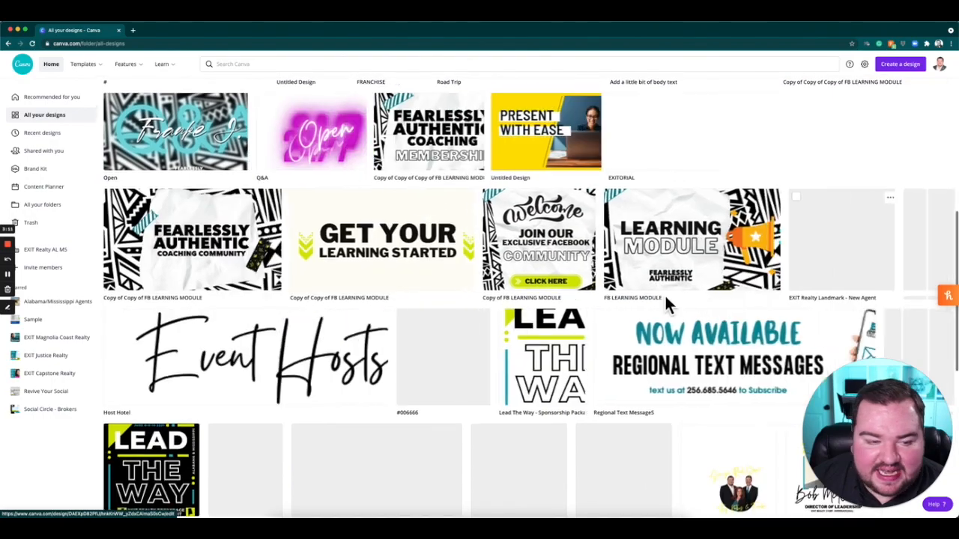
{"action": "scroll", "coordinate": [665, 296], "scroll_direction": "down", "scroll_amount": 2}
{"action": "scroll", "coordinate": [664, 293], "scroll_direction": "up", "scroll_amount": 4}
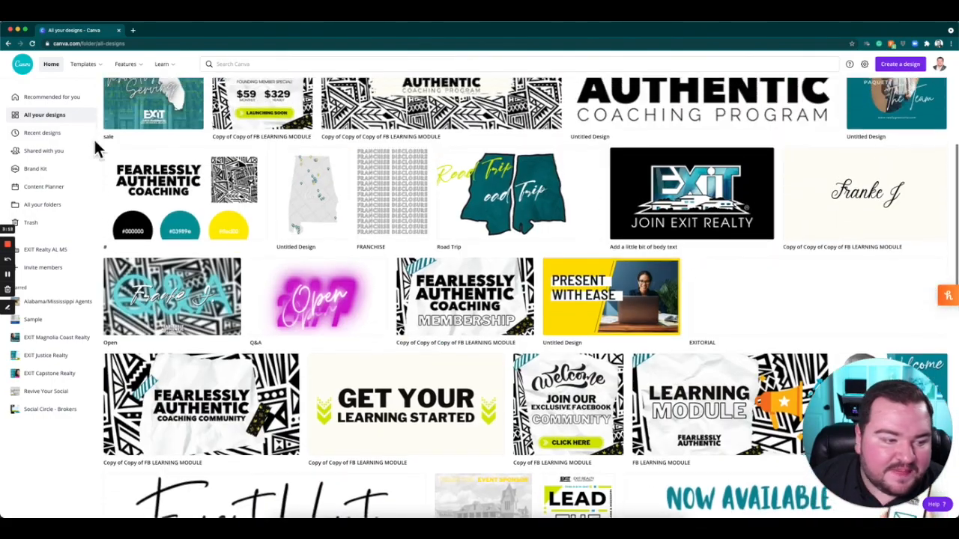
Open the recent designs collection and look through it.
{"action": "left_click", "coordinate": [51, 135]}
{"action": "scroll", "coordinate": [649, 304], "scroll_direction": "down", "scroll_amount": 3}
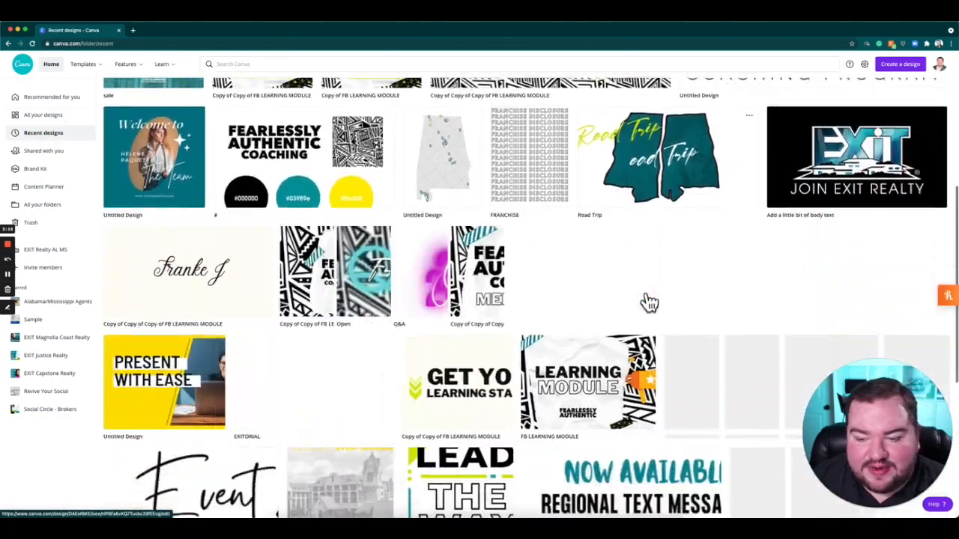
{"action": "scroll", "coordinate": [649, 304], "scroll_direction": "up", "scroll_amount": 3}
View the designs shared with you, and open the Brand Kit to examine its logos, colors and fonts.
{"action": "left_click", "coordinate": [65, 152]}
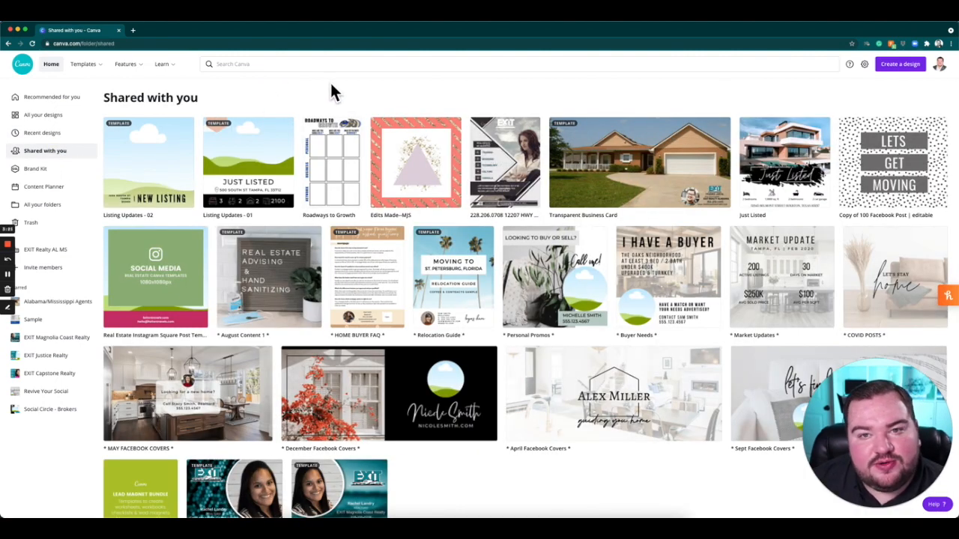
{"action": "left_click", "coordinate": [38, 172]}
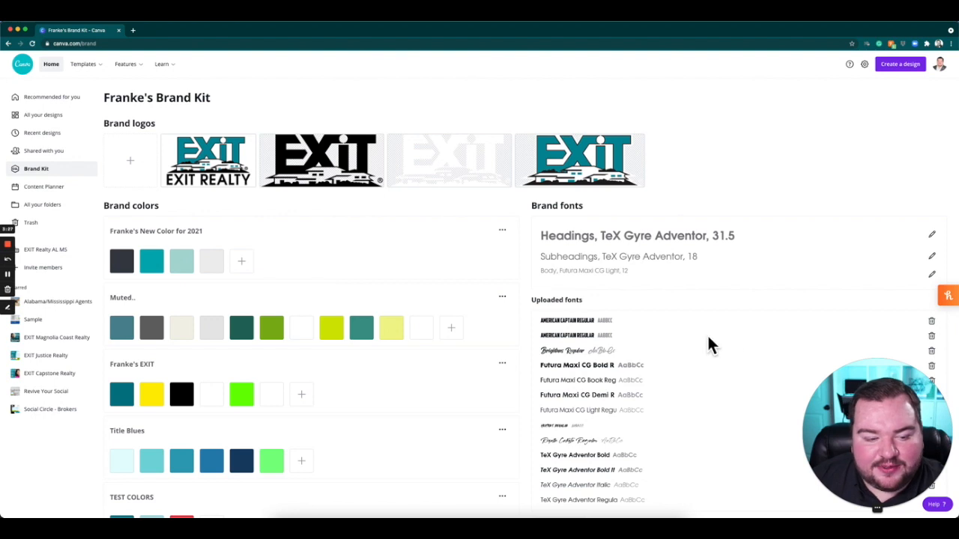
View the Content Planner calendar and the overview of all your folders.
{"action": "scroll", "coordinate": [649, 264], "scroll_direction": "down", "scroll_amount": 1}
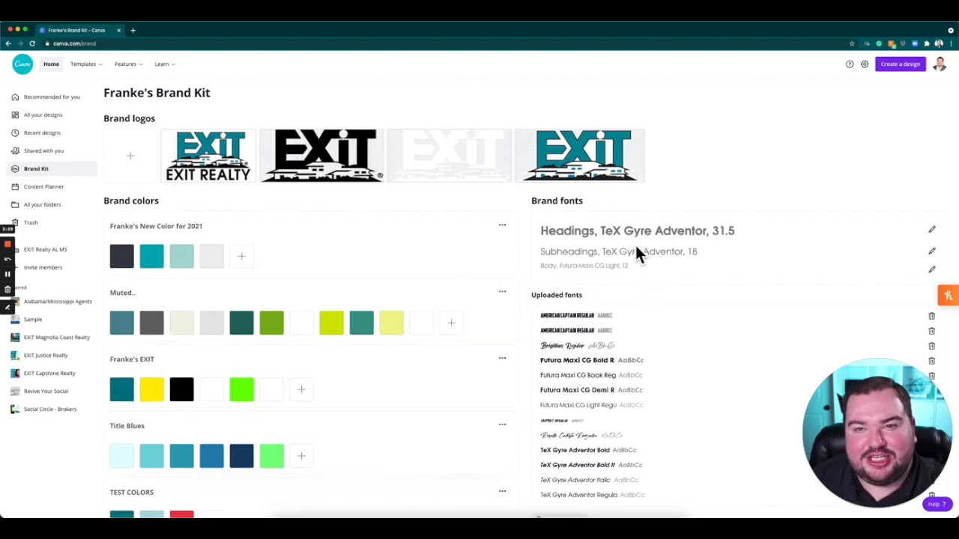
{"action": "left_click", "coordinate": [62, 190]}
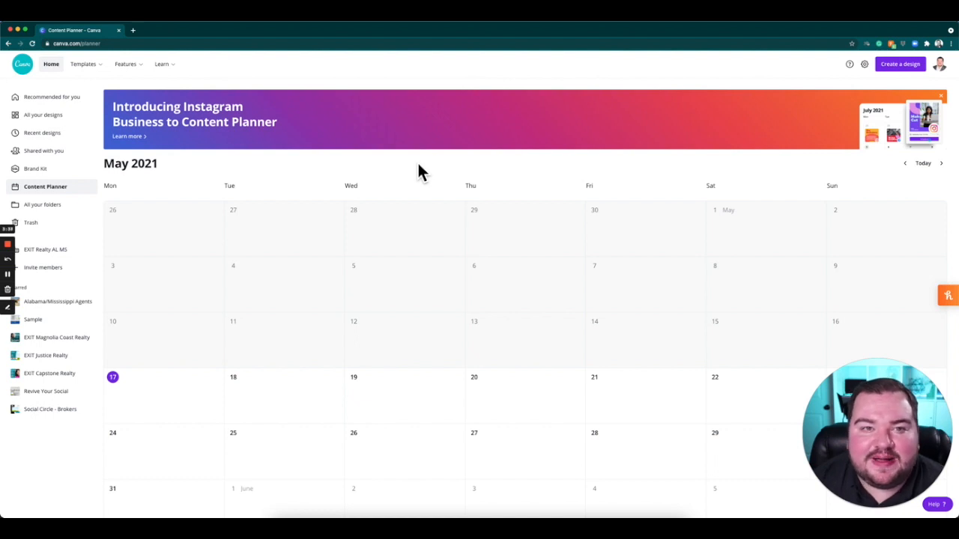
{"action": "left_click", "coordinate": [75, 205]}
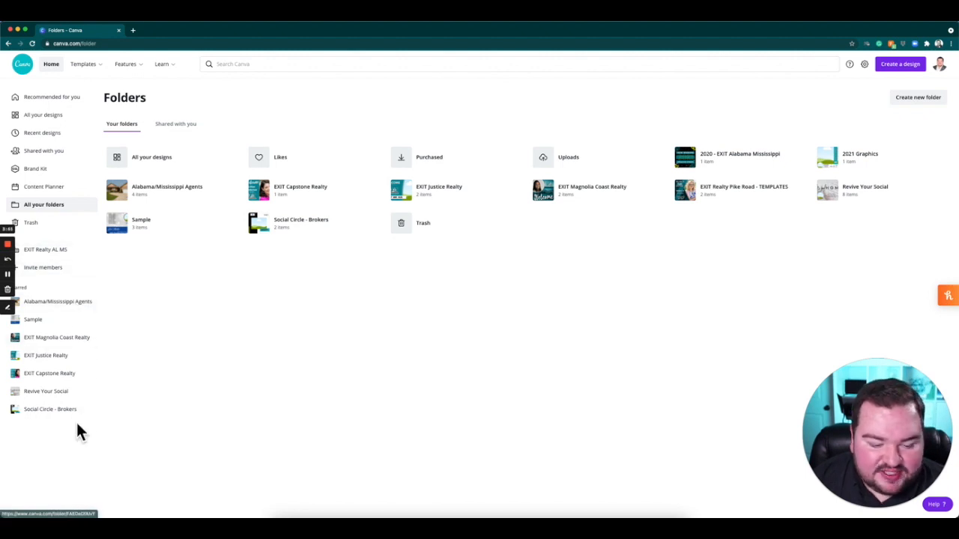
Open the New Listing copy with the clock tower photo from all your designs for editing.
{"action": "left_click", "coordinate": [64, 120]}
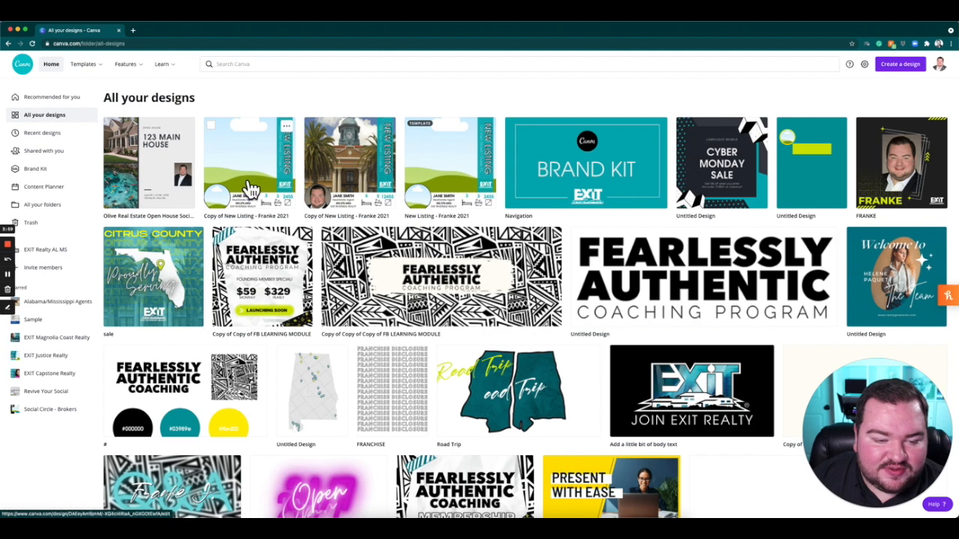
{"action": "left_click", "coordinate": [346, 159]}
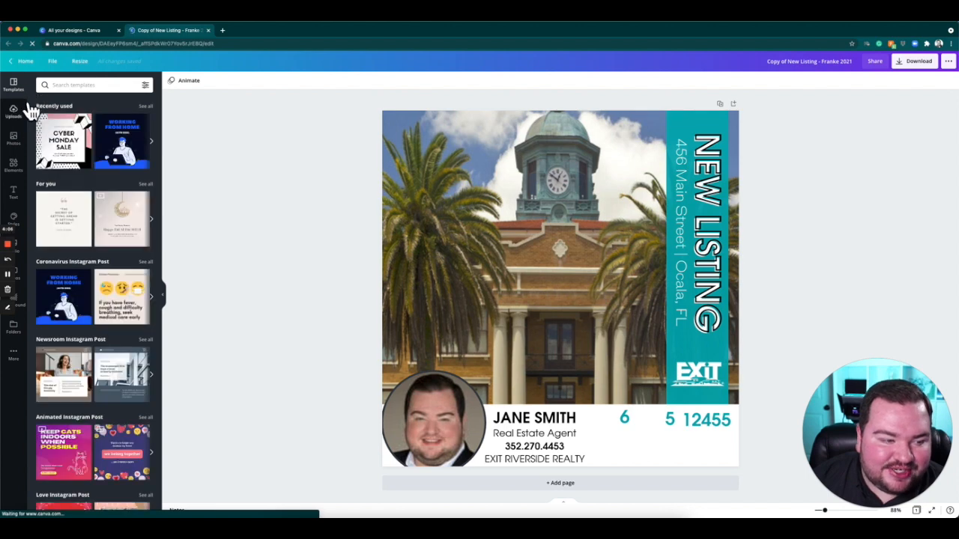
Look through the editor's resources: uploads, photos, elements, text styles, and the additional apps and integrations.
{"action": "left_click", "coordinate": [30, 116]}
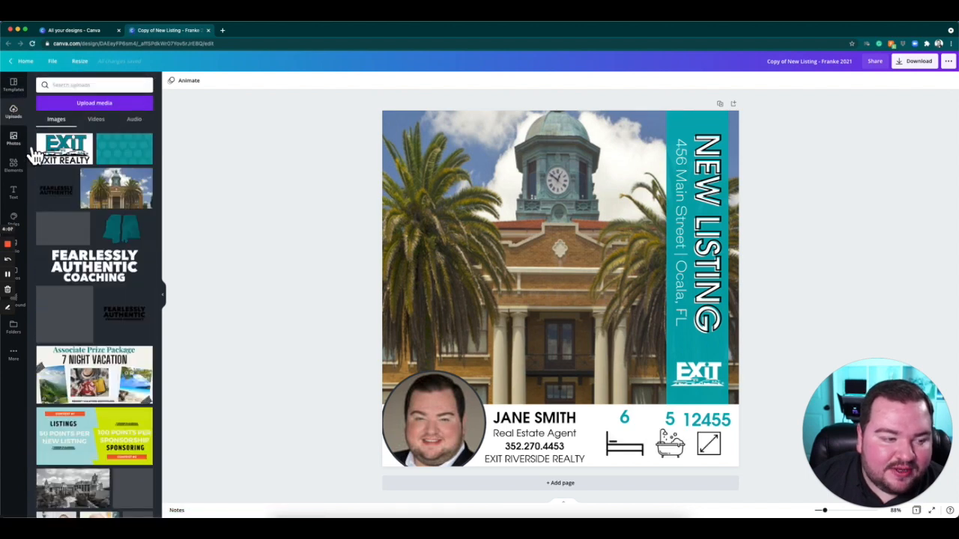
{"action": "left_click", "coordinate": [32, 141]}
{"action": "left_click", "coordinate": [30, 178]}
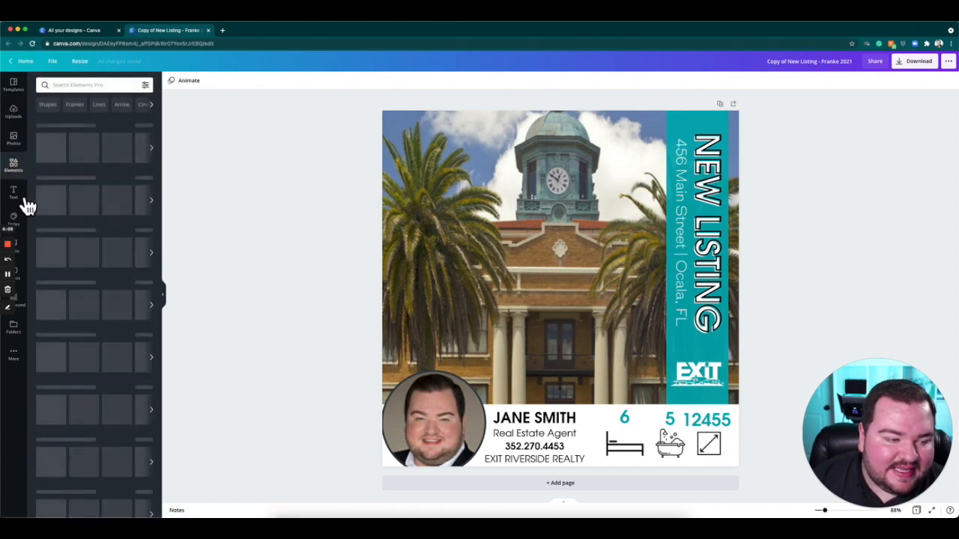
{"action": "left_click", "coordinate": [25, 198]}
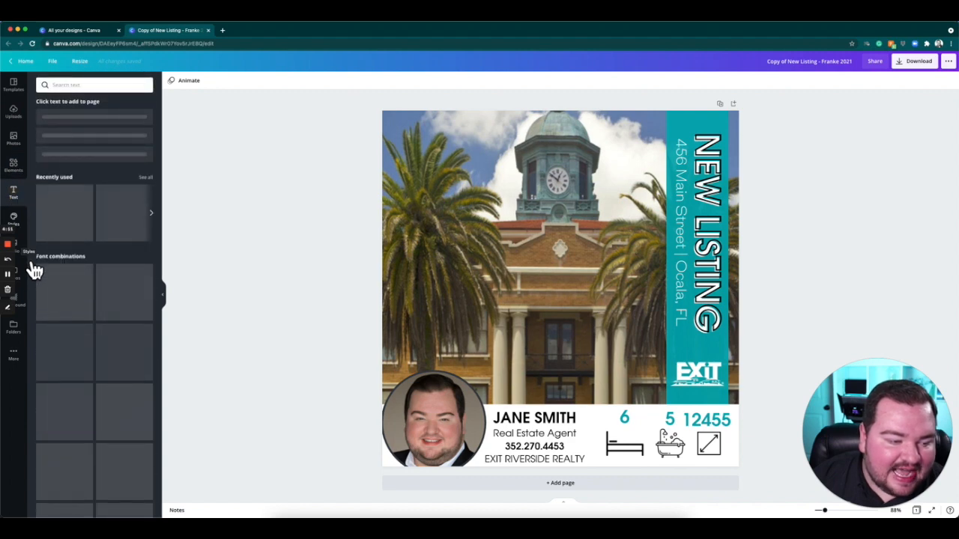
{"action": "left_click", "coordinate": [22, 358]}
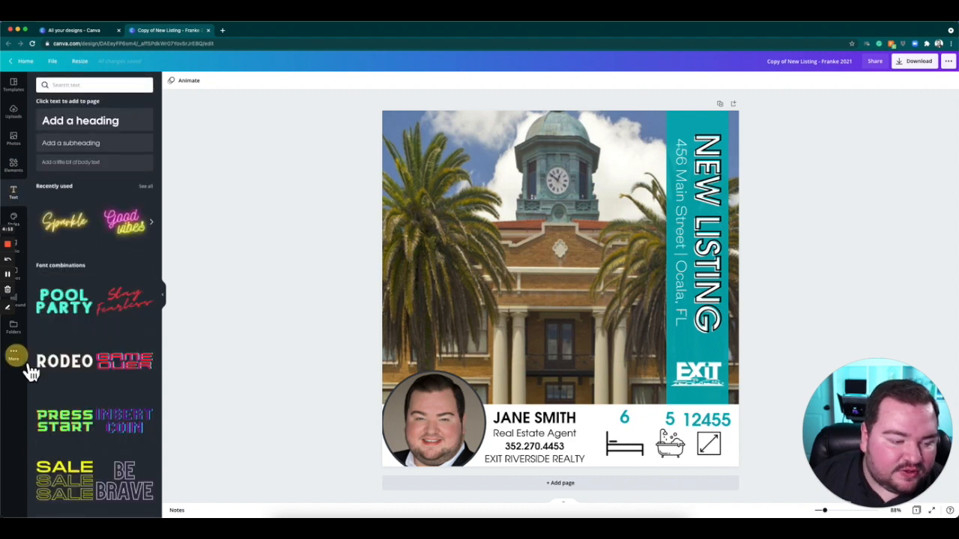
{"action": "scroll", "coordinate": [103, 382], "scroll_direction": "down", "scroll_amount": 3}
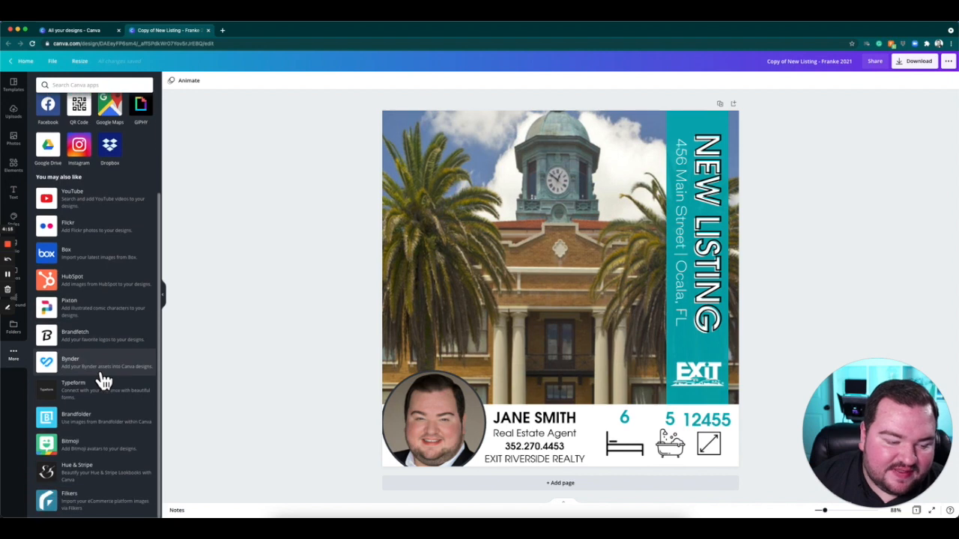
{"action": "scroll", "coordinate": [90, 299], "scroll_direction": "up", "scroll_amount": 3}
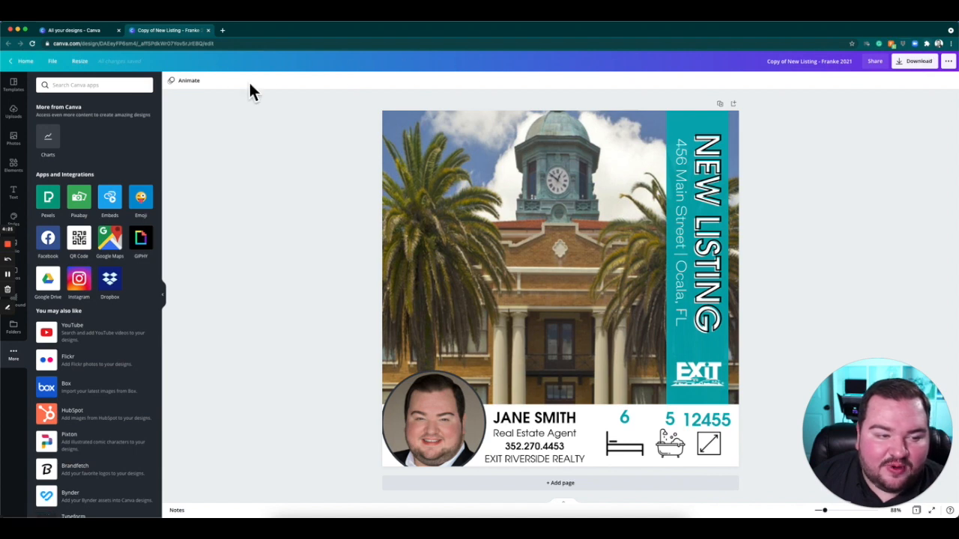
Examine the design's file options and the available resize formats, leaving the size as it is.
{"action": "left_click", "coordinate": [52, 61]}
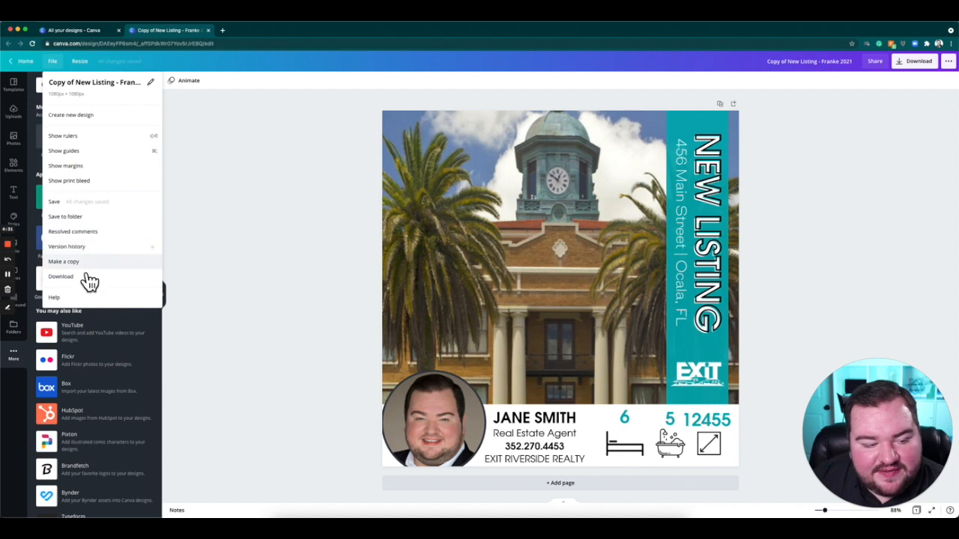
{"action": "left_click", "coordinate": [99, 69]}
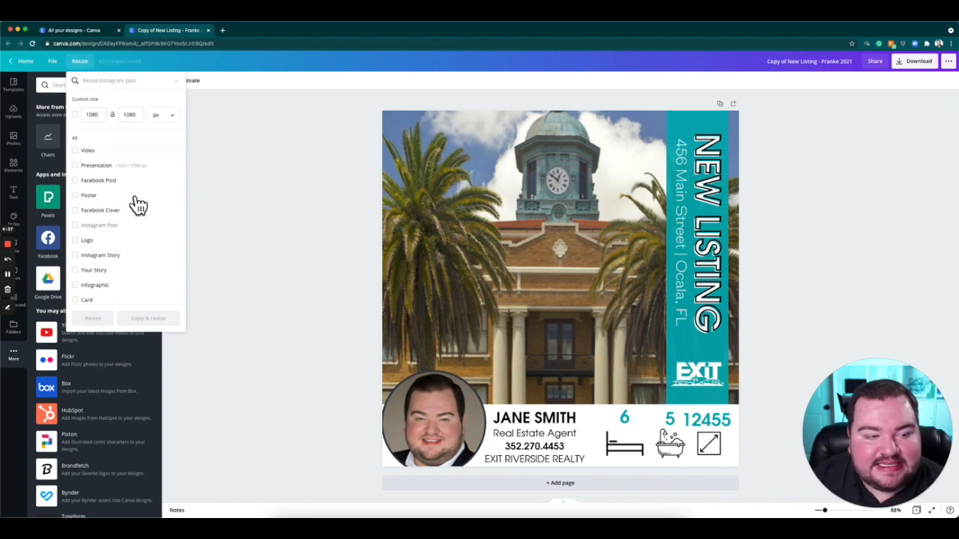
{"action": "left_click", "coordinate": [236, 129]}
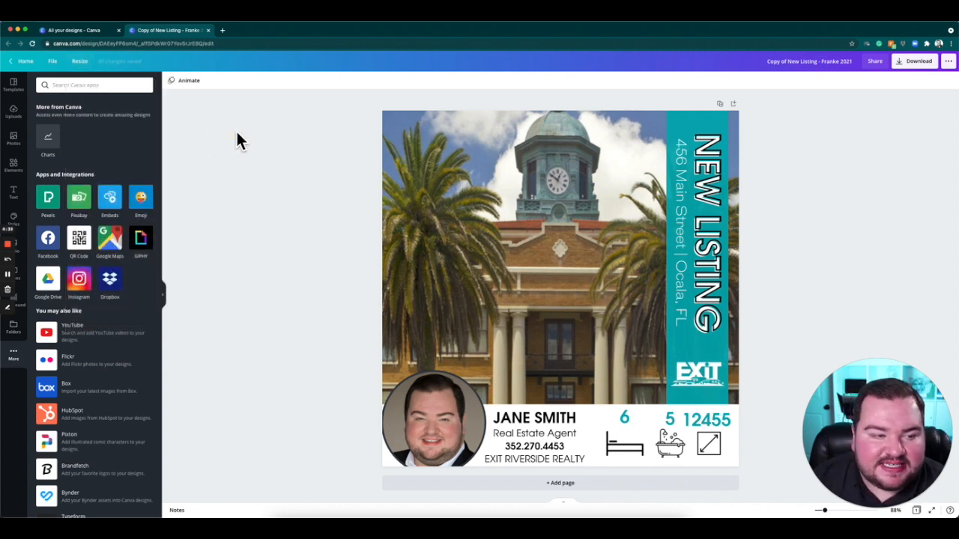
View the effects for the circular headshot, try the Greyscale filter on it, and reset the filter to None.
{"action": "left_click", "coordinate": [446, 426]}
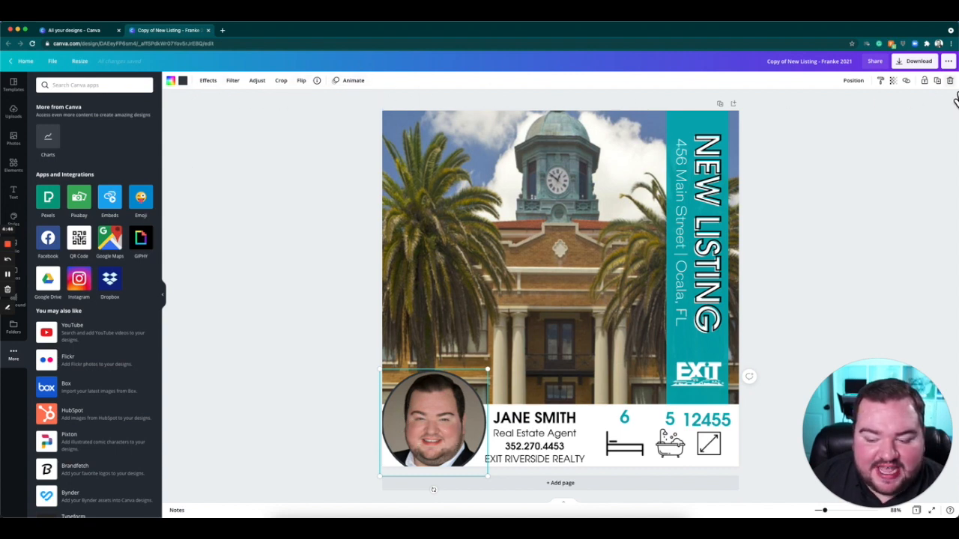
{"action": "left_click", "coordinate": [208, 81]}
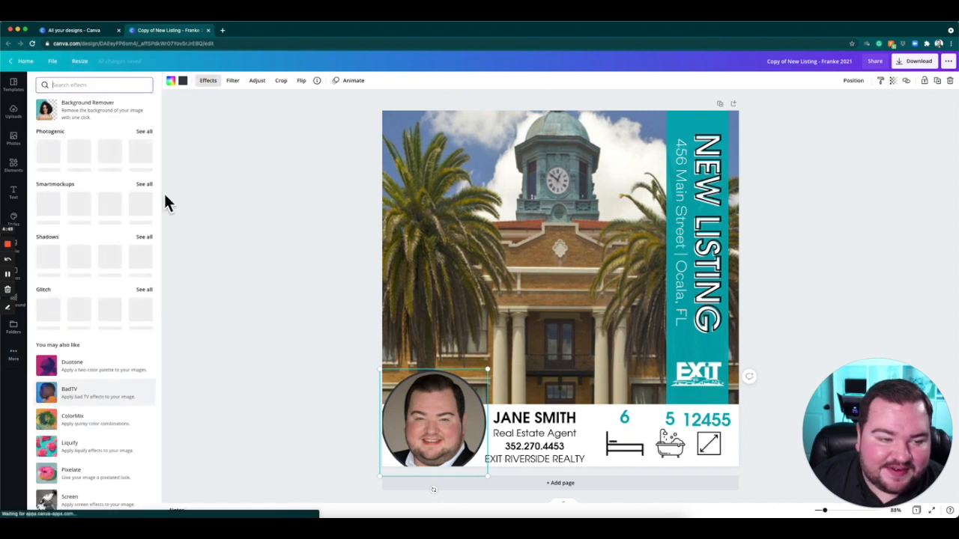
{"action": "left_click", "coordinate": [236, 82]}
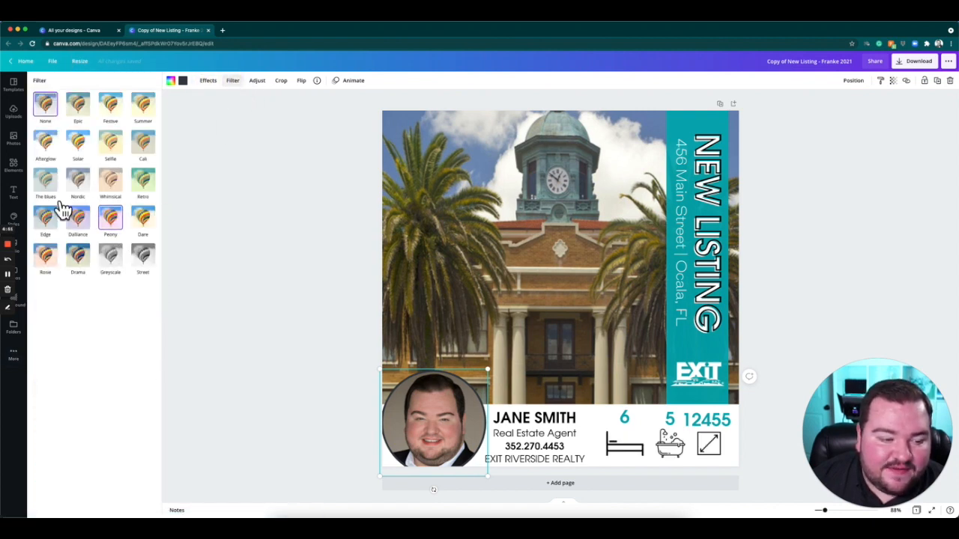
{"action": "left_click", "coordinate": [148, 266]}
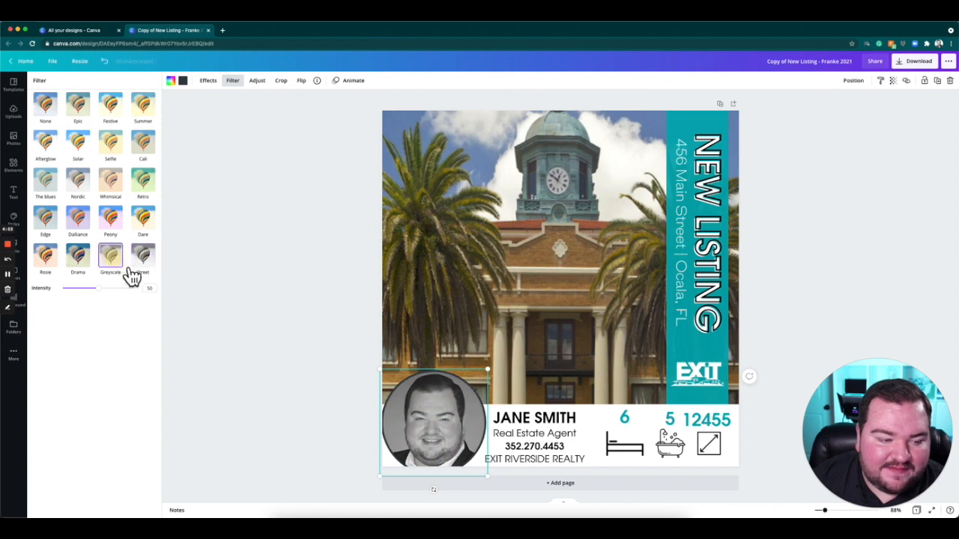
{"action": "left_click", "coordinate": [47, 118]}
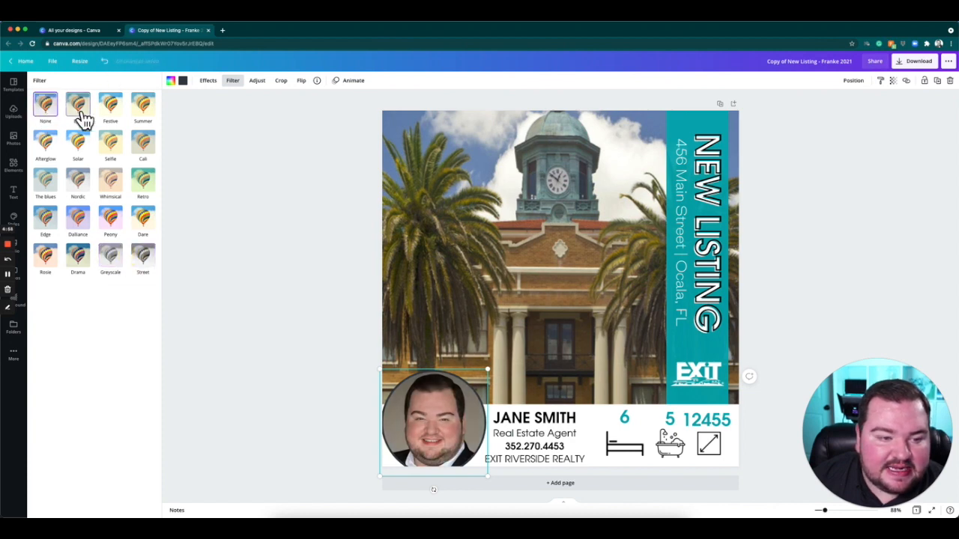
View the headshot's image adjustments and its crop mode, cancelling the crop.
{"action": "left_click", "coordinate": [262, 83]}
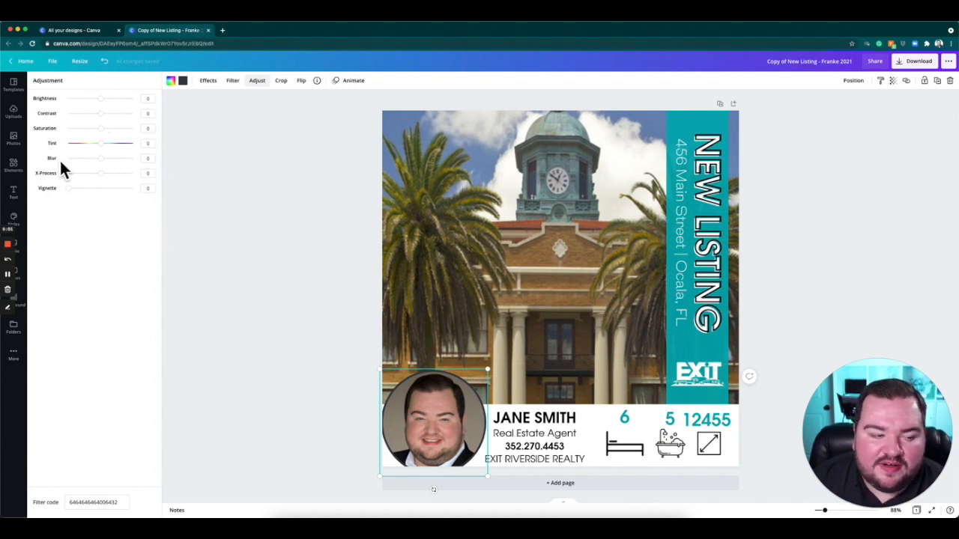
{"action": "left_click", "coordinate": [281, 81]}
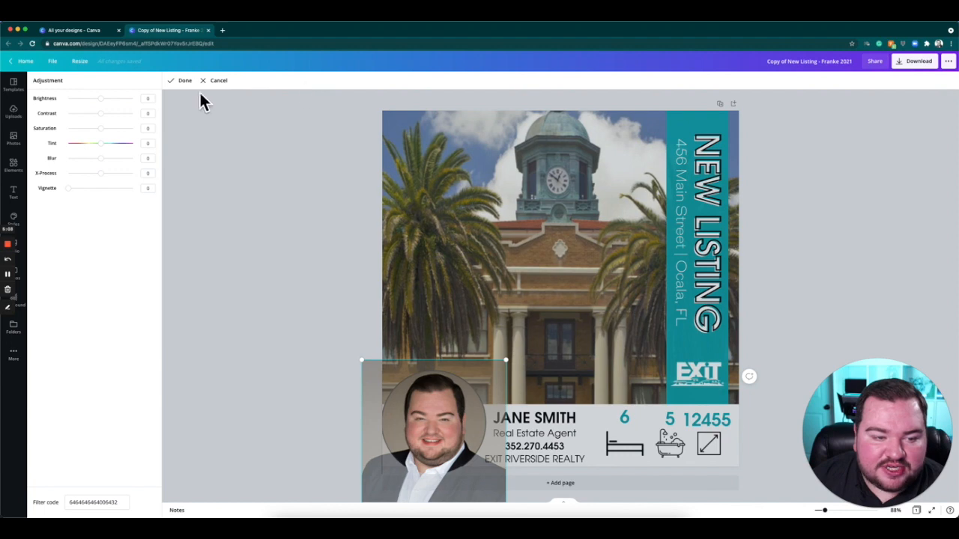
{"action": "left_click", "coordinate": [218, 91]}
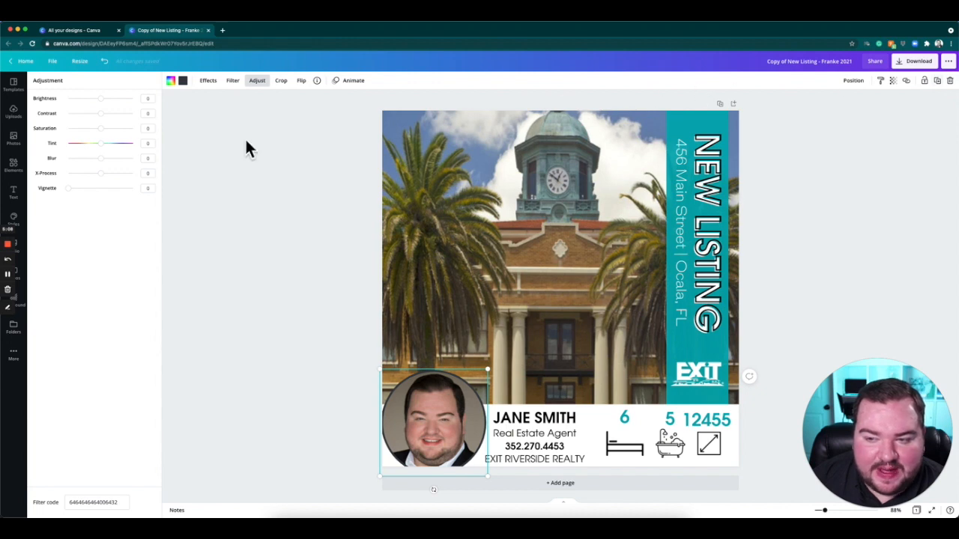
Remove the background from the circular headshot with the Background Remover effect.
{"action": "left_click", "coordinate": [208, 80]}
{"action": "left_click", "coordinate": [64, 120]}
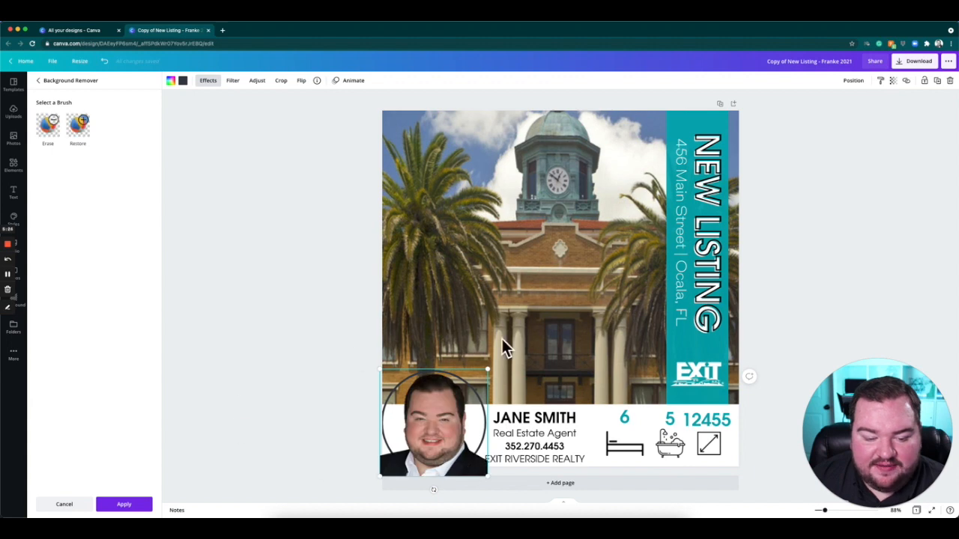
{"action": "left_click", "coordinate": [208, 345]}
{"action": "left_click", "coordinate": [290, 332]}
Fill the headshot's circular frame with the teal from the brand palette of new colors for 2021.
{"action": "left_click", "coordinate": [438, 425]}
{"action": "left_click", "coordinate": [171, 80]}
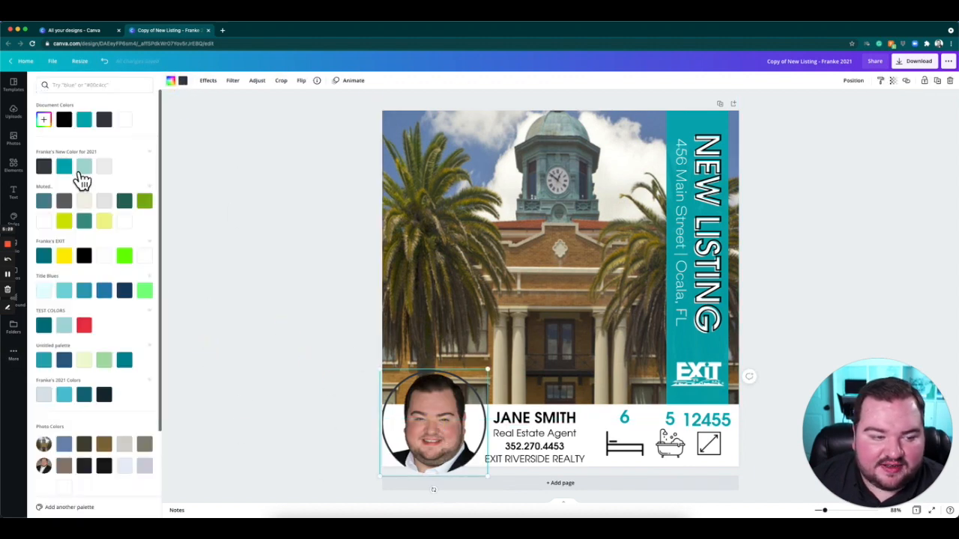
{"action": "left_click", "coordinate": [66, 163]}
{"action": "left_click", "coordinate": [242, 309]}
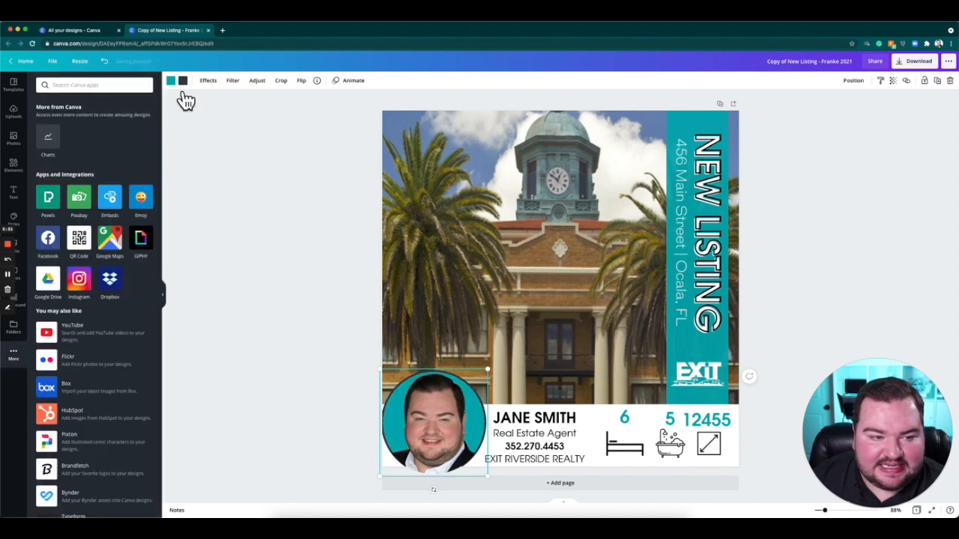
View the formatting options for the NEW LISTING text, and deselect it.
{"action": "left_click", "coordinate": [724, 200]}
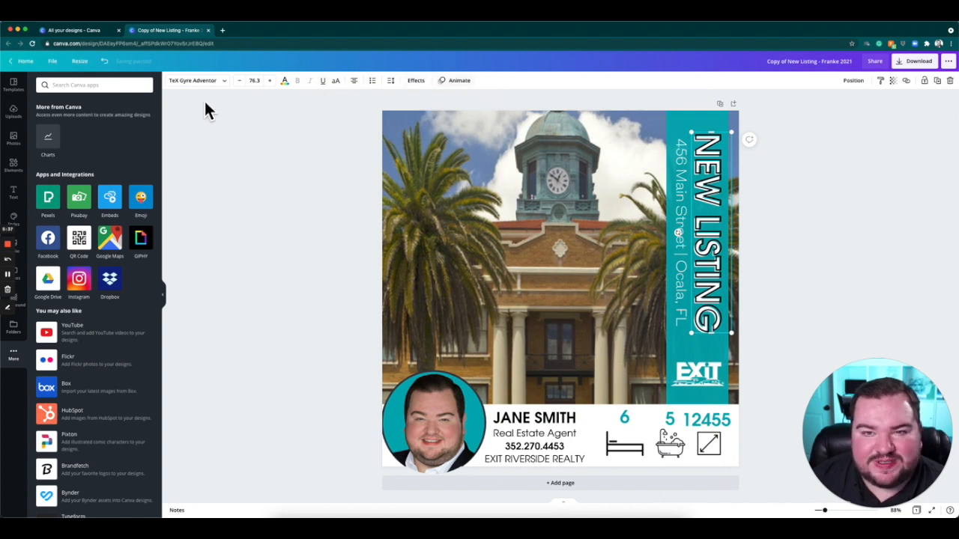
{"action": "left_click", "coordinate": [830, 218]}
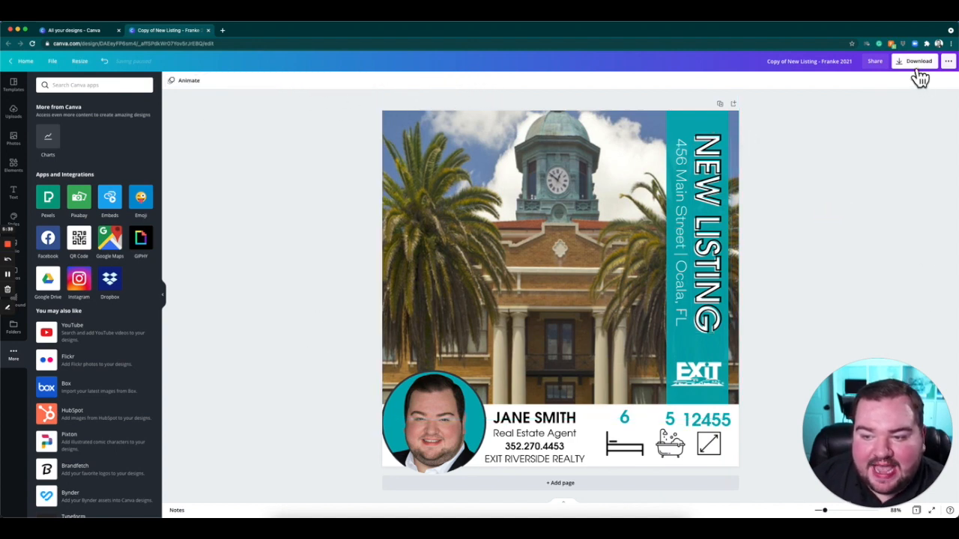
Examine the design's download settings and the full list of publishing, sharing and print options.
{"action": "left_click", "coordinate": [917, 66]}
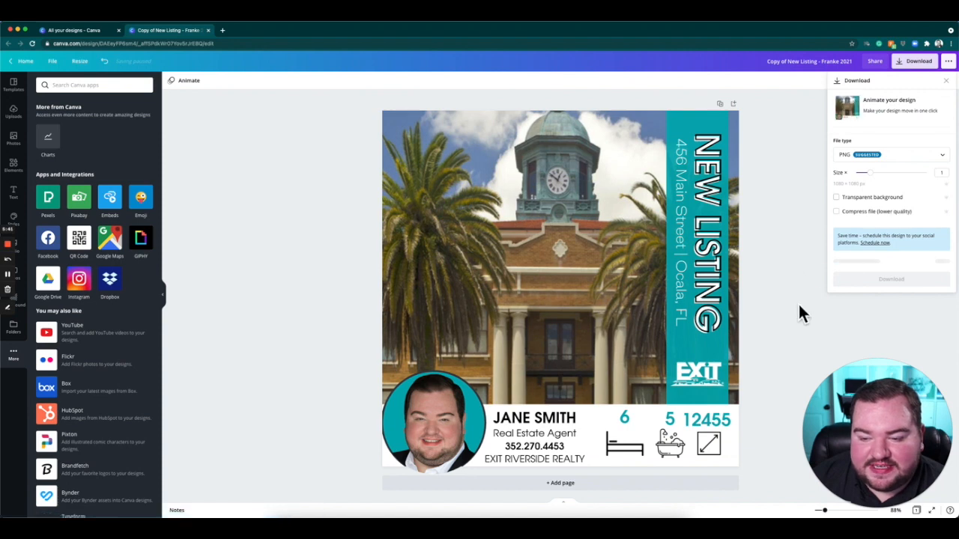
{"action": "left_click", "coordinate": [851, 322]}
{"action": "left_click", "coordinate": [948, 61]}
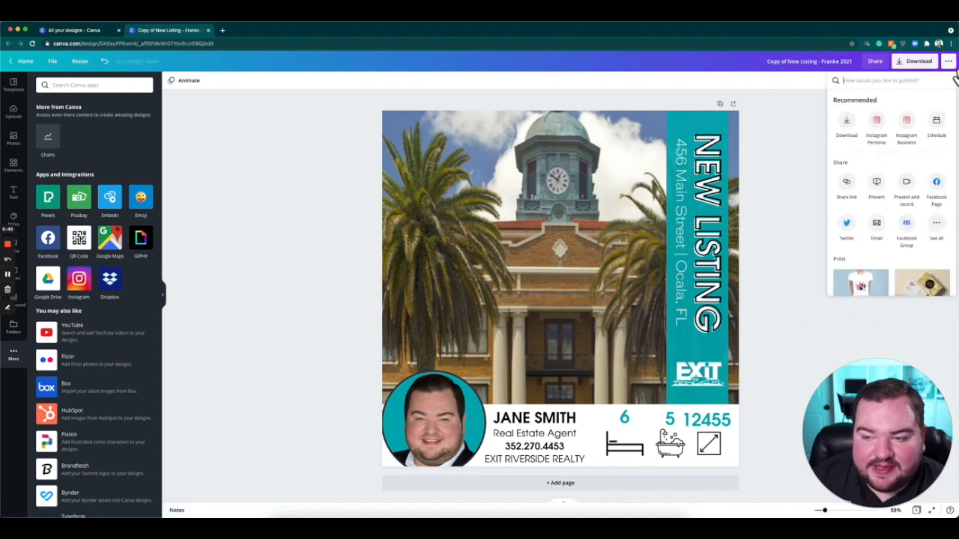
{"action": "scroll", "coordinate": [896, 189], "scroll_direction": "down", "scroll_amount": 10}
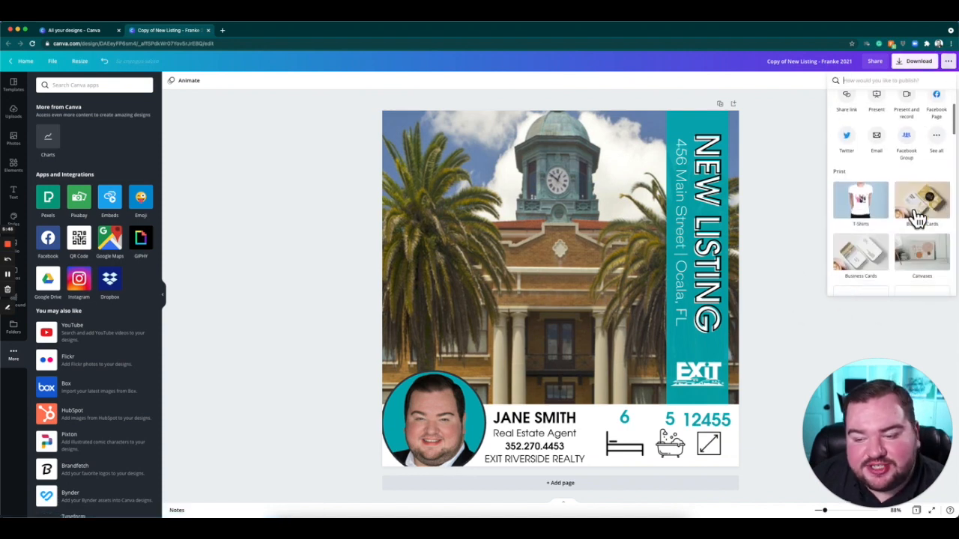
{"action": "scroll", "coordinate": [907, 212], "scroll_direction": "down", "scroll_amount": 10}
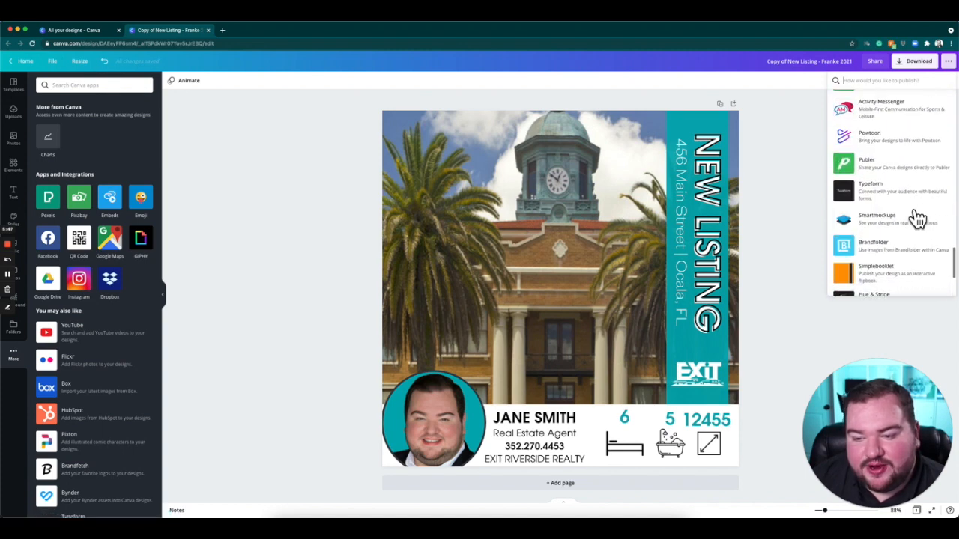
{"action": "scroll", "coordinate": [895, 259], "scroll_direction": "up", "scroll_amount": 15}
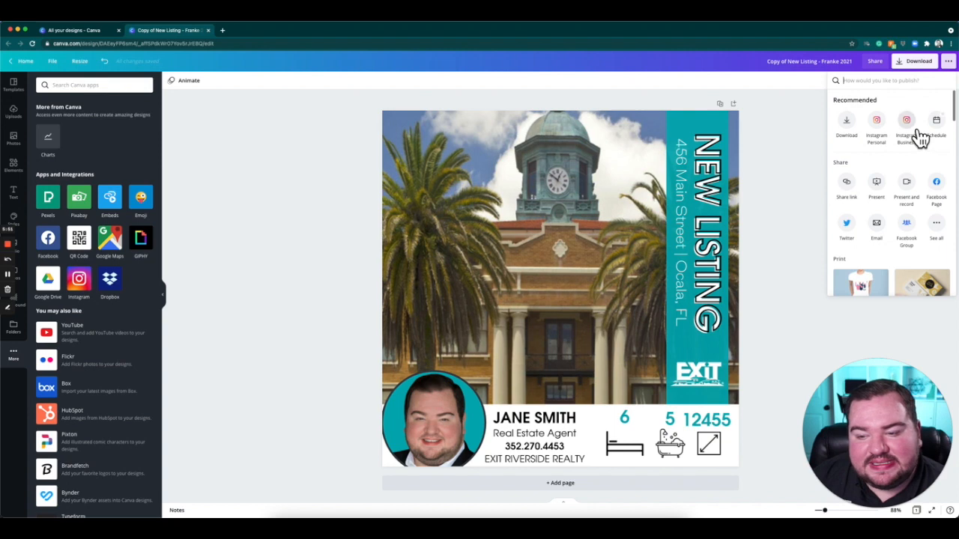
{"action": "left_click", "coordinate": [793, 193]}
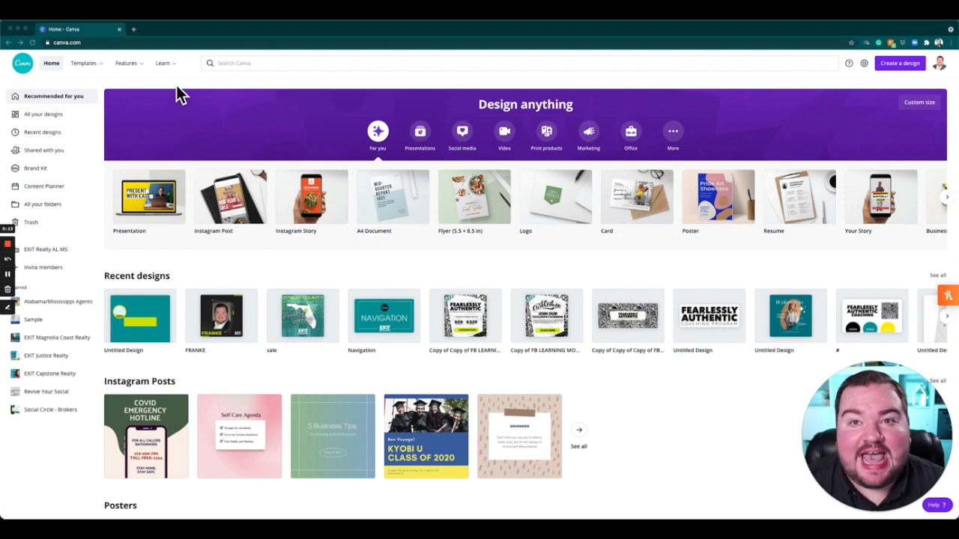
Open the Brand Kit from the home page.
{"action": "mouse_move", "coordinate": [163, 63]}
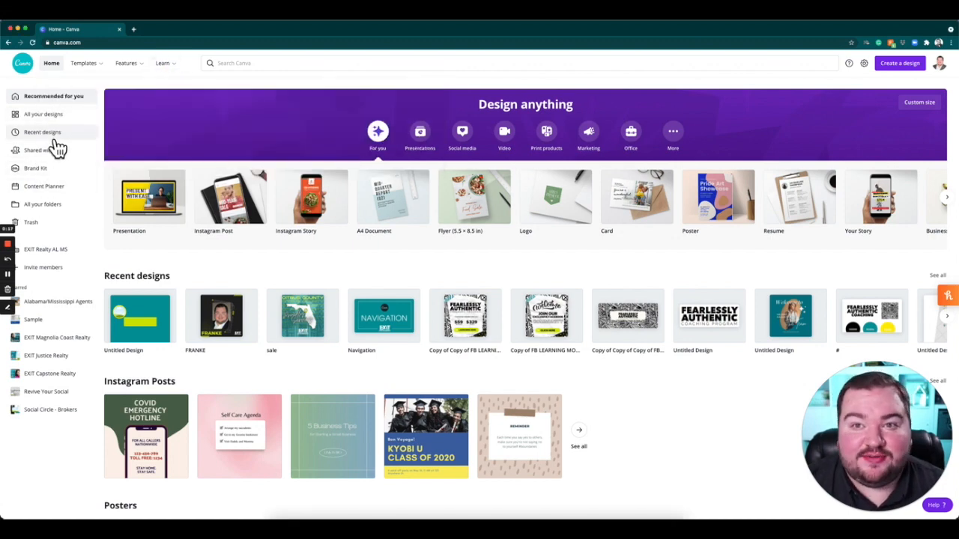
{"action": "left_click", "coordinate": [57, 169]}
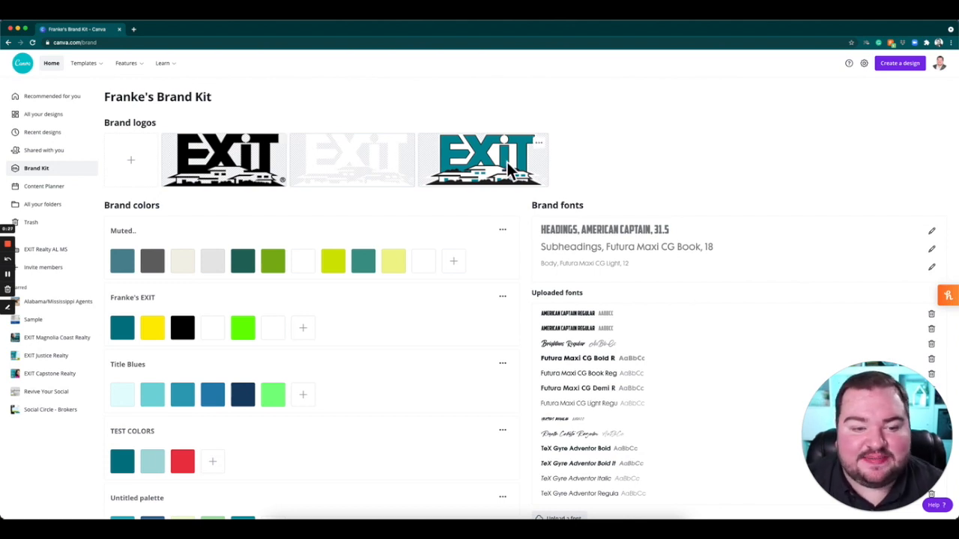
Upload EXIT Realty Logo.jpg from the Downloads folder to the brand logos.
{"action": "left_click", "coordinate": [142, 170]}
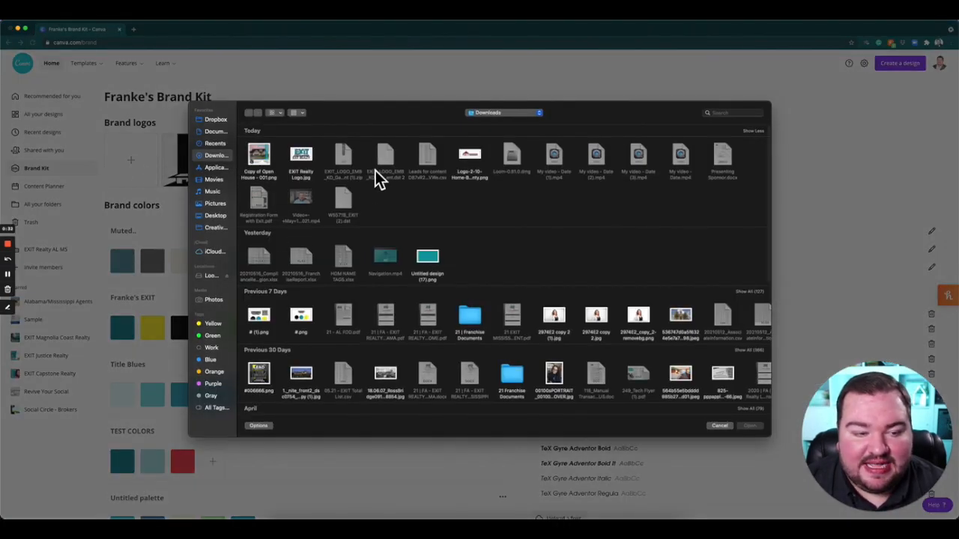
{"action": "double_click", "coordinate": [310, 156]}
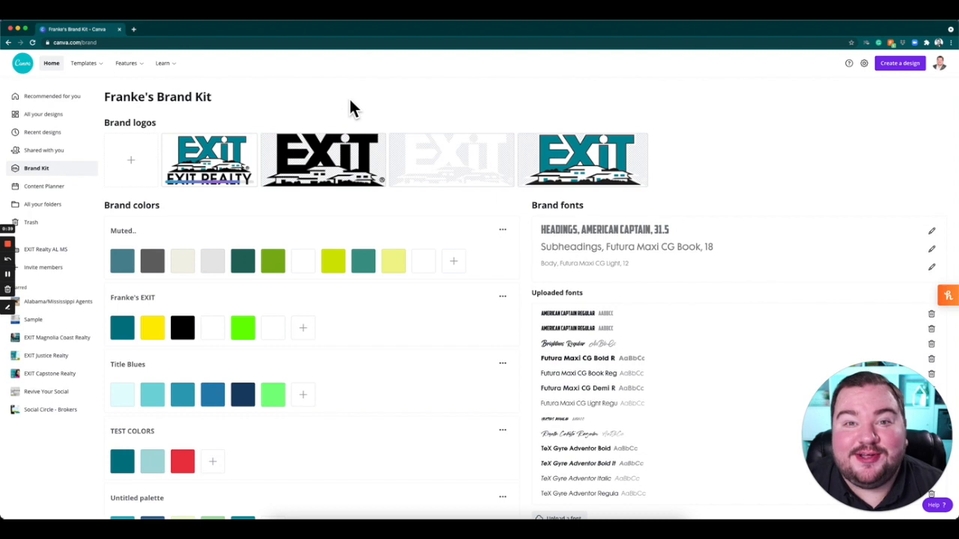
Look over the existing brand palettes and fonts, and add a new empty palette to the brand colors.
{"action": "scroll", "coordinate": [322, 108], "scroll_direction": "down", "scroll_amount": 1}
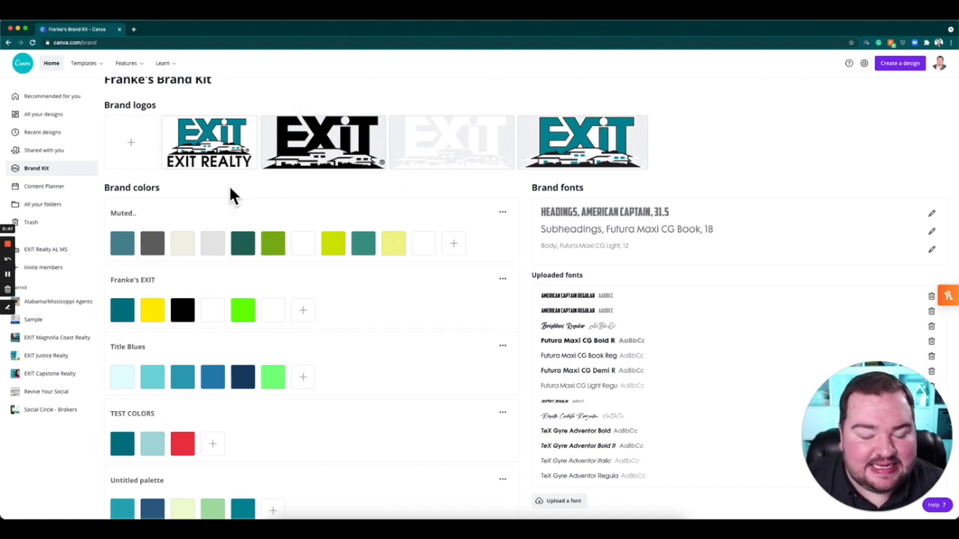
{"action": "scroll", "coordinate": [228, 191], "scroll_direction": "down", "scroll_amount": 3}
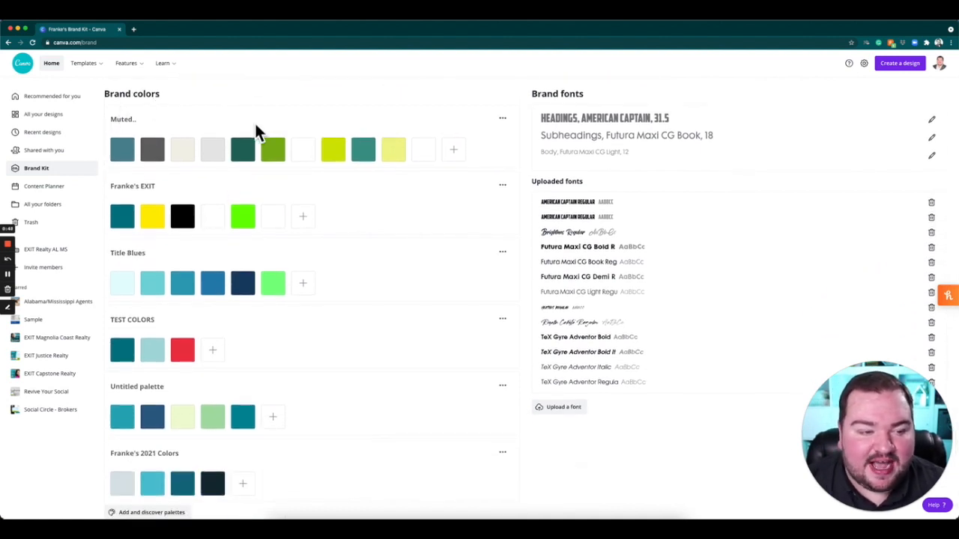
{"action": "scroll", "coordinate": [258, 124], "scroll_direction": "down", "scroll_amount": 1}
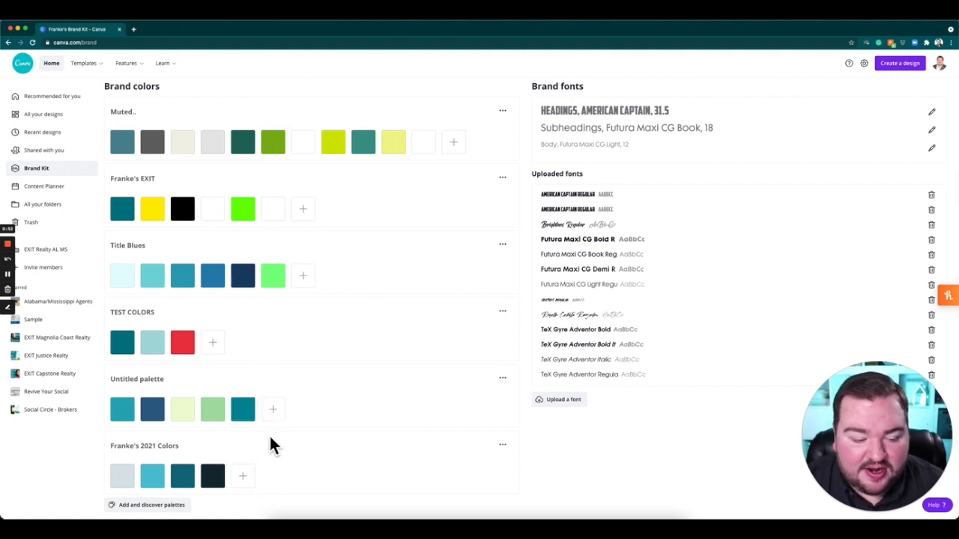
{"action": "scroll", "coordinate": [271, 445], "scroll_direction": "up", "scroll_amount": 3}
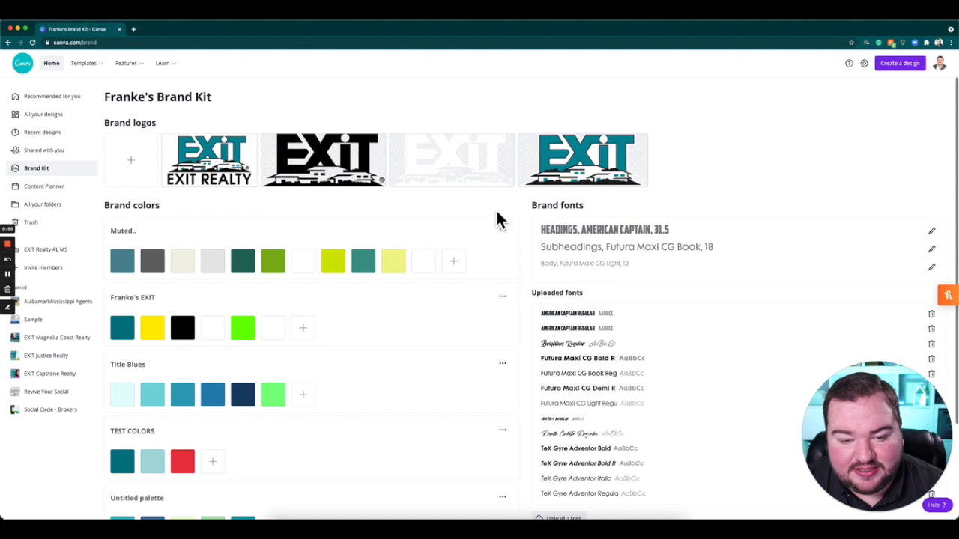
{"action": "scroll", "coordinate": [358, 280], "scroll_direction": "down", "scroll_amount": 2}
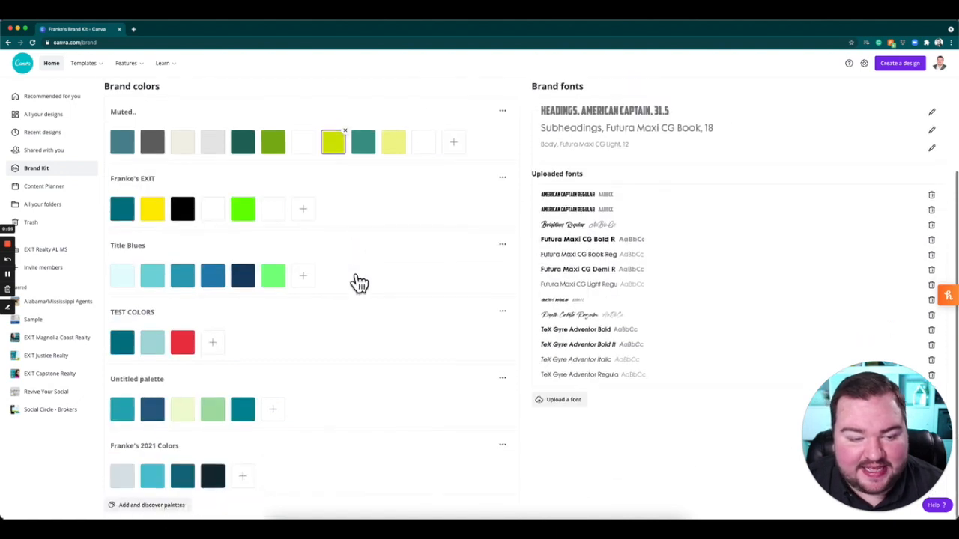
{"action": "left_click", "coordinate": [147, 506]}
{"action": "scroll", "coordinate": [204, 411], "scroll_direction": "down", "scroll_amount": 10}
{"action": "scroll", "coordinate": [206, 417], "scroll_direction": "down", "scroll_amount": 10}
{"action": "scroll", "coordinate": [207, 416], "scroll_direction": "up", "scroll_amount": 10}
{"action": "left_click", "coordinate": [296, 344]}
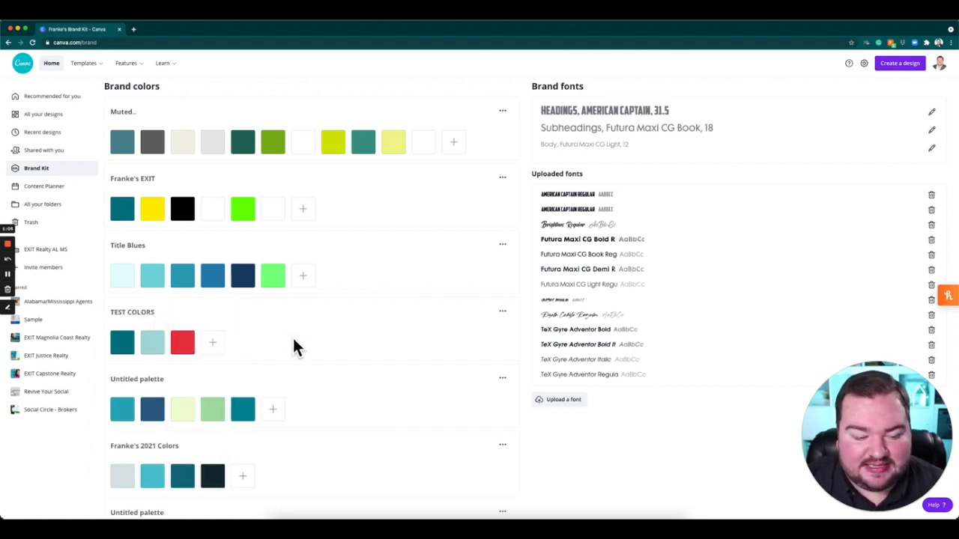
{"action": "scroll", "coordinate": [284, 334], "scroll_direction": "down", "scroll_amount": 2}
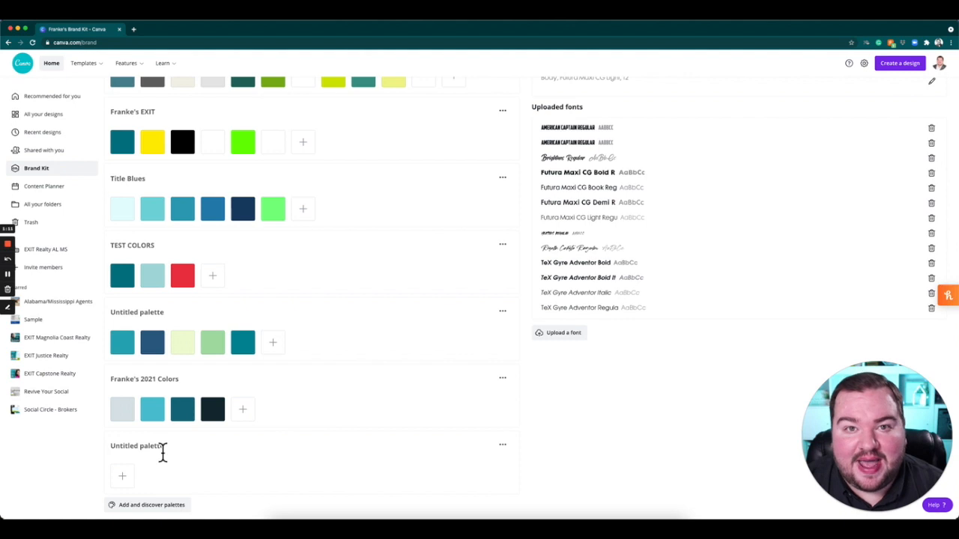
Open the Color Hunt site at colorhunt.co in a new browser tab.
{"action": "left_click", "coordinate": [135, 32]}
{"action": "type", "text": "colorhunt.co"}
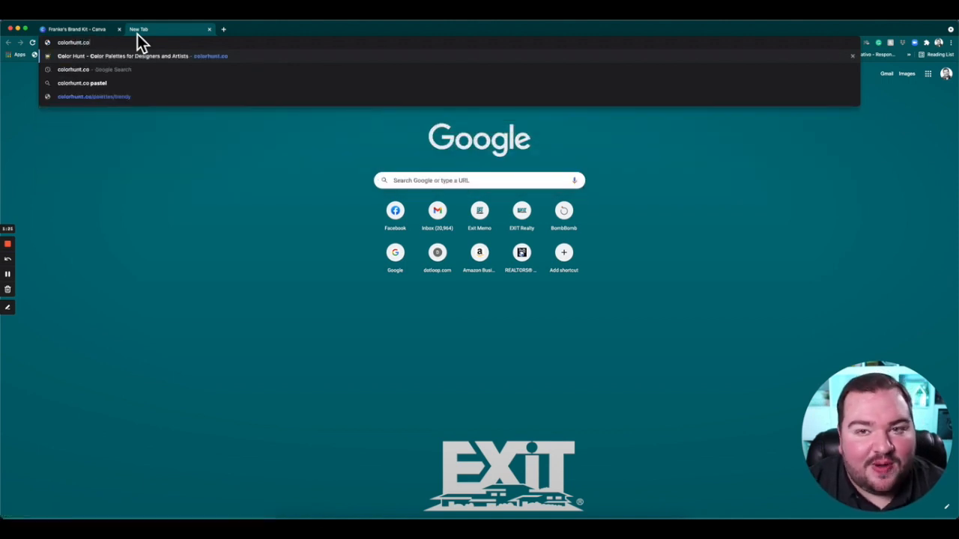
{"action": "key", "text": "Return"}
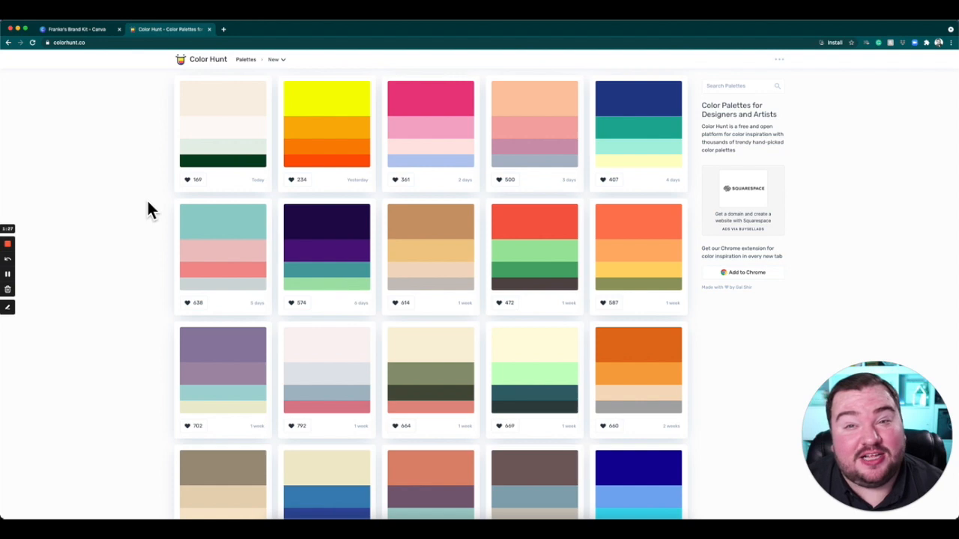
Browse the Color Hunt collection and open the palette combining dark gray, teal, pale teal and light gray.
{"action": "scroll", "coordinate": [148, 202], "scroll_direction": "down", "scroll_amount": 5}
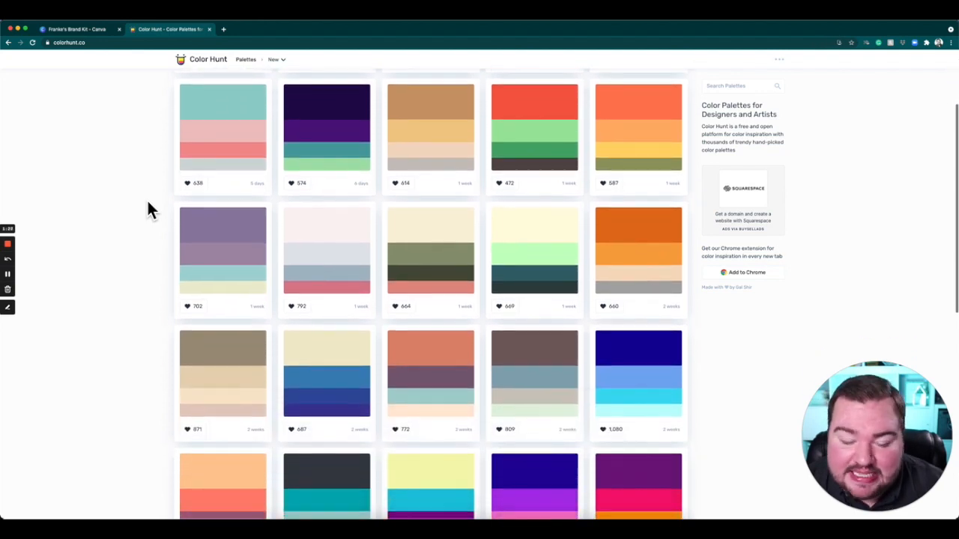
{"action": "scroll", "coordinate": [147, 199], "scroll_direction": "down", "scroll_amount": 2}
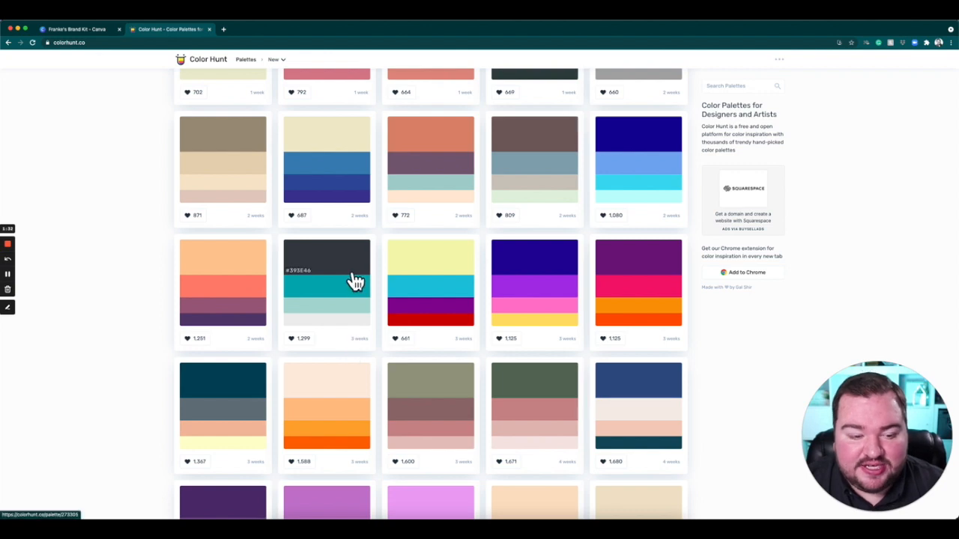
{"action": "scroll", "coordinate": [355, 279], "scroll_direction": "down", "scroll_amount": 5}
{"action": "scroll", "coordinate": [355, 279], "scroll_direction": "down", "scroll_amount": 4}
{"action": "scroll", "coordinate": [347, 274], "scroll_direction": "up", "scroll_amount": 8}
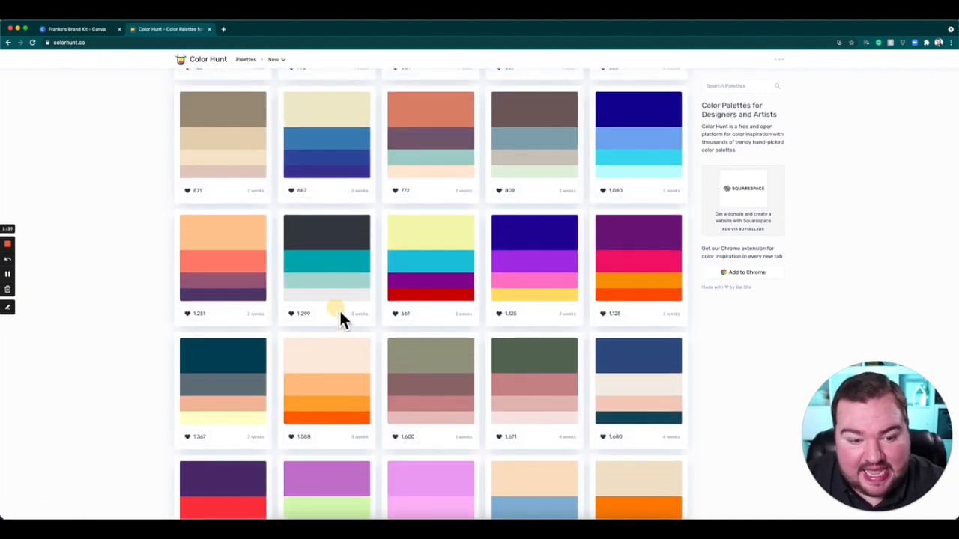
{"action": "left_click", "coordinate": [330, 248]}
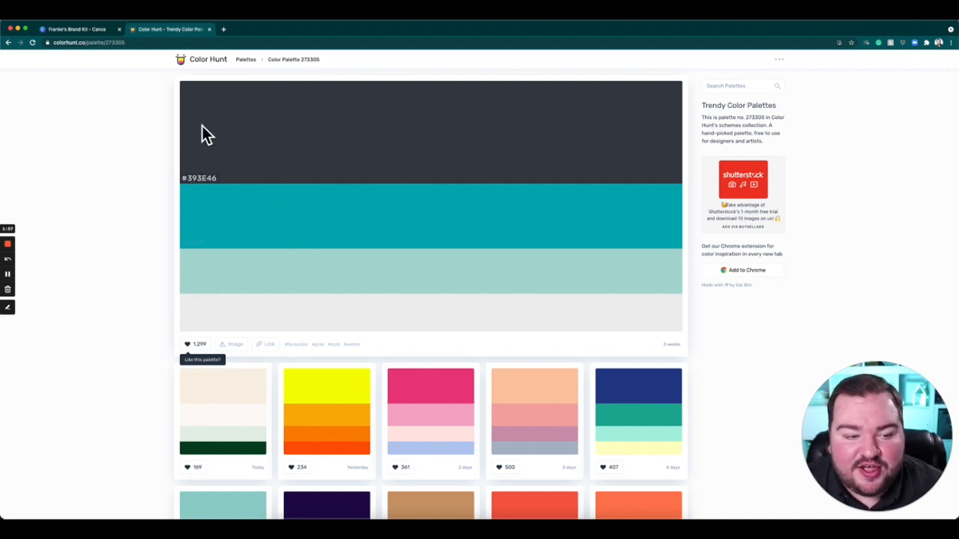
Copy the dark gray #393E46 from Color Hunt and add it as the first color of the empty Canva palette.
{"action": "left_click", "coordinate": [213, 184]}
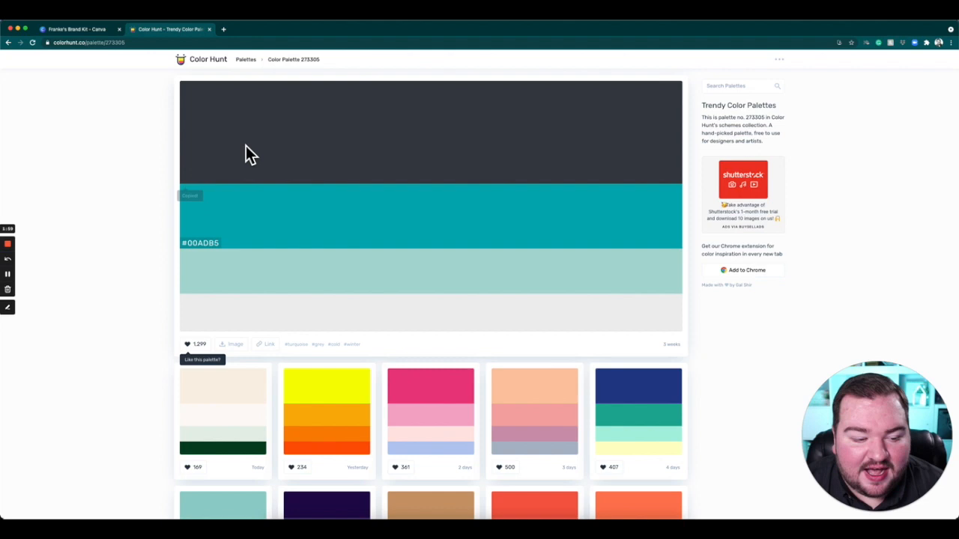
{"action": "left_click", "coordinate": [88, 30]}
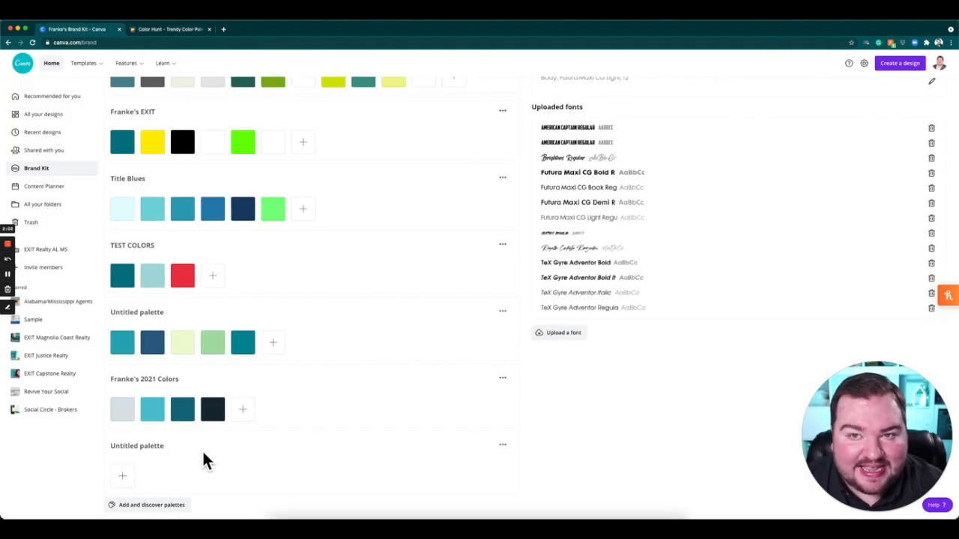
{"action": "left_click", "coordinate": [124, 476]}
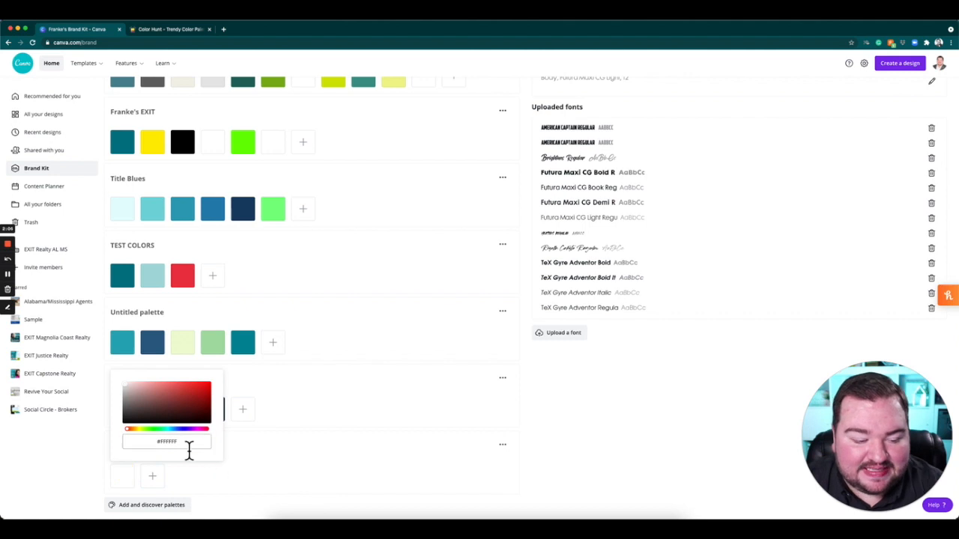
{"action": "left_click_drag", "start_coordinate": [201, 449], "coordinate": [126, 444]}
{"action": "key", "text": "super+v"}
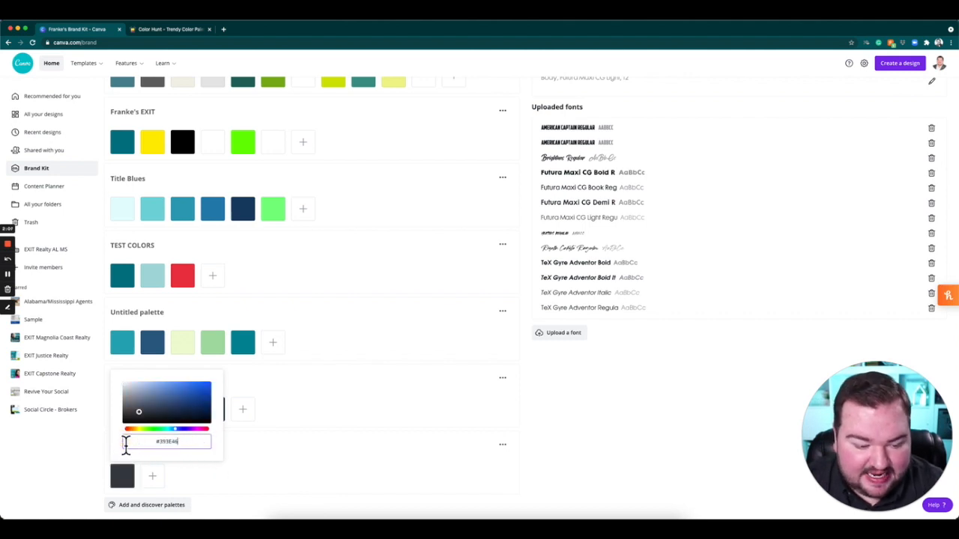
{"action": "left_click", "coordinate": [286, 477]}
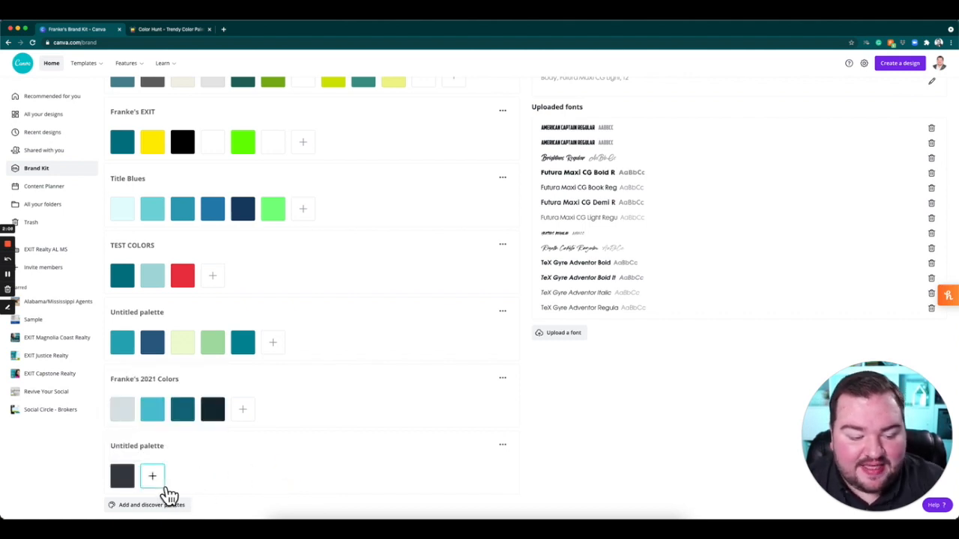
Copy the teal #00ADB5 from the Color Hunt palette and add it as the new Canva palette's second color.
{"action": "left_click", "coordinate": [186, 31]}
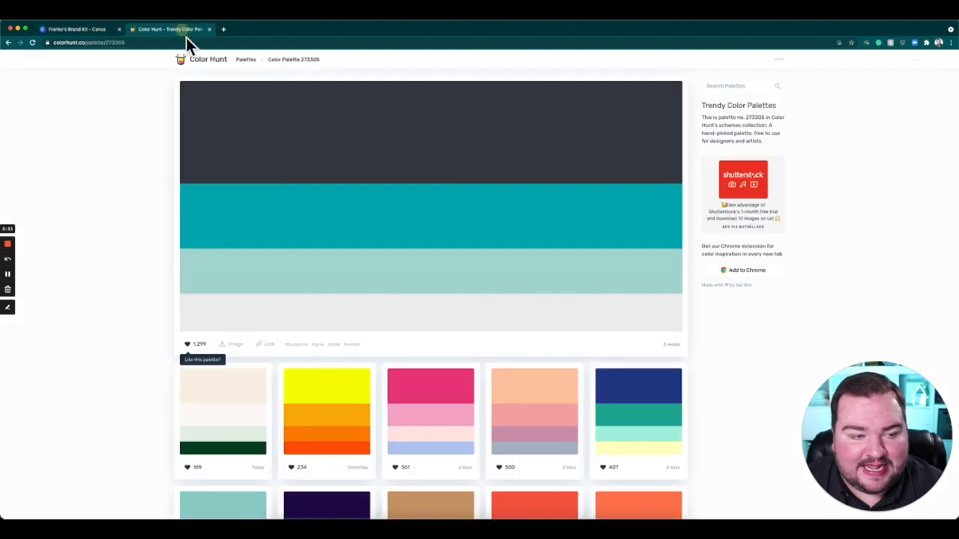
{"action": "left_click", "coordinate": [209, 248]}
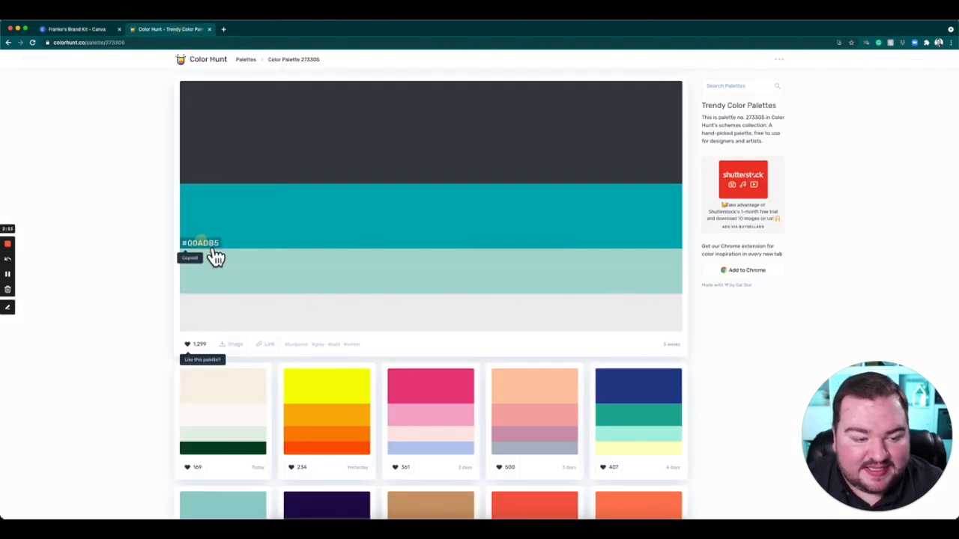
{"action": "left_click", "coordinate": [80, 29]}
{"action": "left_click", "coordinate": [152, 476]}
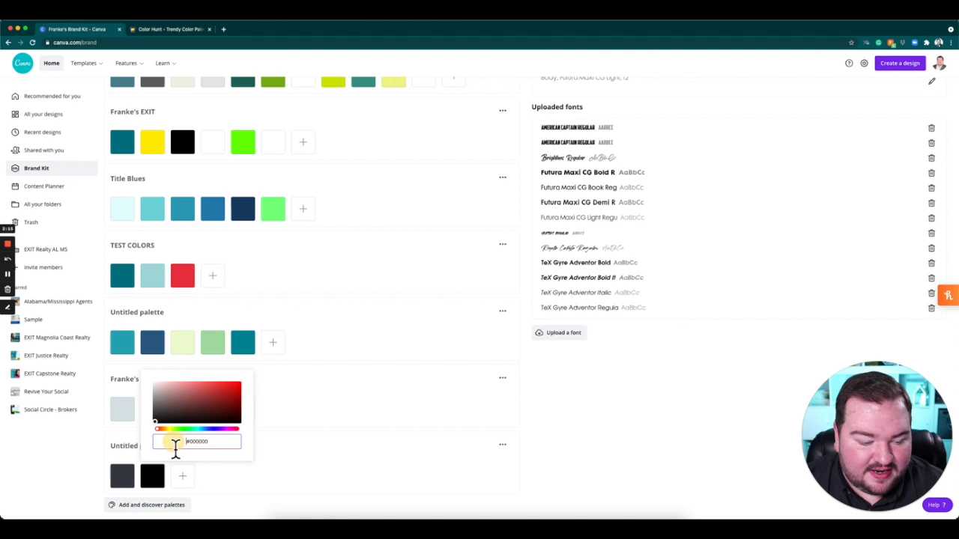
{"action": "left_click", "coordinate": [195, 442]}
{"action": "key", "text": "ctrl+v"}
{"action": "key", "text": "Return"}
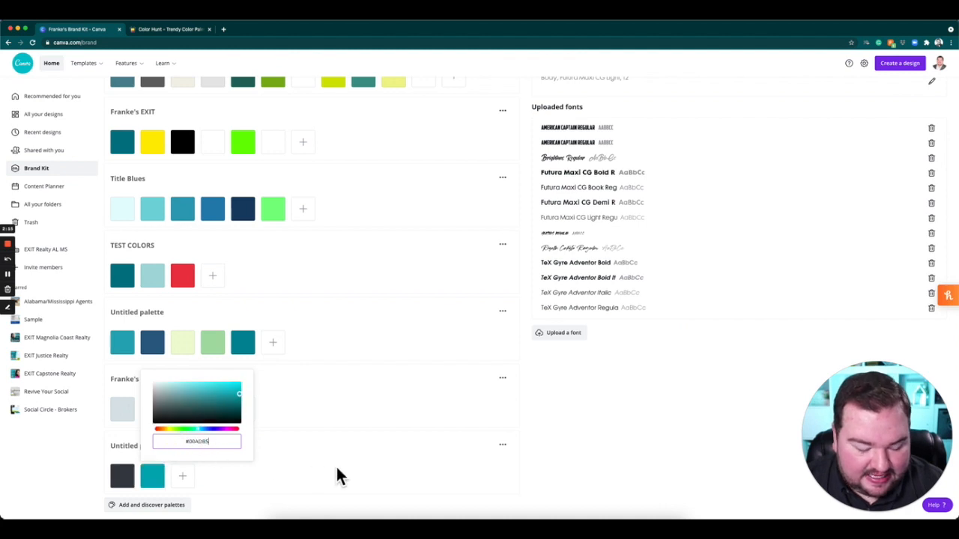
{"action": "left_click", "coordinate": [292, 467]}
Copy the pale teal's hex code from Color Hunt and add it as the new Canva palette's third color.
{"action": "left_click", "coordinate": [188, 29]}
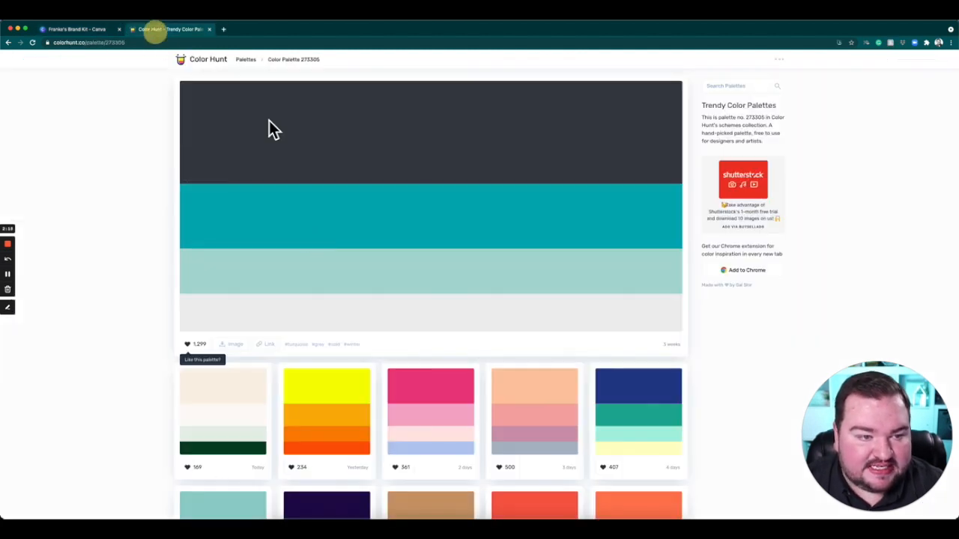
{"action": "left_click", "coordinate": [223, 292]}
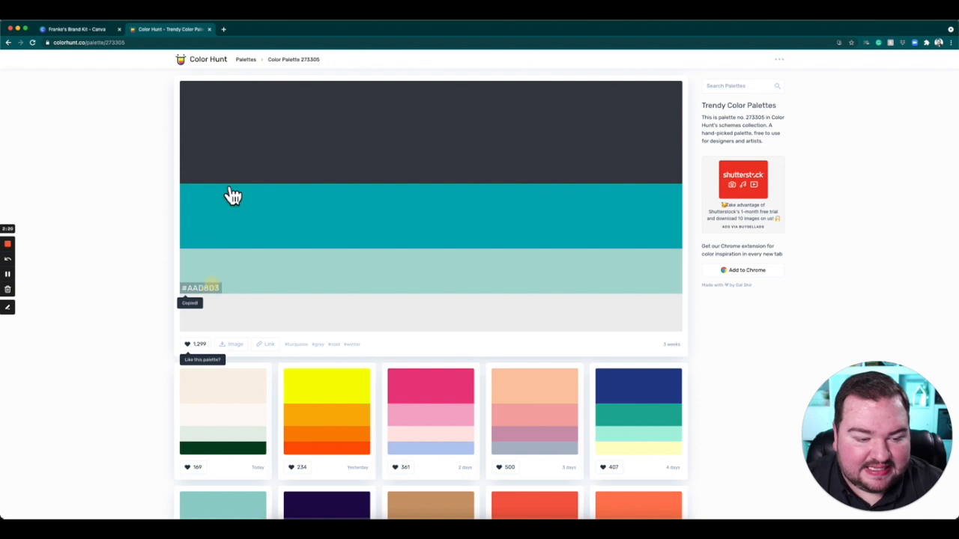
{"action": "left_click", "coordinate": [98, 29]}
{"action": "left_click", "coordinate": [182, 476]}
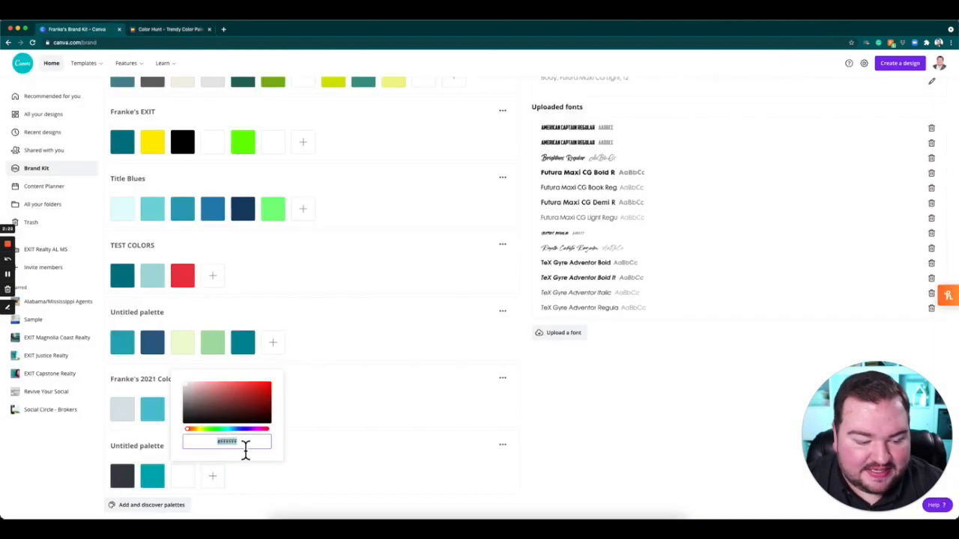
{"action": "left_click_drag", "start_coordinate": [267, 444], "coordinate": [188, 445]}
{"action": "key", "text": "super+v"}
{"action": "left_click", "coordinate": [380, 450]}
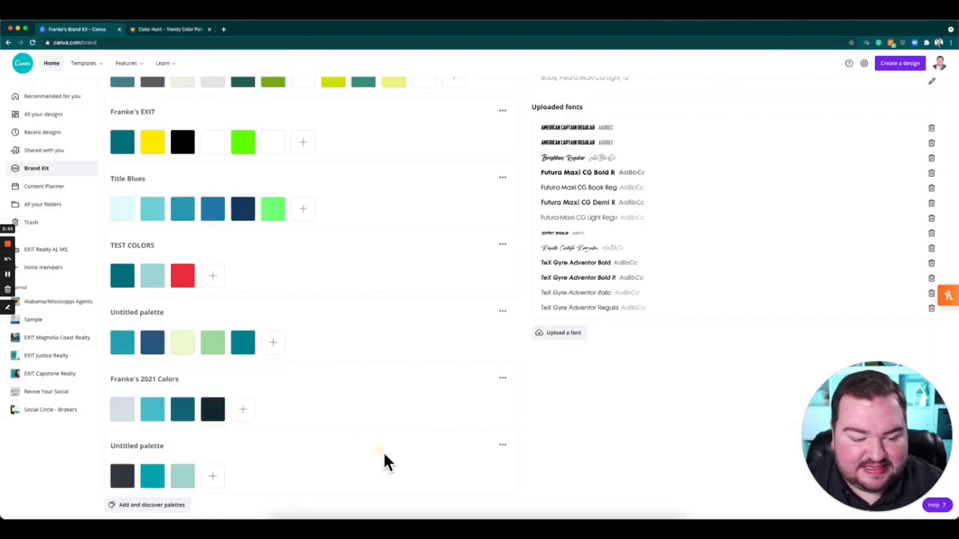
Copy the light gray #EEEEEE from Color Hunt and add it as the new Canva palette's fourth color.
{"action": "left_click", "coordinate": [176, 29]}
{"action": "left_click", "coordinate": [210, 319]}
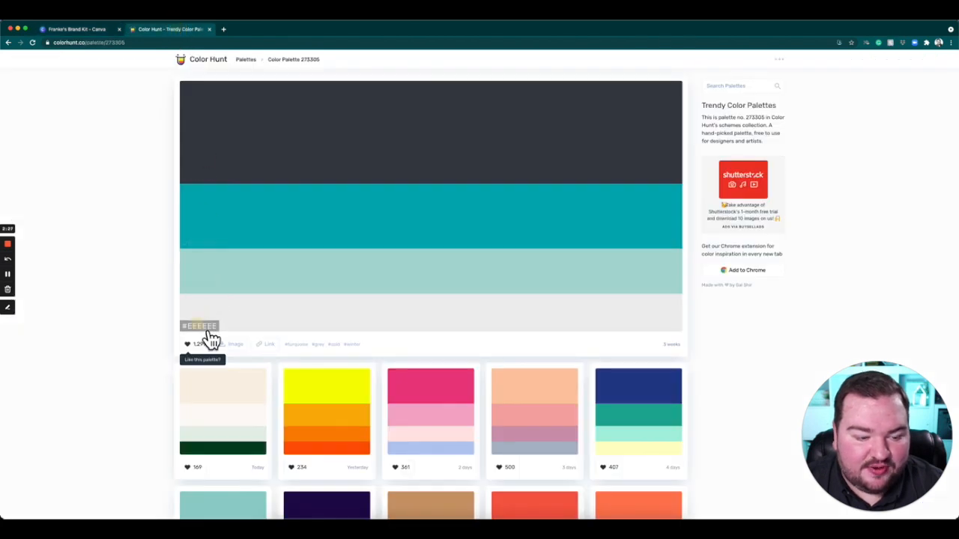
{"action": "left_click", "coordinate": [96, 31]}
{"action": "left_click", "coordinate": [217, 480]}
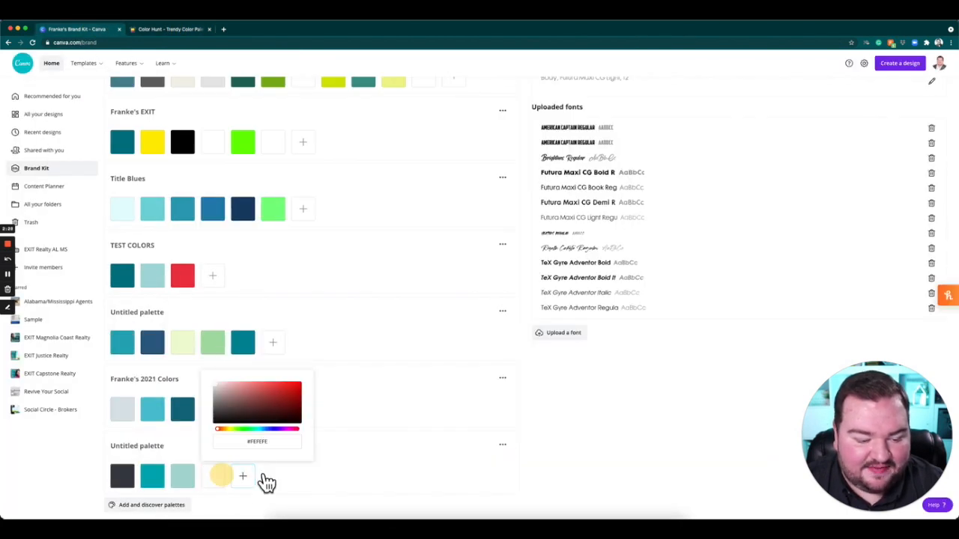
{"action": "left_click_drag", "start_coordinate": [276, 448], "coordinate": [219, 447]}
{"action": "key", "text": "super+v"}
{"action": "left_click", "coordinate": [378, 468]}
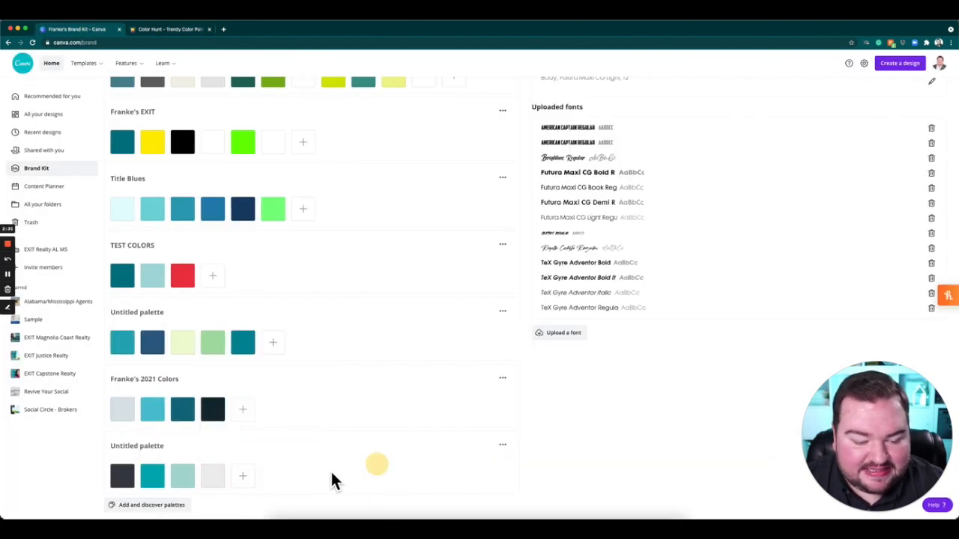
Rename the new four-color palette with the brand owner's name in possessive form followed by "New Color for 2021".
{"action": "left_click", "coordinate": [147, 447]}
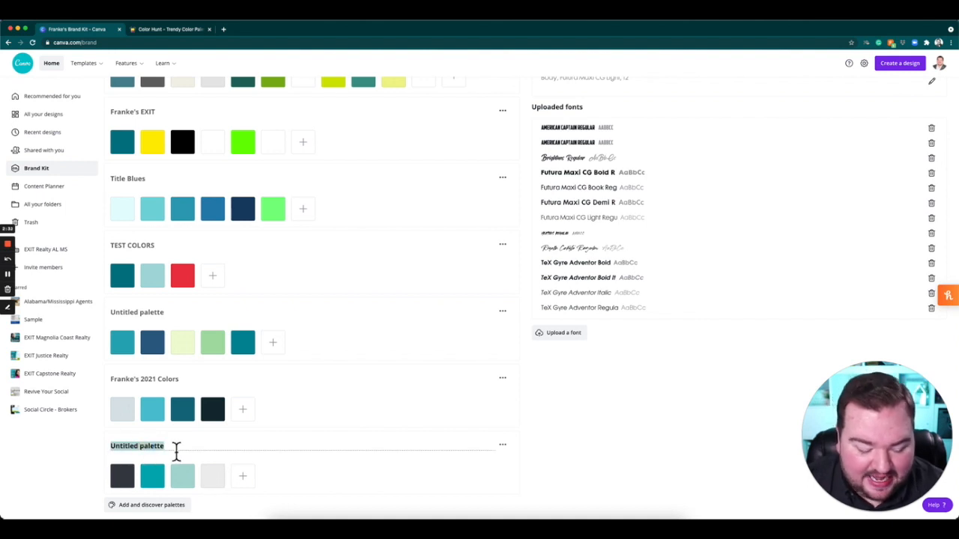
{"action": "type", "text": "Franke's New Color for 2021"}
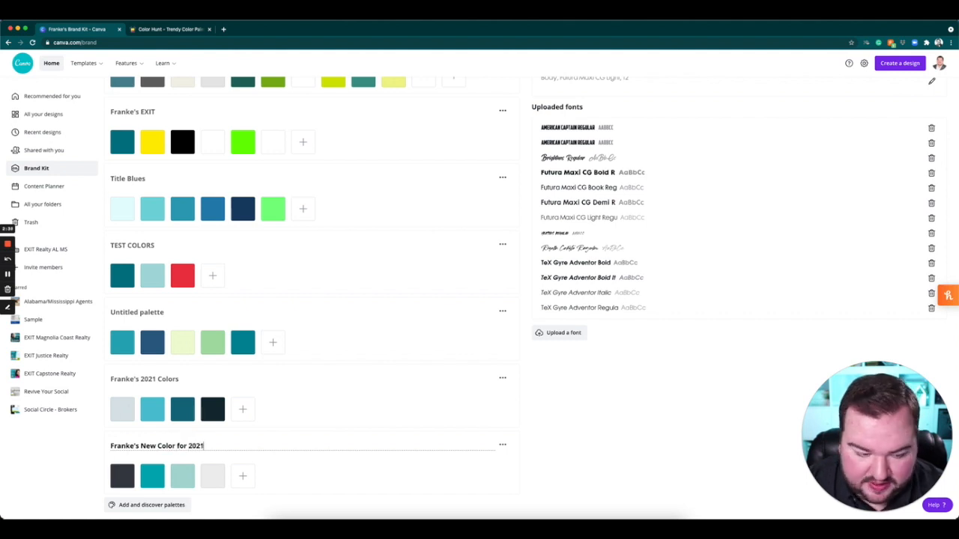
{"action": "left_click", "coordinate": [666, 448]}
Move the renamed New Color for 2021 palette up two places, directly below TEST COLORS.
{"action": "left_click", "coordinate": [502, 445]}
{"action": "left_click", "coordinate": [533, 466]}
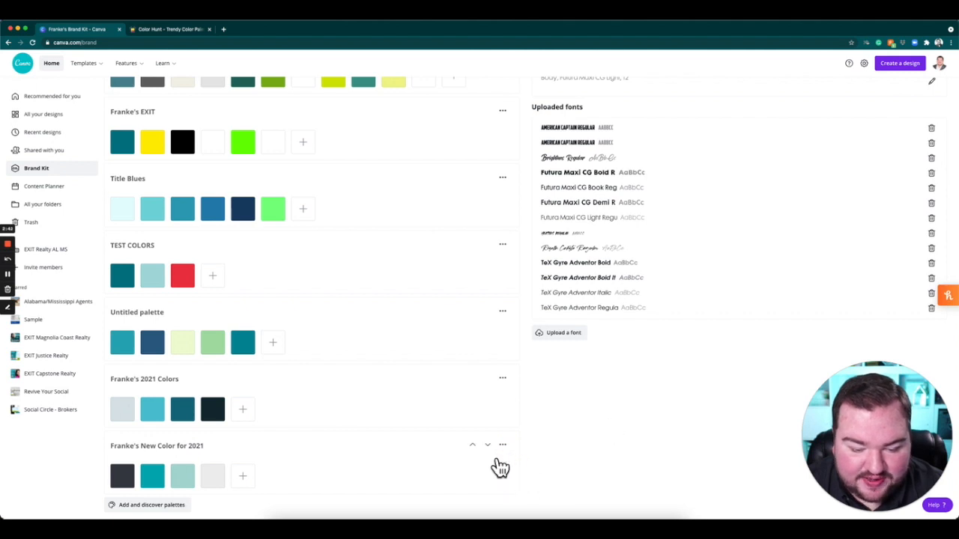
{"action": "left_click", "coordinate": [473, 445]}
{"action": "left_click", "coordinate": [472, 378]}
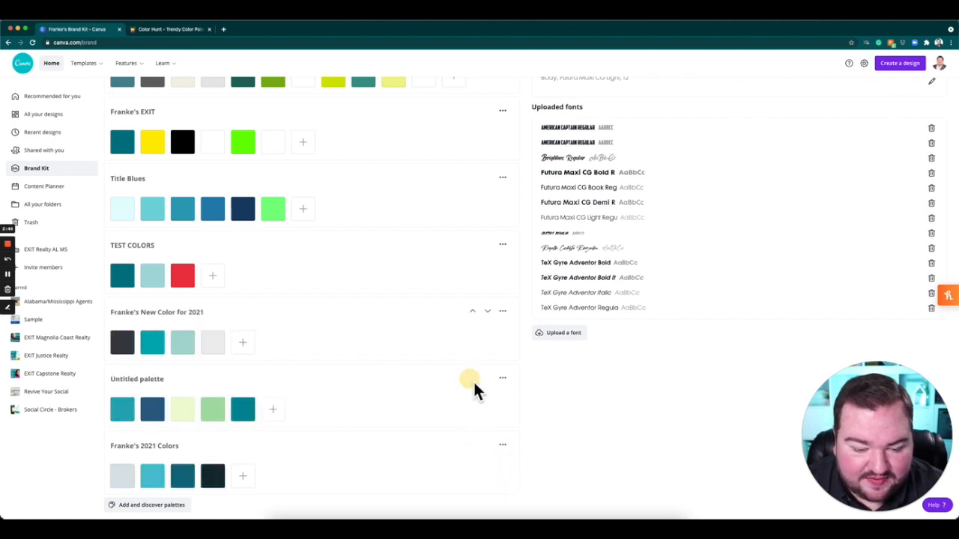
Move the New Color for 2021 palette up to first place in the brand colors, directly above Muted.
{"action": "left_click", "coordinate": [472, 311]}
{"action": "left_click", "coordinate": [473, 244]}
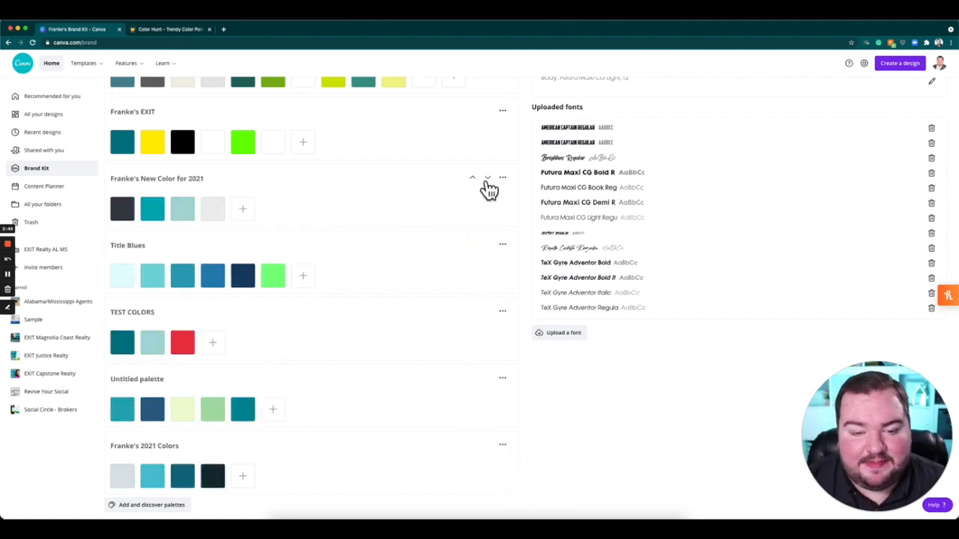
{"action": "left_click", "coordinate": [473, 178]}
{"action": "scroll", "coordinate": [457, 217], "scroll_direction": "up", "scroll_amount": 2}
{"action": "left_click", "coordinate": [472, 209]}
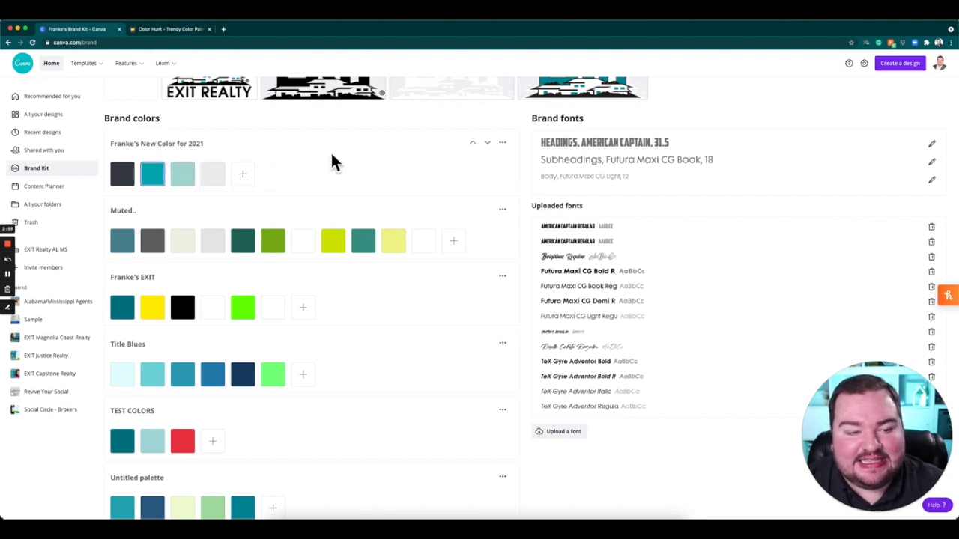
{"action": "scroll", "coordinate": [365, 142], "scroll_direction": "up", "scroll_amount": 2}
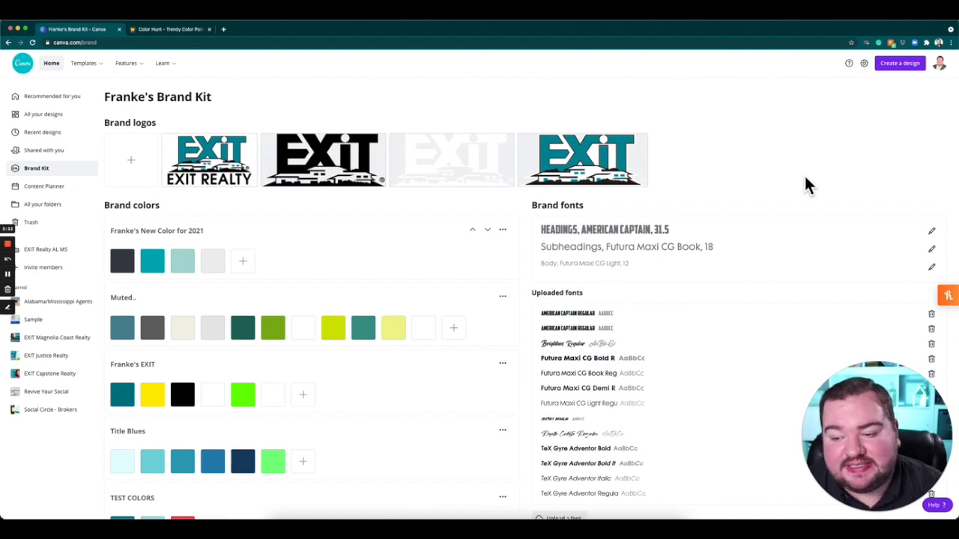
Set the Brand Kit's headings font to TeX Gyre Adventor Bold.
{"action": "left_click", "coordinate": [948, 295]}
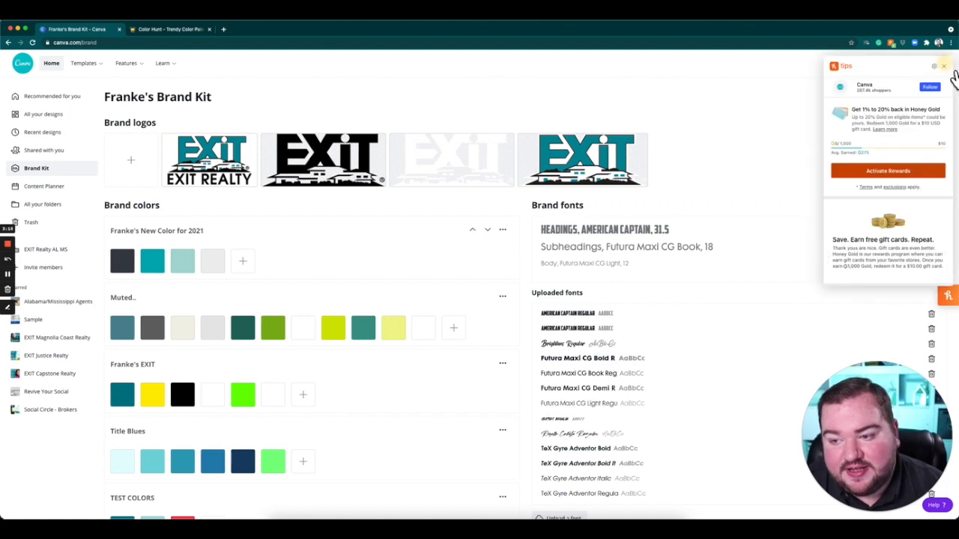
{"action": "left_click", "coordinate": [944, 67]}
{"action": "left_click", "coordinate": [932, 231]}
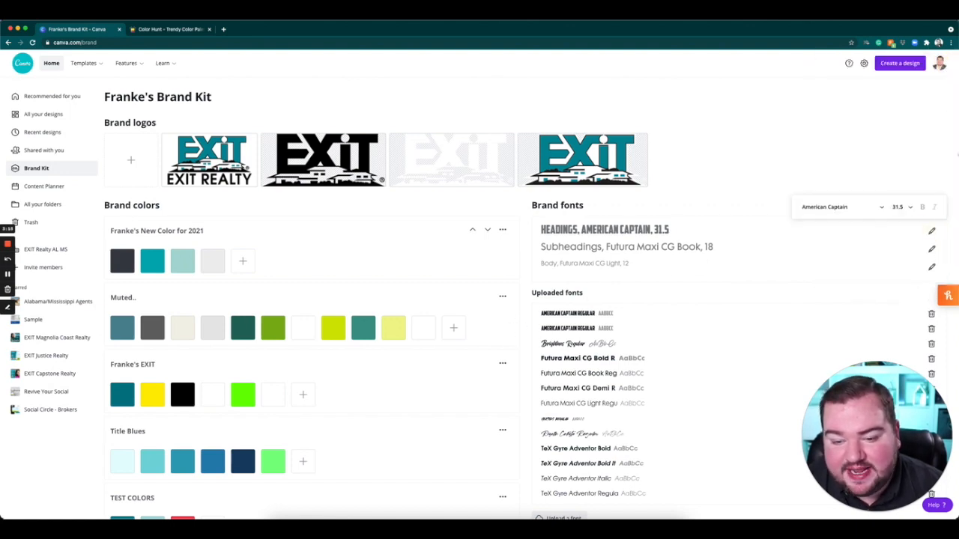
{"action": "left_click", "coordinate": [845, 213]}
{"action": "scroll", "coordinate": [869, 283], "scroll_direction": "down", "scroll_amount": 3}
{"action": "scroll", "coordinate": [881, 288], "scroll_direction": "down", "scroll_amount": 3}
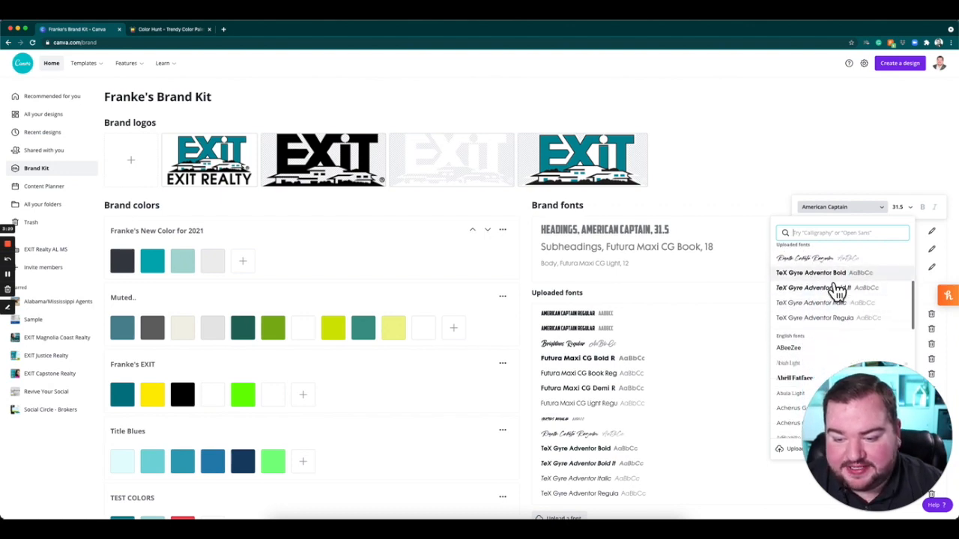
{"action": "left_click", "coordinate": [845, 273]}
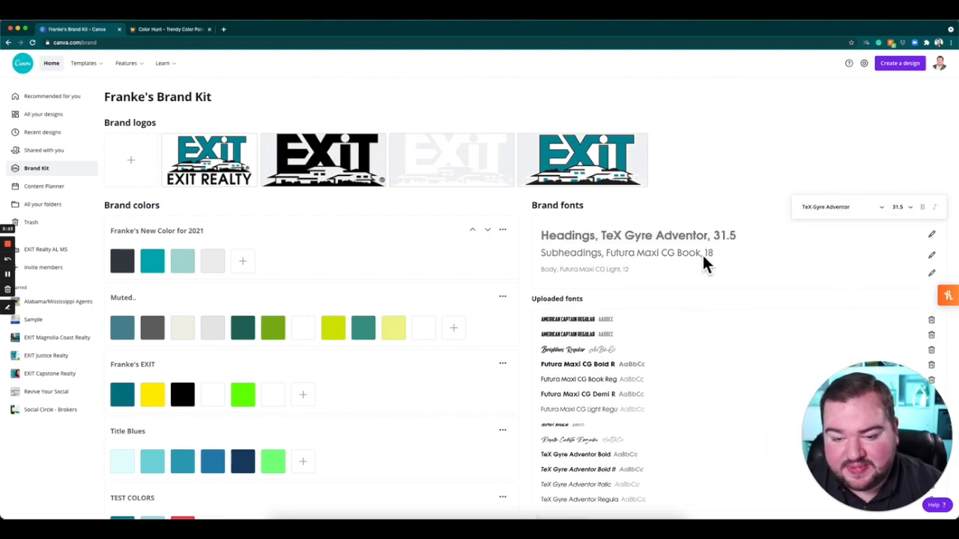
{"action": "left_click", "coordinate": [740, 178]}
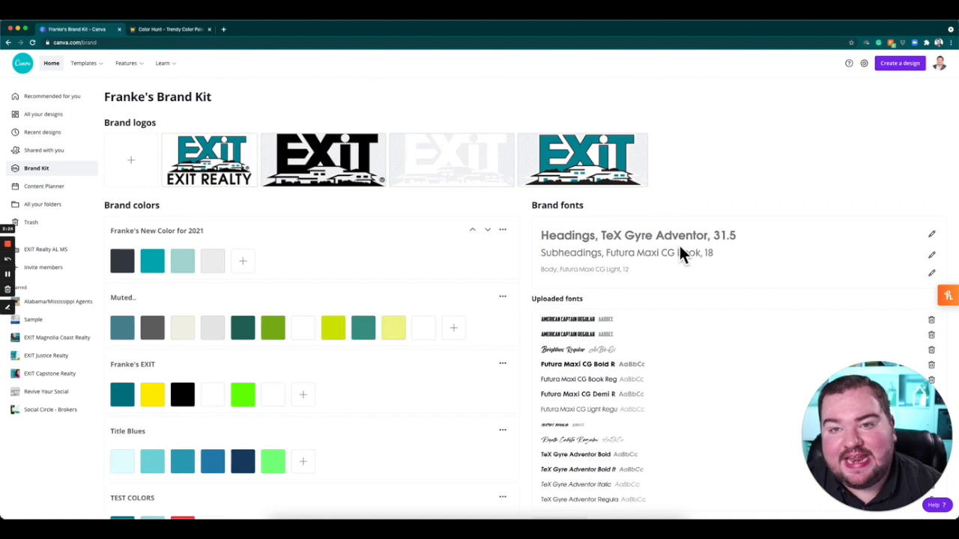
Set the Brand Kit's subheadings font to TeX Gyre Adventor Regular.
{"action": "left_click", "coordinate": [931, 255]}
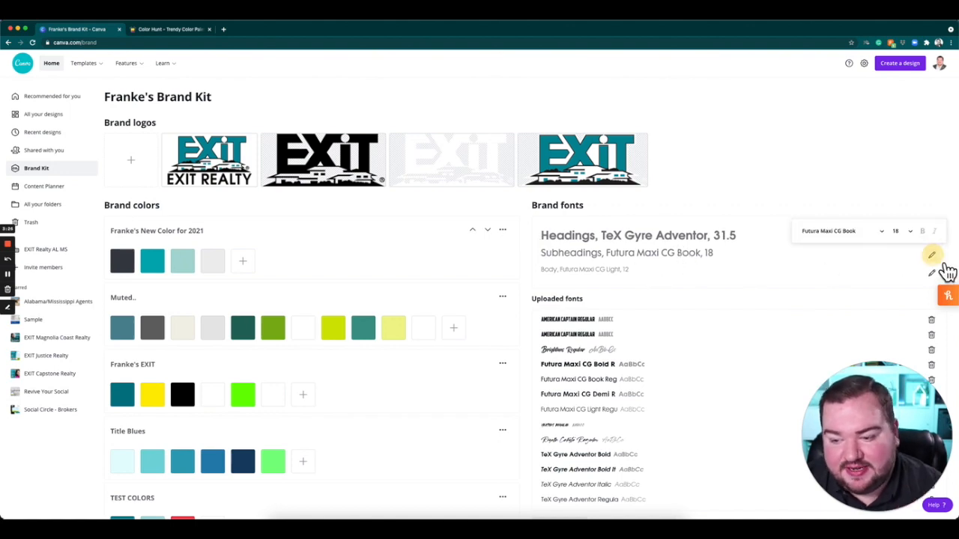
{"action": "left_click", "coordinate": [869, 233]}
{"action": "scroll", "coordinate": [857, 299], "scroll_direction": "down", "scroll_amount": 5}
{"action": "scroll", "coordinate": [876, 319], "scroll_direction": "up", "scroll_amount": 2}
{"action": "left_click", "coordinate": [872, 327]}
{"action": "left_click", "coordinate": [781, 162]}
Look through the uploaded fonts for the Brand Kit's body text and choose Futura Maxi CG Light.
{"action": "left_click", "coordinate": [932, 275]}
{"action": "left_click", "coordinate": [854, 252]}
{"action": "scroll", "coordinate": [869, 330], "scroll_direction": "down", "scroll_amount": 2}
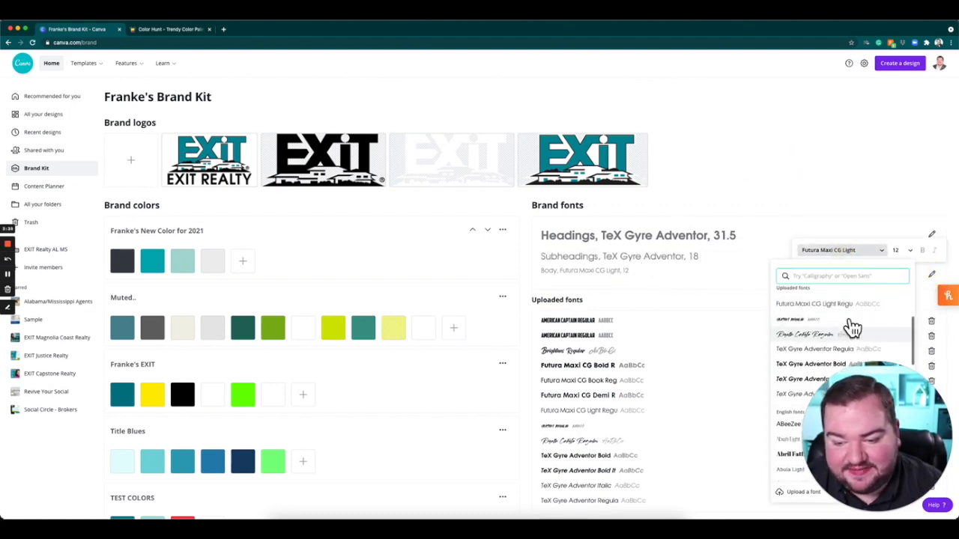
{"action": "scroll", "coordinate": [853, 327], "scroll_direction": "up", "scroll_amount": 2}
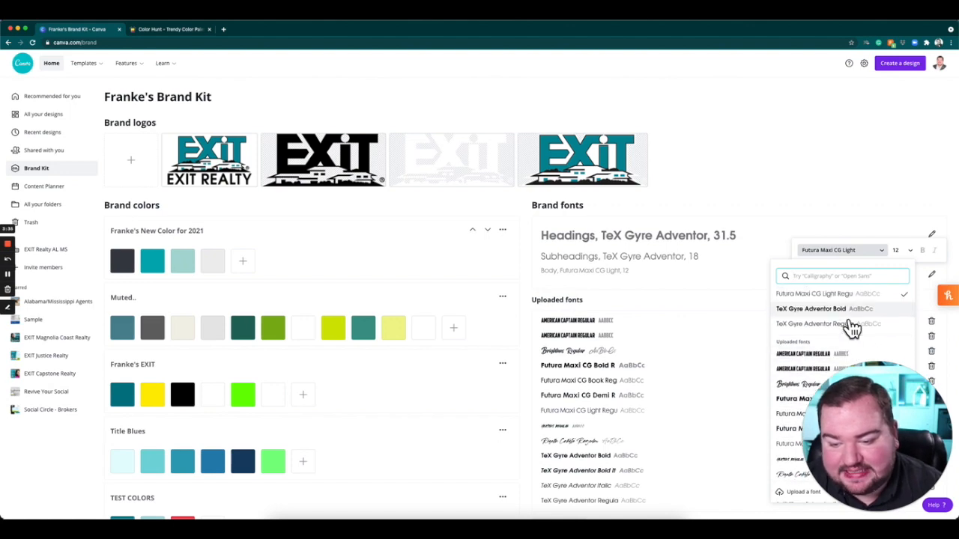
{"action": "scroll", "coordinate": [853, 328], "scroll_direction": "down", "scroll_amount": 3}
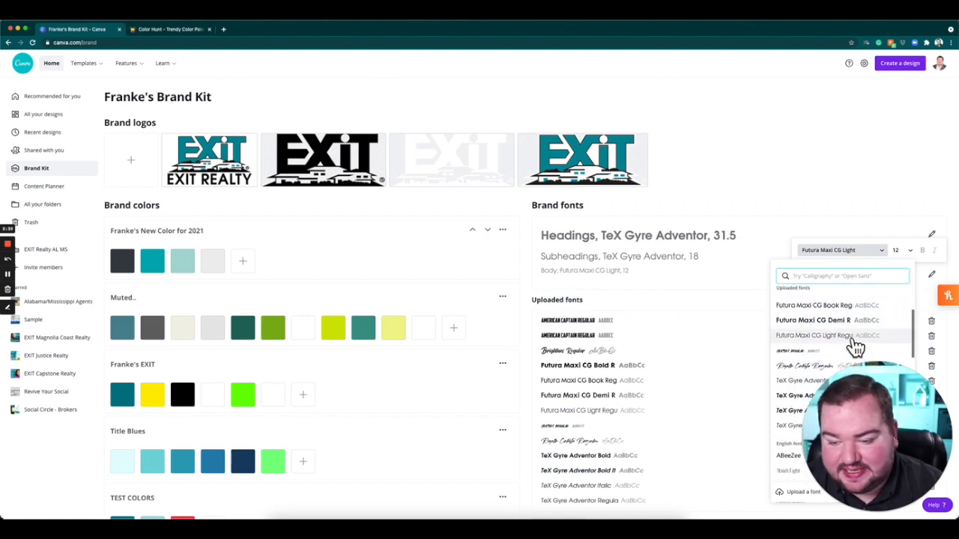
{"action": "scroll", "coordinate": [855, 349], "scroll_direction": "up", "scroll_amount": 1}
{"action": "left_click", "coordinate": [843, 355]}
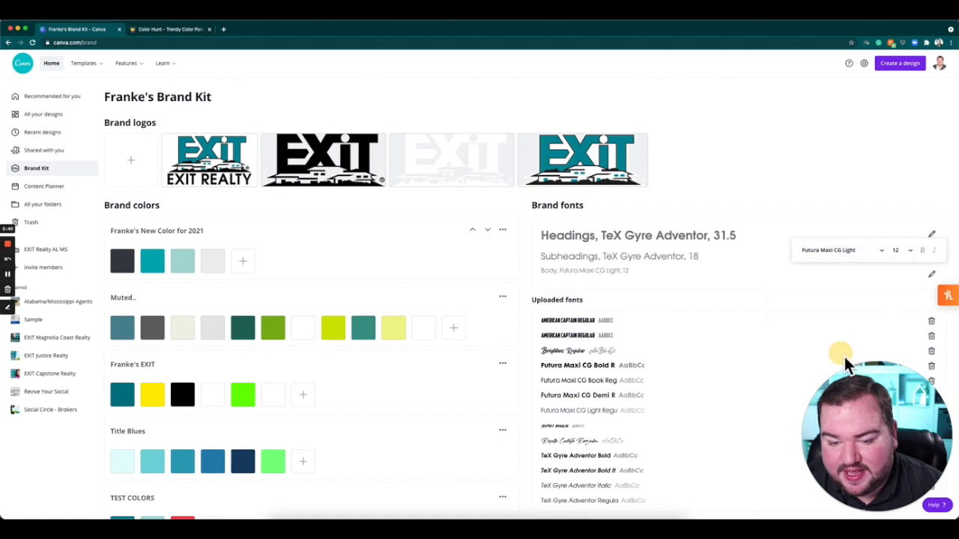
{"action": "left_click", "coordinate": [821, 161]}
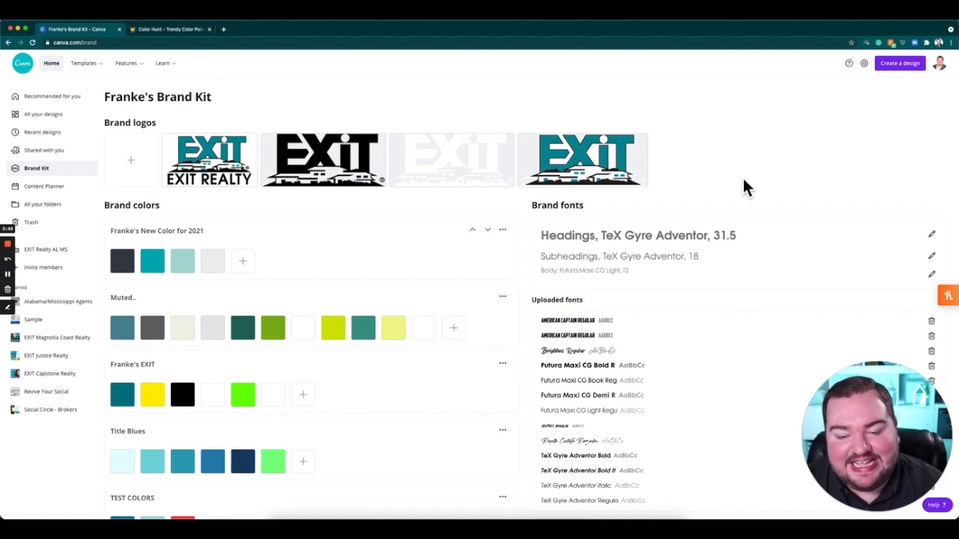
Load dafont.com in place of the Color Hunt page and look over its newly added fonts.
{"action": "scroll", "coordinate": [749, 191], "scroll_direction": "down", "scroll_amount": 4}
{"action": "scroll", "coordinate": [629, 224], "scroll_direction": "up", "scroll_amount": 1}
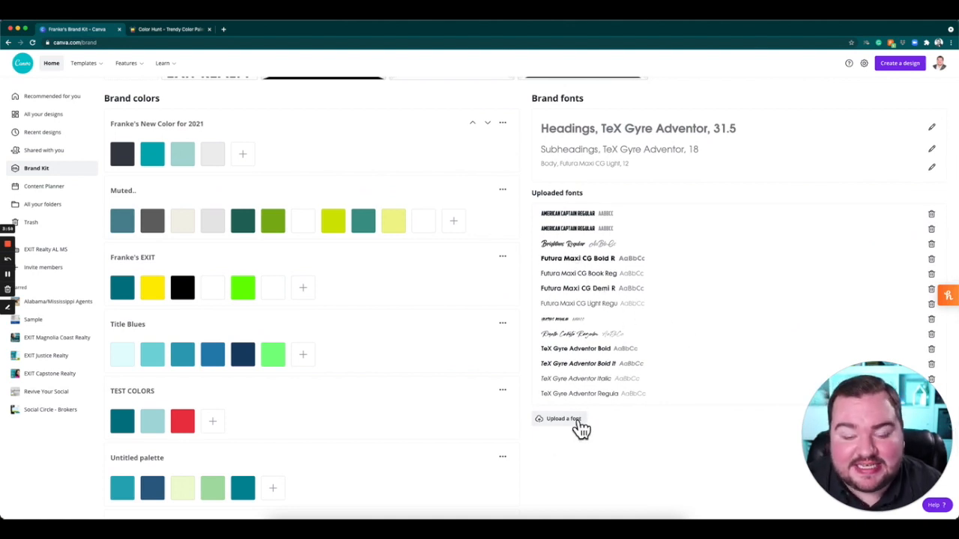
{"action": "left_click", "coordinate": [172, 31]}
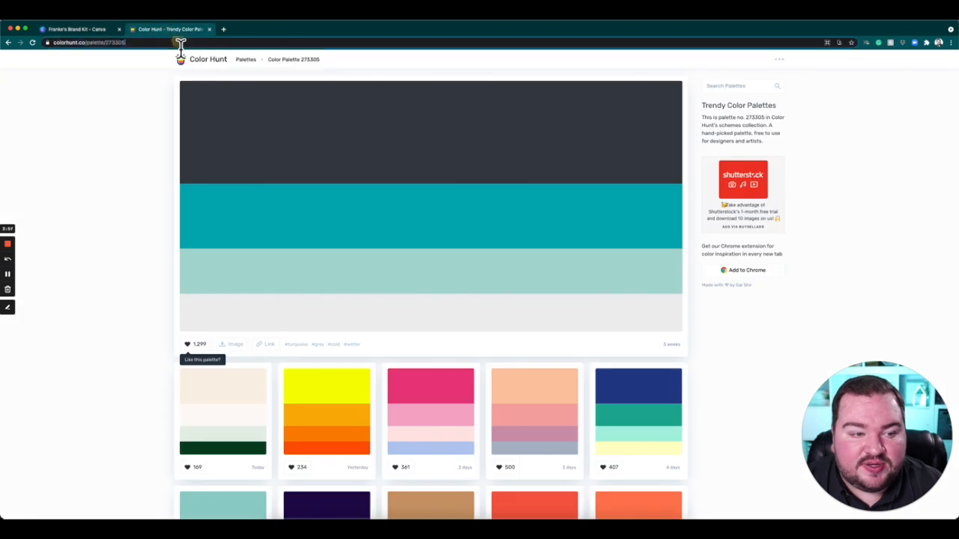
{"action": "type", "text": "dafon"}
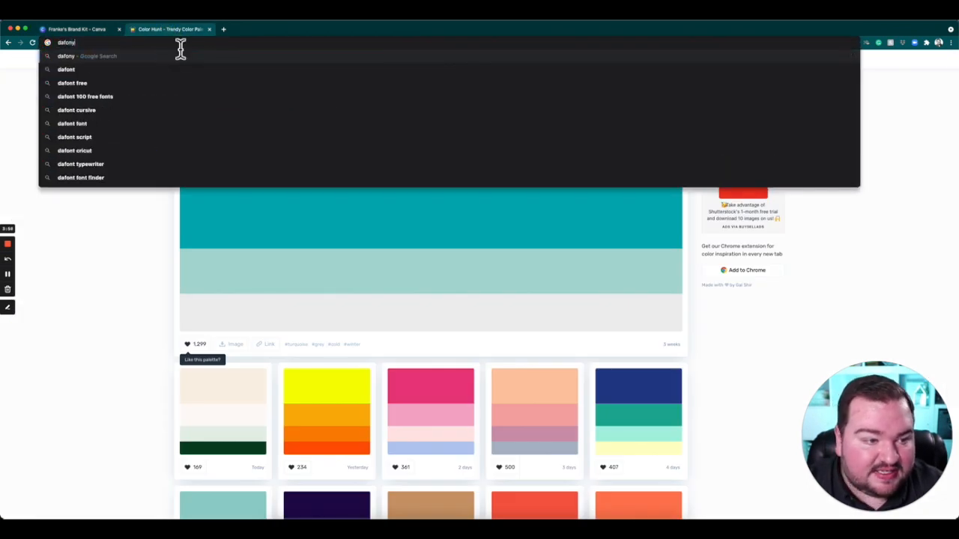
{"action": "type", "text": "t.c"}
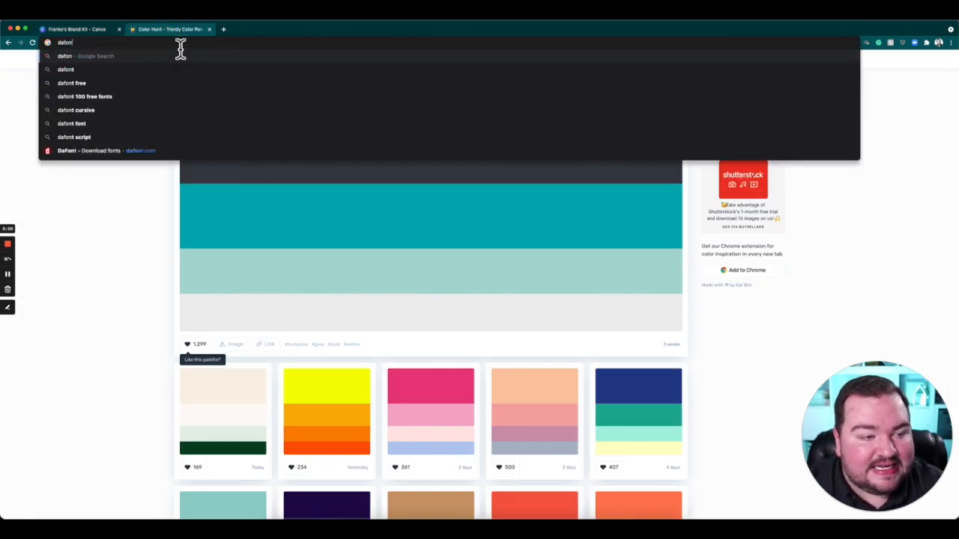
{"action": "key", "text": "Return"}
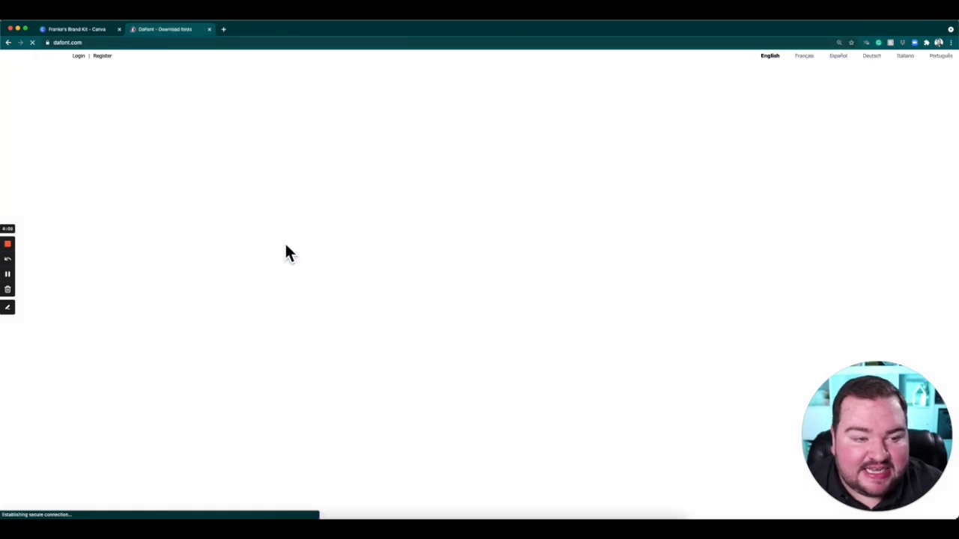
{"action": "scroll", "coordinate": [397, 382], "scroll_direction": "down", "scroll_amount": 5}
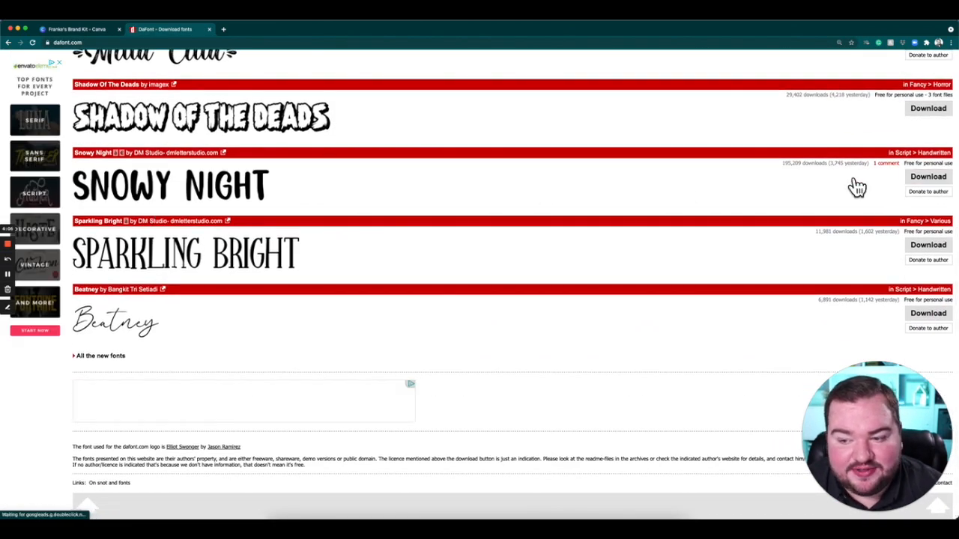
Return to the Canva Brand Kit and view the font upload file picker, closing it without choosing a file.
{"action": "left_click", "coordinate": [98, 29]}
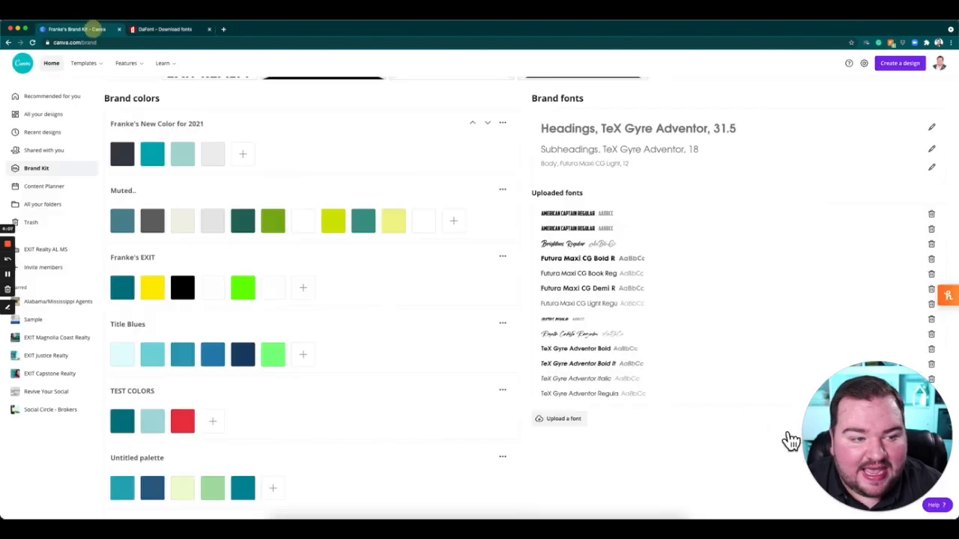
{"action": "left_click", "coordinate": [564, 421]}
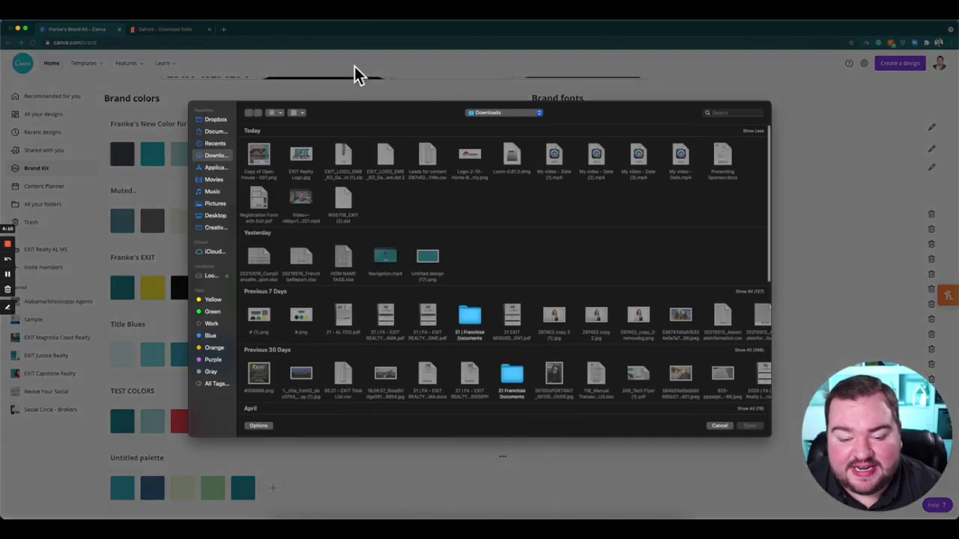
{"action": "left_click", "coordinate": [720, 426]}
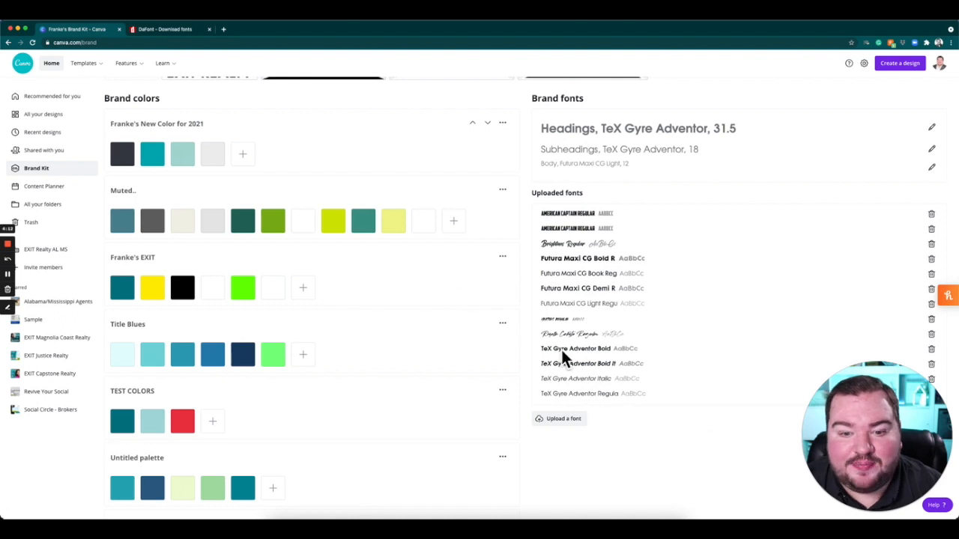
{"action": "scroll", "coordinate": [561, 350], "scroll_direction": "up", "scroll_amount": 3}
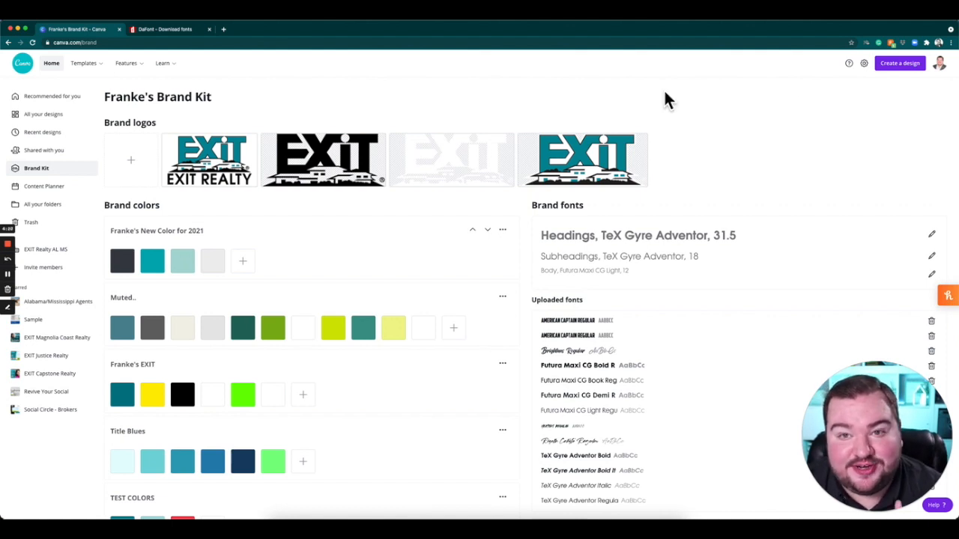
Create an Instagram Post design and apply the "Working from Home" cover page of the Blue and White Illustrative Covid-19 Work from Home Tips template.
{"action": "left_click", "coordinate": [909, 66]}
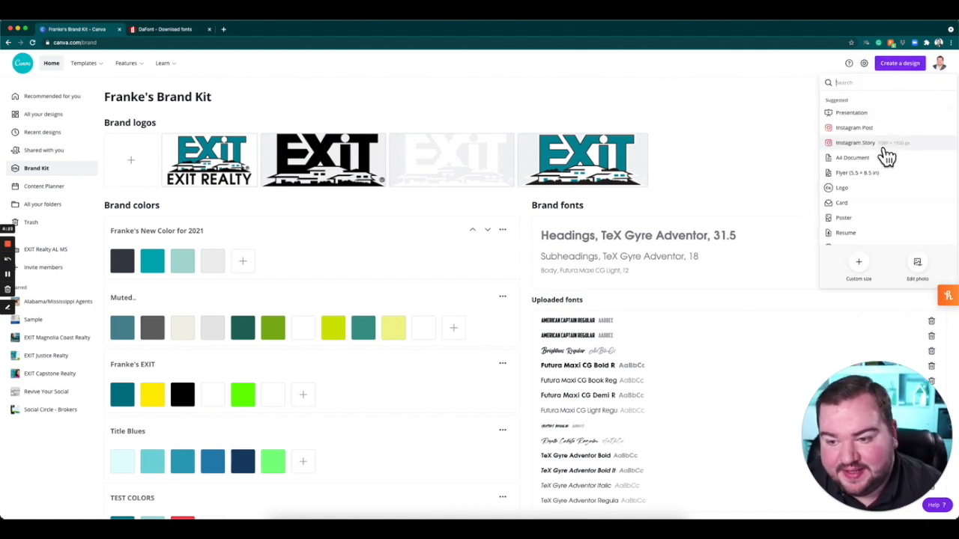
{"action": "left_click", "coordinate": [863, 128]}
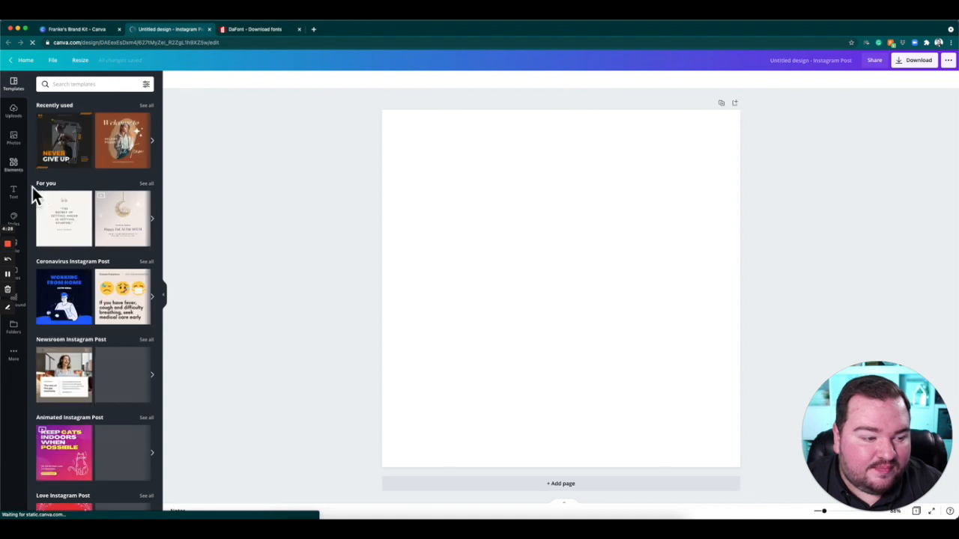
{"action": "left_click", "coordinate": [19, 167]}
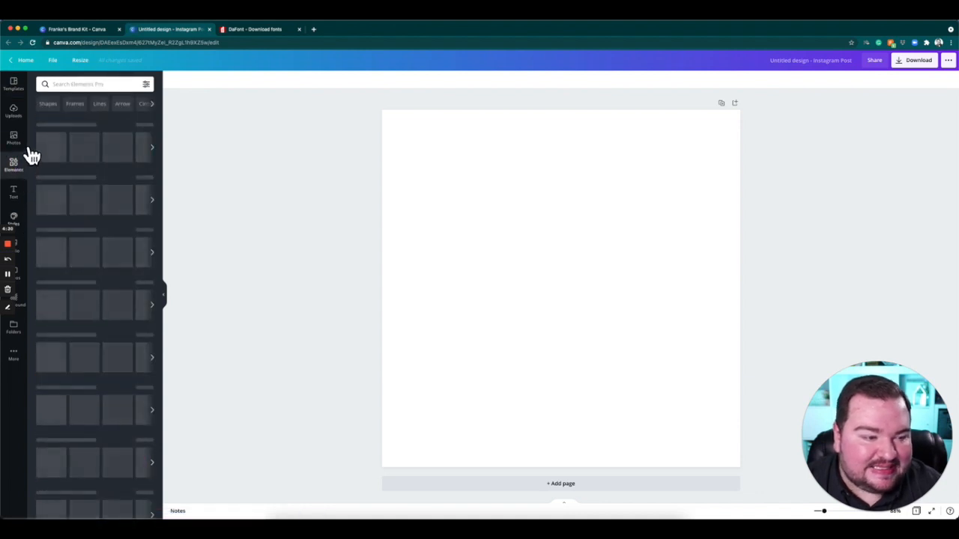
{"action": "left_click", "coordinate": [13, 84]}
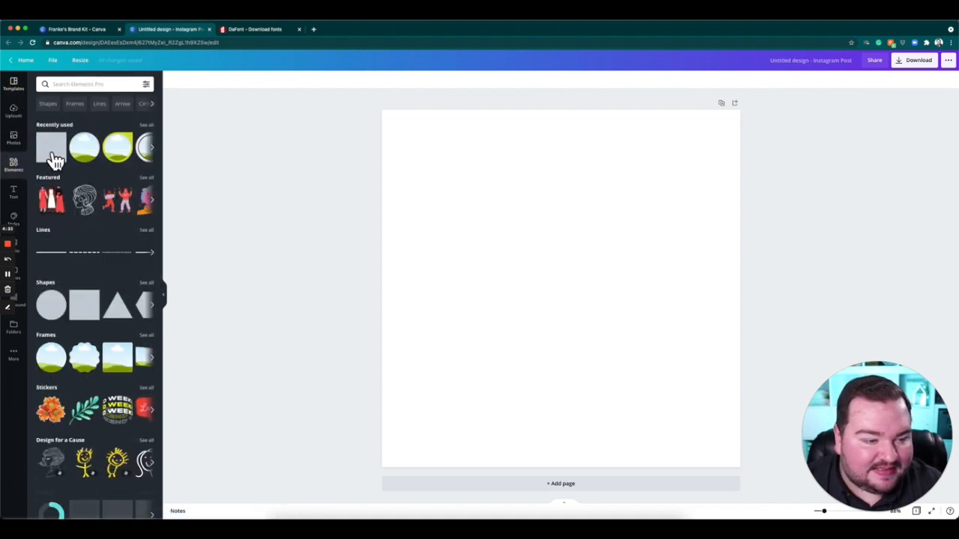
{"action": "scroll", "coordinate": [137, 320], "scroll_direction": "down", "scroll_amount": 5}
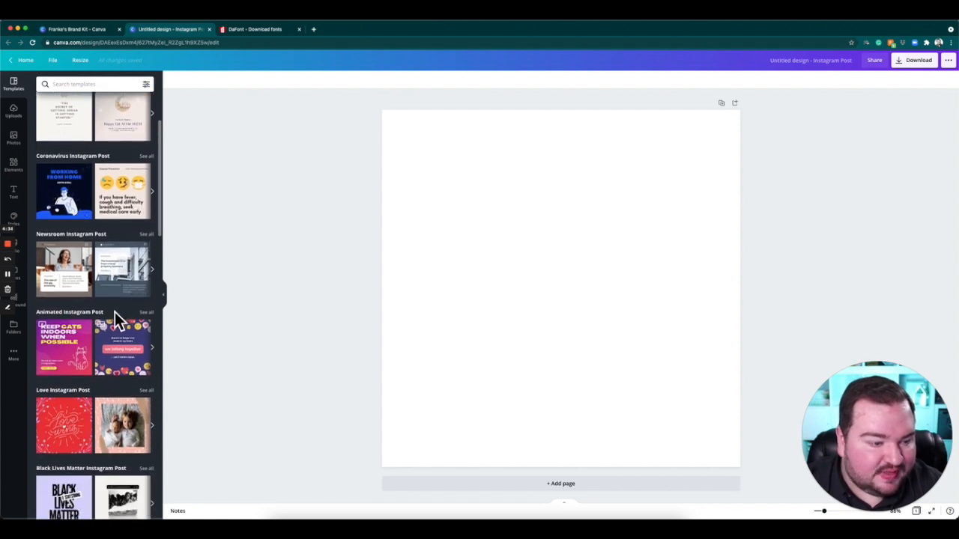
{"action": "scroll", "coordinate": [95, 319], "scroll_direction": "up", "scroll_amount": 4}
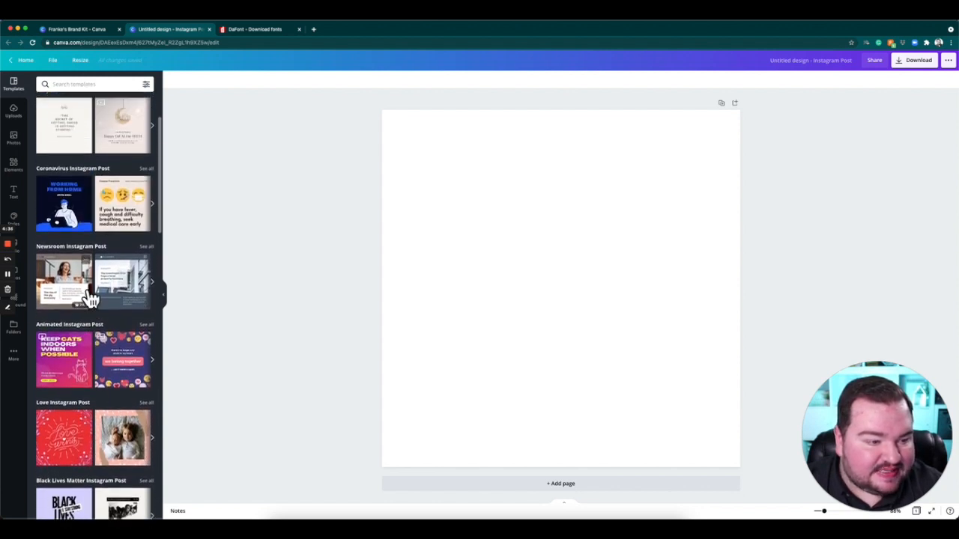
{"action": "left_click", "coordinate": [78, 251]}
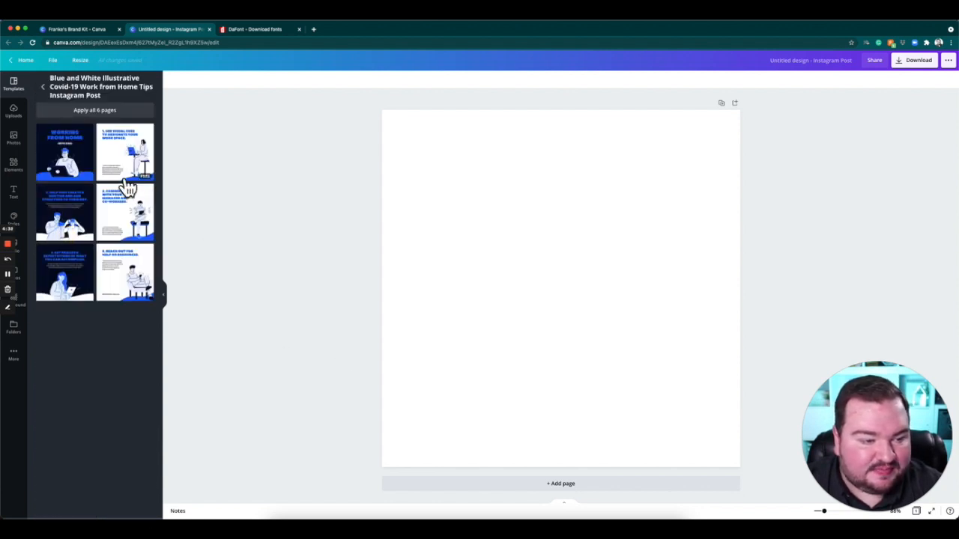
{"action": "left_click", "coordinate": [84, 161]}
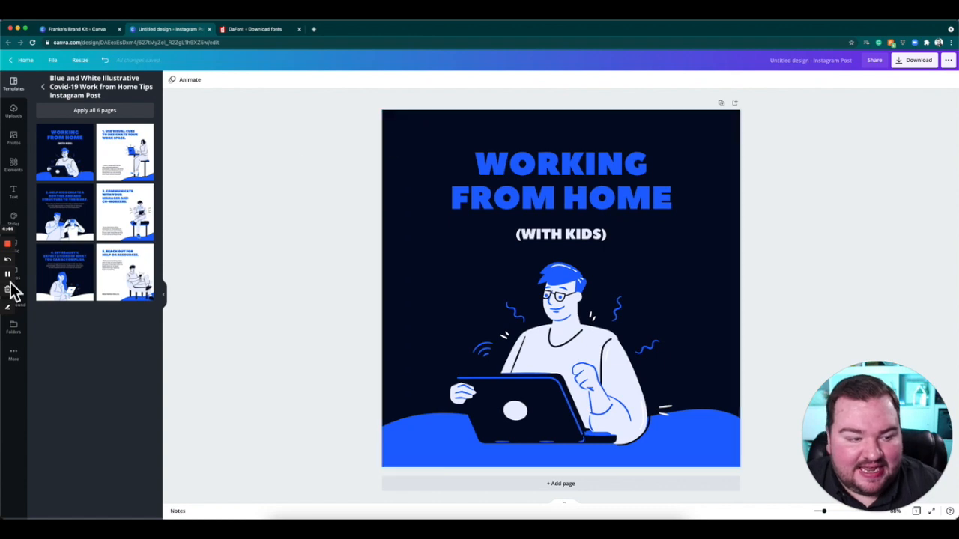
Apply the Brand Kit's TeX Gyre Adventor font style to the Working from Home design.
{"action": "left_click", "coordinate": [20, 357]}
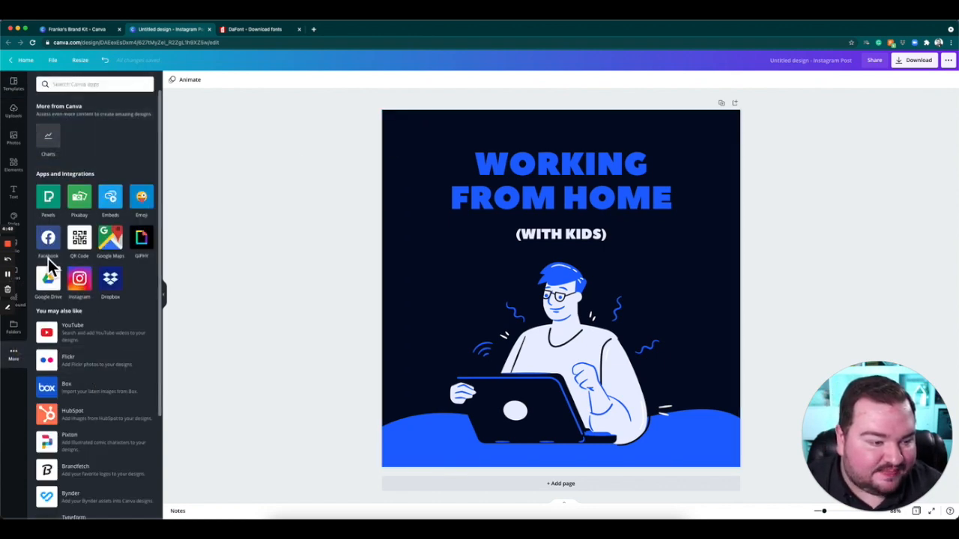
{"action": "left_click", "coordinate": [13, 218]}
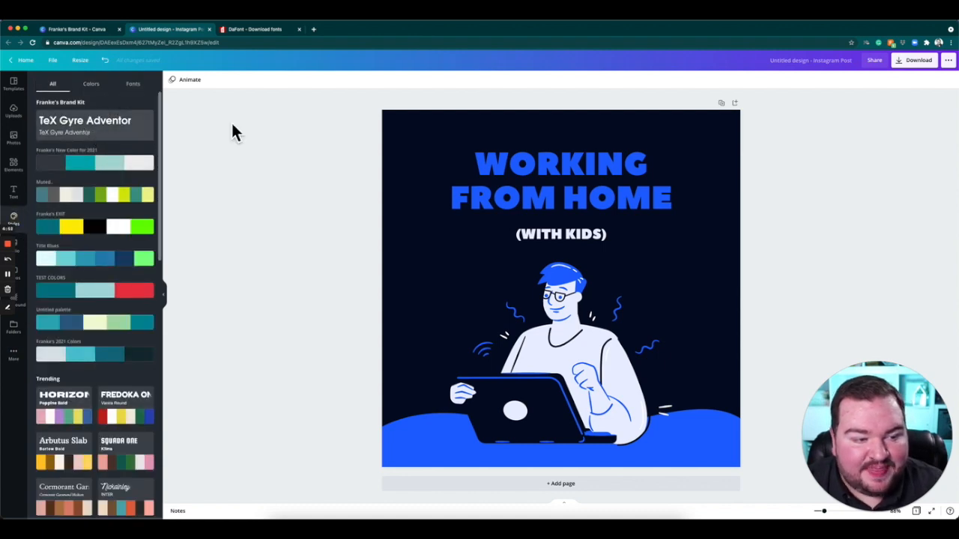
{"action": "left_click", "coordinate": [139, 147]}
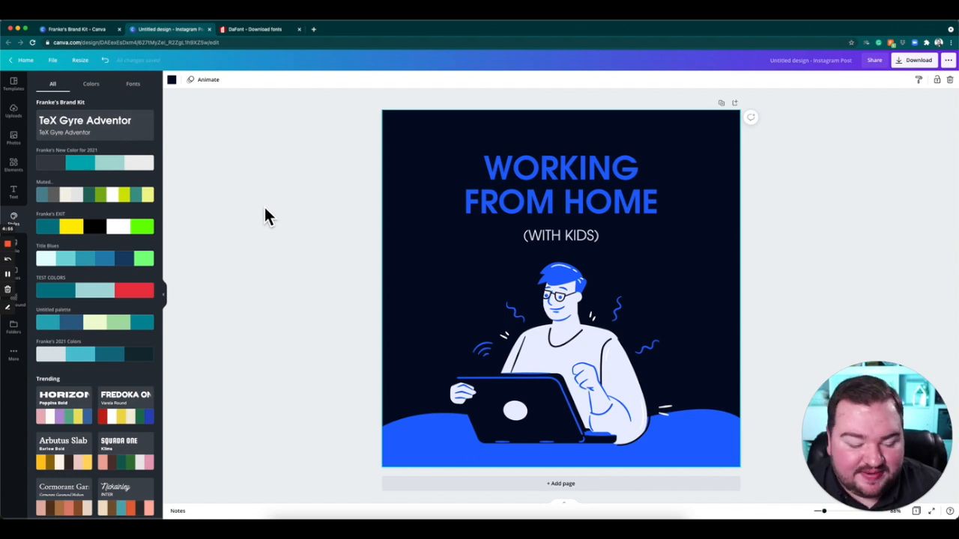
Undo and reapply the TeX Gyre Adventor font style, and apply the Brand Kit's New Color for 2021 palette to the design.
{"action": "left_click", "coordinate": [106, 60]}
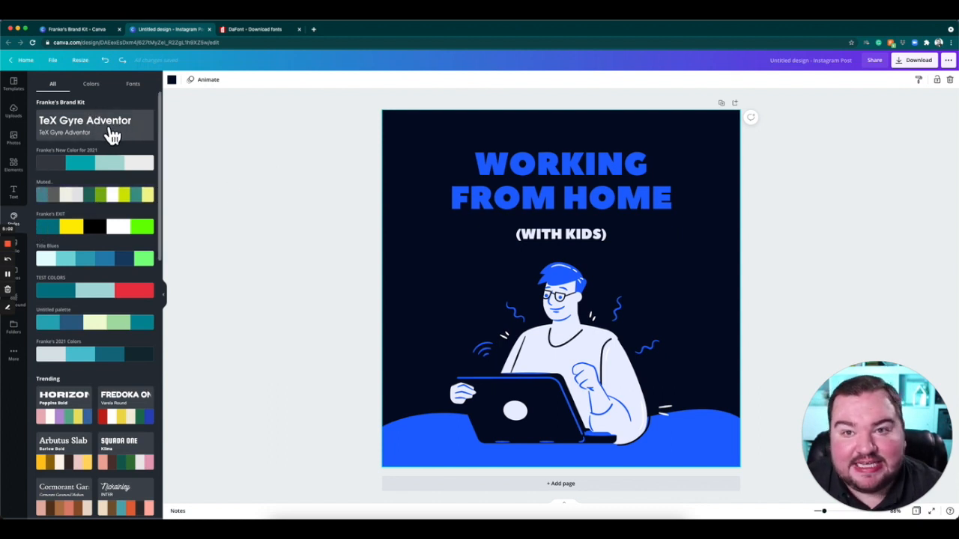
{"action": "left_click", "coordinate": [111, 135]}
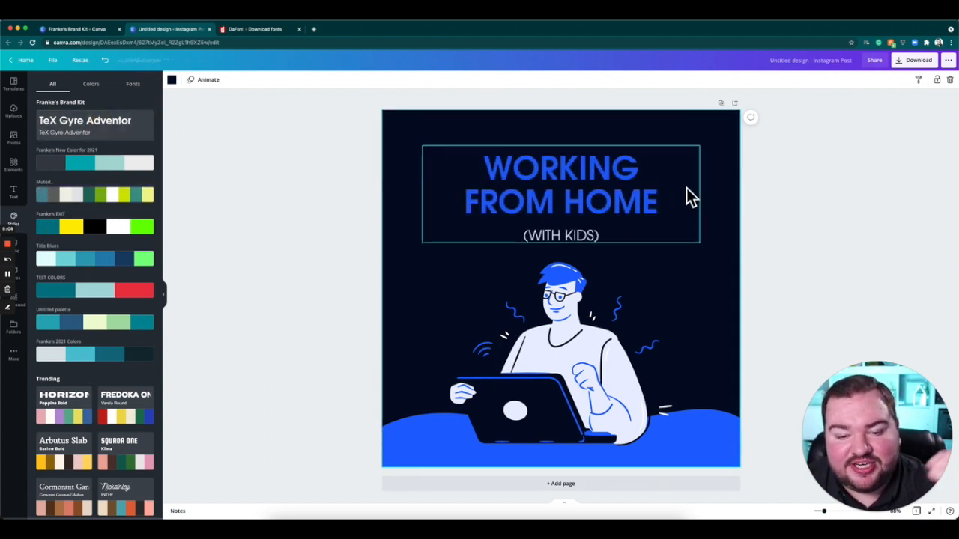
{"action": "left_click", "coordinate": [84, 174]}
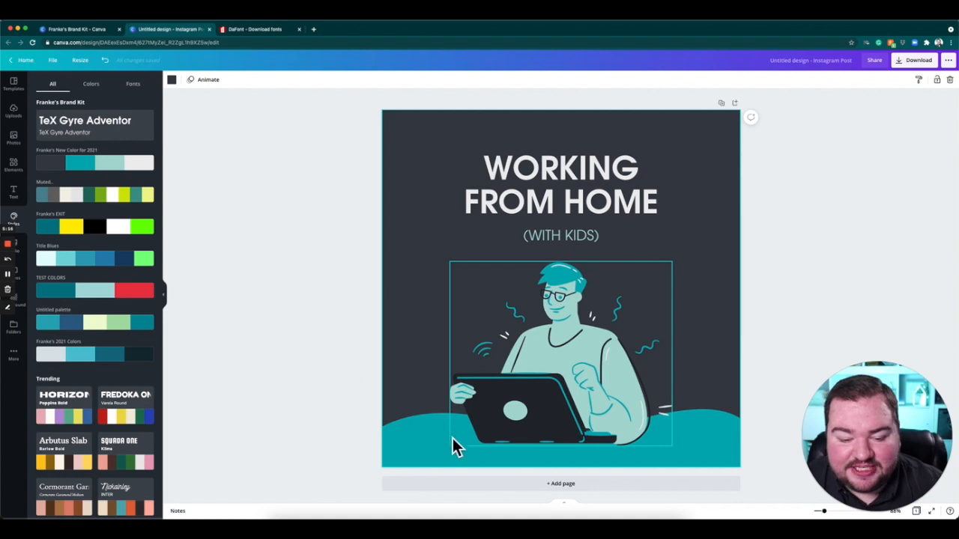
Recolor the wave shape at the base of the design with the light teal from the New Color for 2021 palette.
{"action": "left_click", "coordinate": [430, 446]}
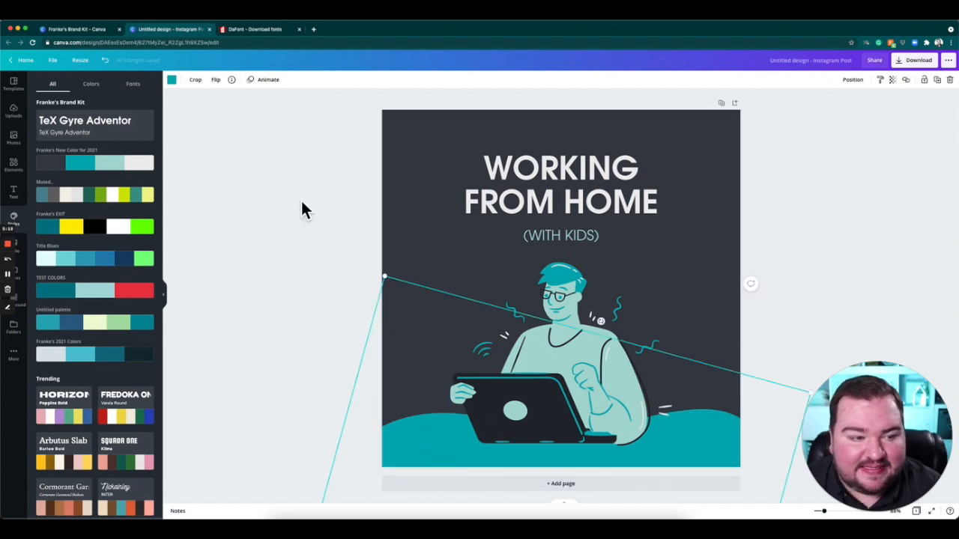
{"action": "left_click", "coordinate": [171, 79]}
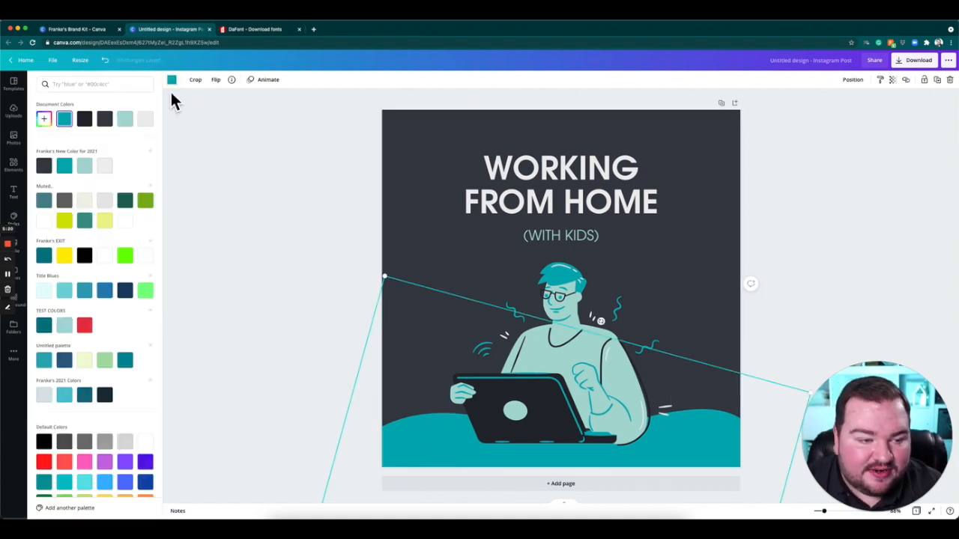
{"action": "left_click", "coordinate": [91, 170]}
Try the New Color for 2021 swatches on the man illustration's hair and accent color, ending with light grey, and deselect it.
{"action": "left_click", "coordinate": [561, 352]}
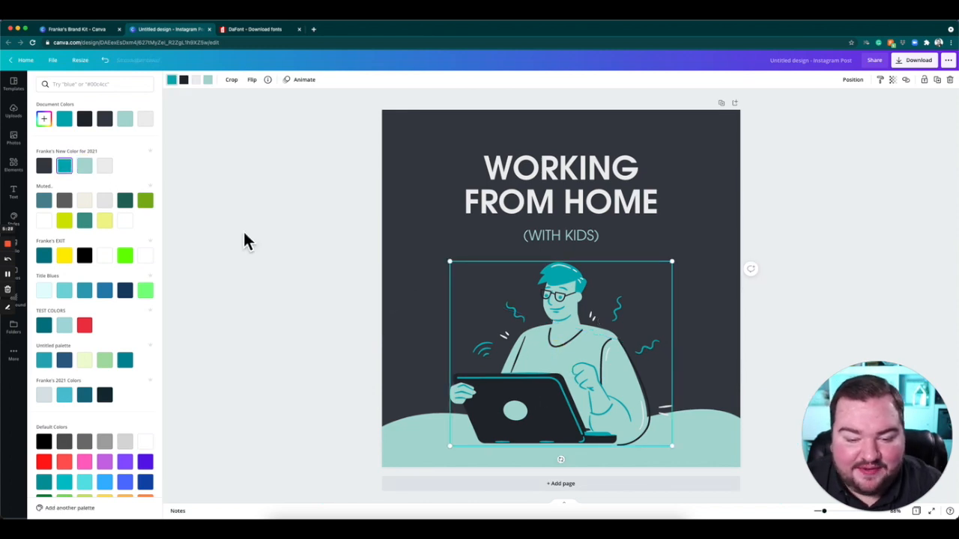
{"action": "left_click", "coordinate": [45, 167]}
{"action": "left_click", "coordinate": [66, 167]}
{"action": "left_click", "coordinate": [105, 167]}
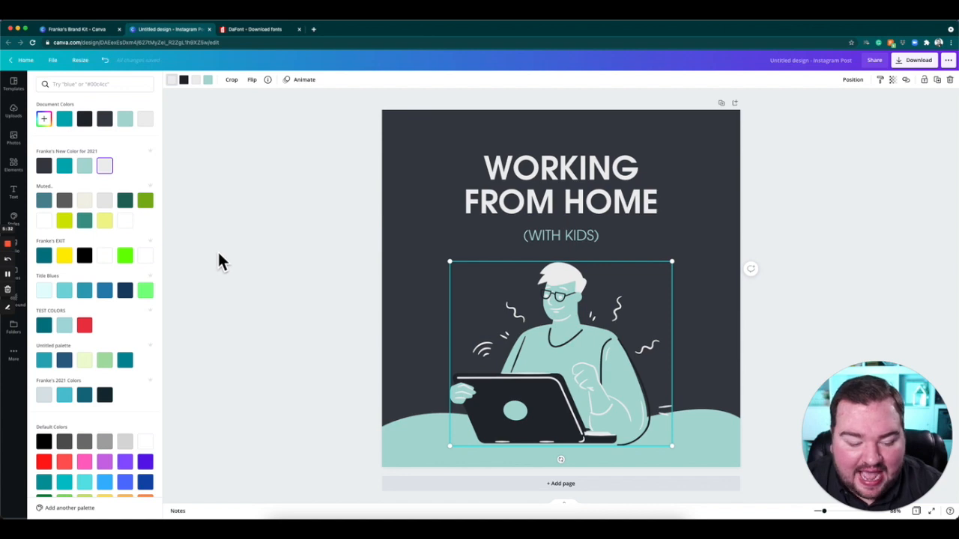
{"action": "key", "text": "Escape"}
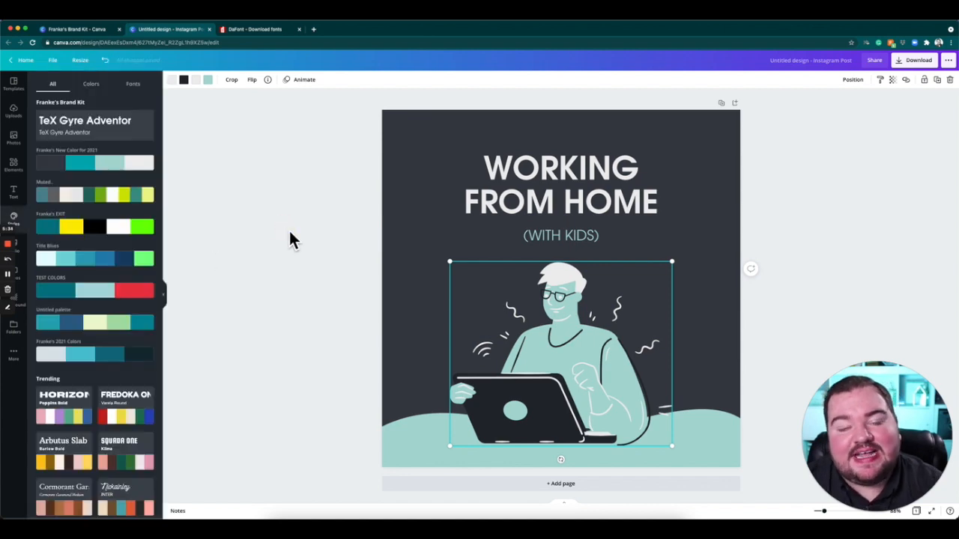
{"action": "left_click", "coordinate": [113, 128]}
{"action": "left_click", "coordinate": [352, 238]}
Look through the available style combinations, color palettes and font pairings.
{"action": "scroll", "coordinate": [128, 231], "scroll_direction": "down", "scroll_amount": 10}
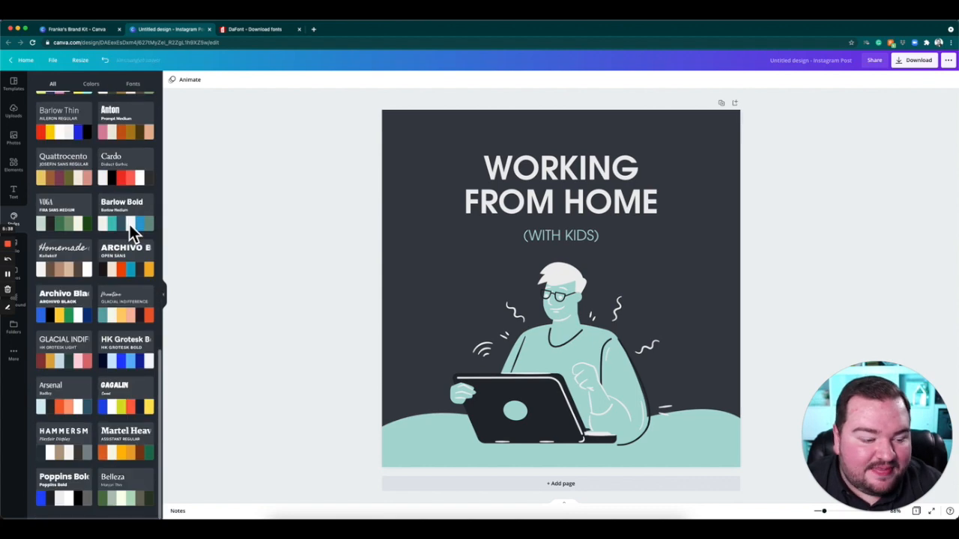
{"action": "scroll", "coordinate": [140, 238], "scroll_direction": "up", "scroll_amount": 10}
{"action": "left_click", "coordinate": [90, 84]}
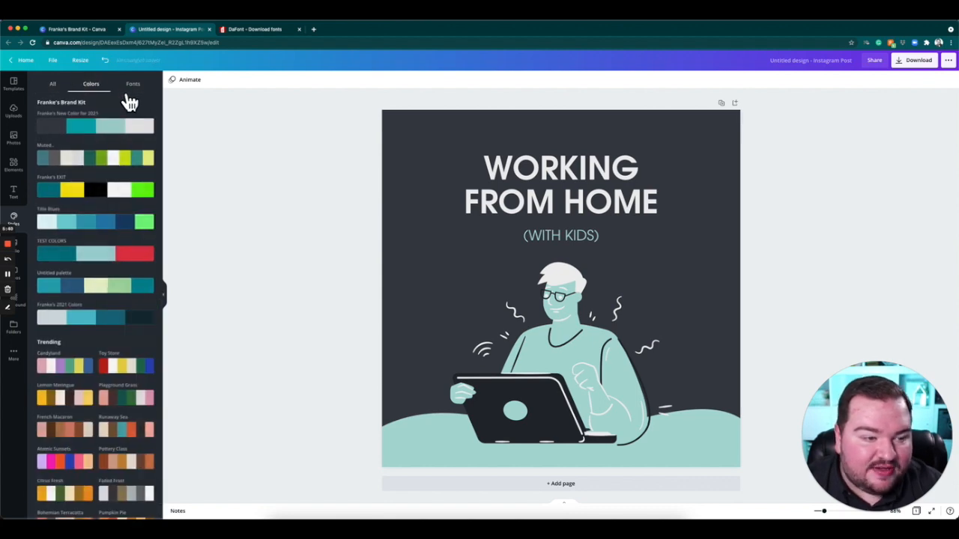
{"action": "left_click", "coordinate": [142, 90]}
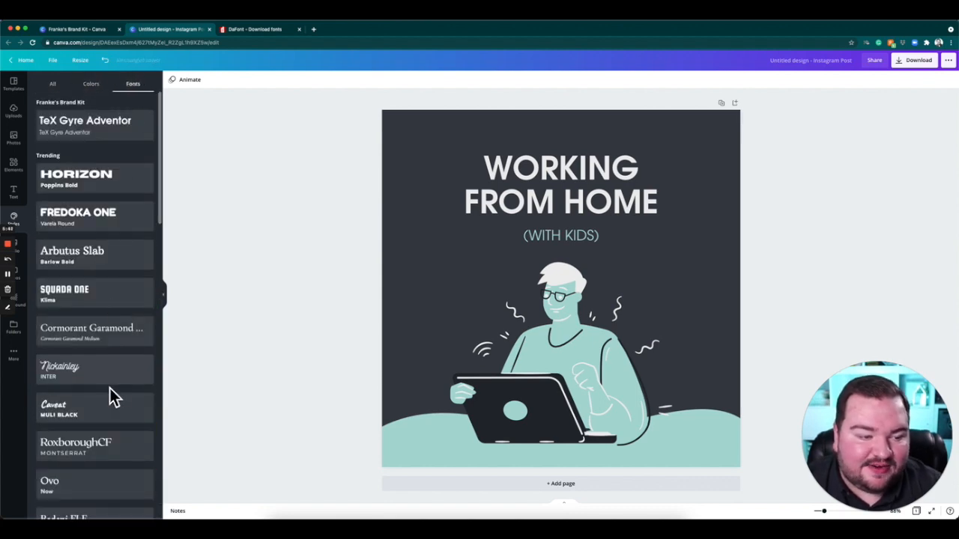
Add the white EXIT logo from the uploaded images and place it small in the bottom-right corner of the design.
{"action": "left_click", "coordinate": [23, 122]}
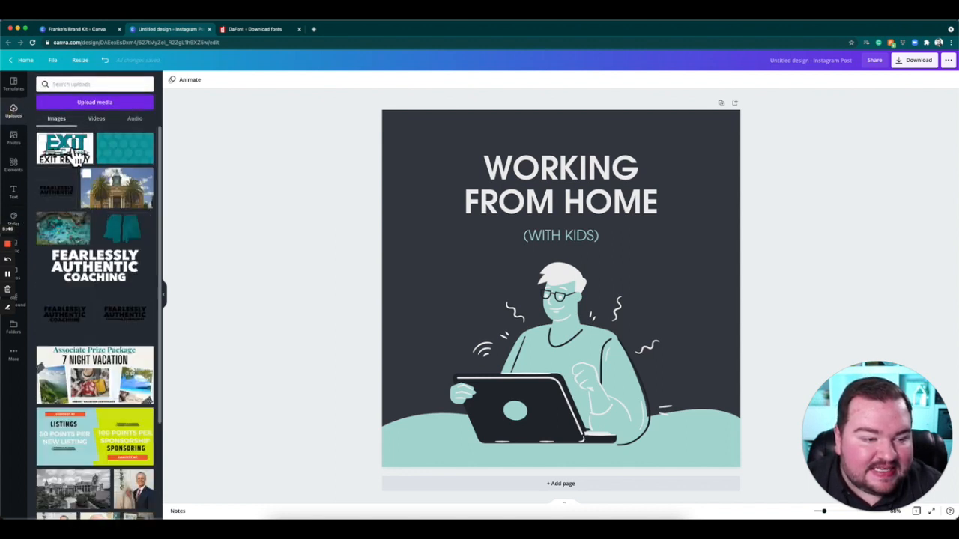
{"action": "scroll", "coordinate": [98, 253], "scroll_direction": "down", "scroll_amount": 10}
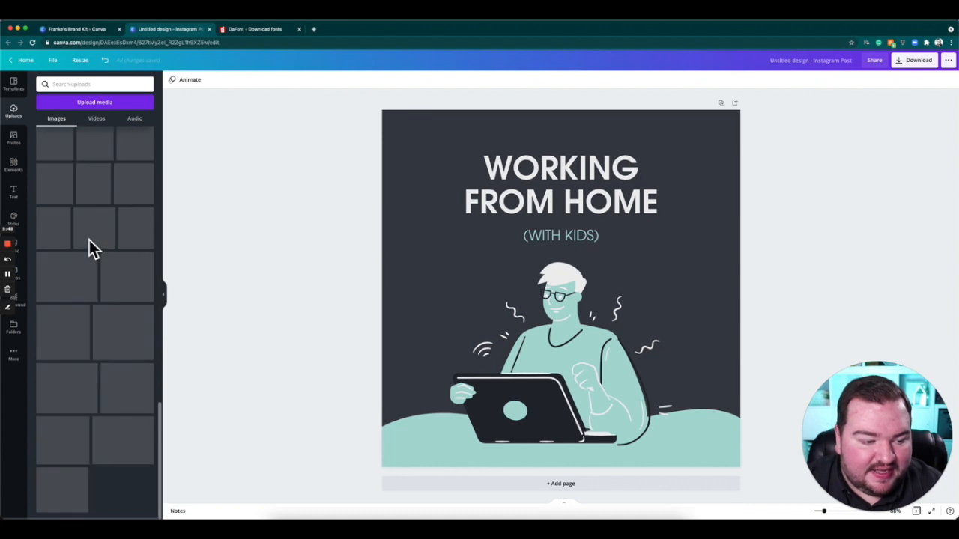
{"action": "scroll", "coordinate": [97, 254], "scroll_direction": "down", "scroll_amount": 8}
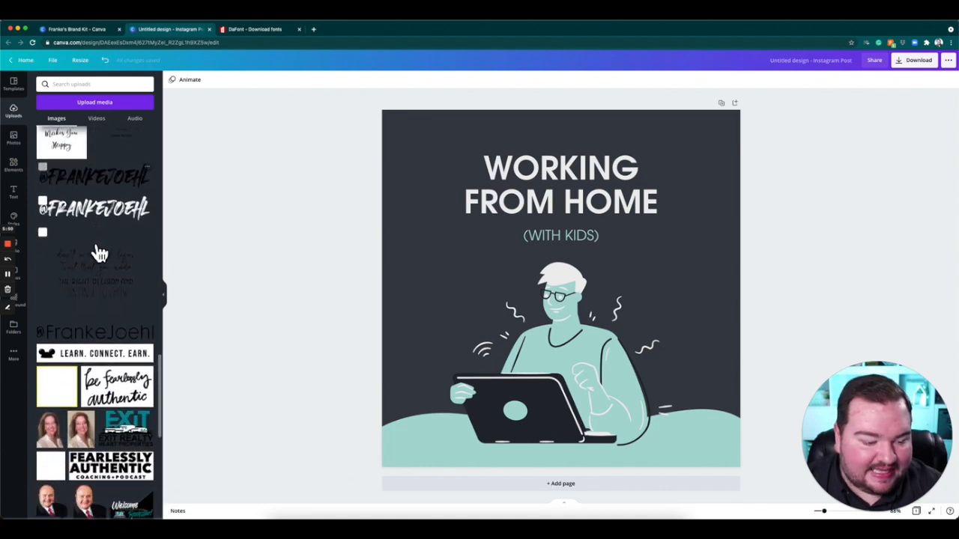
{"action": "scroll", "coordinate": [96, 252], "scroll_direction": "down", "scroll_amount": 10}
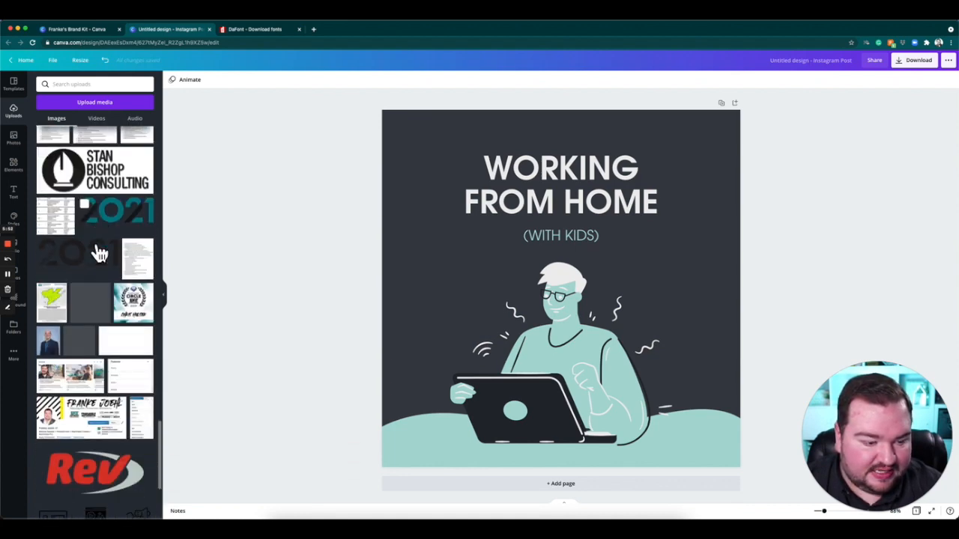
{"action": "scroll", "coordinate": [89, 248], "scroll_direction": "down", "scroll_amount": 10}
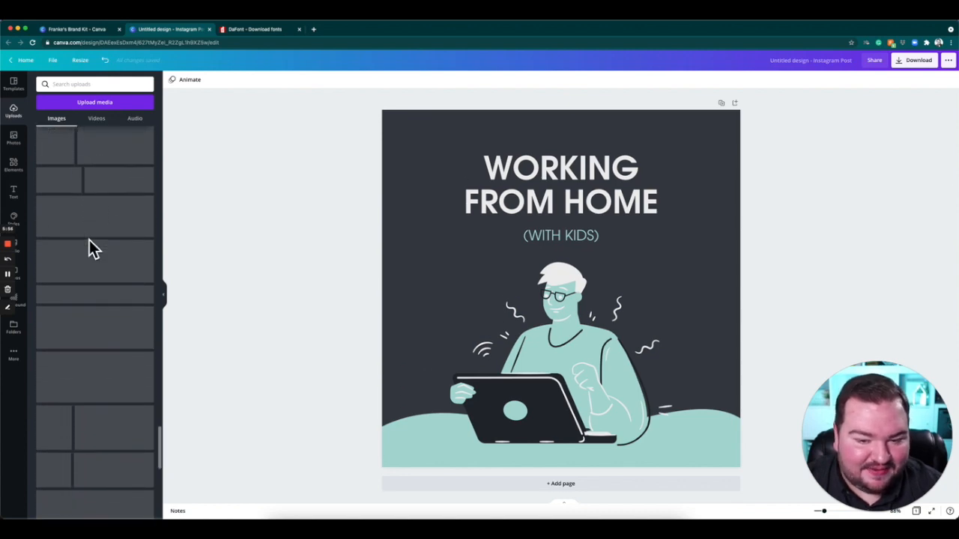
{"action": "scroll", "coordinate": [112, 284], "scroll_direction": "down", "scroll_amount": 15}
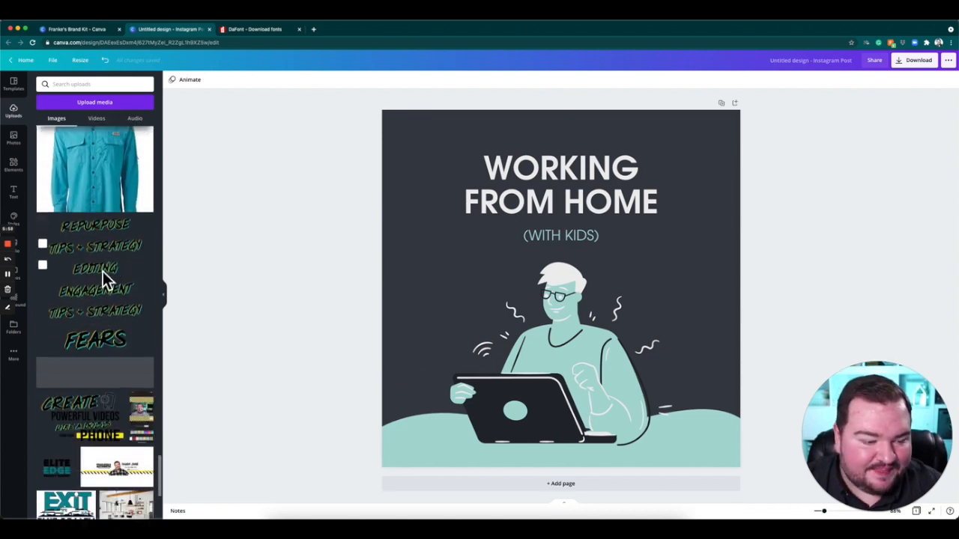
{"action": "scroll", "coordinate": [109, 278], "scroll_direction": "down", "scroll_amount": 5}
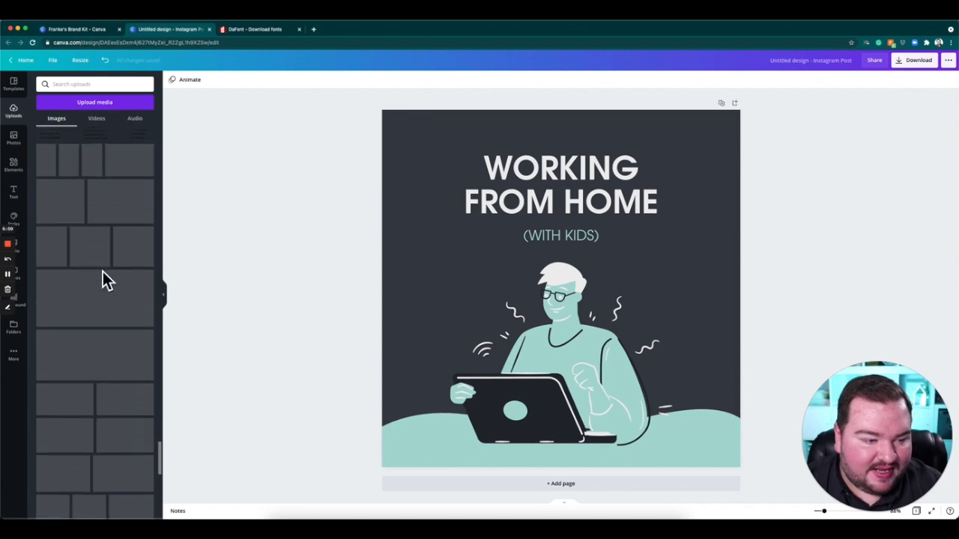
{"action": "scroll", "coordinate": [105, 263], "scroll_direction": "up", "scroll_amount": 2}
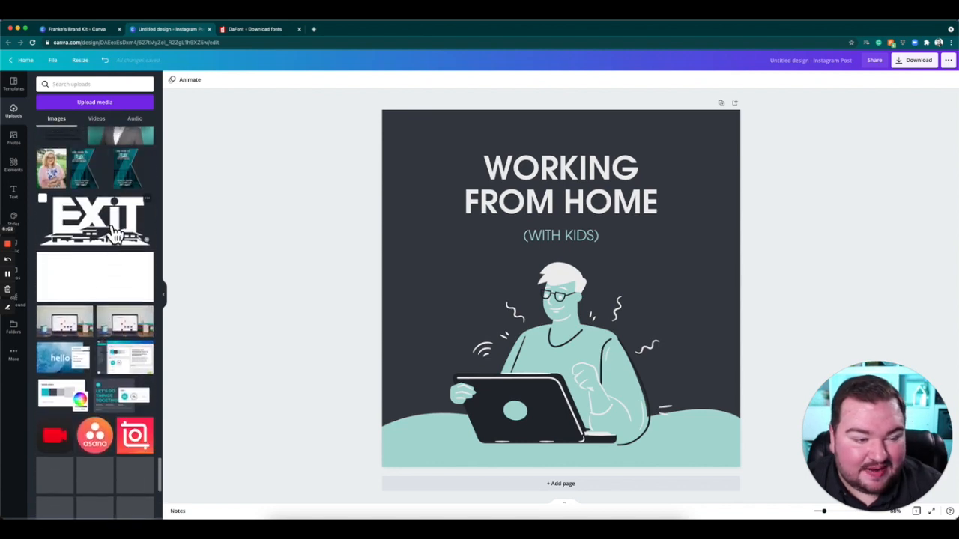
{"action": "left_click", "coordinate": [113, 227]}
{"action": "left_click_drag", "start_coordinate": [678, 346], "coordinate": [699, 449]}
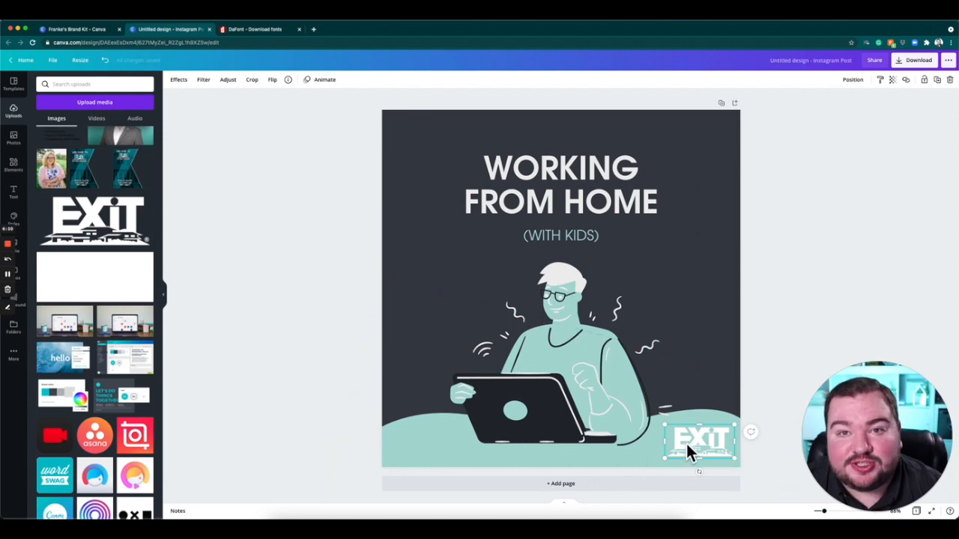
{"action": "left_click", "coordinate": [195, 156]}
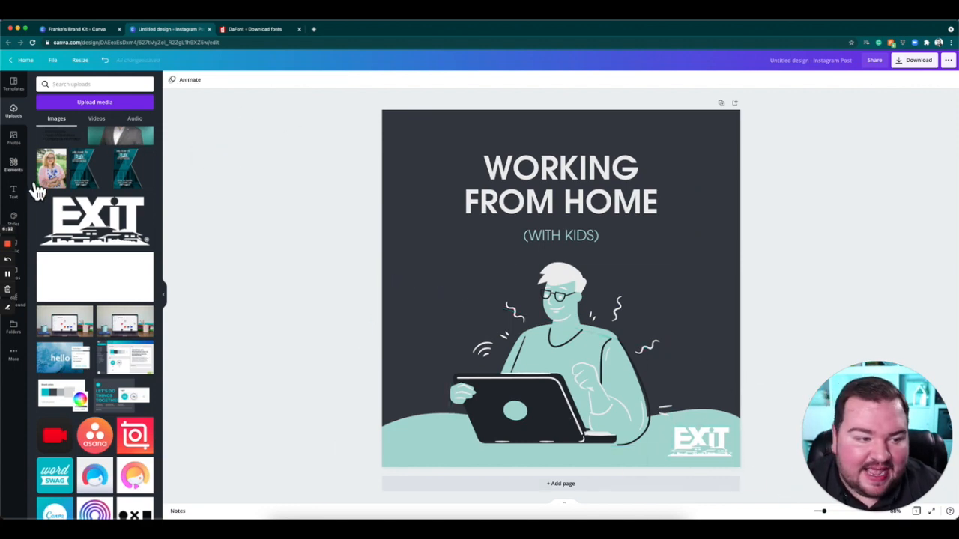
Reapply the New Color for 2021 palette so the wave and the man's shirt become teal.
{"action": "left_click", "coordinate": [13, 163]}
{"action": "left_click", "coordinate": [24, 217]}
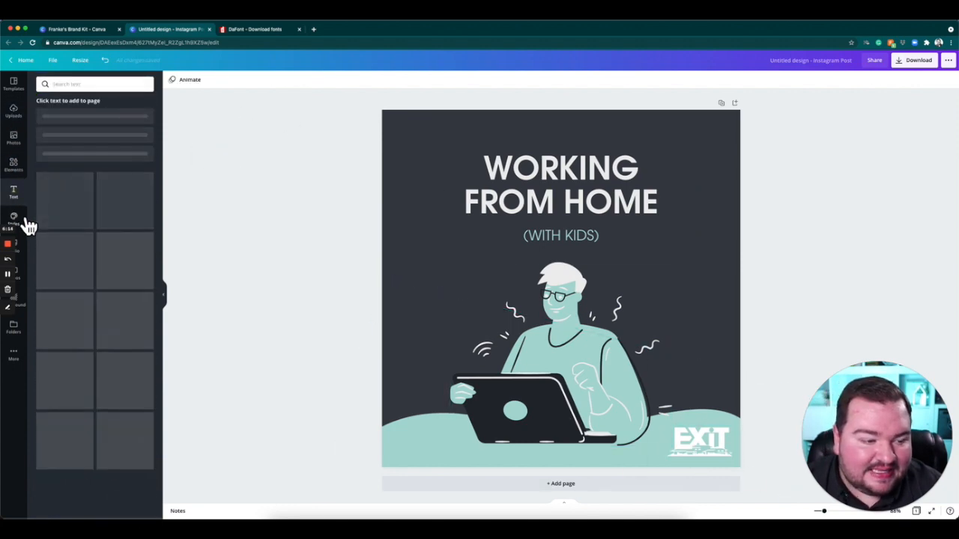
{"action": "left_click", "coordinate": [55, 85]}
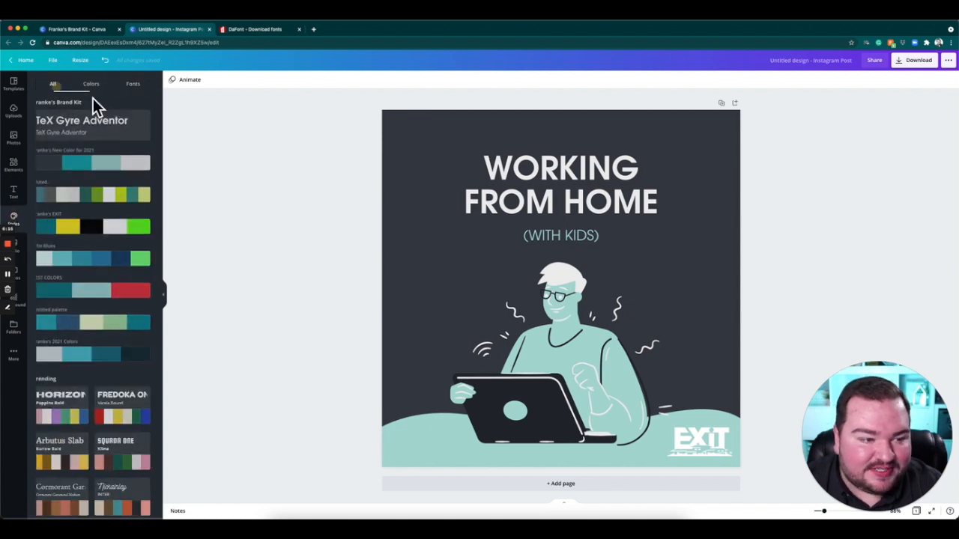
{"action": "left_click", "coordinate": [103, 183]}
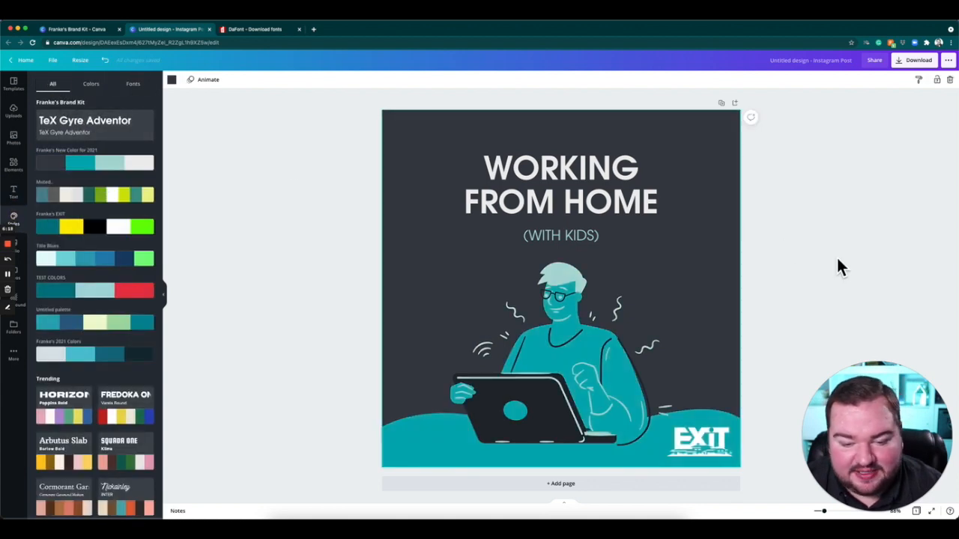
Change the man illustration's teal body fill to the light teal from the New Color for 2021 palette.
{"action": "left_click", "coordinate": [564, 363]}
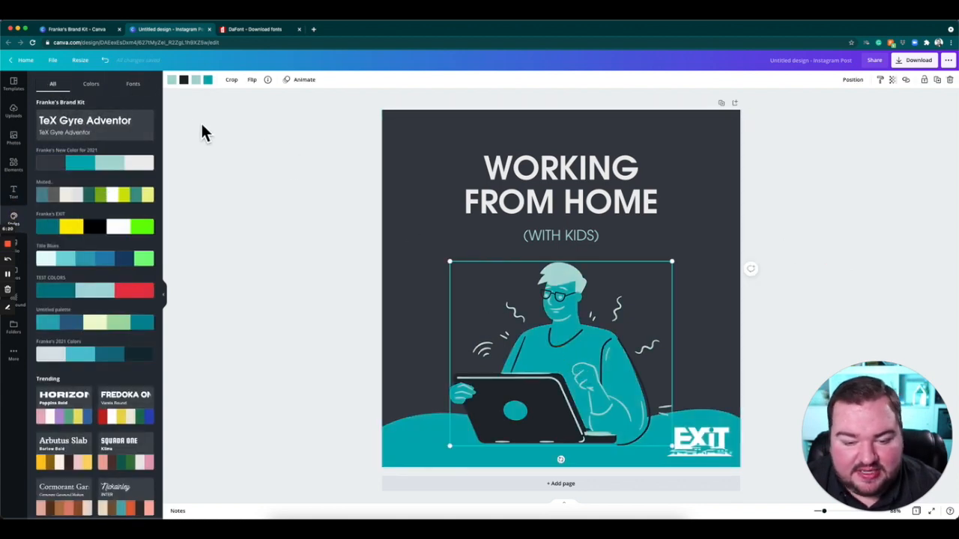
{"action": "left_click", "coordinate": [208, 79]}
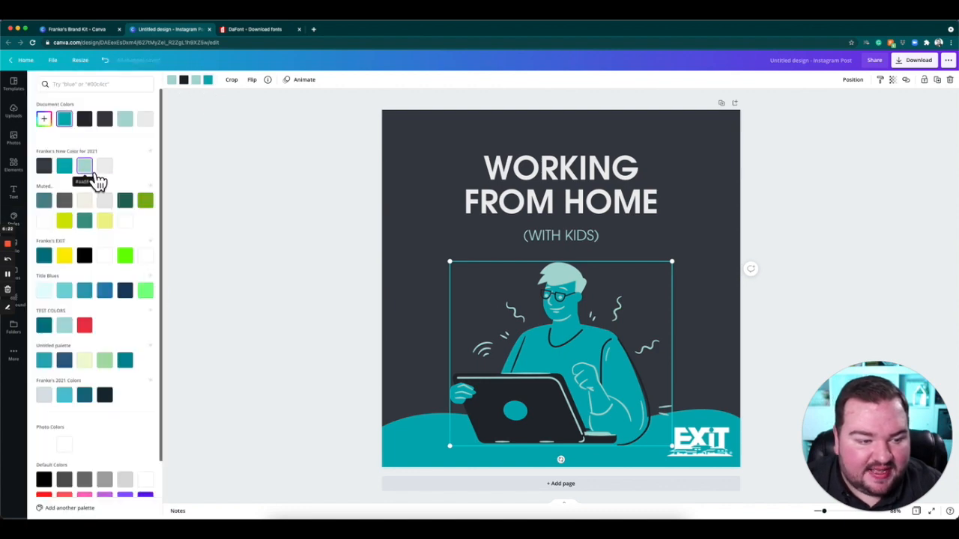
{"action": "left_click", "coordinate": [86, 168]}
{"action": "left_click", "coordinate": [296, 229]}
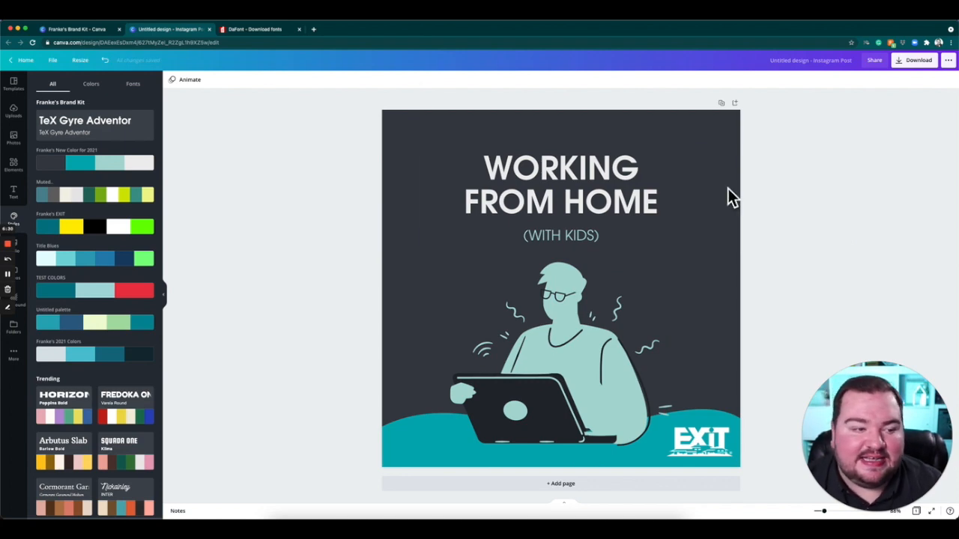
Replace the design with the Cyber Monday Sale template from the Instagram Ad category.
{"action": "left_click", "coordinate": [9, 84]}
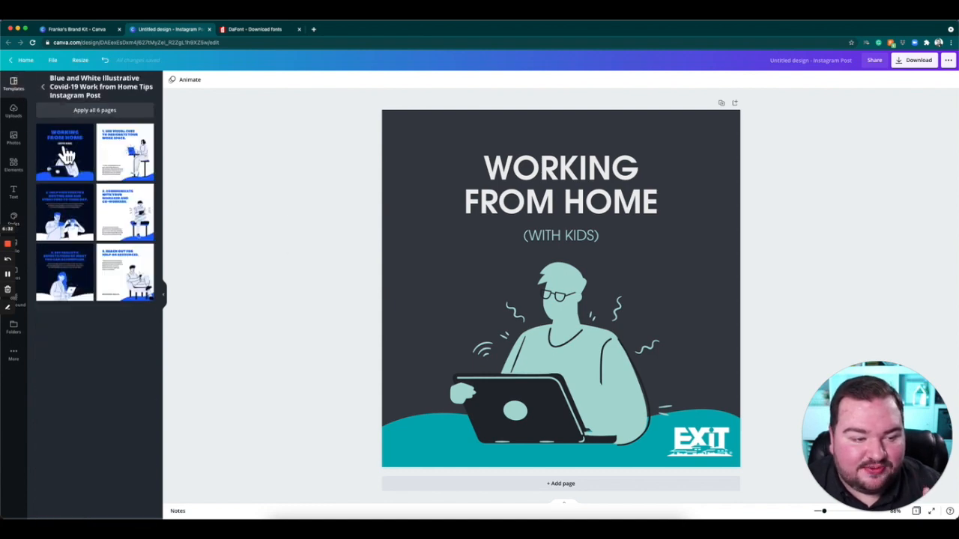
{"action": "left_click", "coordinate": [41, 87]}
{"action": "scroll", "coordinate": [124, 314], "scroll_direction": "down", "scroll_amount": 1}
{"action": "scroll", "coordinate": [129, 342], "scroll_direction": "down", "scroll_amount": 10}
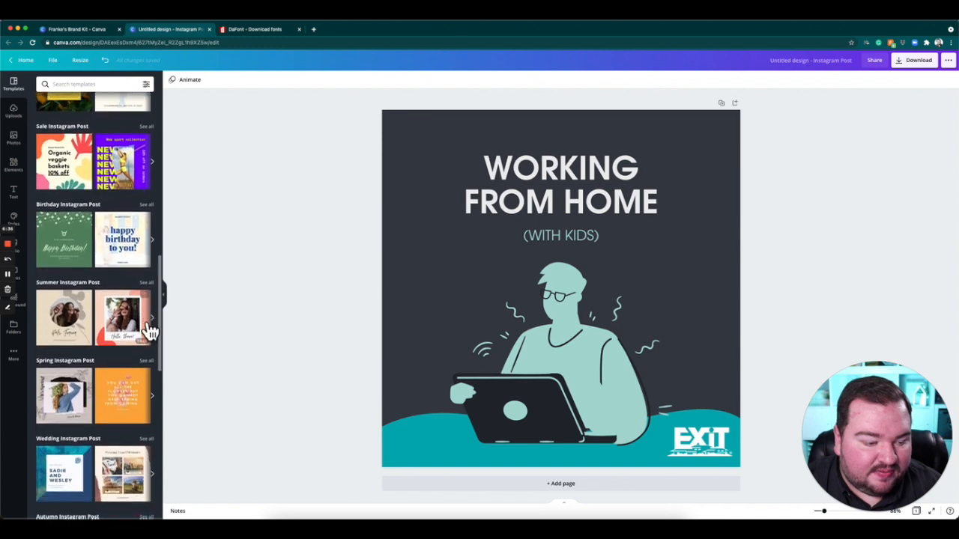
{"action": "scroll", "coordinate": [150, 330], "scroll_direction": "down", "scroll_amount": 9}
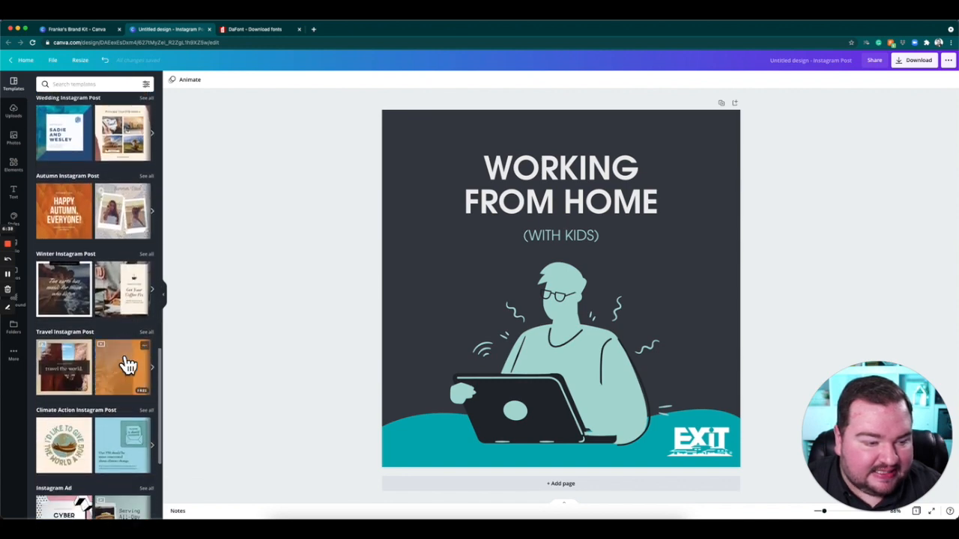
{"action": "scroll", "coordinate": [128, 365], "scroll_direction": "down", "scroll_amount": 5}
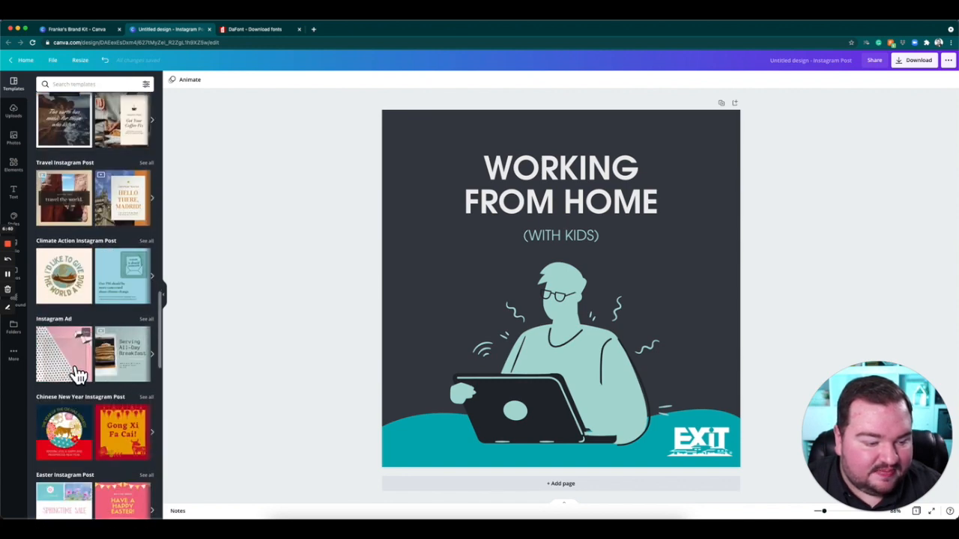
{"action": "left_click", "coordinate": [77, 369]}
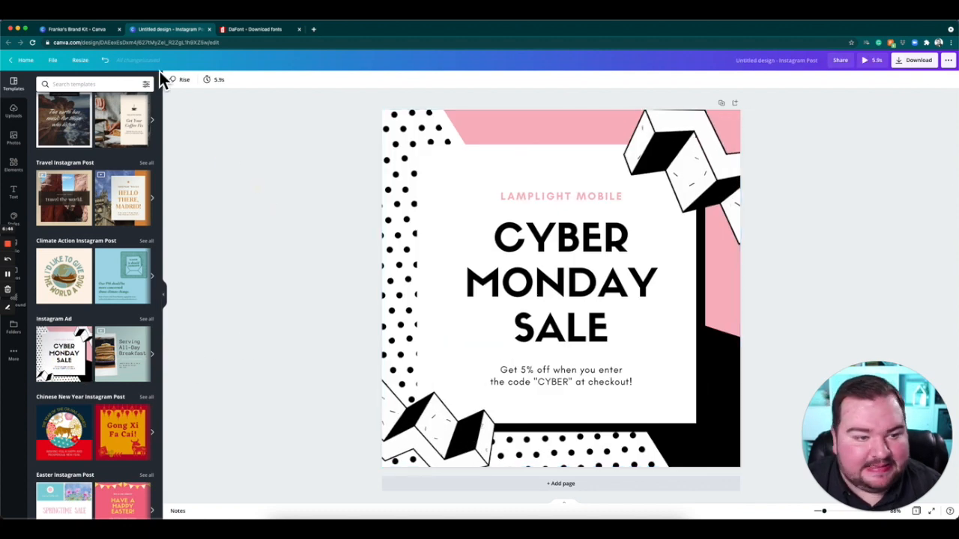
Apply the New Color for 2021 palette and the TeX Gyre Adventor font style to the Cyber Monday Sale design.
{"action": "left_click", "coordinate": [29, 223]}
{"action": "left_click", "coordinate": [108, 171]}
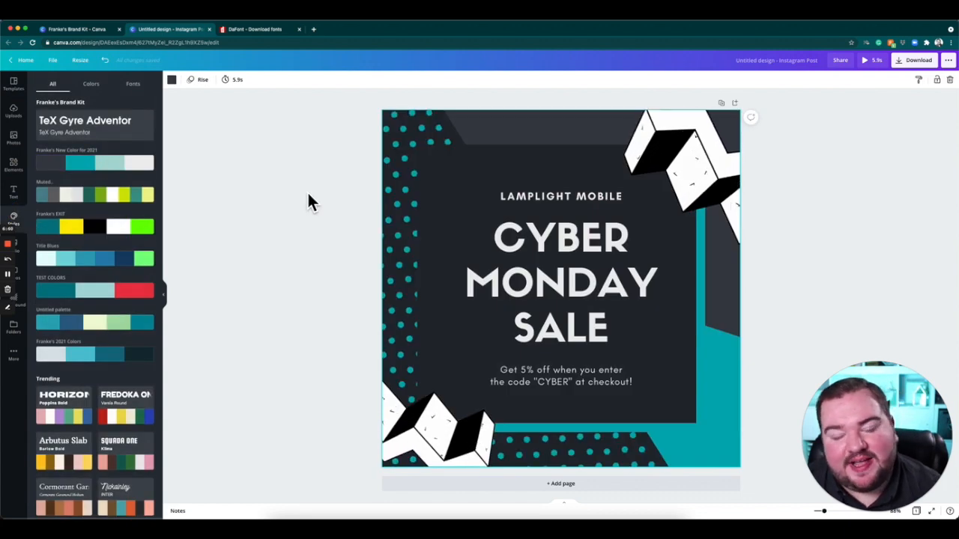
{"action": "left_click", "coordinate": [116, 137]}
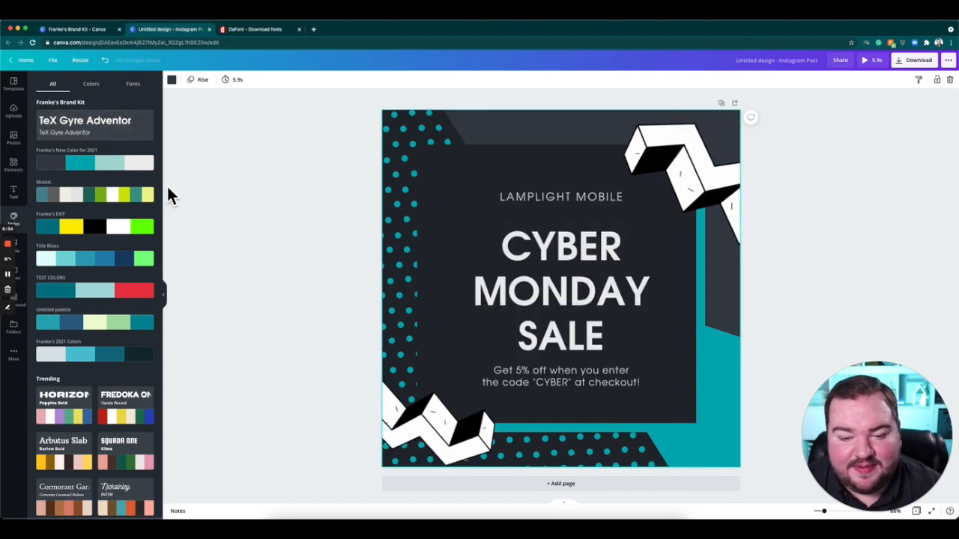
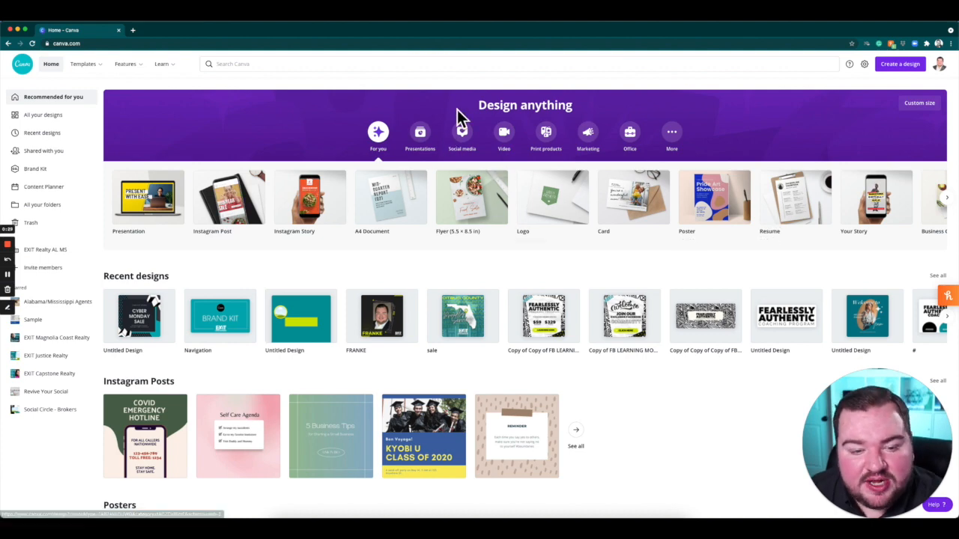
Create a blank Instagram Post design from the social media formats.
{"action": "left_click", "coordinate": [473, 144]}
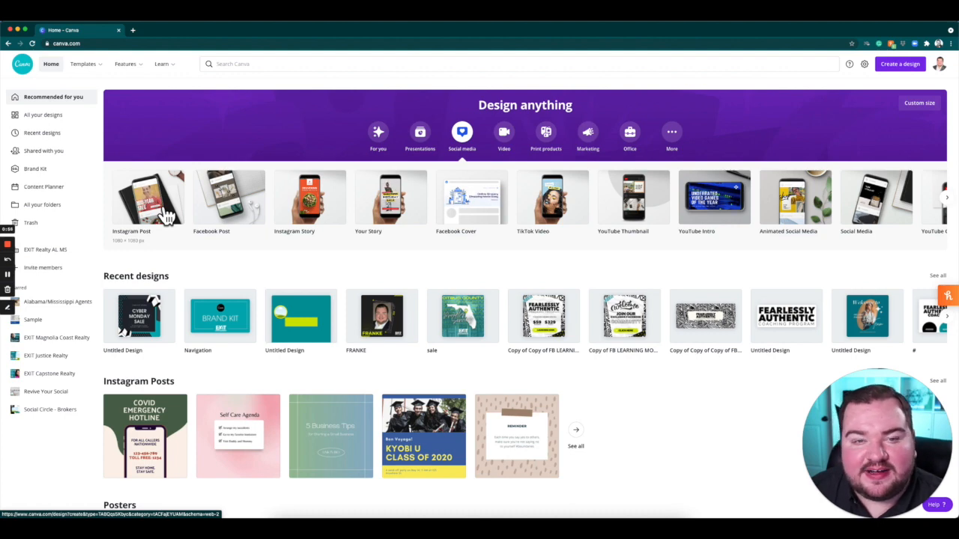
{"action": "left_click", "coordinate": [159, 209]}
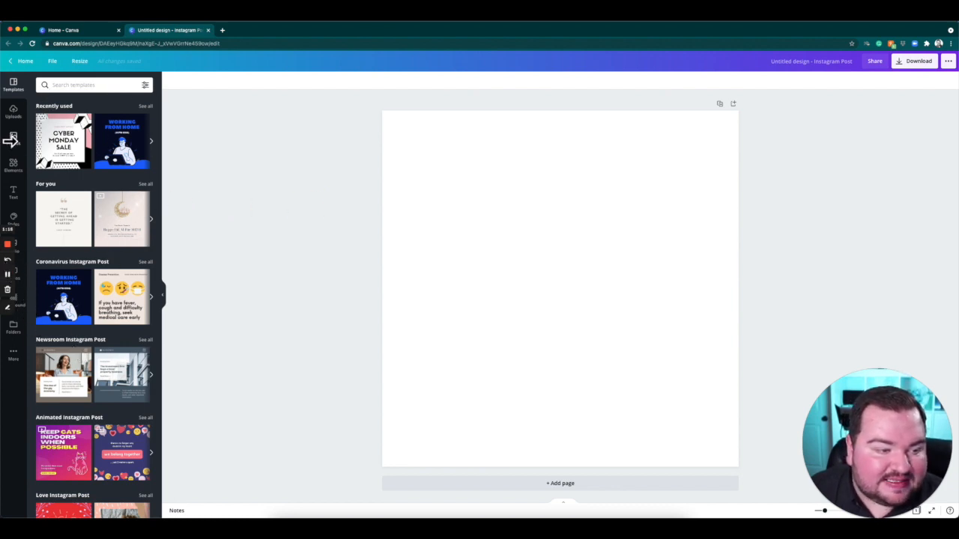
{"action": "mouse_move", "coordinate": [26, 140]}
{"action": "left_mouse_down"}
{"action": "mouse_move", "coordinate": [43, 135]}
{"action": "mouse_move", "coordinate": [24, 135]}
{"action": "left_mouse_up"}
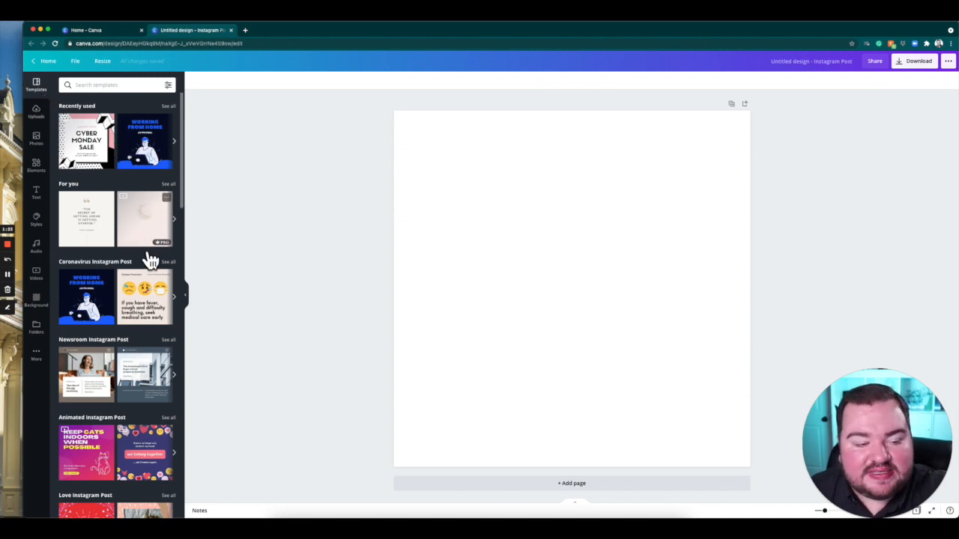
Browse the Instagram Post template categories and the uploaded images available for the blank design.
{"action": "scroll", "coordinate": [144, 260], "scroll_direction": "down", "scroll_amount": 3}
{"action": "scroll", "coordinate": [146, 266], "scroll_direction": "down", "scroll_amount": 10}
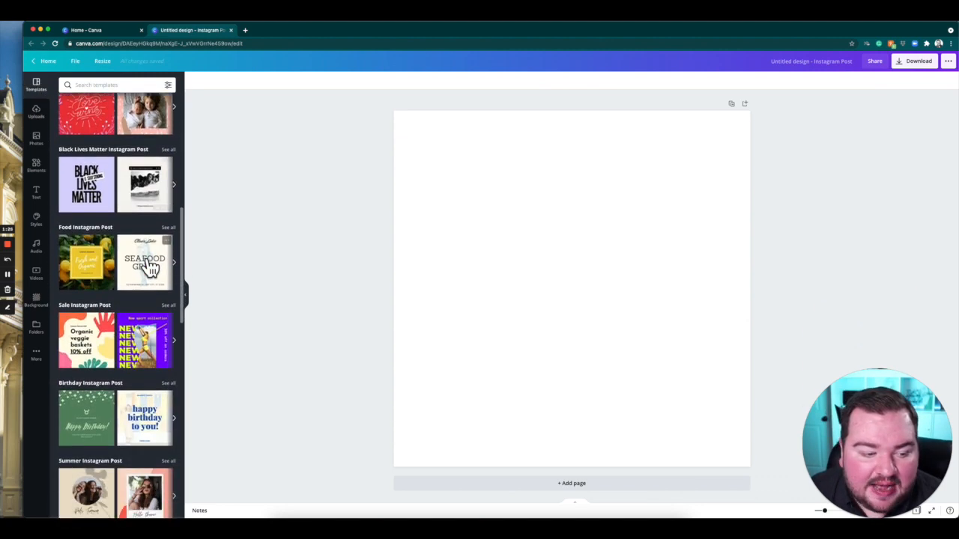
{"action": "scroll", "coordinate": [142, 259], "scroll_direction": "down", "scroll_amount": 8}
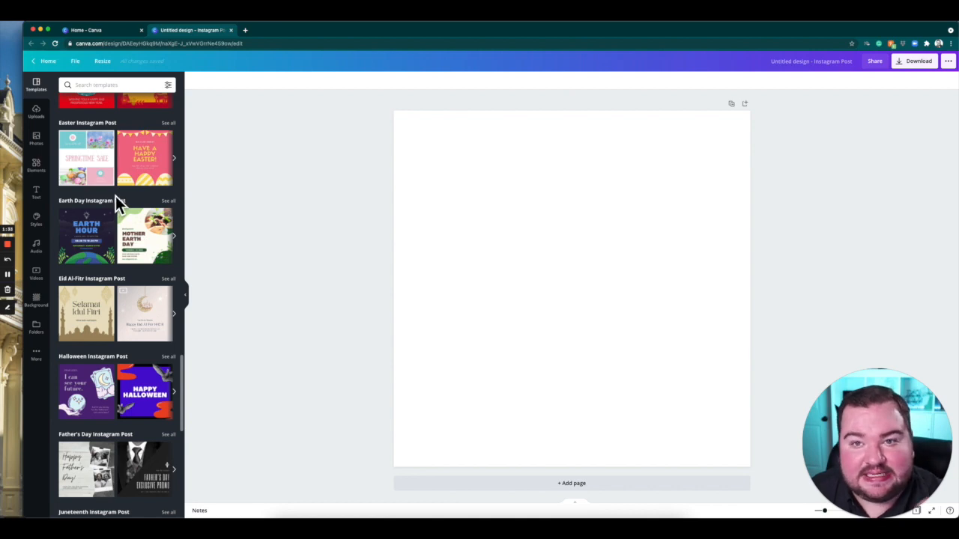
{"action": "scroll", "coordinate": [116, 196], "scroll_direction": "up", "scroll_amount": 20}
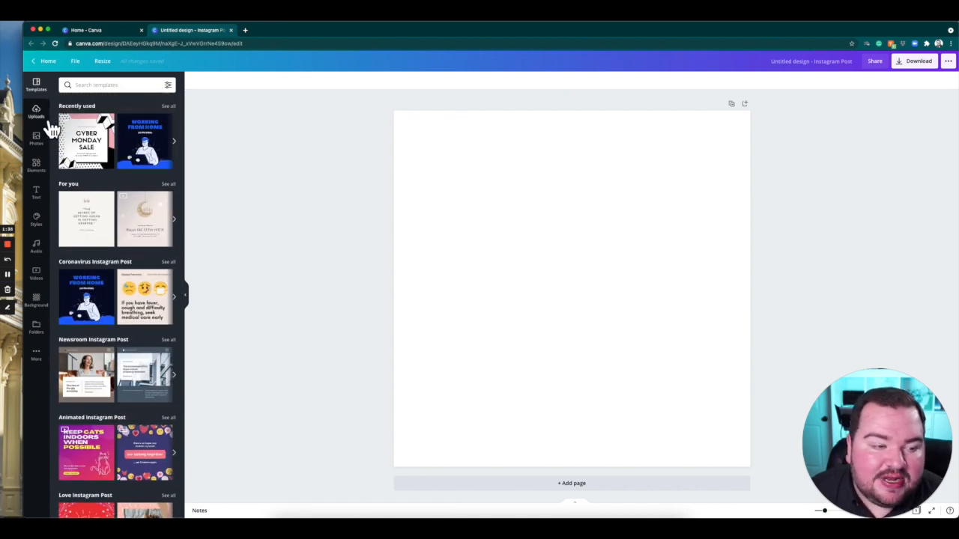
{"action": "left_click", "coordinate": [50, 126]}
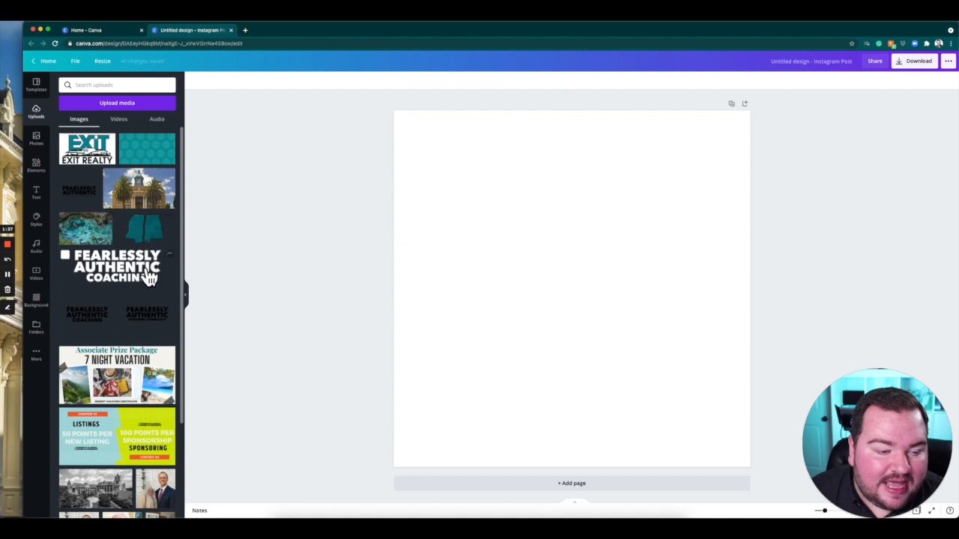
{"action": "scroll", "coordinate": [147, 270], "scroll_direction": "down", "scroll_amount": 20}
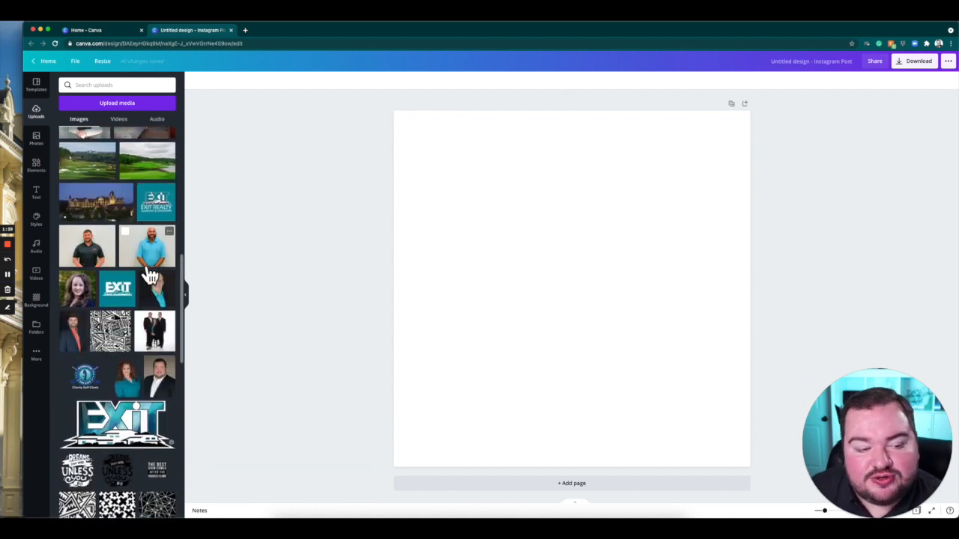
{"action": "scroll", "coordinate": [142, 271], "scroll_direction": "down", "scroll_amount": 3}
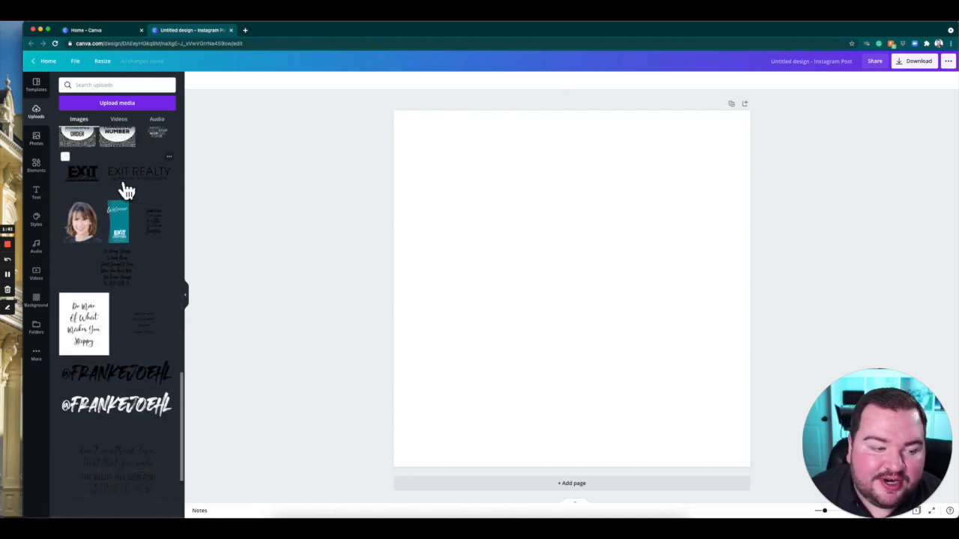
{"action": "scroll", "coordinate": [126, 187], "scroll_direction": "up", "scroll_amount": 6}
{"action": "scroll", "coordinate": [126, 189], "scroll_direction": "up", "scroll_amount": 5}
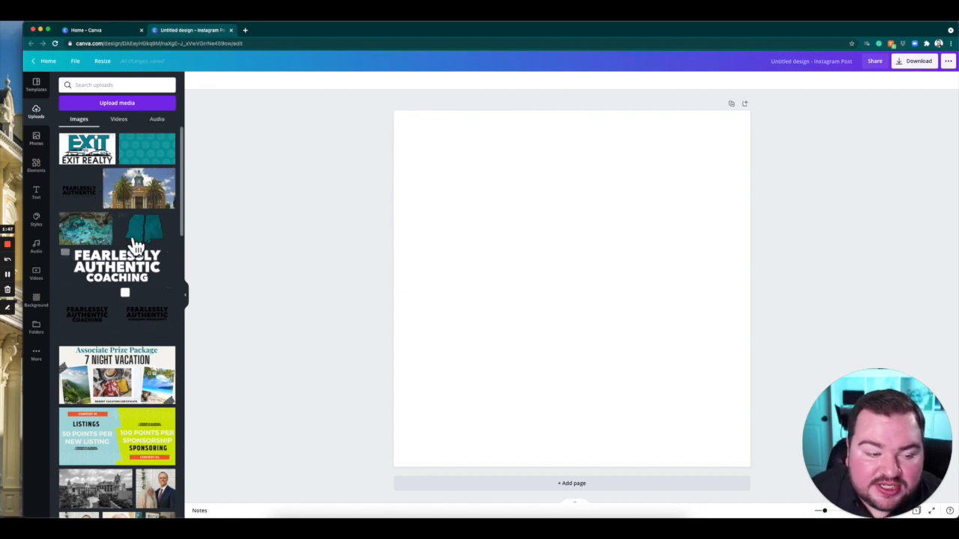
Look through the trending stock photos and the elements library, including lines, shapes, frames, charts, grids and illustration sets.
{"action": "left_click", "coordinate": [48, 143]}
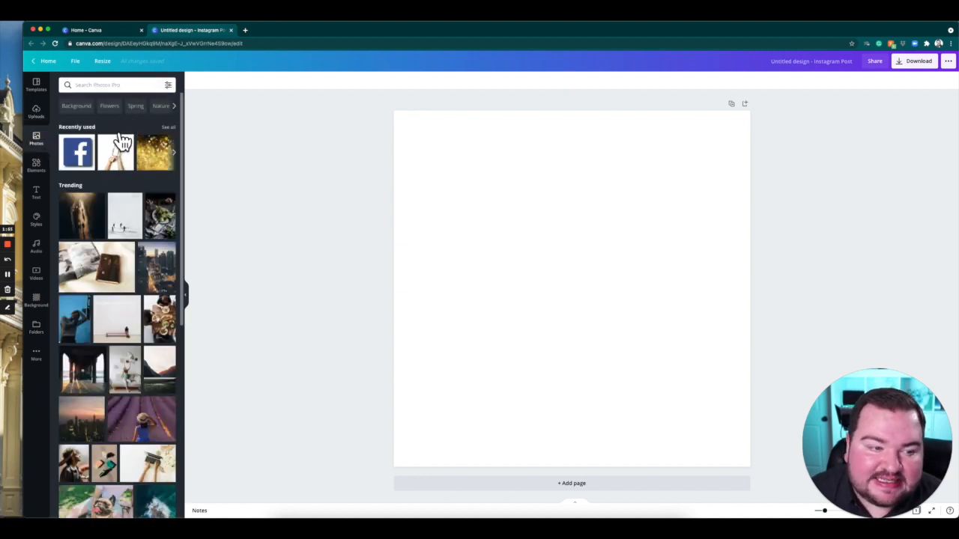
{"action": "scroll", "coordinate": [137, 448], "scroll_direction": "down", "scroll_amount": 5}
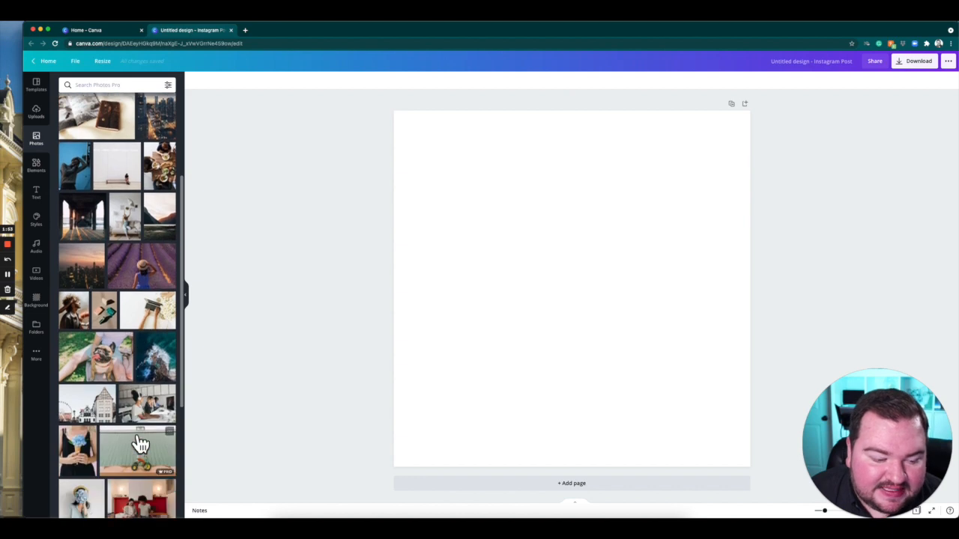
{"action": "scroll", "coordinate": [130, 431], "scroll_direction": "down", "scroll_amount": 5}
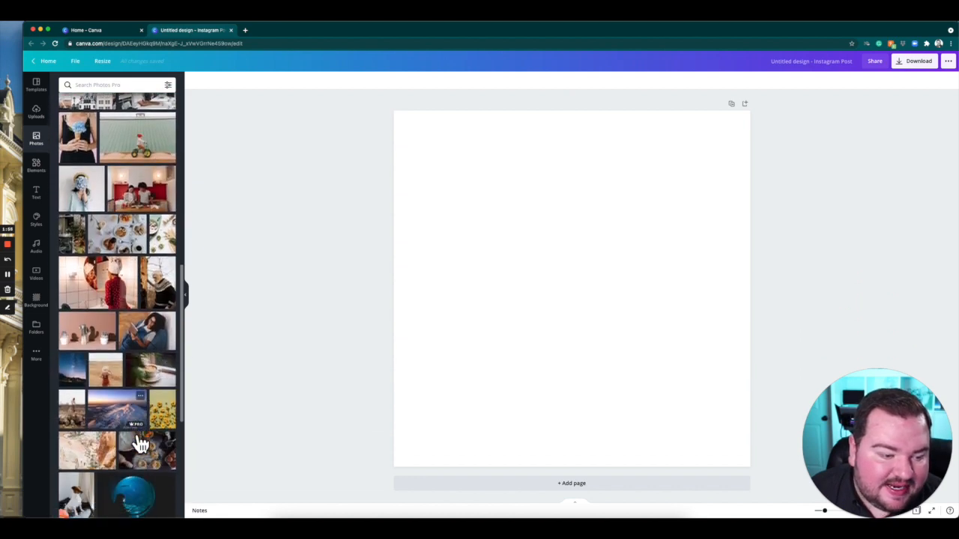
{"action": "scroll", "coordinate": [116, 245], "scroll_direction": "up", "scroll_amount": 10}
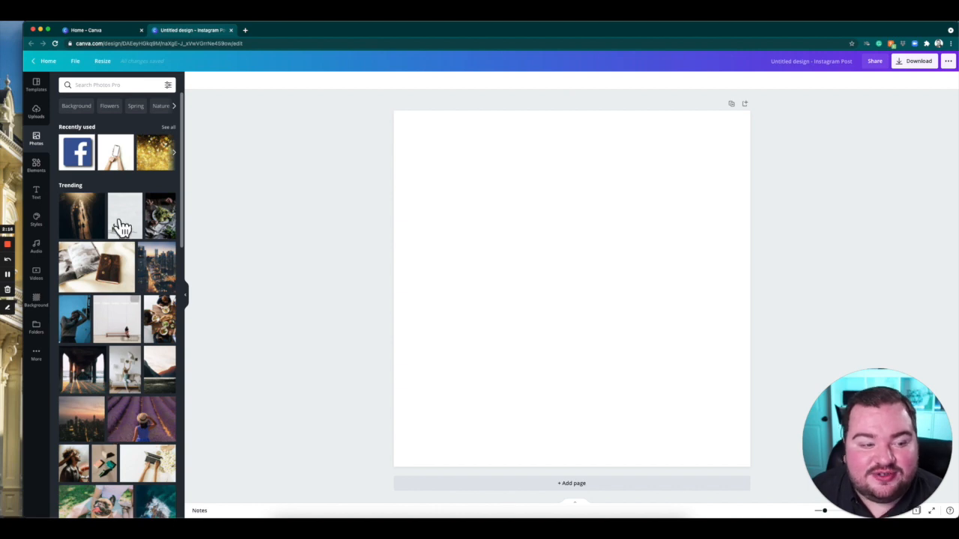
{"action": "scroll", "coordinate": [132, 401], "scroll_direction": "down", "scroll_amount": 3}
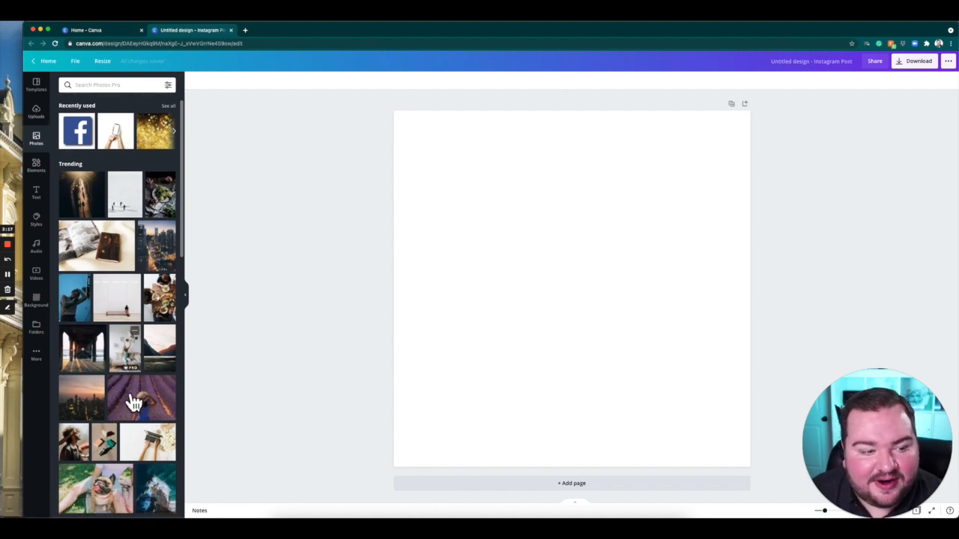
{"action": "left_click", "coordinate": [50, 177]}
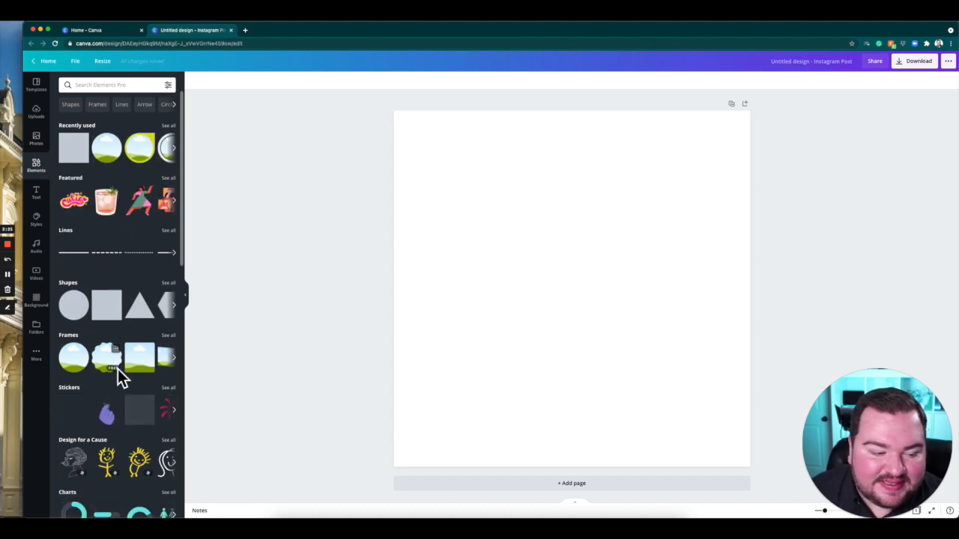
{"action": "scroll", "coordinate": [117, 371], "scroll_direction": "down", "scroll_amount": 4}
{"action": "scroll", "coordinate": [118, 369], "scroll_direction": "down", "scroll_amount": 8}
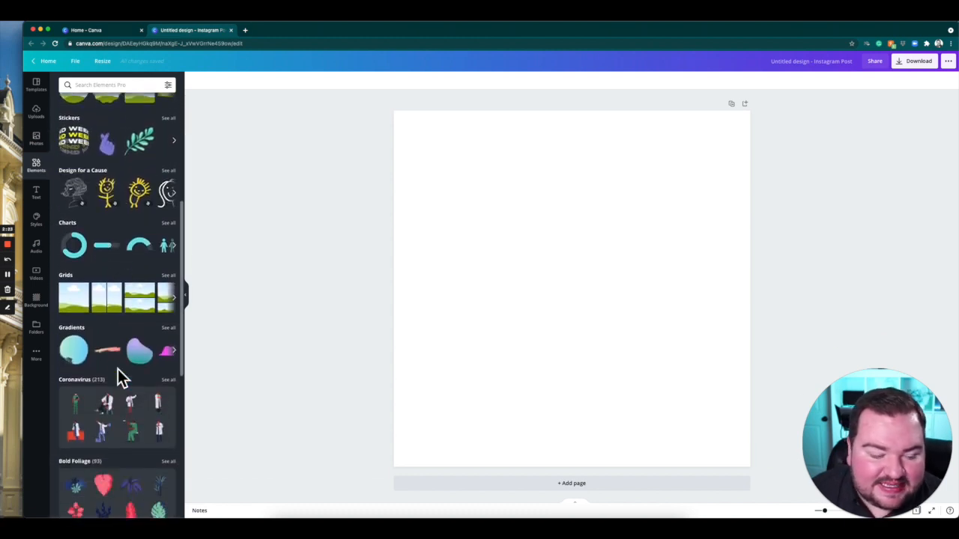
{"action": "scroll", "coordinate": [127, 382], "scroll_direction": "down", "scroll_amount": 2}
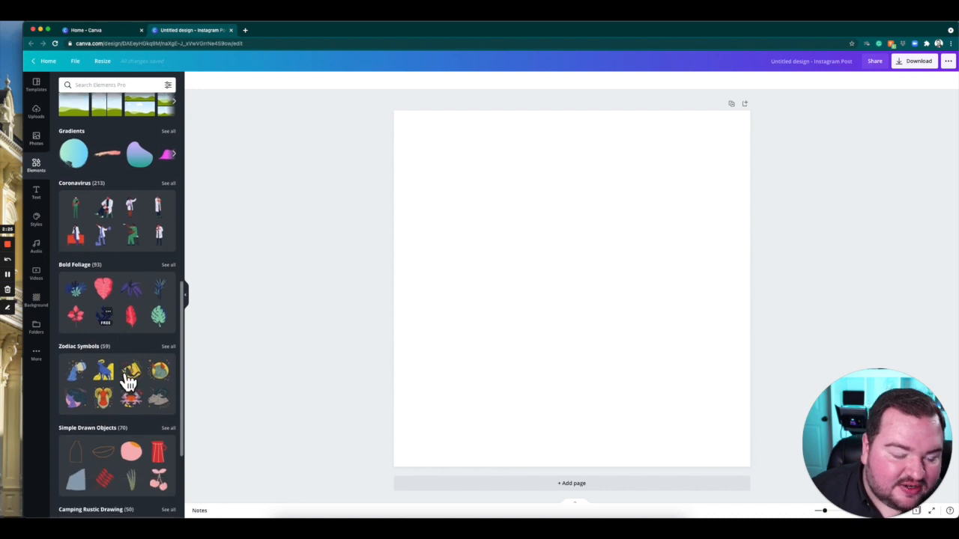
{"action": "scroll", "coordinate": [125, 382], "scroll_direction": "down", "scroll_amount": 3}
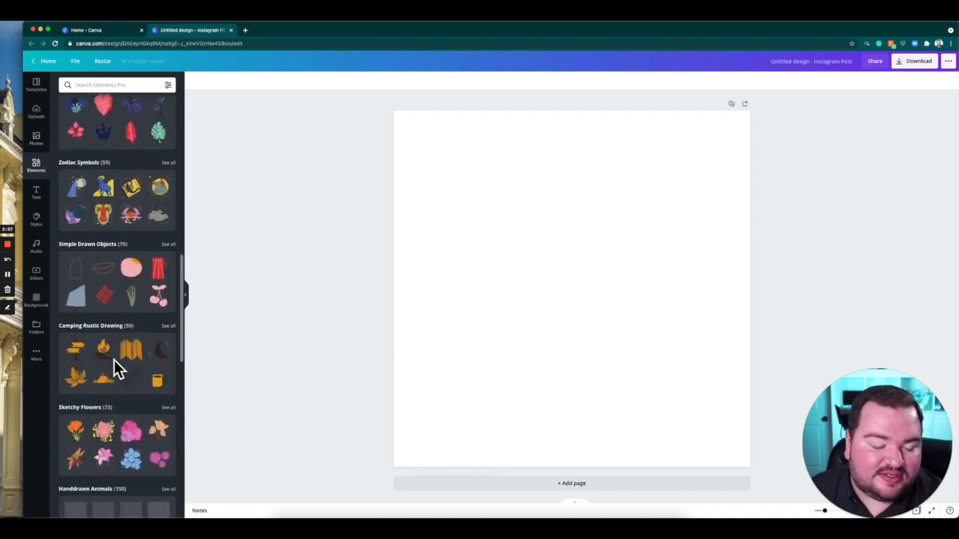
{"action": "scroll", "coordinate": [114, 360], "scroll_direction": "up", "scroll_amount": 15}
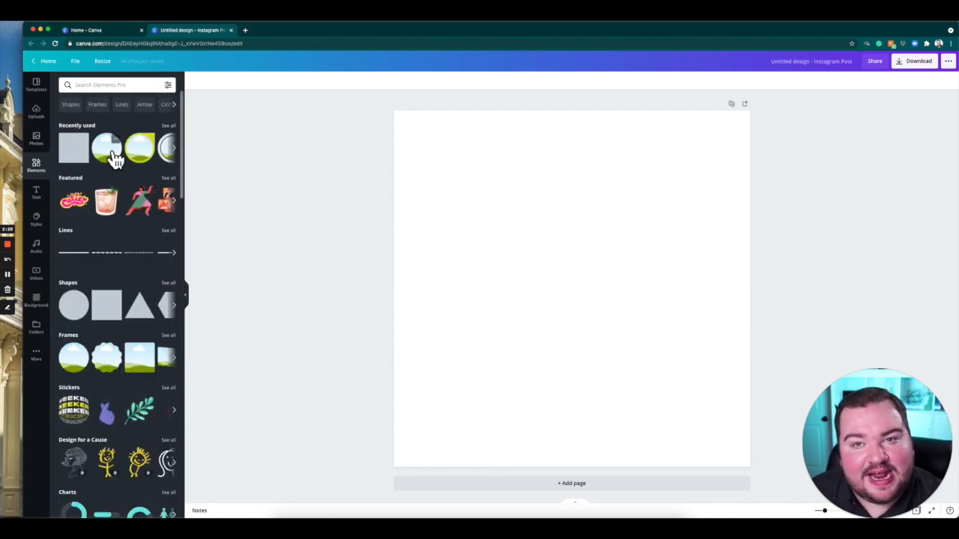
Review the text options with their font combinations and the Brand Kit styles with their color palettes.
{"action": "left_click", "coordinate": [39, 195]}
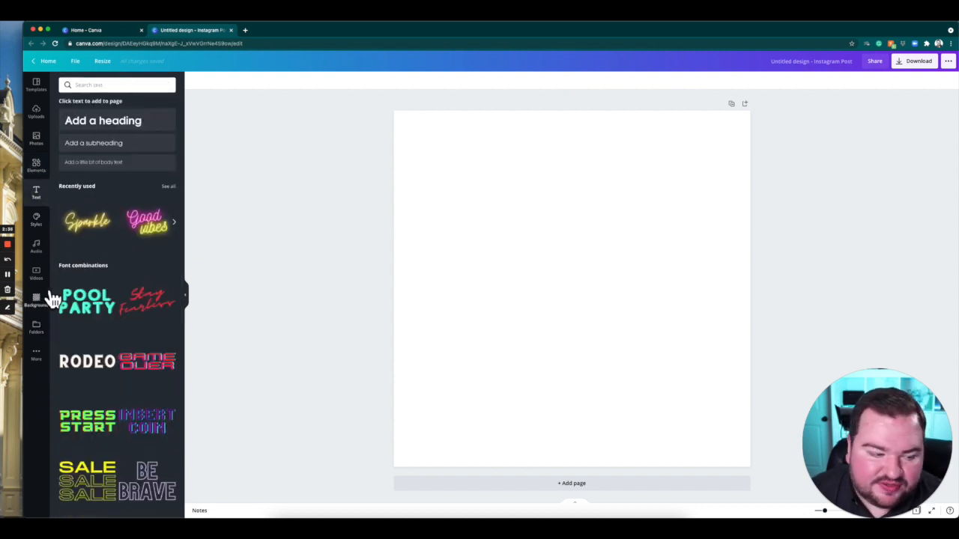
{"action": "left_click", "coordinate": [49, 226]}
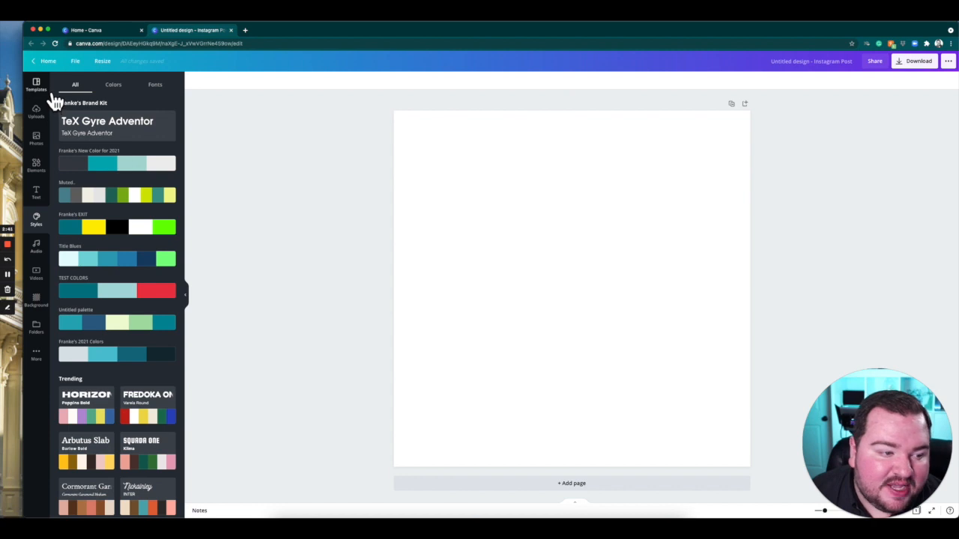
{"action": "left_click", "coordinate": [49, 204]}
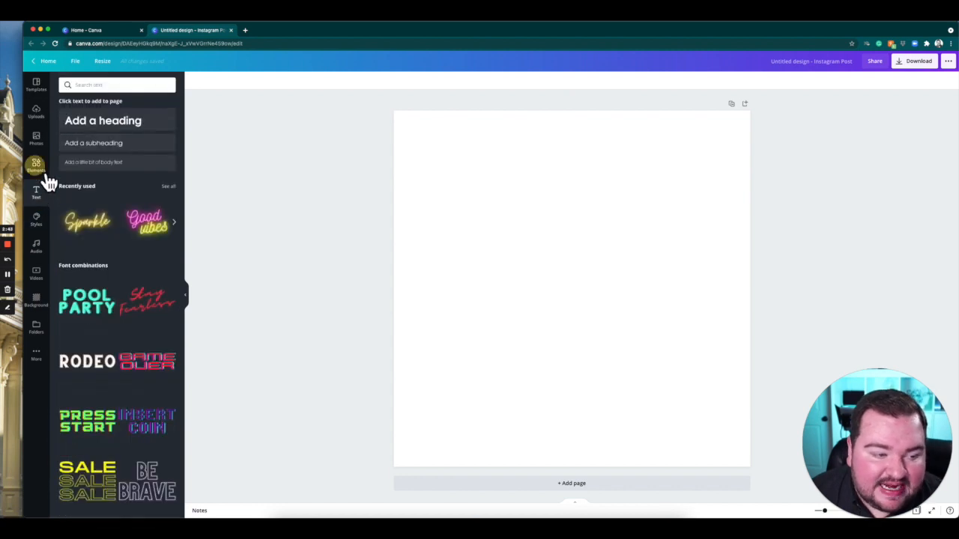
Add a square frame from the full Frames collection in the elements library to the blank page.
{"action": "left_click", "coordinate": [42, 174]}
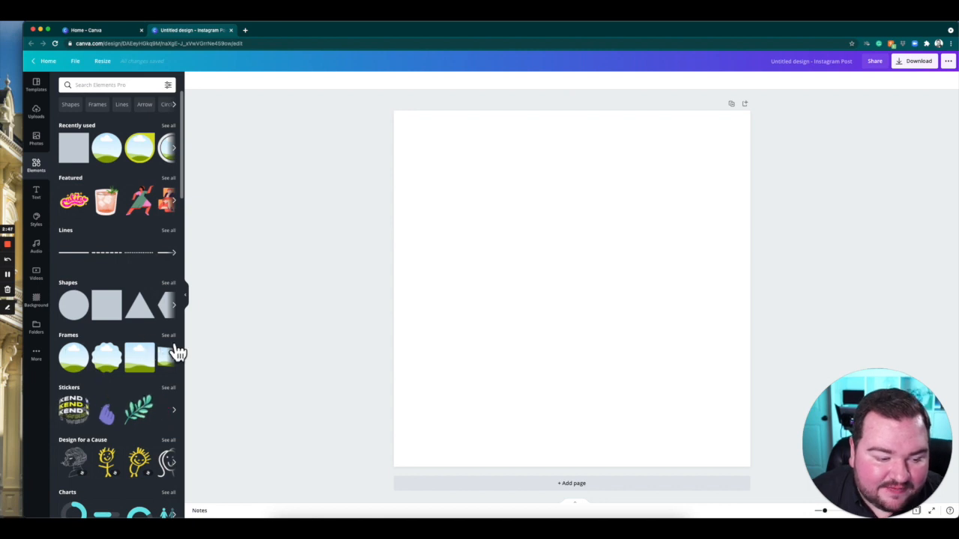
{"action": "left_click", "coordinate": [167, 335]}
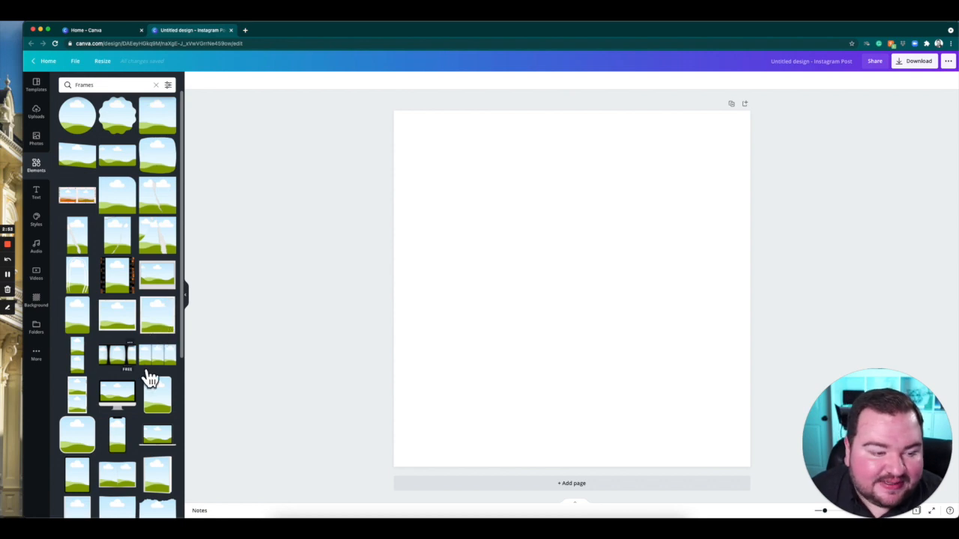
{"action": "scroll", "coordinate": [146, 374], "scroll_direction": "down", "scroll_amount": 10}
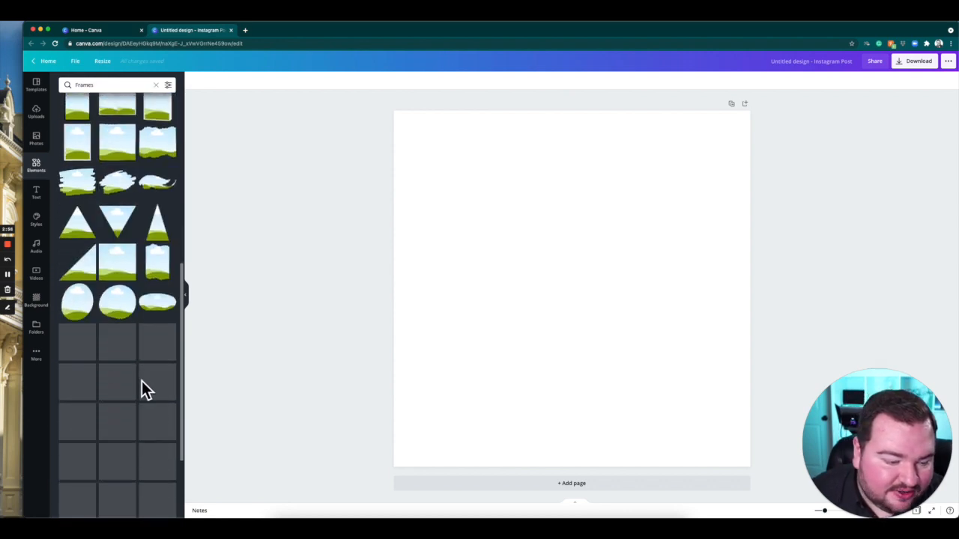
{"action": "left_click", "coordinate": [112, 260]}
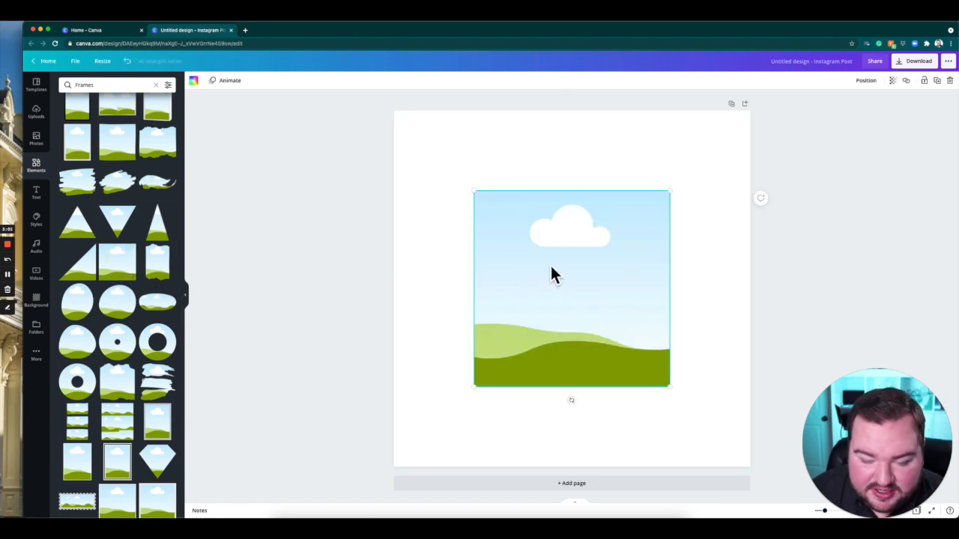
{"action": "key", "text": "Delete"}
{"action": "left_click", "coordinate": [118, 264]}
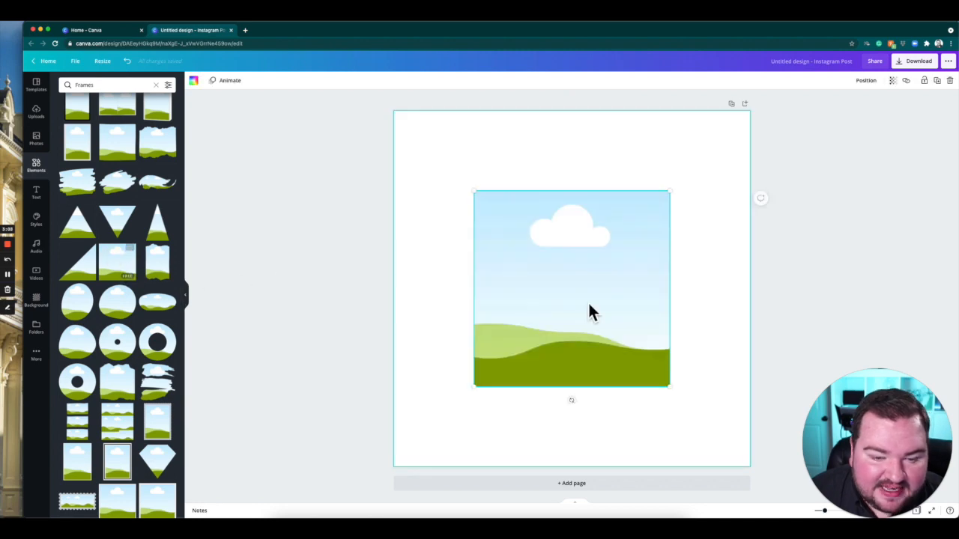
Move the square frame to the page's upper-left corner and enlarge it until it covers the whole page.
{"action": "left_click_drag", "start_coordinate": [597, 295], "coordinate": [519, 212]}
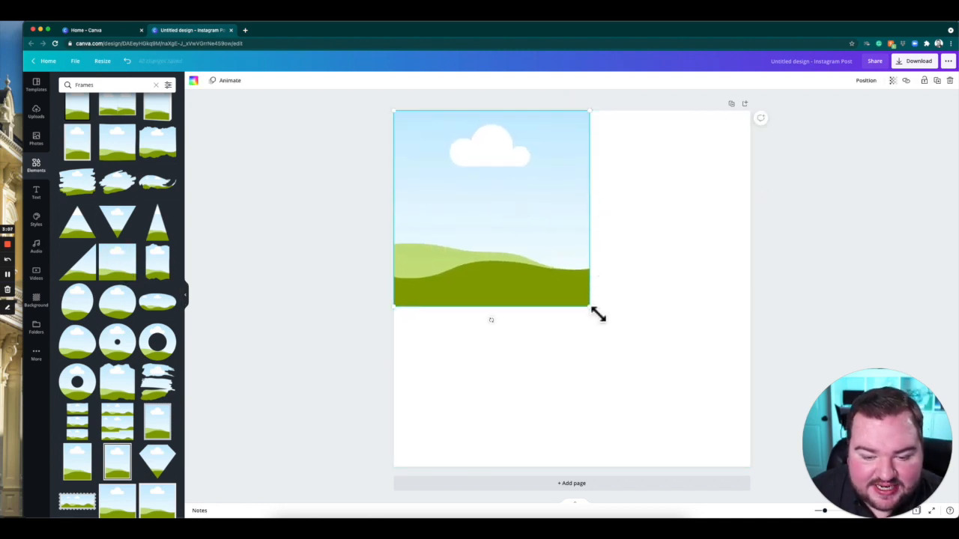
{"action": "left_click_drag", "start_coordinate": [597, 313], "coordinate": [806, 418]}
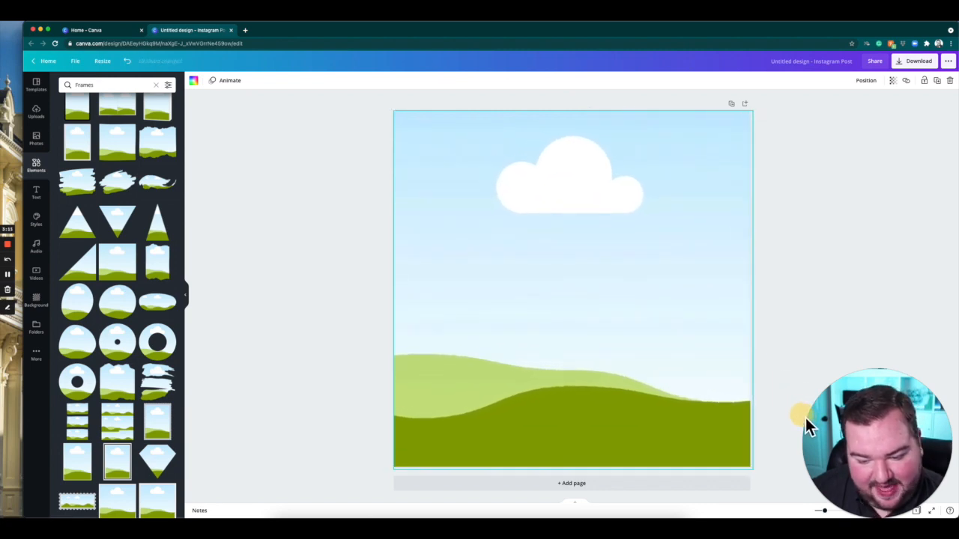
Reposition the enlarged frame vertically so it extends past the page's upper edge and leaves a white strip along the lower edge.
{"action": "left_click_drag", "start_coordinate": [719, 396], "coordinate": [727, 281]}
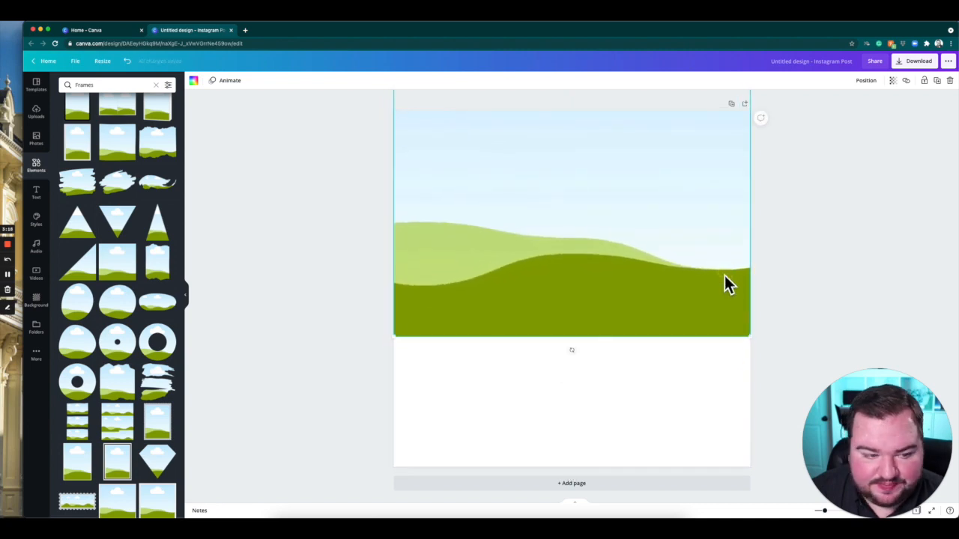
{"action": "left_click", "coordinate": [330, 304]}
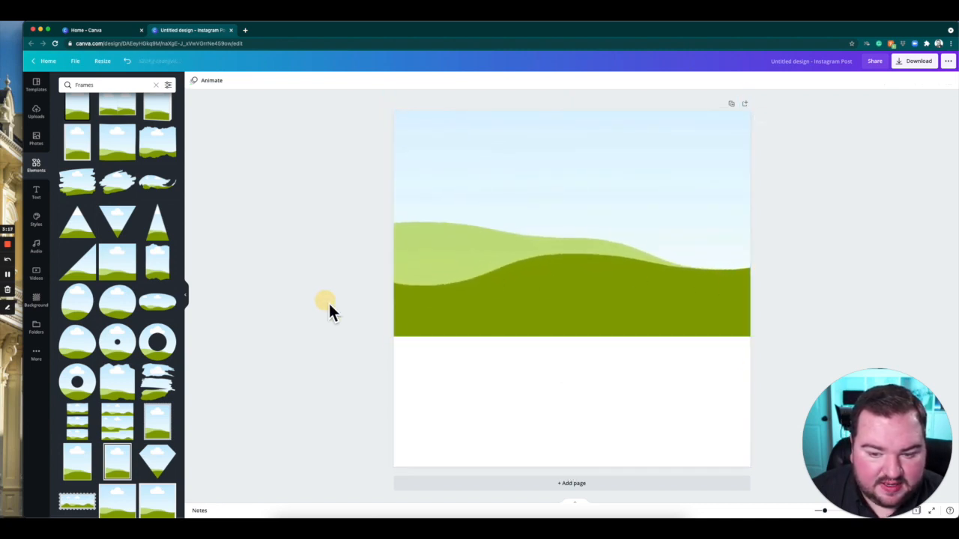
{"action": "left_click", "coordinate": [587, 349]}
{"action": "mouse_move", "coordinate": [599, 187]}
{"action": "left_mouse_down"}
{"action": "mouse_move", "coordinate": [594, 387]}
{"action": "mouse_move", "coordinate": [604, 197]}
{"action": "mouse_move", "coordinate": [595, 197]}
{"action": "left_mouse_up"}
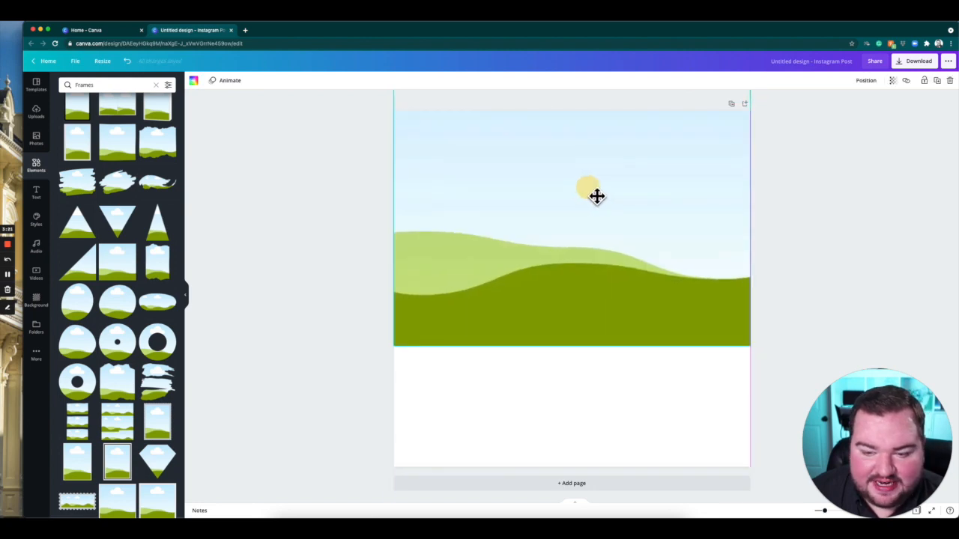
{"action": "scroll", "coordinate": [128, 172], "scroll_direction": "up", "scroll_amount": 3}
{"action": "scroll", "coordinate": [125, 165], "scroll_direction": "up", "scroll_amount": 10}
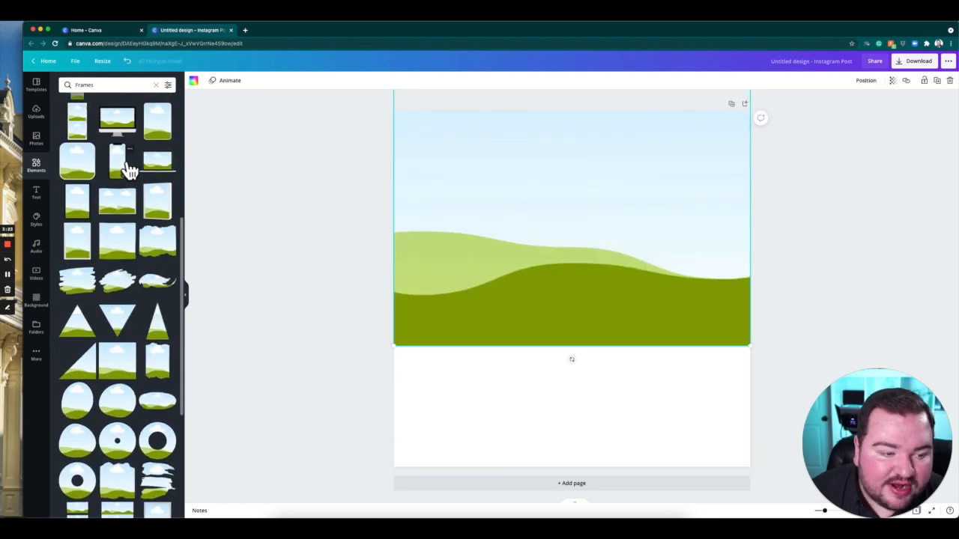
{"action": "left_click_drag", "start_coordinate": [556, 229], "coordinate": [561, 299]}
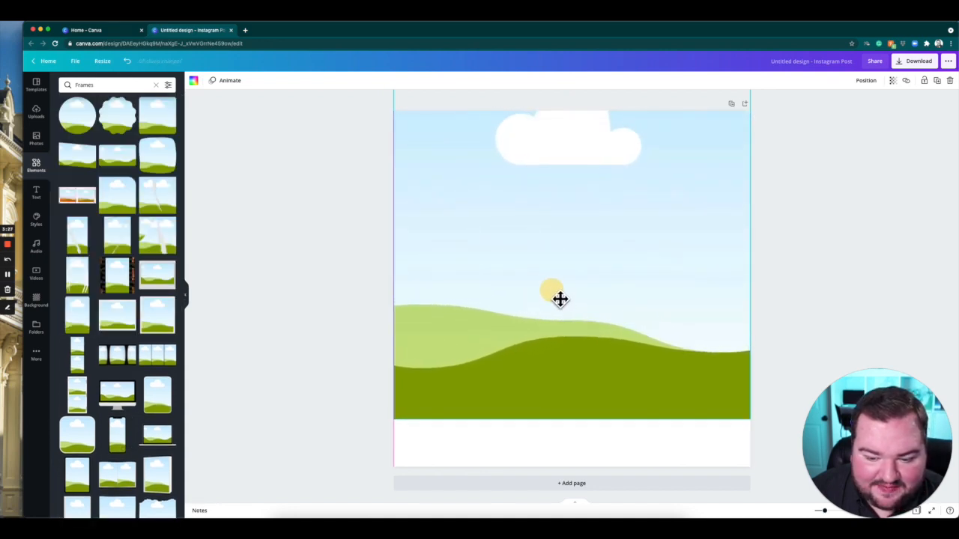
Add a solid teal square shape from the elements library to the page and enlarge it slightly from its upper-left corner.
{"action": "left_click", "coordinate": [253, 184]}
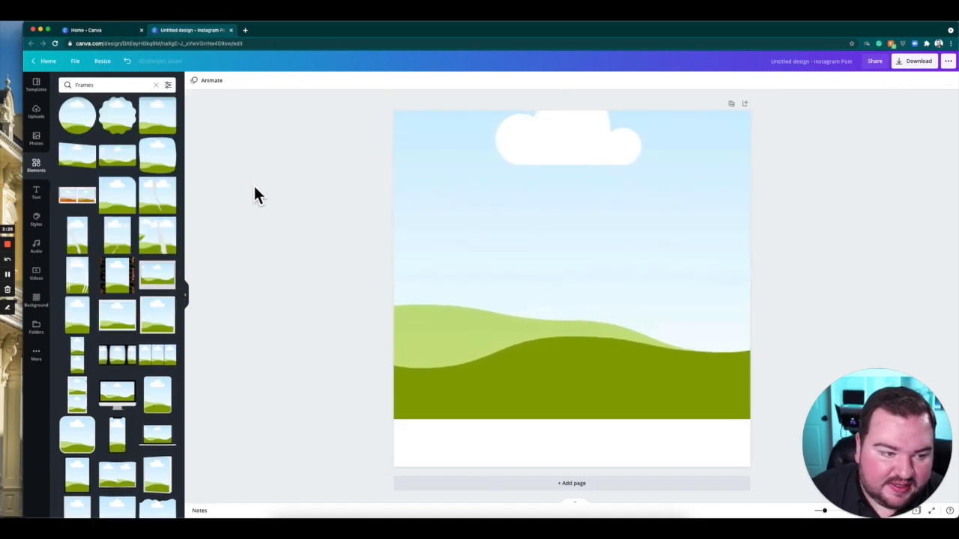
{"action": "left_click", "coordinate": [47, 175]}
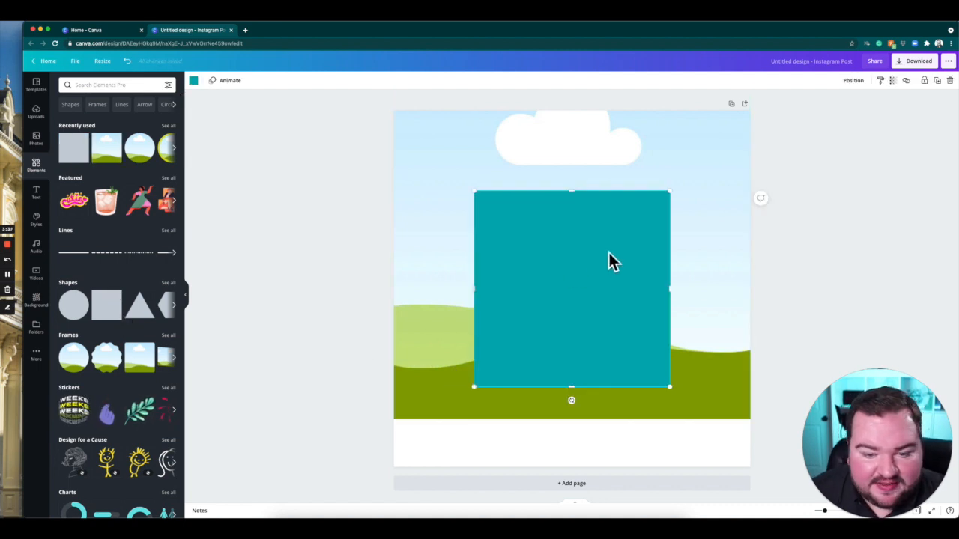
{"action": "mouse_move", "coordinate": [571, 192]}
{"action": "left_mouse_down"}
{"action": "mouse_move", "coordinate": [579, 276]}
{"action": "mouse_move", "coordinate": [577, 203]}
{"action": "left_mouse_up"}
{"action": "left_click_drag", "start_coordinate": [575, 149], "coordinate": [578, 203]}
{"action": "left_click_drag", "start_coordinate": [484, 204], "coordinate": [452, 216]}
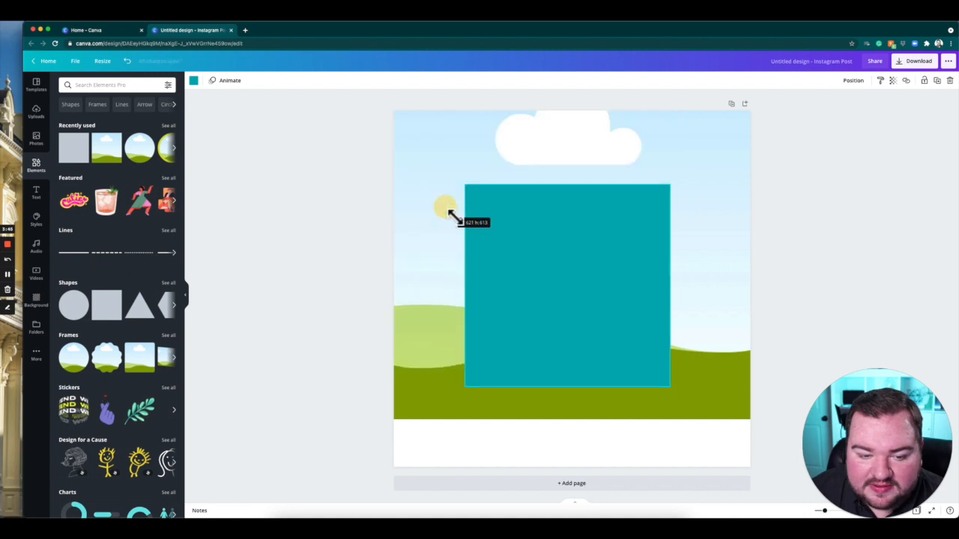
Reshape the teal square into a full-width strip along the page's lower edge, covering the blank area and slightly overlapping the frame.
{"action": "left_click_drag", "start_coordinate": [582, 206], "coordinate": [579, 347]}
{"action": "left_click_drag", "start_coordinate": [548, 408], "coordinate": [491, 422]}
{"action": "left_click_drag", "start_coordinate": [608, 453], "coordinate": [779, 458]}
{"action": "left_click_drag", "start_coordinate": [694, 441], "coordinate": [689, 442]}
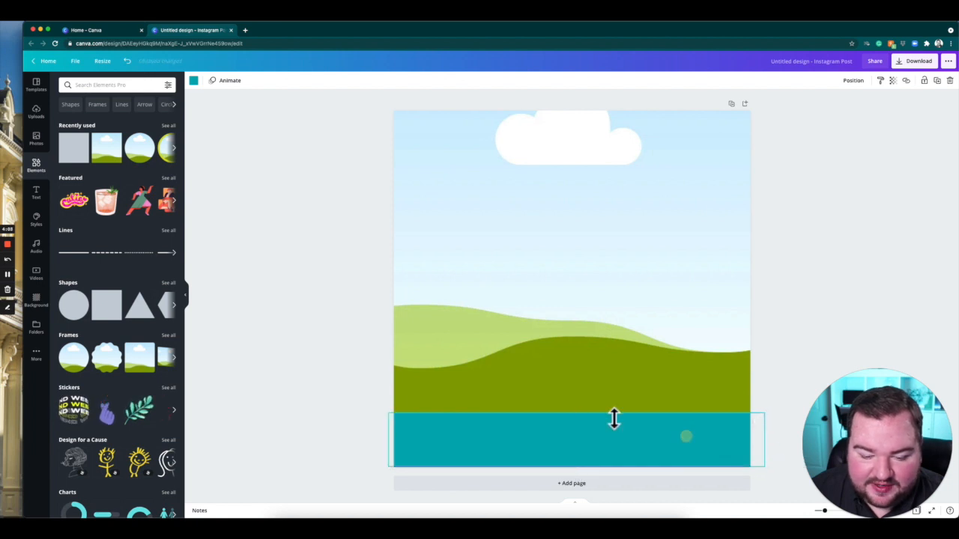
{"action": "left_click_drag", "start_coordinate": [595, 419], "coordinate": [593, 412]}
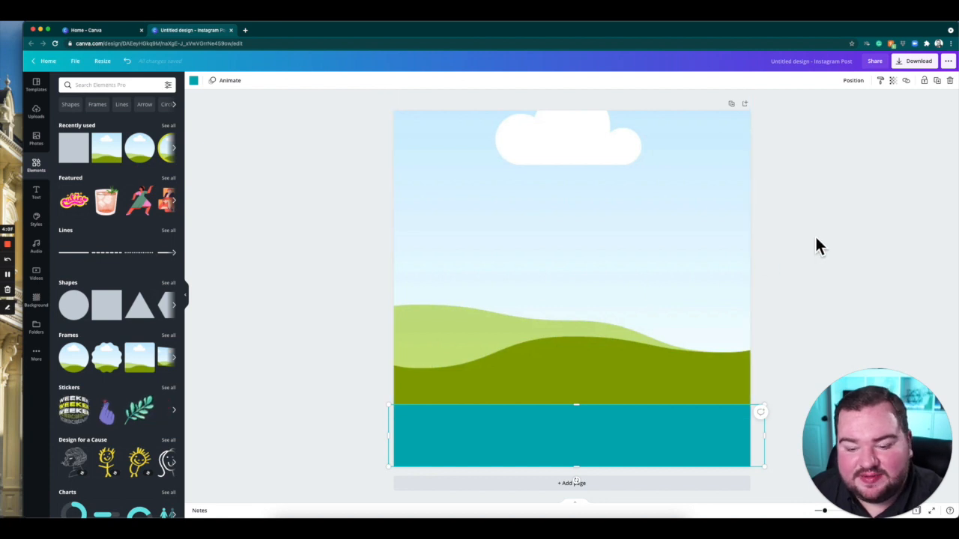
Recolor the teal strip white using the Muted brand palette.
{"action": "left_click", "coordinate": [617, 426]}
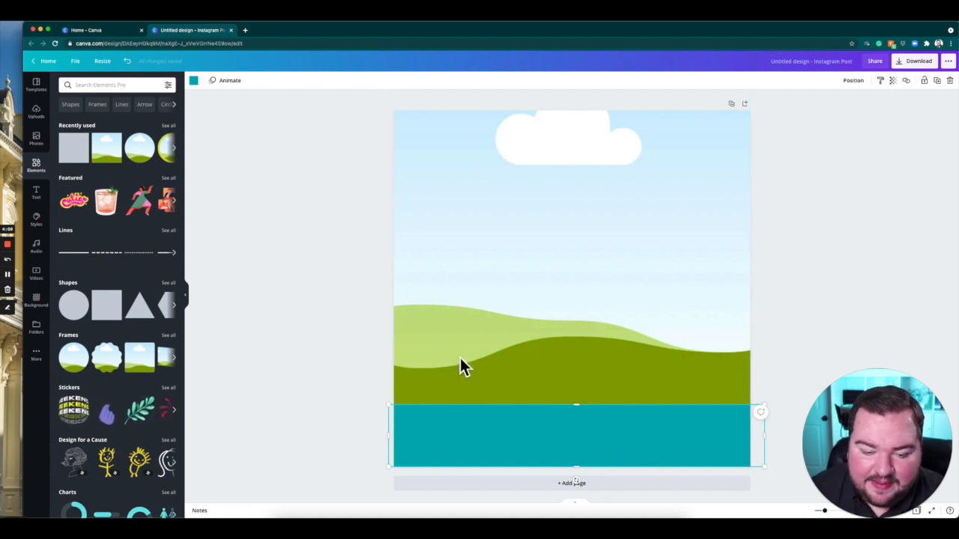
{"action": "left_click", "coordinate": [589, 439]}
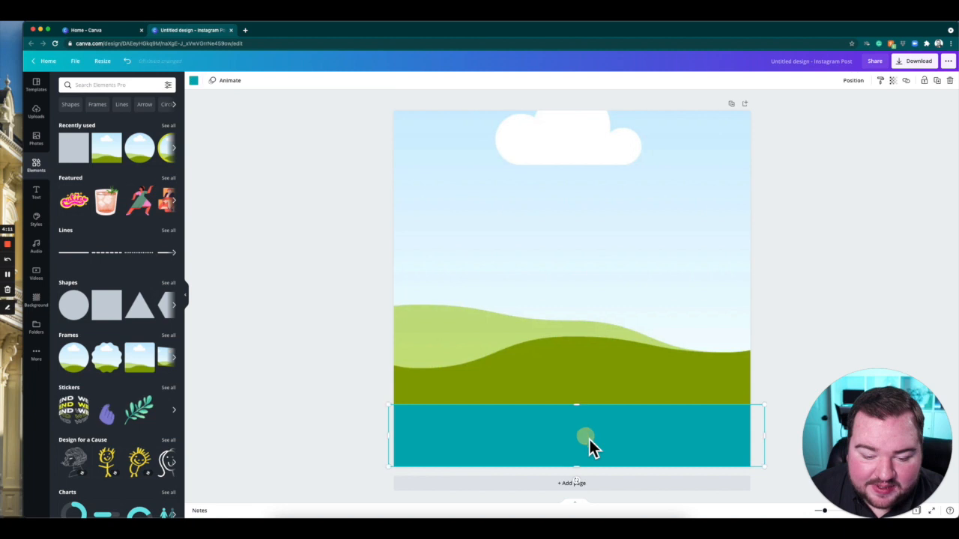
{"action": "left_click", "coordinate": [195, 81]}
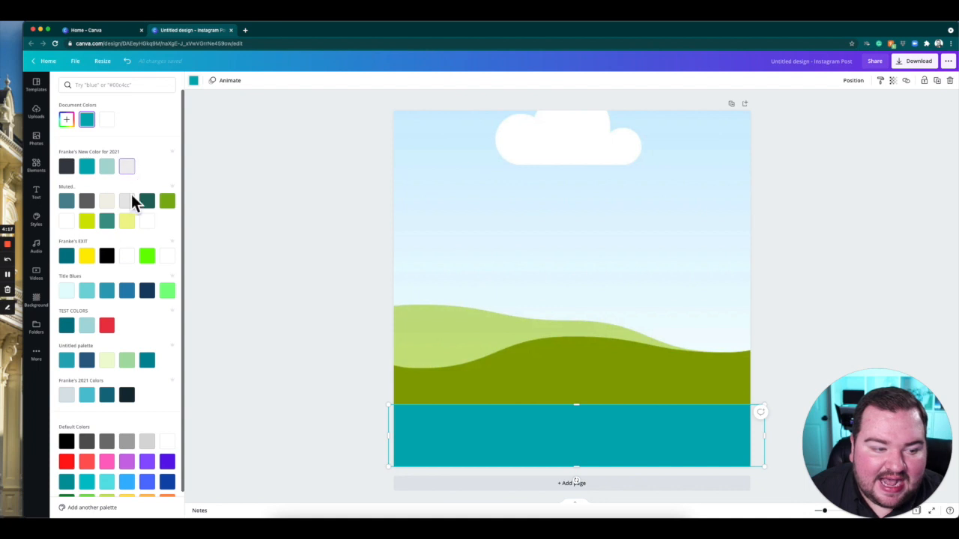
{"action": "left_click", "coordinate": [70, 221]}
{"action": "left_click", "coordinate": [273, 249]}
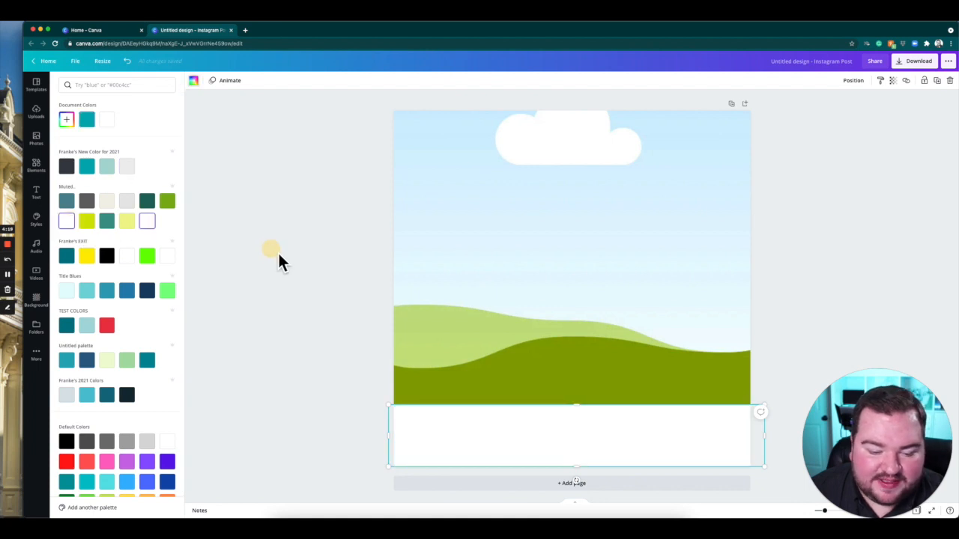
{"action": "left_click", "coordinate": [244, 337]}
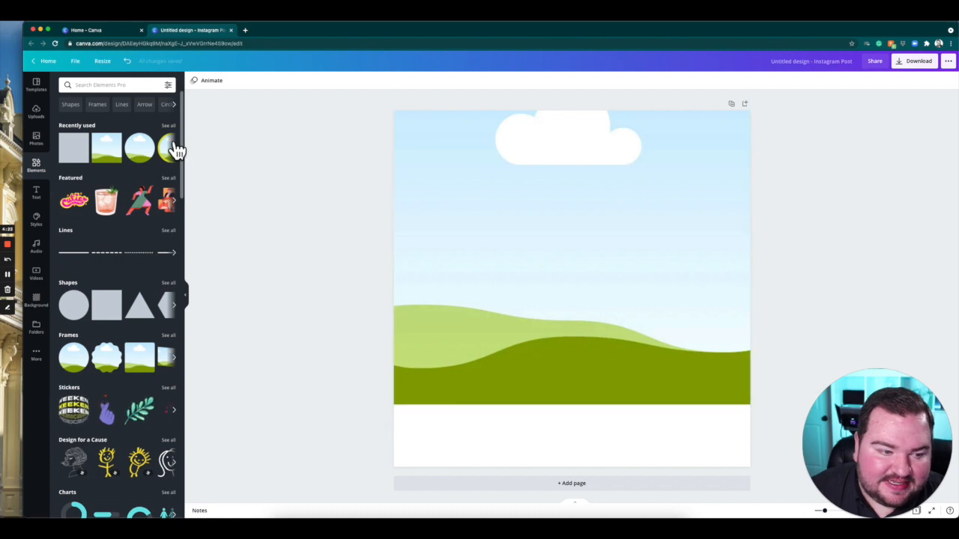
Add an outlined circular frame from the Frames collection, shrink it and place it over the strip in the page's lower-left corner.
{"action": "left_click", "coordinate": [172, 336]}
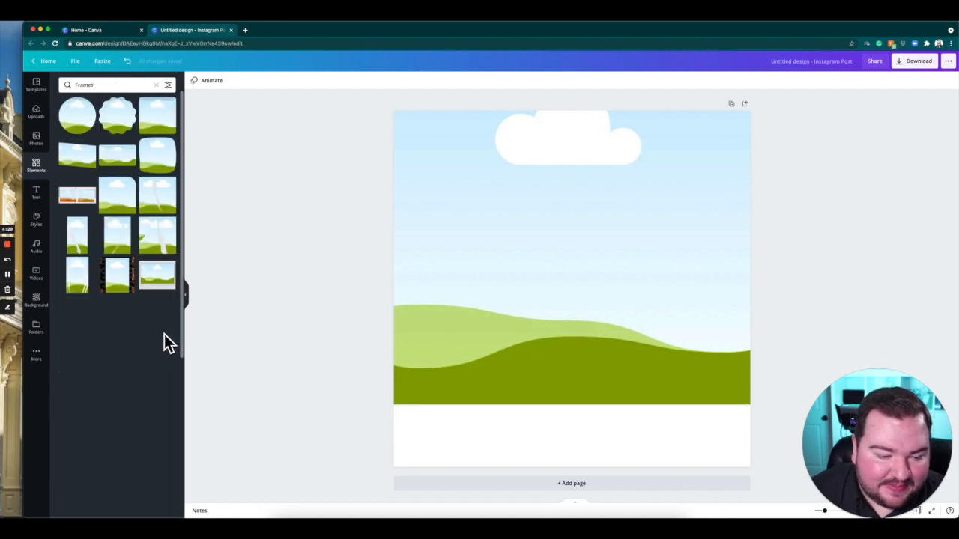
{"action": "scroll", "coordinate": [103, 333], "scroll_direction": "down", "scroll_amount": 5}
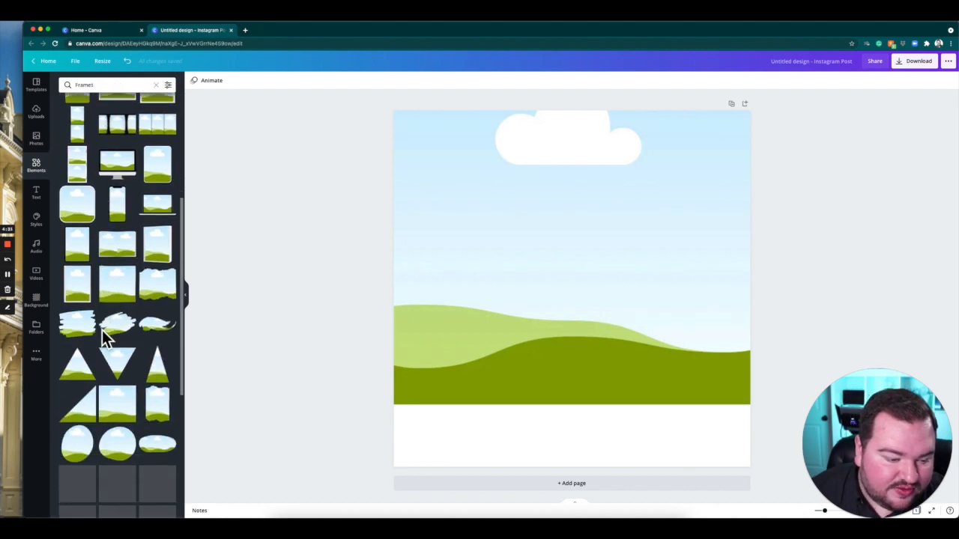
{"action": "scroll", "coordinate": [132, 403], "scroll_direction": "down", "scroll_amount": 4}
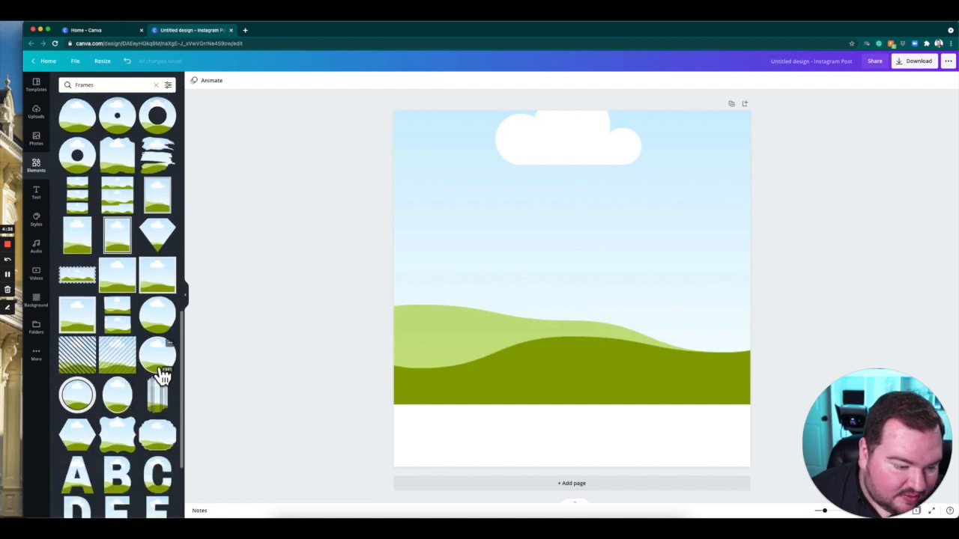
{"action": "left_click", "coordinate": [168, 364]}
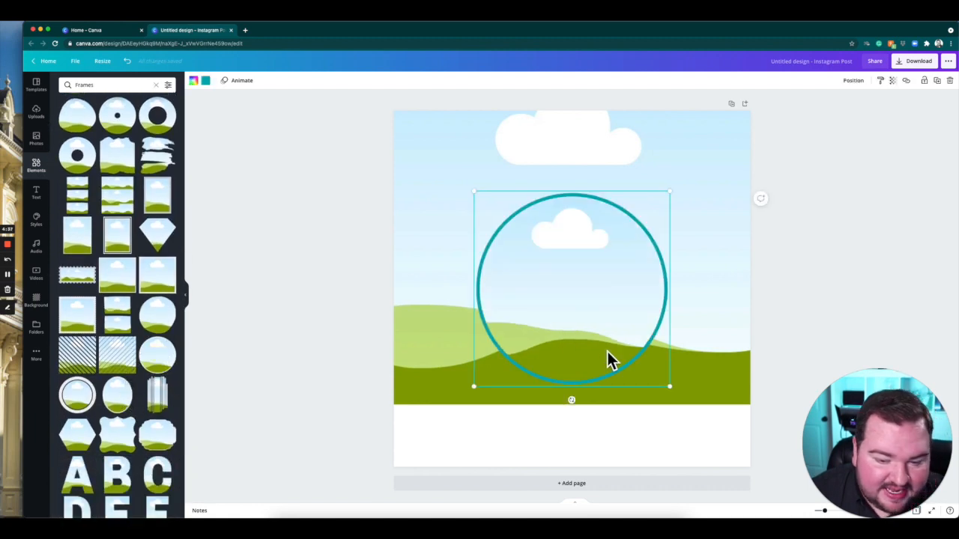
{"action": "left_click_drag", "start_coordinate": [677, 200], "coordinate": [572, 291]}
{"action": "left_click_drag", "start_coordinate": [552, 327], "coordinate": [469, 413]}
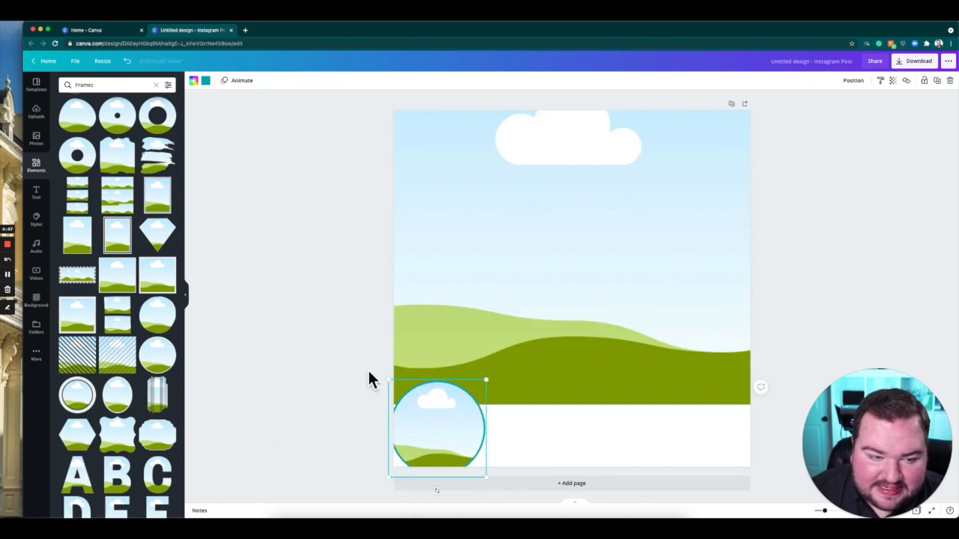
Change the circular frame's border to the dark charcoal from the New Color for 2021 brand palette.
{"action": "left_click", "coordinate": [206, 81]}
{"action": "left_click", "coordinate": [207, 80]}
{"action": "left_click", "coordinate": [206, 80]}
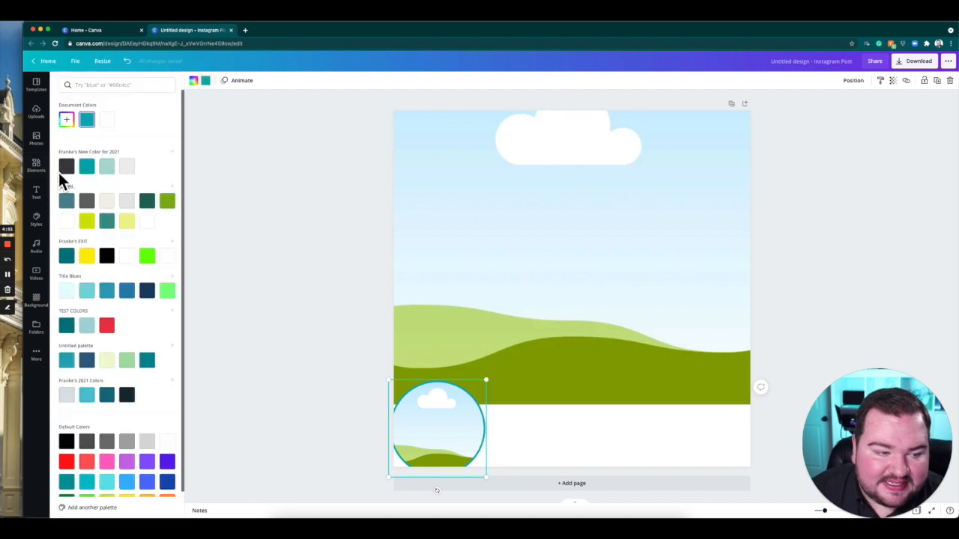
{"action": "left_click", "coordinate": [72, 170]}
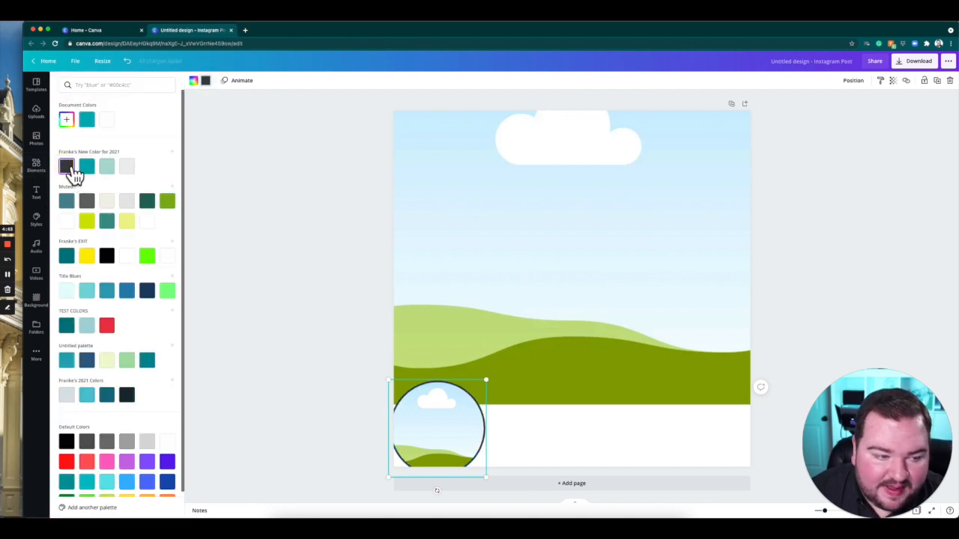
{"action": "left_click", "coordinate": [290, 342]}
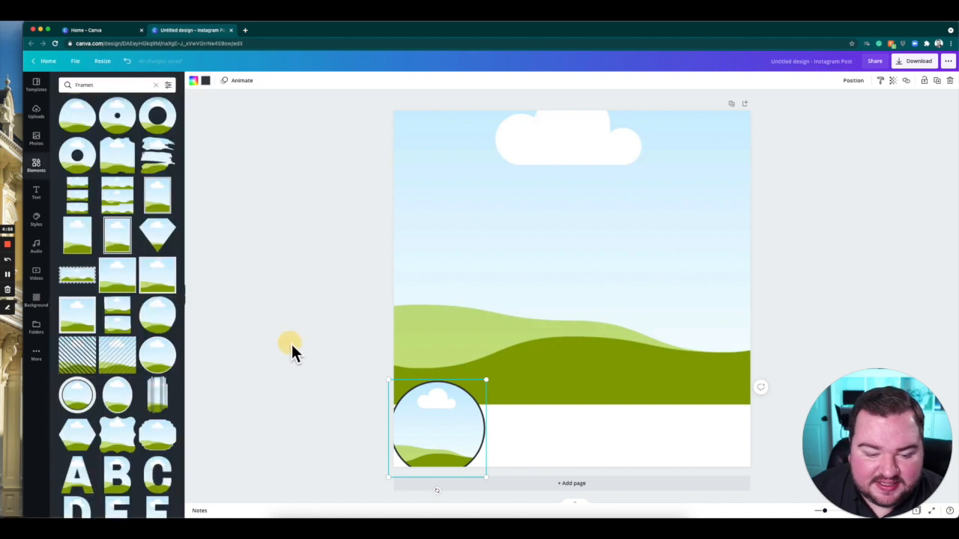
Add a subheading text box and place it in the white strip beside the circular frame.
{"action": "left_click", "coordinate": [36, 193]}
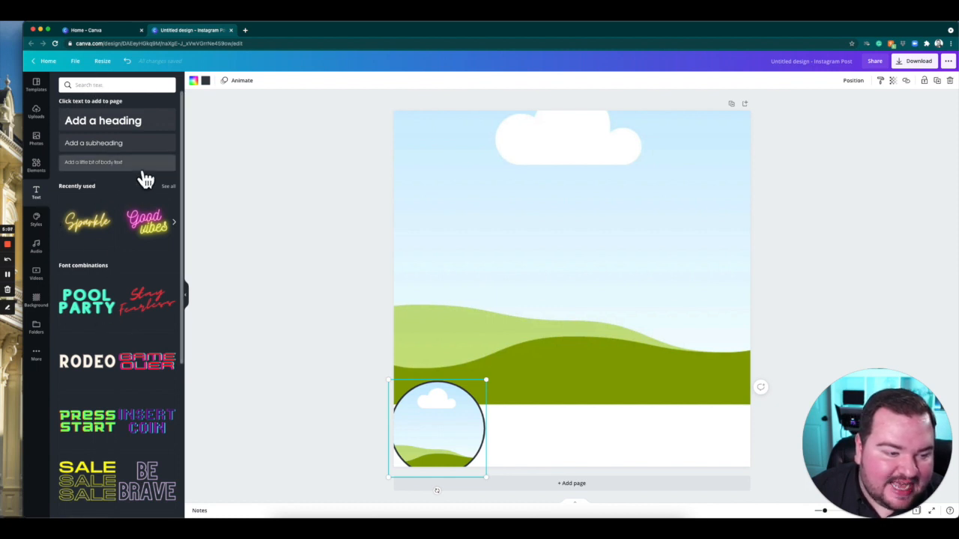
{"action": "left_click", "coordinate": [103, 150]}
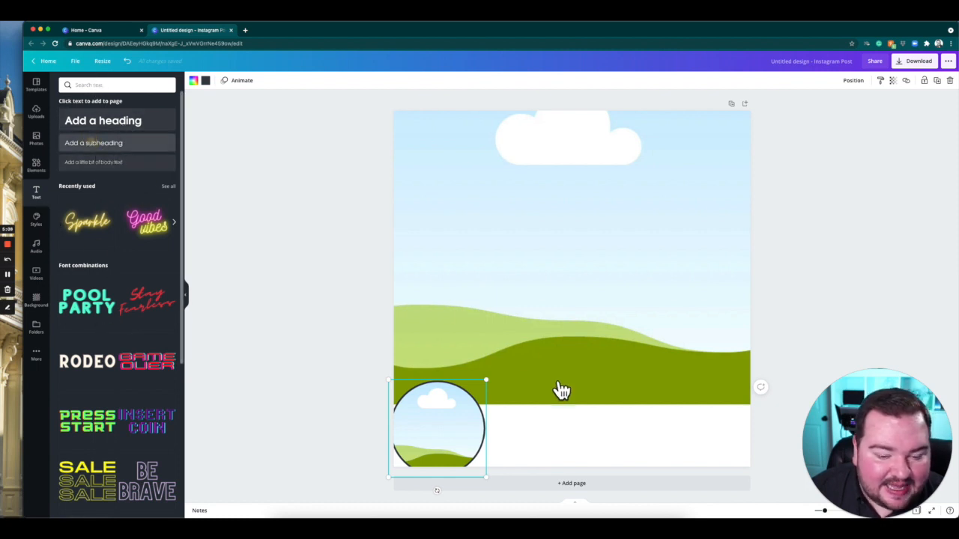
{"action": "left_click", "coordinate": [879, 250]}
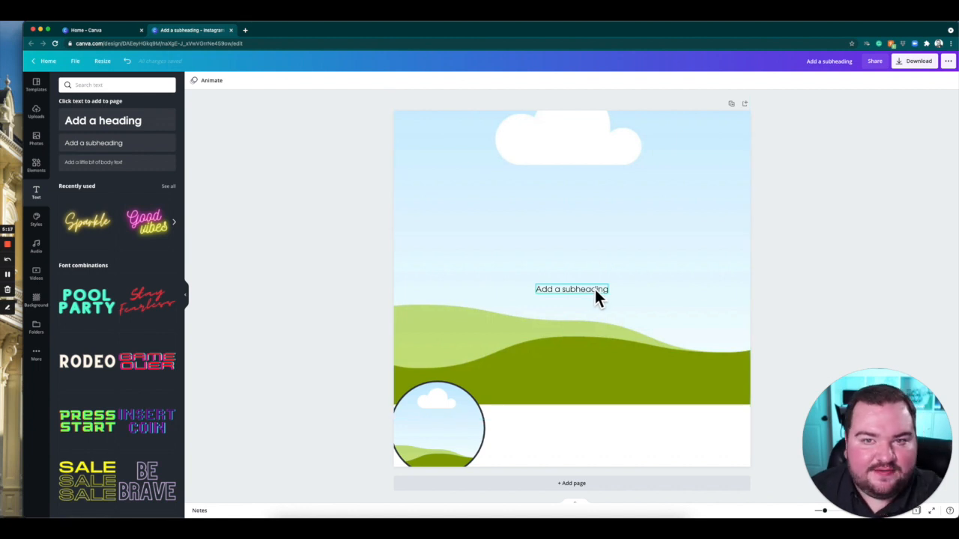
{"action": "left_click_drag", "start_coordinate": [596, 292], "coordinate": [569, 429]}
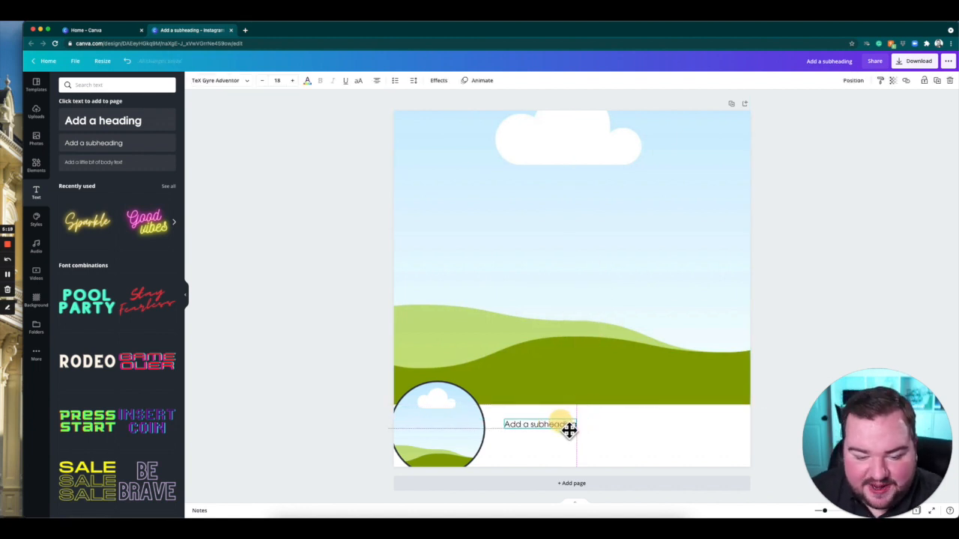
Replace the subheading's placeholder text with AGENT NAME.
{"action": "double_click", "coordinate": [567, 427]}
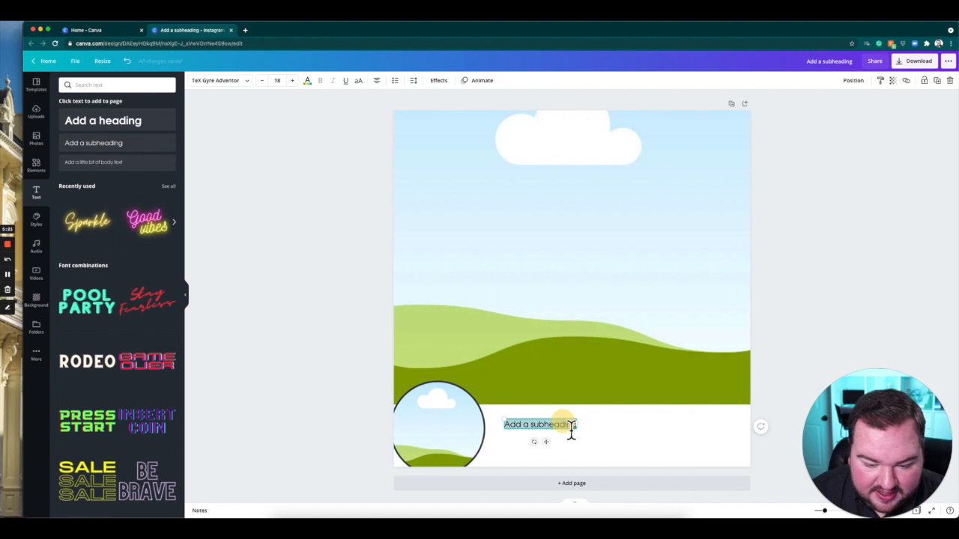
{"action": "key", "text": "BackSpace"}
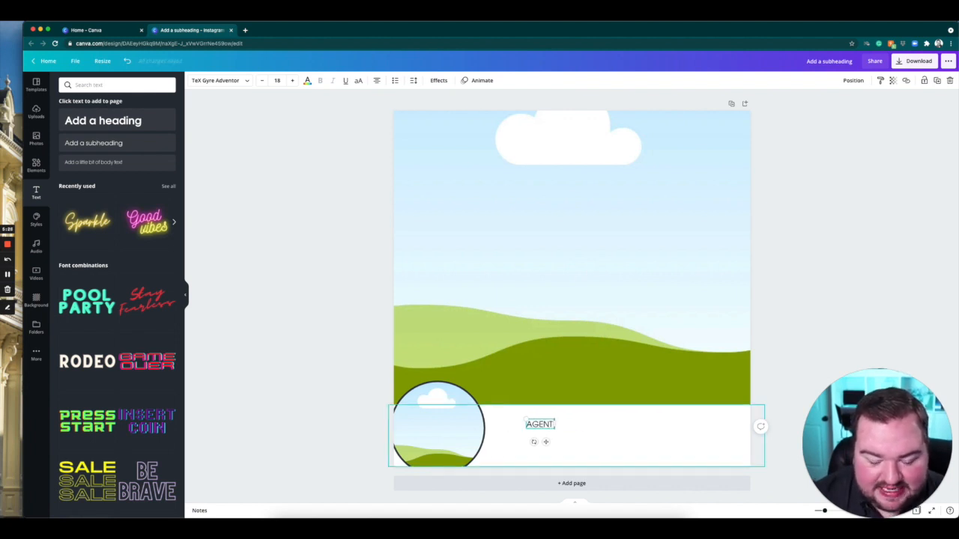
{"action": "type", "text": "AGENT NAME"}
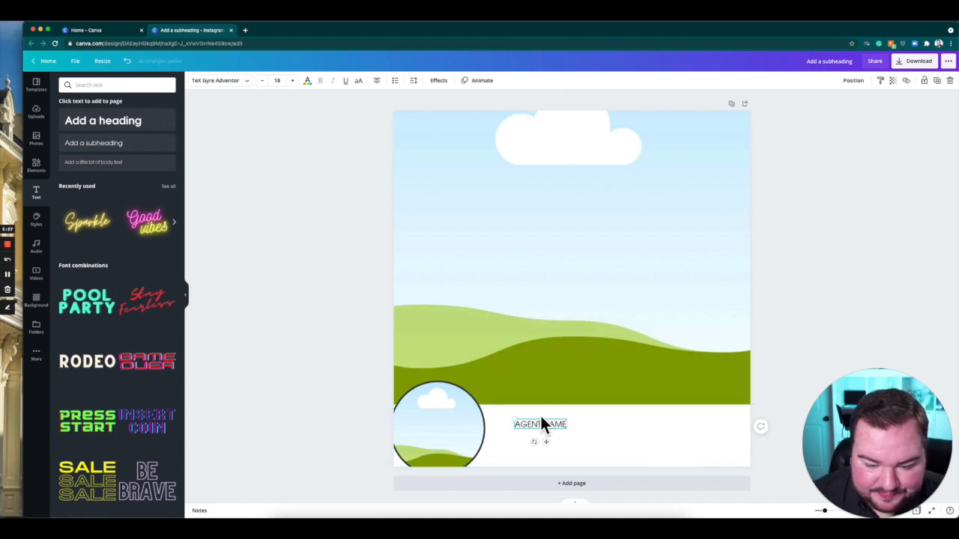
{"action": "left_click", "coordinate": [302, 429]}
Duplicate the AGENT NAME text directly below itself and replace the copy's wording with the agent's phone number.
{"action": "left_click_drag", "start_coordinate": [537, 430], "coordinate": [551, 442]}
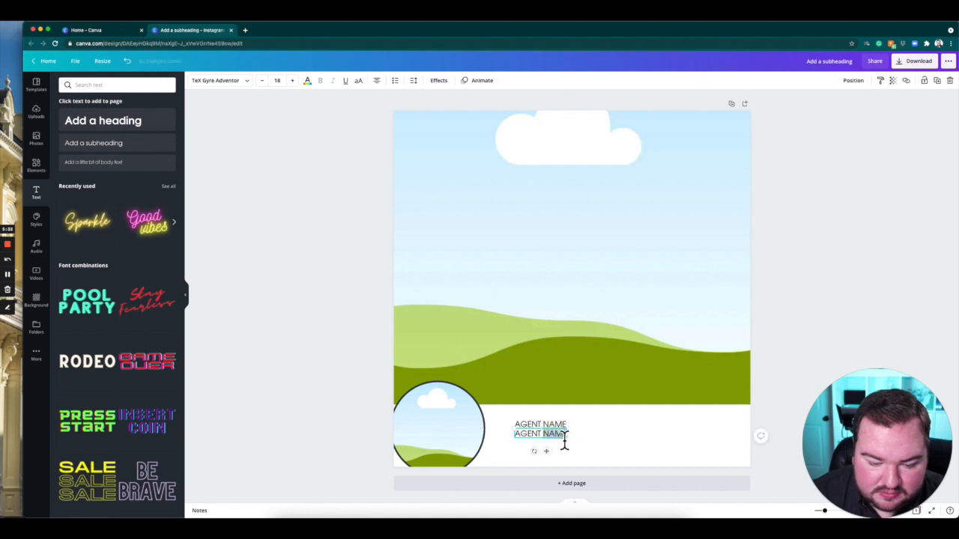
{"action": "type", "text": "AGE"}
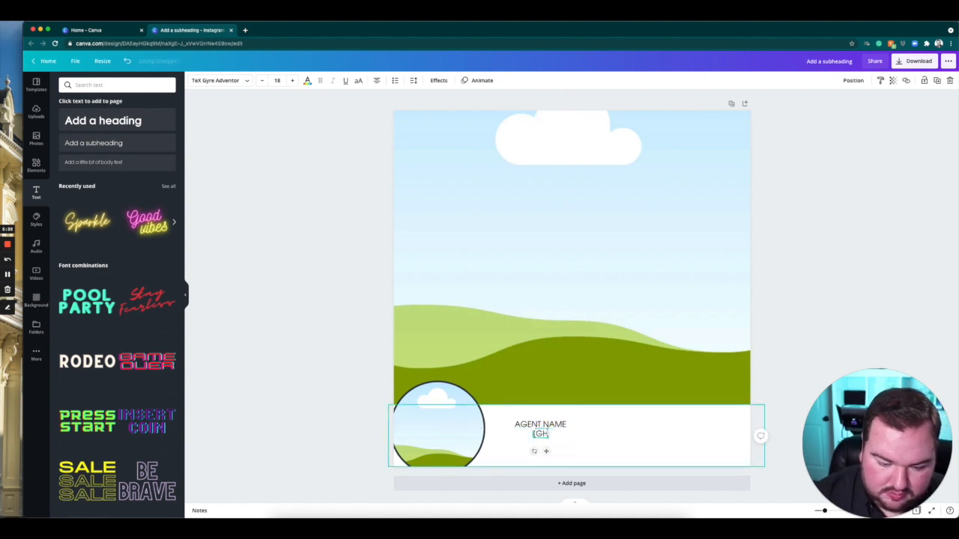
{"action": "type", "text": "ONE NUM"}
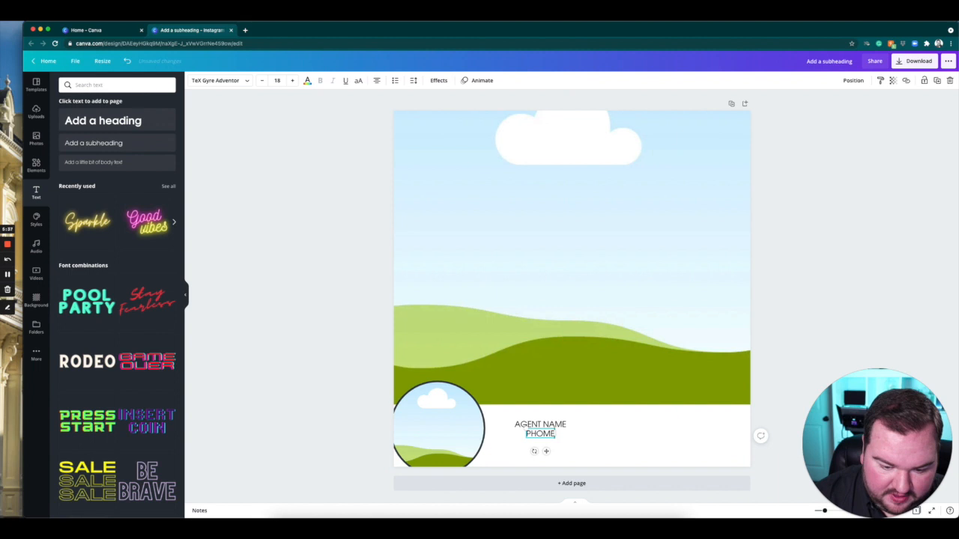
{"action": "type", "text": "BER"}
{"action": "key", "text": "BackSpace"}
{"action": "key", "text": "BackSpace"}
{"action": "key", "text": "BackSpace"}
{"action": "key", "text": "BackSpace"}
{"action": "key", "text": "BackSpace"}
{"action": "key", "text": "BackSpace"}
{"action": "key", "text": "BackSpace"}
{"action": "key", "text": "BackSpace"}
{"action": "key", "text": "BackSpace"}
{"action": "key", "text": "BackSpace"}
{"action": "key", "text": "BackSpace"}
{"action": "key", "text": "BackSpace"}
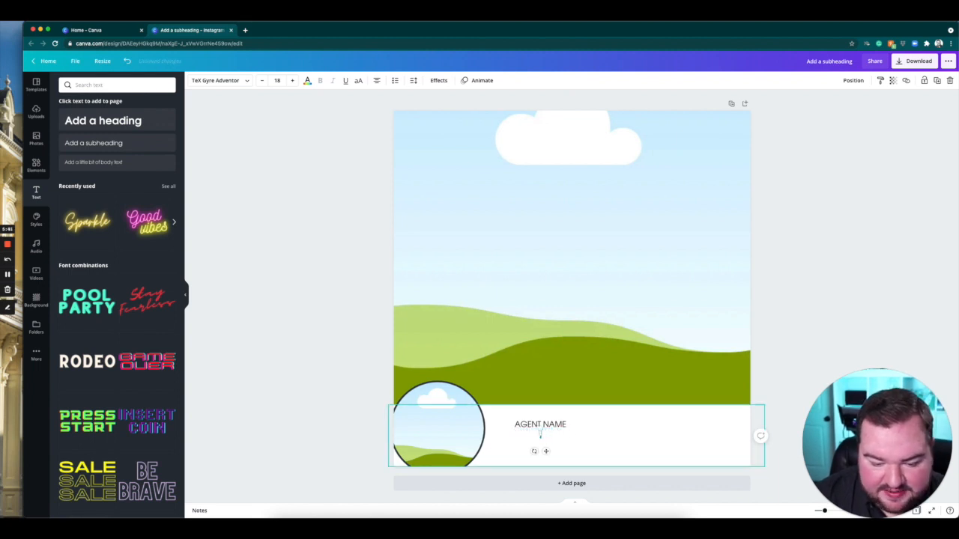
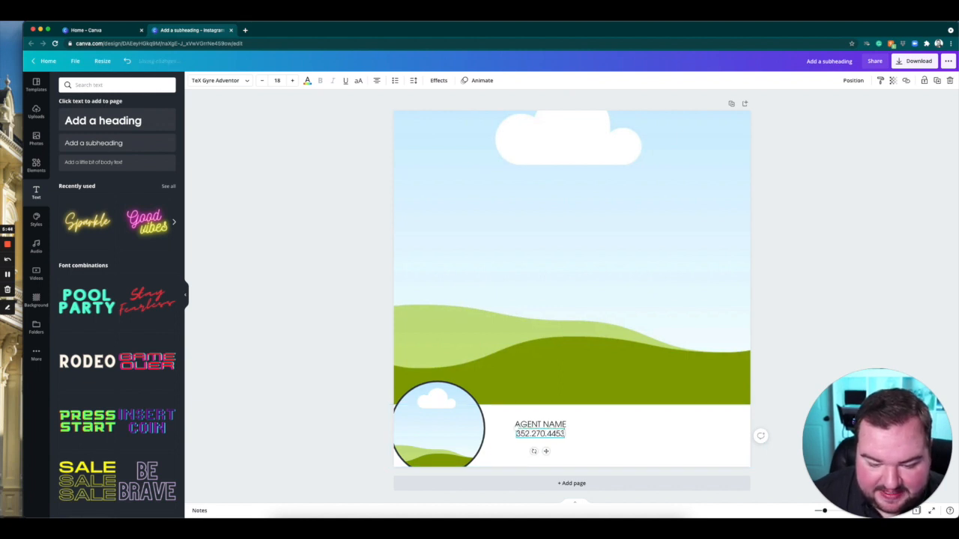
Replace the AGENT NAME text above the phone number with the sample agent's full name.
{"action": "left_click", "coordinate": [549, 424]}
{"action": "left_click_drag", "start_coordinate": [567, 429], "coordinate": [513, 426]}
{"action": "type", "text": "A"}
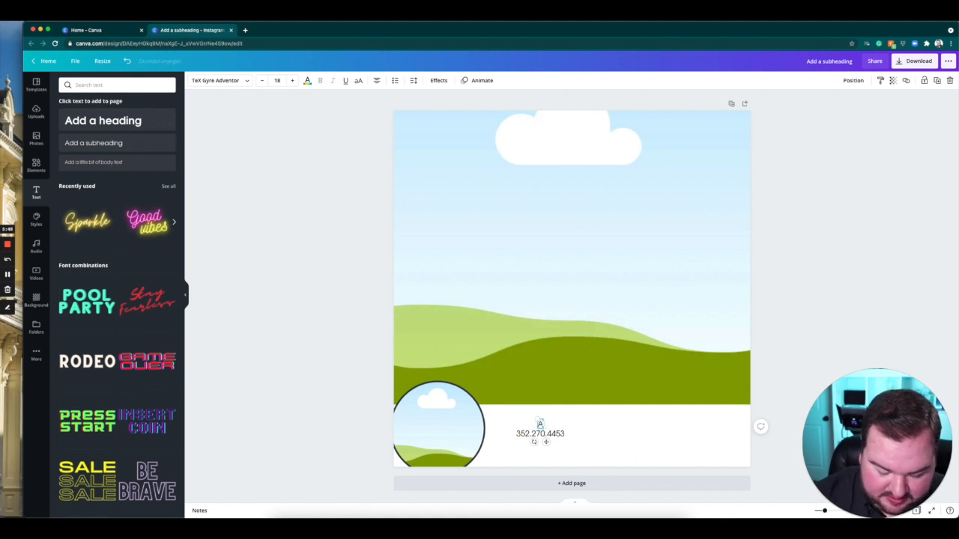
{"action": "type", "text": "JANE SMITH"}
{"action": "left_click", "coordinate": [806, 328]}
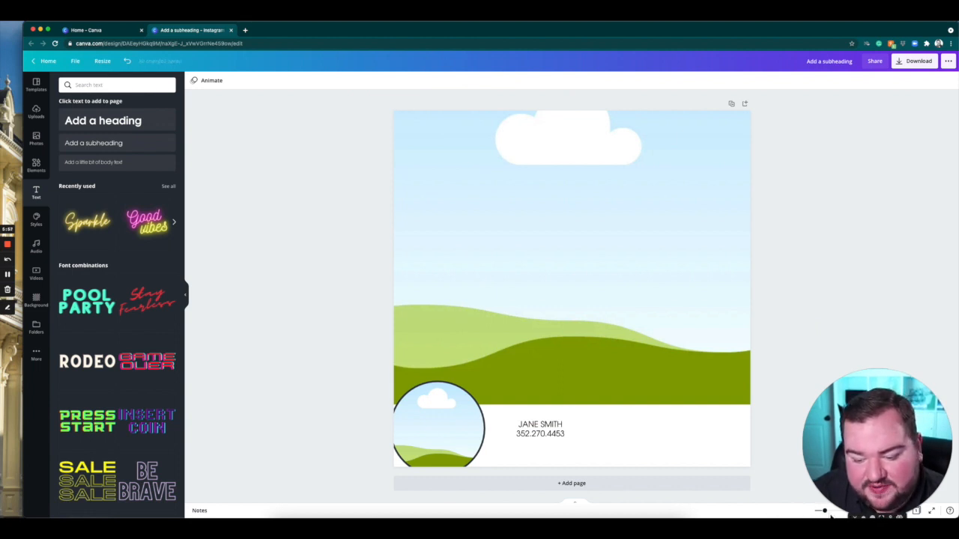
Zoom the canvas in to about 137% and bring the contact text in the white strip into view.
{"action": "left_click_drag", "start_coordinate": [829, 503], "coordinate": [828, 417]}
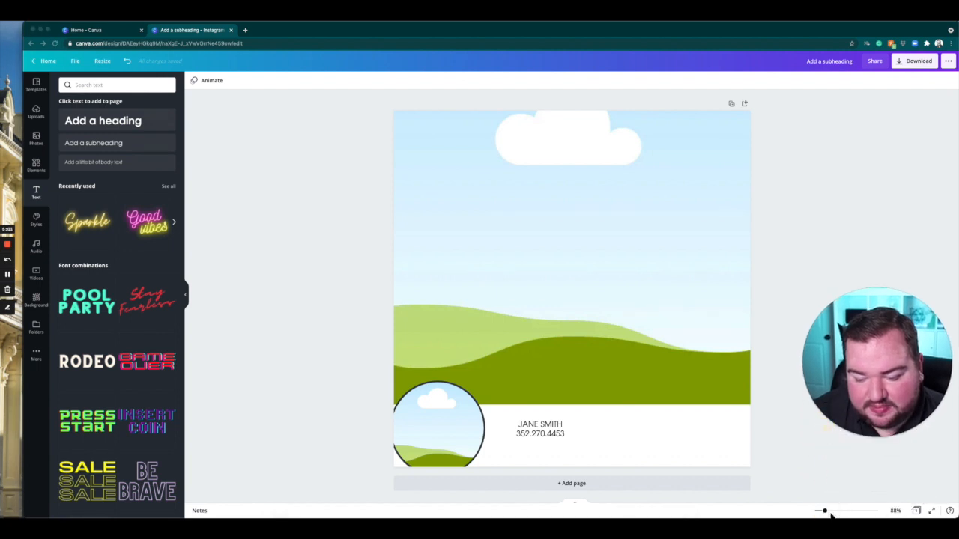
{"action": "left_click_drag", "start_coordinate": [825, 511], "coordinate": [830, 510]}
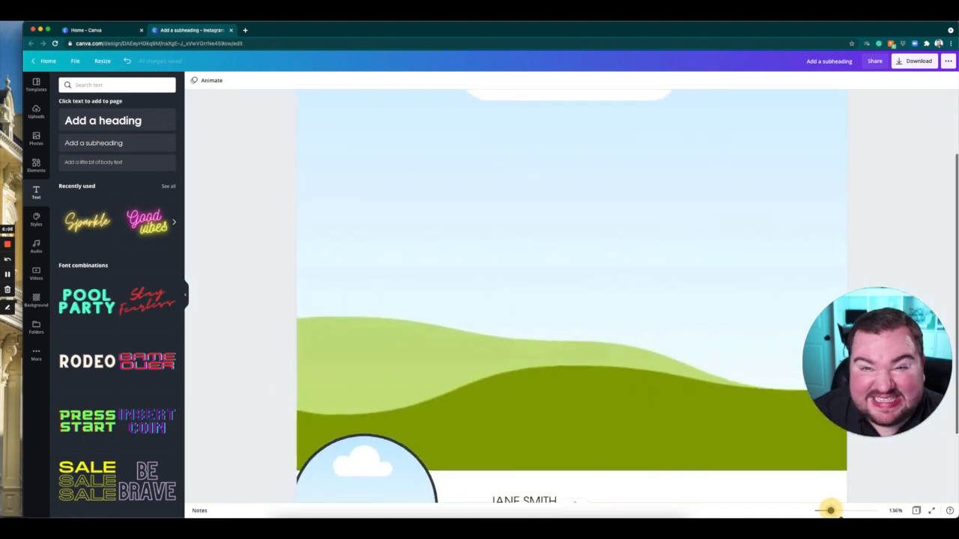
{"action": "scroll", "coordinate": [686, 365], "scroll_direction": "down", "scroll_amount": 3}
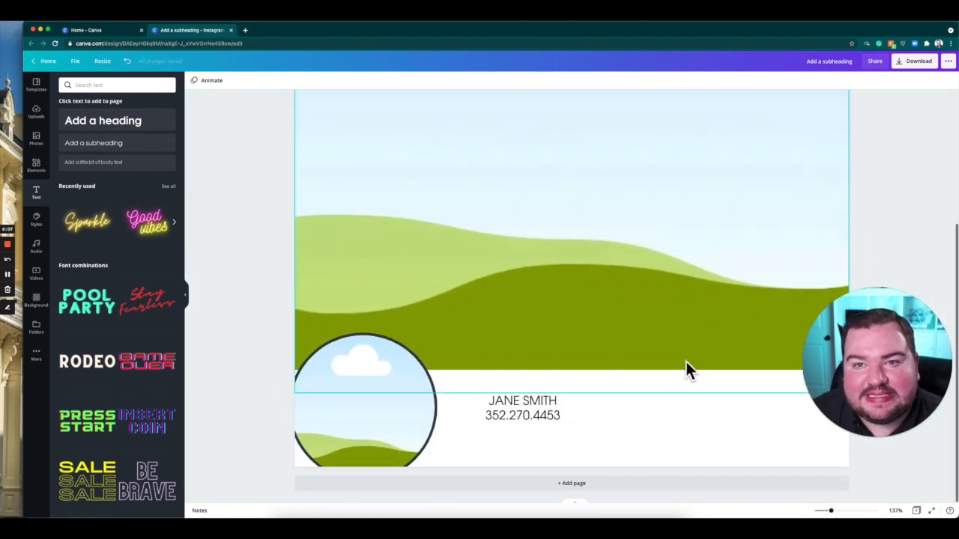
Duplicate the phone number text and place the copy directly beneath the original in the white strip.
{"action": "left_click_drag", "start_coordinate": [902, 344], "coordinate": [923, 432]}
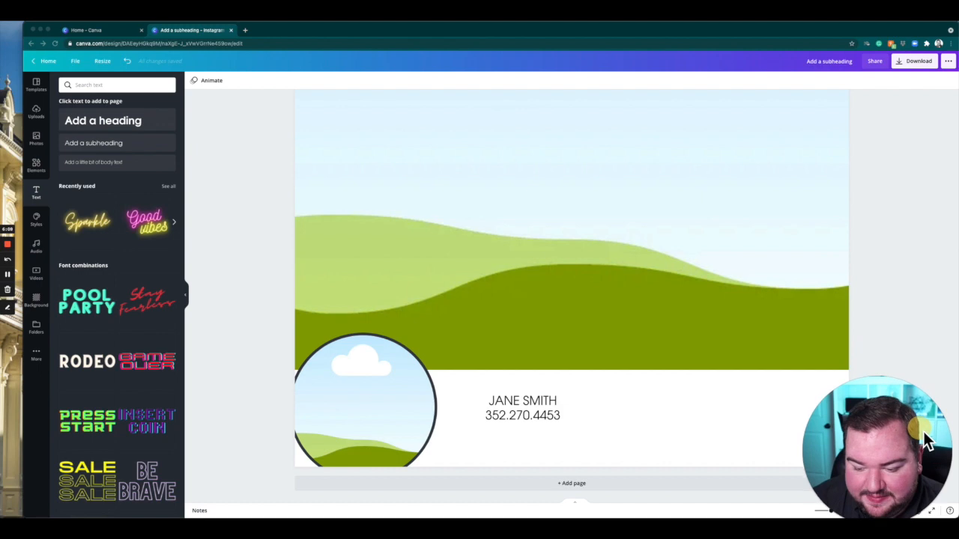
{"action": "left_click", "coordinate": [536, 418]}
{"action": "left_click", "coordinate": [549, 417]}
{"action": "key", "text": "super+c"}
{"action": "key", "text": "super+v"}
{"action": "left_click_drag", "start_coordinate": [551, 442], "coordinate": [550, 440]}
{"action": "double_click", "coordinate": [552, 434]}
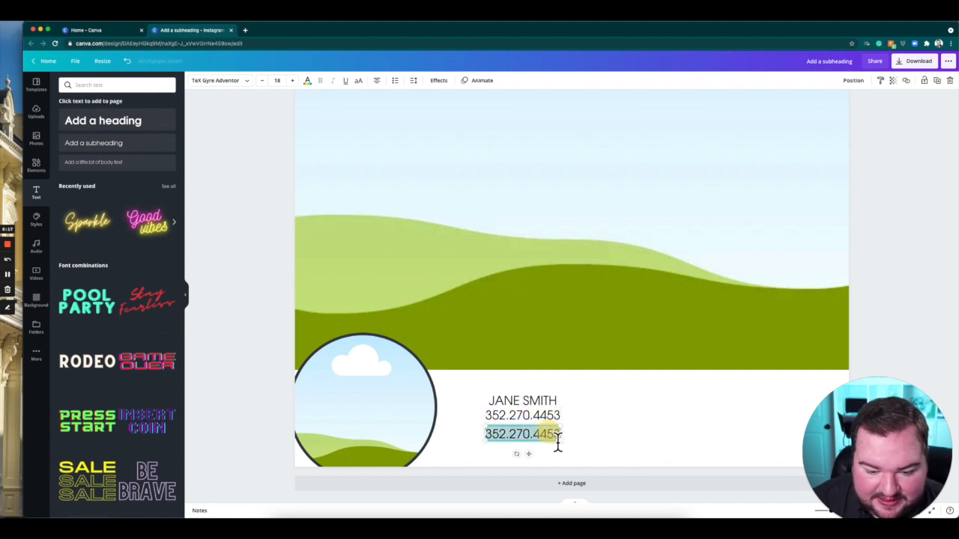
Replace the lower phone number copy's wording with Real Estate Agent.
{"action": "type", "text": "RE"}
{"action": "key", "text": "BackSpace"}
{"action": "key", "text": "BackSpace"}
{"action": "type", "text": "Real"}
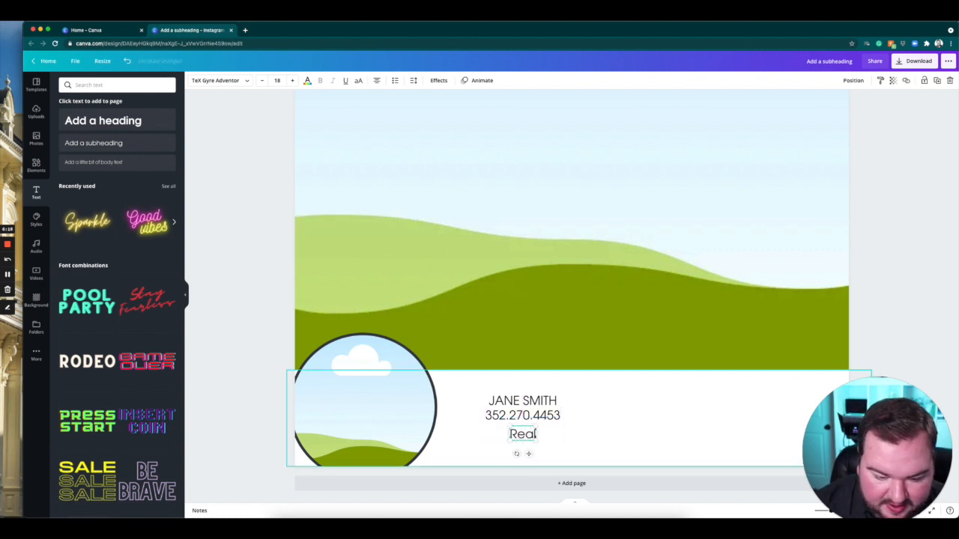
{"action": "type", "text": " Estate Agwent"}
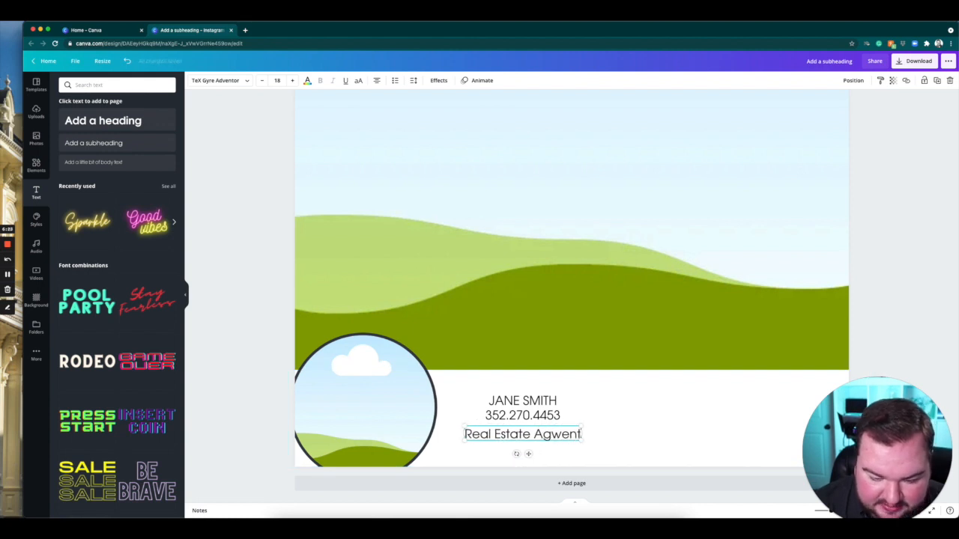
{"action": "key", "text": "BackSpace"}
{"action": "key", "text": "BackSpace"}
{"action": "key", "text": "BackSpace"}
{"action": "type", "text": "ent"}
{"action": "left_click", "coordinate": [603, 391]}
Arrange the job title between the agent's name and phone number, and add a copied line beneath them reading EXIT RIVERSIDE REALTY.
{"action": "left_click", "coordinate": [542, 400]}
{"action": "mouse_move", "coordinate": [550, 433]}
{"action": "left_mouse_down"}
{"action": "mouse_move", "coordinate": [550, 411]}
{"action": "mouse_move", "coordinate": [550, 445]}
{"action": "left_mouse_up"}
{"action": "double_click", "coordinate": [551, 445]}
{"action": "type", "text": "E"}
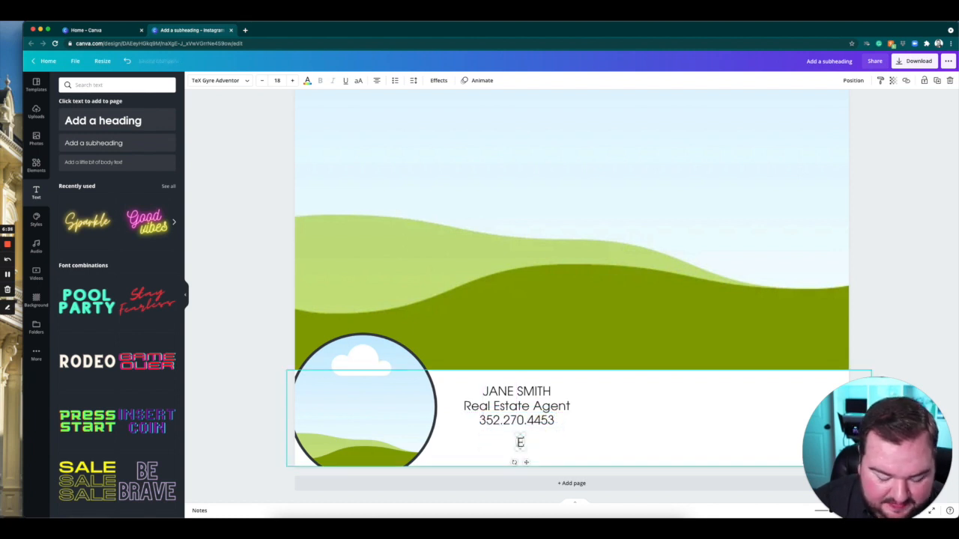
{"action": "type", "text": "XIT RIVERSIDE REALTY"}
{"action": "left_click", "coordinate": [688, 446]}
Line up the four contact lines along a common left edge in the white strip.
{"action": "left_click", "coordinate": [507, 397]}
{"action": "left_click", "coordinate": [556, 431]}
{"action": "left_click_drag", "start_coordinate": [550, 427], "coordinate": [597, 447]}
{"action": "left_click_drag", "start_coordinate": [523, 406], "coordinate": [542, 403]}
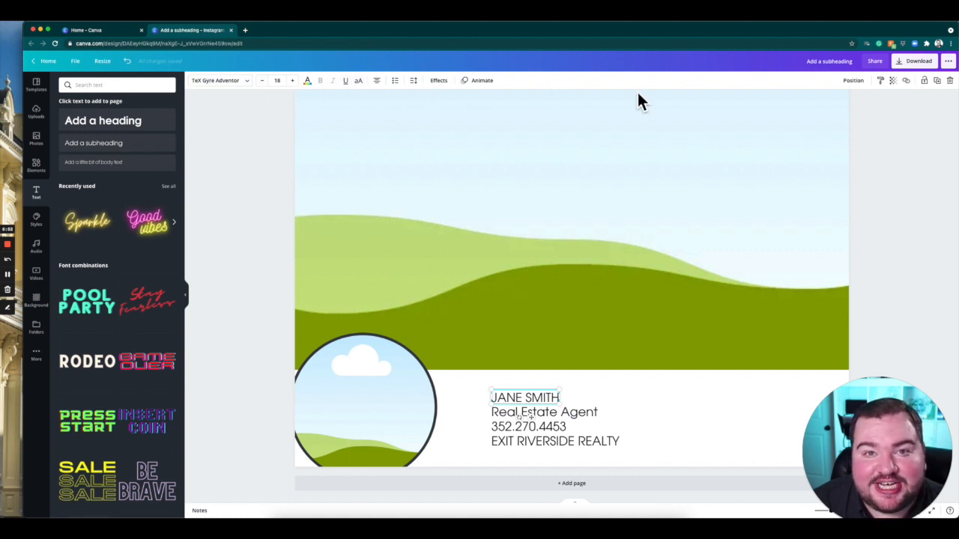
Set the agent's name to size 28 in TeX Gyre Adventor Bold and align the job title directly beneath it.
{"action": "left_click", "coordinate": [293, 81]}
{"action": "left_click", "coordinate": [294, 80]}
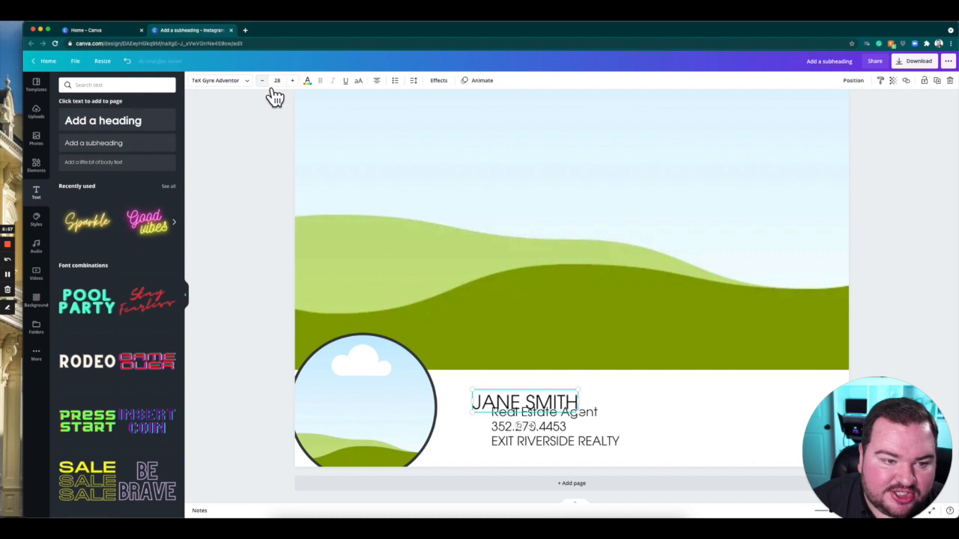
{"action": "left_click", "coordinate": [232, 90]}
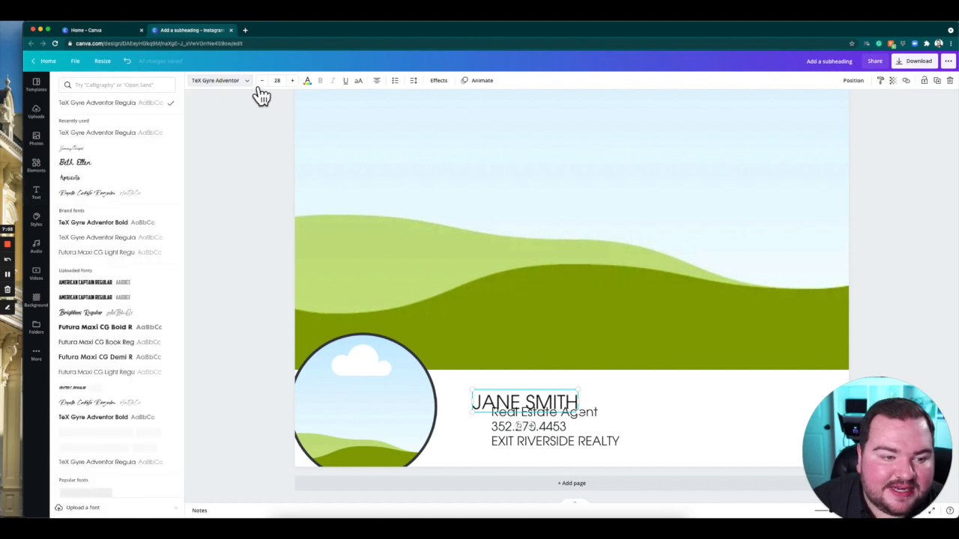
{"action": "scroll", "coordinate": [123, 355], "scroll_direction": "down", "scroll_amount": 1}
{"action": "scroll", "coordinate": [126, 360], "scroll_direction": "down", "scroll_amount": 3}
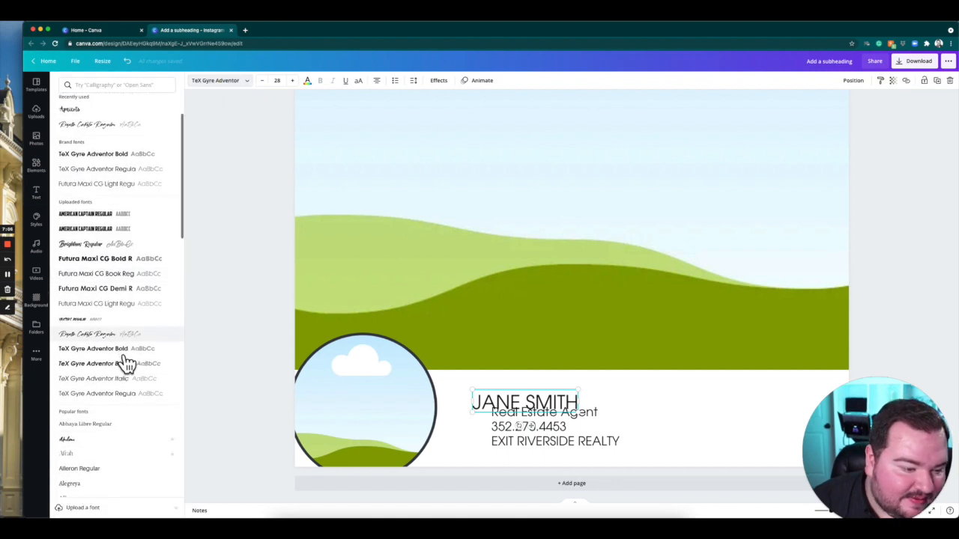
{"action": "left_click", "coordinate": [132, 304]}
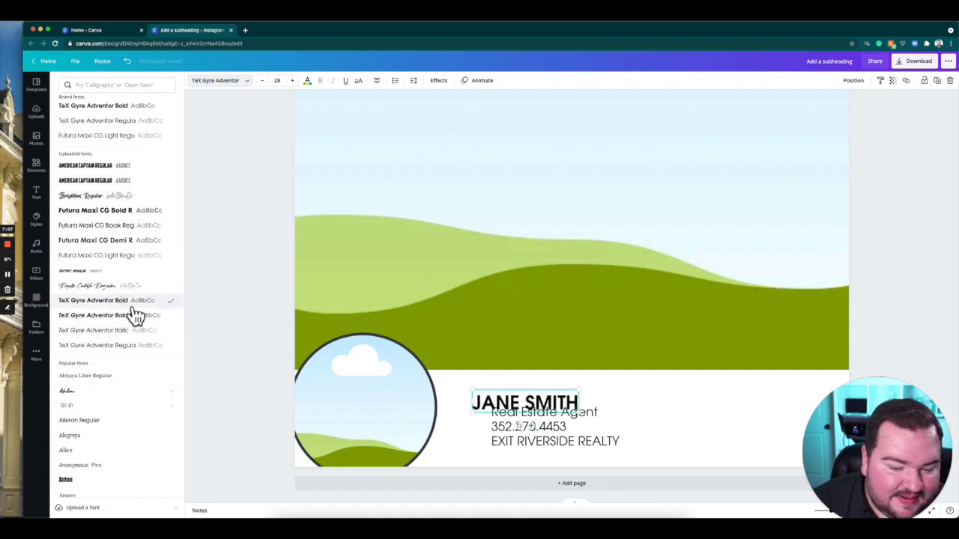
{"action": "key", "text": "Escape"}
{"action": "mouse_move", "coordinate": [556, 408]}
{"action": "left_mouse_down"}
{"action": "mouse_move", "coordinate": [552, 395]}
{"action": "mouse_move", "coordinate": [565, 418]}
{"action": "left_mouse_up"}
Set the phone number's font to TeX Gyre Adventor Bold.
{"action": "left_click", "coordinate": [563, 429]}
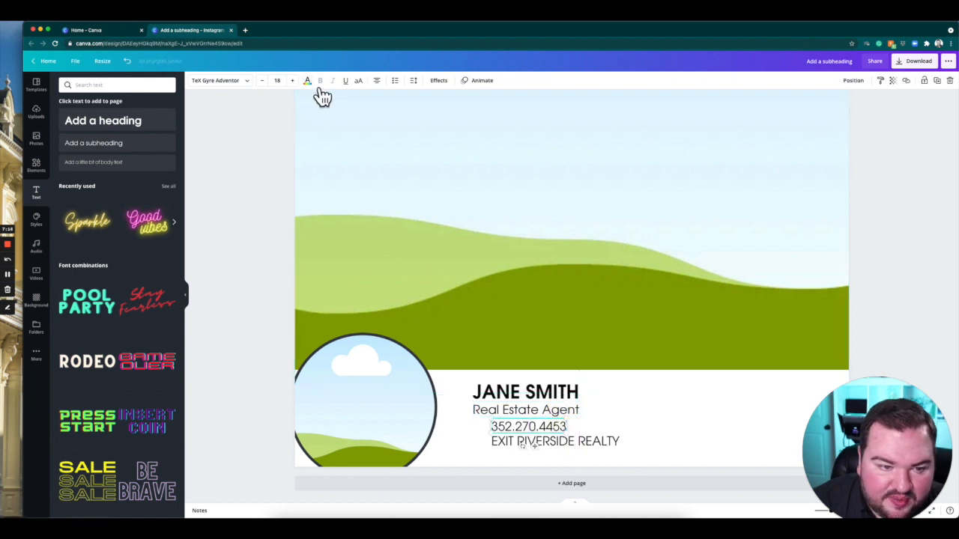
{"action": "left_click", "coordinate": [253, 88]}
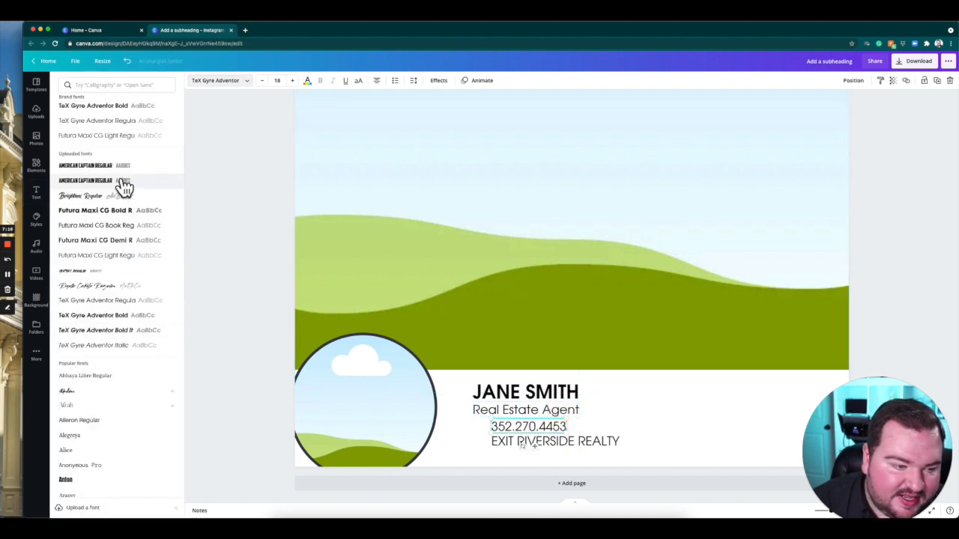
{"action": "left_click", "coordinate": [112, 107]}
{"action": "left_click", "coordinate": [232, 414]}
Align the phone number and brokerage lines with the left edge of the name and job title, spacing them evenly.
{"action": "left_click", "coordinate": [541, 426]}
{"action": "left_click_drag", "start_coordinate": [541, 425], "coordinate": [541, 431]}
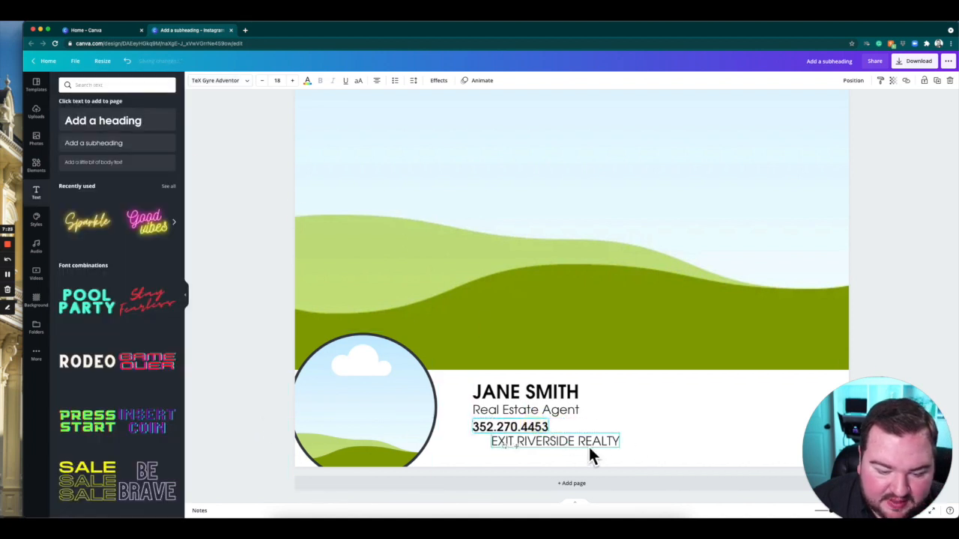
{"action": "left_click_drag", "start_coordinate": [599, 447], "coordinate": [582, 451]}
{"action": "left_click", "coordinate": [215, 431]}
Enlarge all four contact lines together and move them closer to the circular photo frame.
{"action": "left_click", "coordinate": [564, 397]}
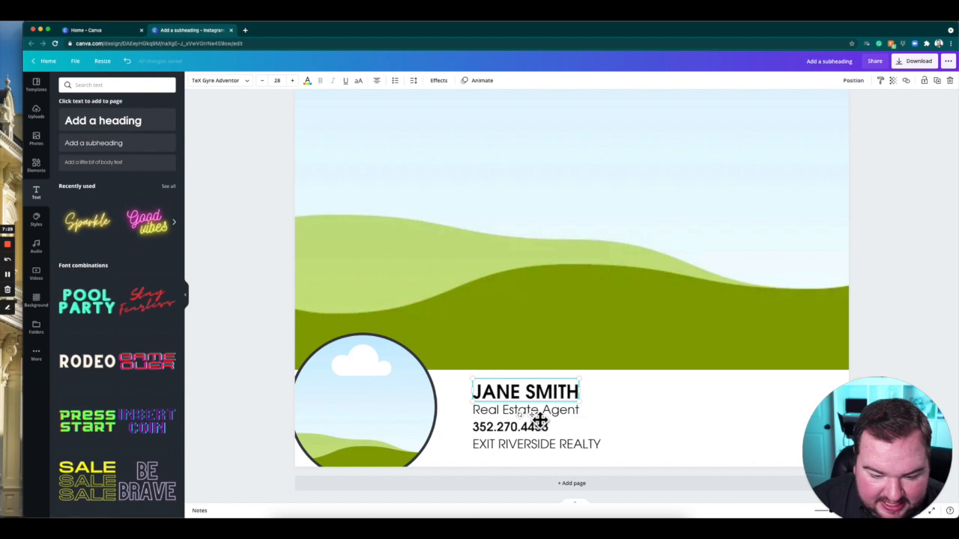
{"action": "left_click", "coordinate": [542, 409], "text": "shift"}
{"action": "left_click", "coordinate": [510, 427], "text": "shift"}
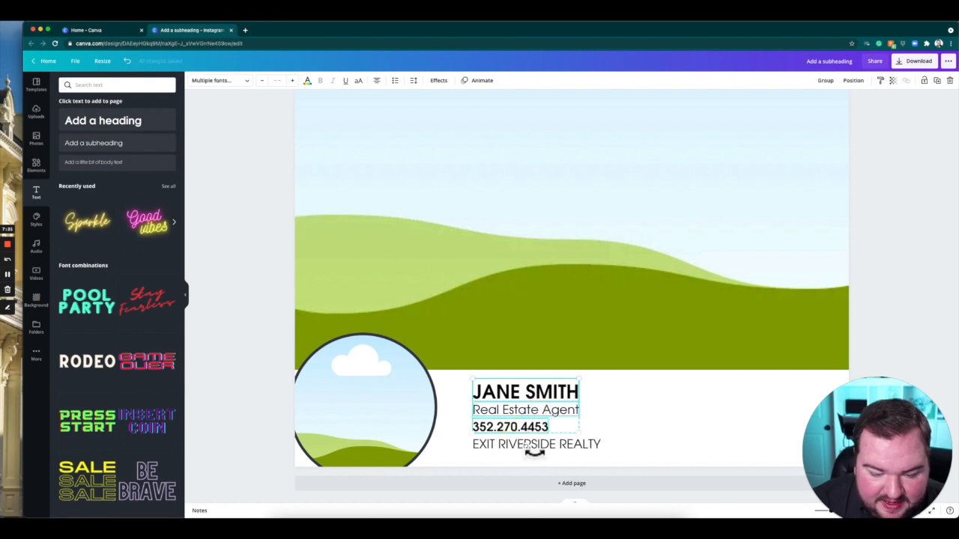
{"action": "left_click", "coordinate": [551, 446], "text": "shift"}
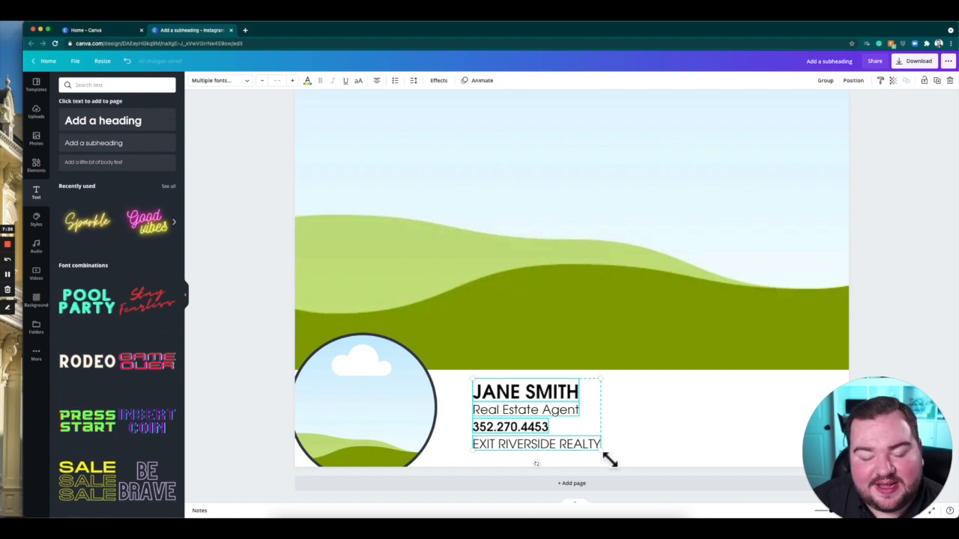
{"action": "left_click_drag", "start_coordinate": [608, 458], "coordinate": [628, 466]}
{"action": "mouse_move", "coordinate": [565, 401]}
{"action": "left_mouse_down"}
{"action": "mouse_move", "coordinate": [551, 395]}
{"action": "mouse_move", "coordinate": [559, 405]}
{"action": "left_mouse_up"}
{"action": "left_click", "coordinate": [243, 403]}
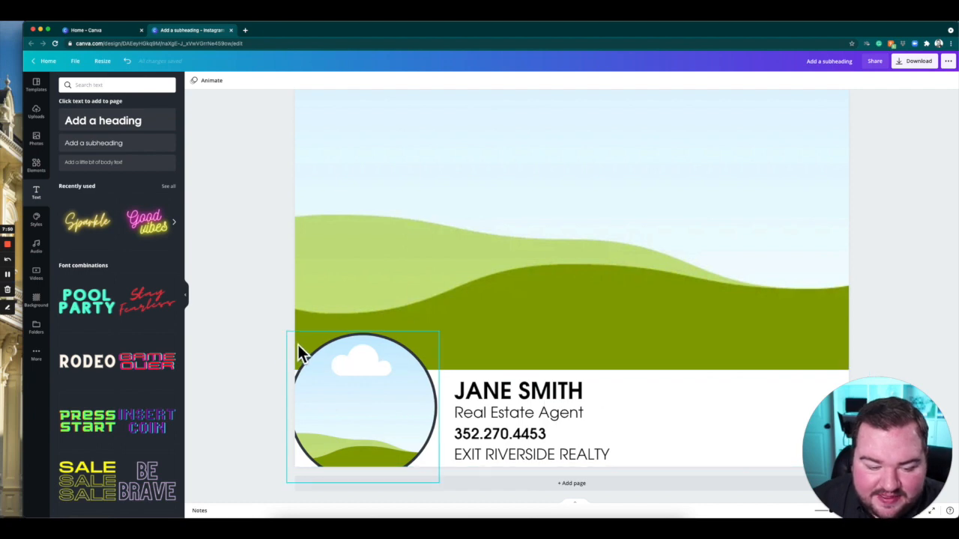
Add a square shape from the elements library and place it in the upper right area of the page.
{"action": "scroll", "coordinate": [537, 295], "scroll_direction": "up", "scroll_amount": 1}
{"action": "scroll", "coordinate": [536, 296], "scroll_direction": "up", "scroll_amount": 5}
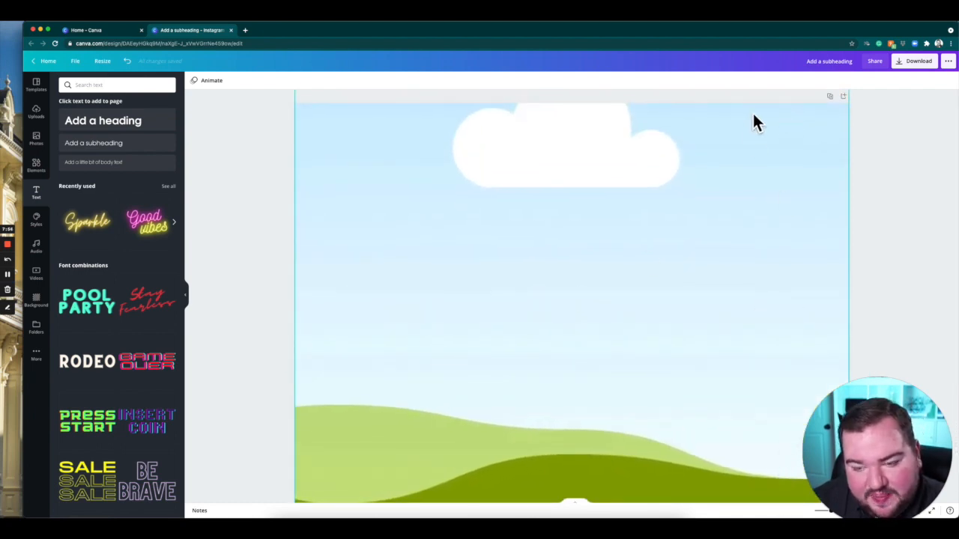
{"action": "left_click_drag", "start_coordinate": [908, 450], "coordinate": [906, 378]}
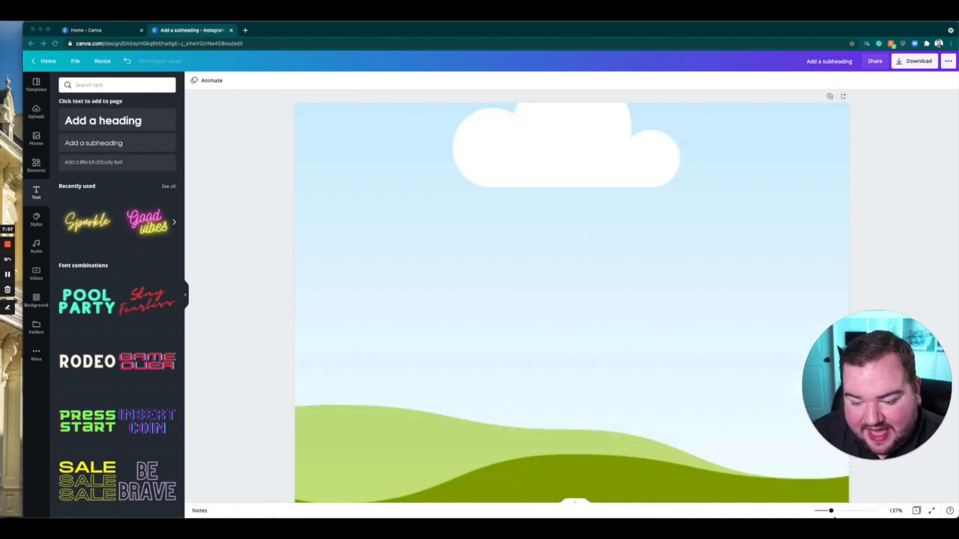
{"action": "left_click", "coordinate": [830, 510]}
{"action": "left_click_drag", "start_coordinate": [831, 511], "coordinate": [824, 511]}
{"action": "left_click_drag", "start_coordinate": [857, 420], "coordinate": [869, 466]}
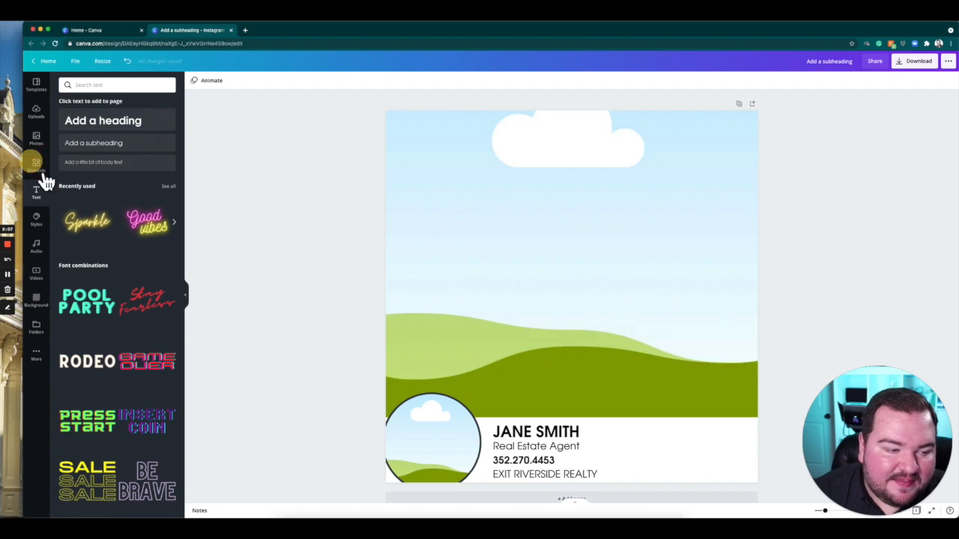
{"action": "left_click", "coordinate": [48, 181]}
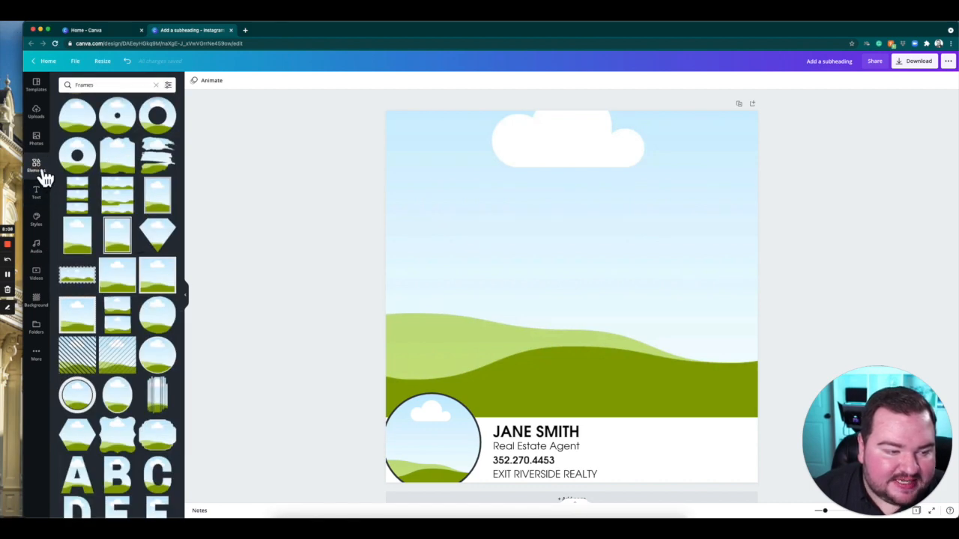
{"action": "left_click", "coordinate": [157, 85]}
{"action": "left_click", "coordinate": [113, 152]}
{"action": "left_click_drag", "start_coordinate": [639, 235], "coordinate": [726, 134]}
Reshape the square into a narrow vertical bar spanning the full page height near the page's right edge.
{"action": "left_click_drag", "start_coordinate": [758, 202], "coordinate": [755, 207]}
{"action": "left_click_drag", "start_coordinate": [567, 205], "coordinate": [692, 211]}
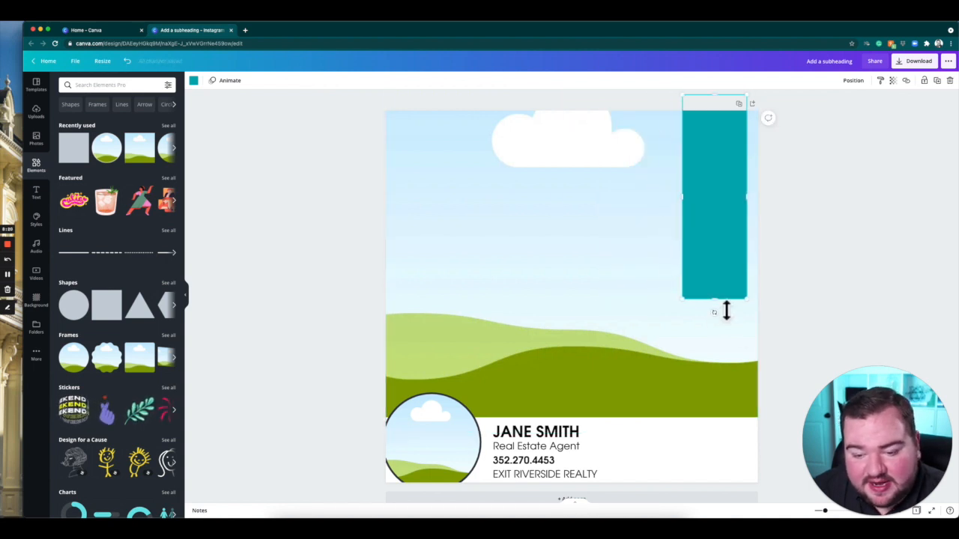
{"action": "left_click_drag", "start_coordinate": [713, 300], "coordinate": [713, 516]}
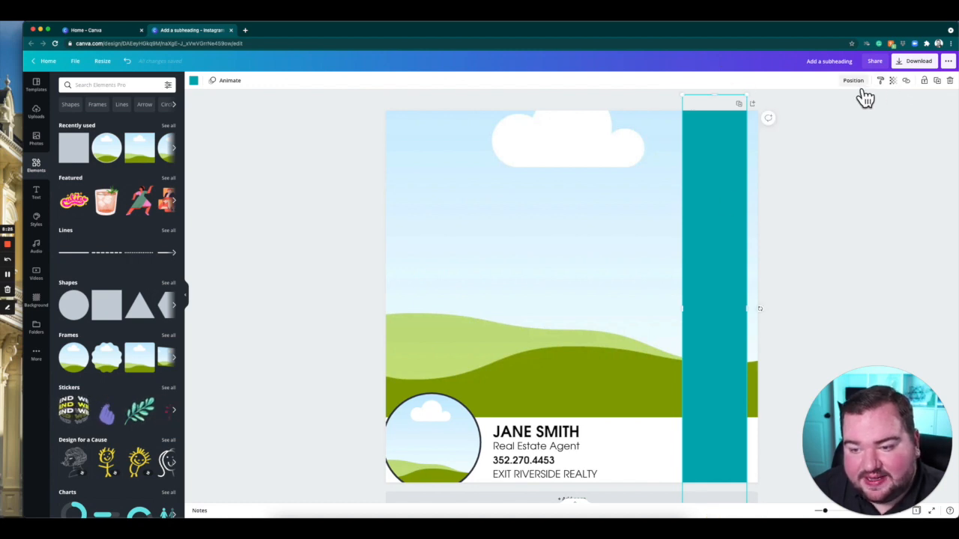
{"action": "left_click", "coordinate": [840, 191]}
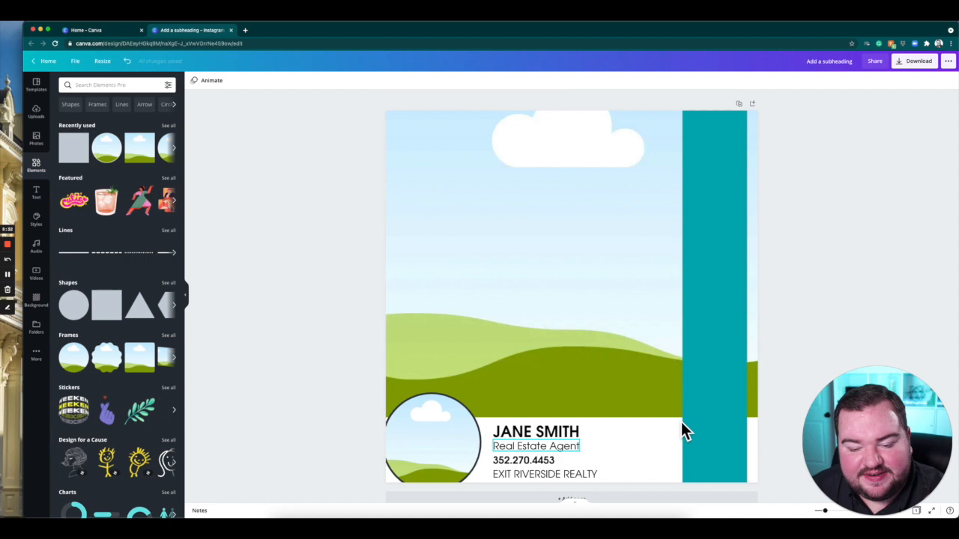
Send the teal bar backward so it sits behind the white contact strip but in front of the background frame.
{"action": "left_click", "coordinate": [712, 159]}
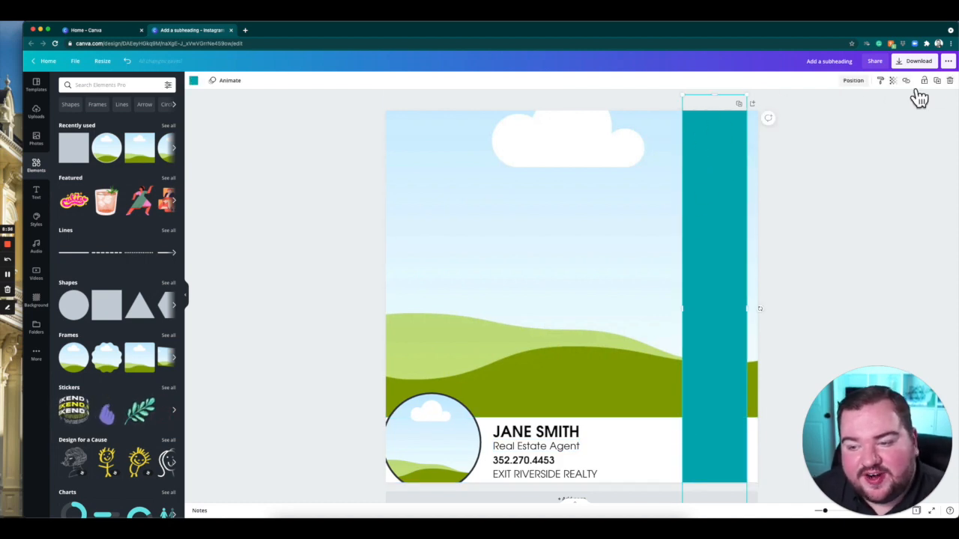
{"action": "left_click", "coordinate": [858, 83]}
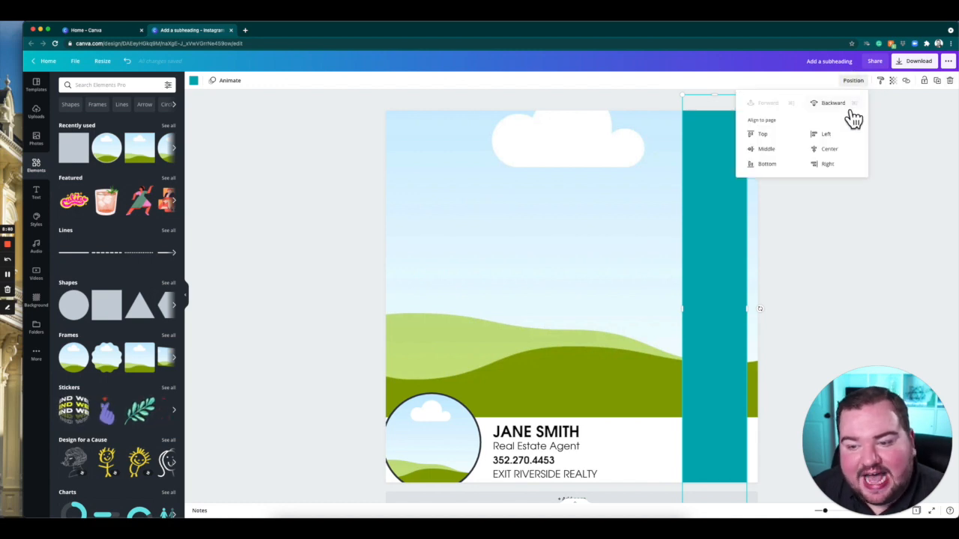
{"action": "left_click", "coordinate": [850, 109]}
{"action": "left_click", "coordinate": [787, 104]}
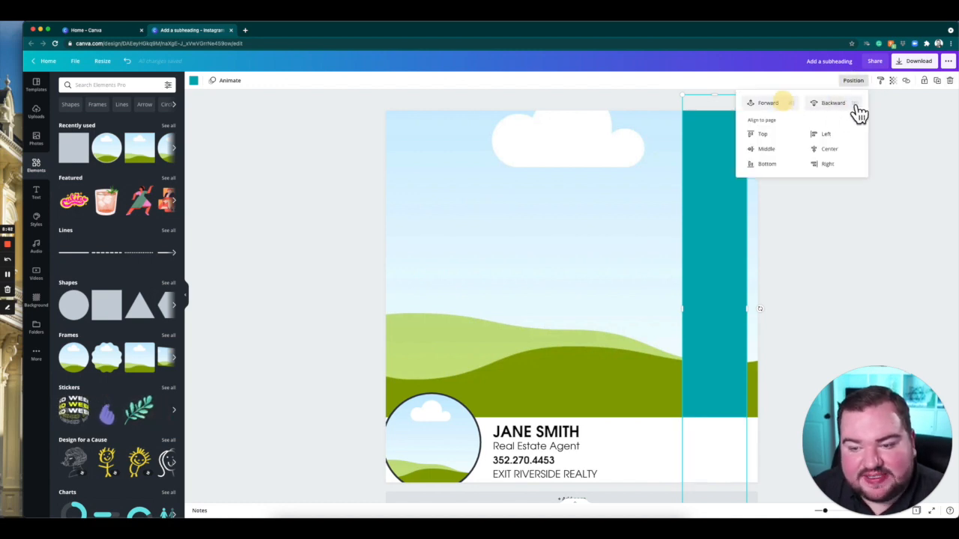
{"action": "left_click", "coordinate": [833, 103]}
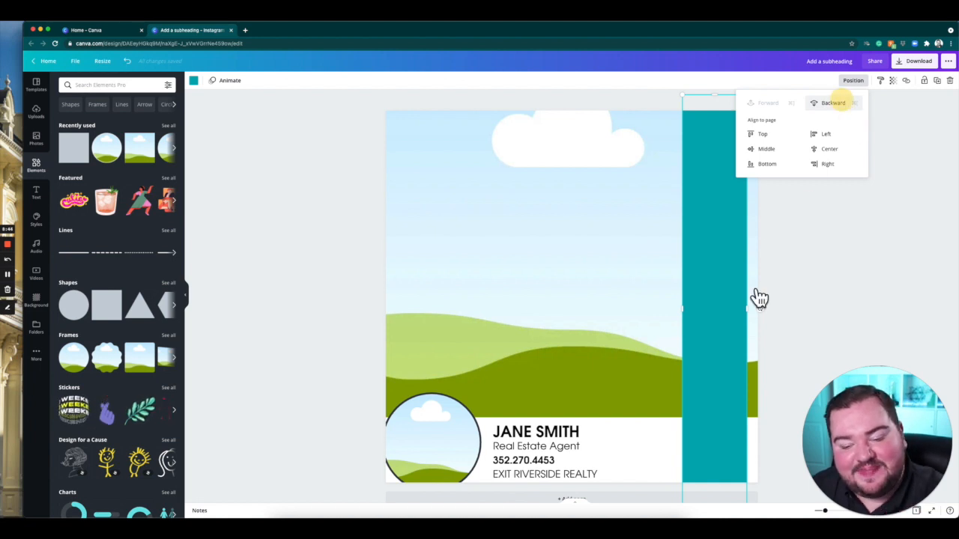
{"action": "left_click", "coordinate": [803, 304]}
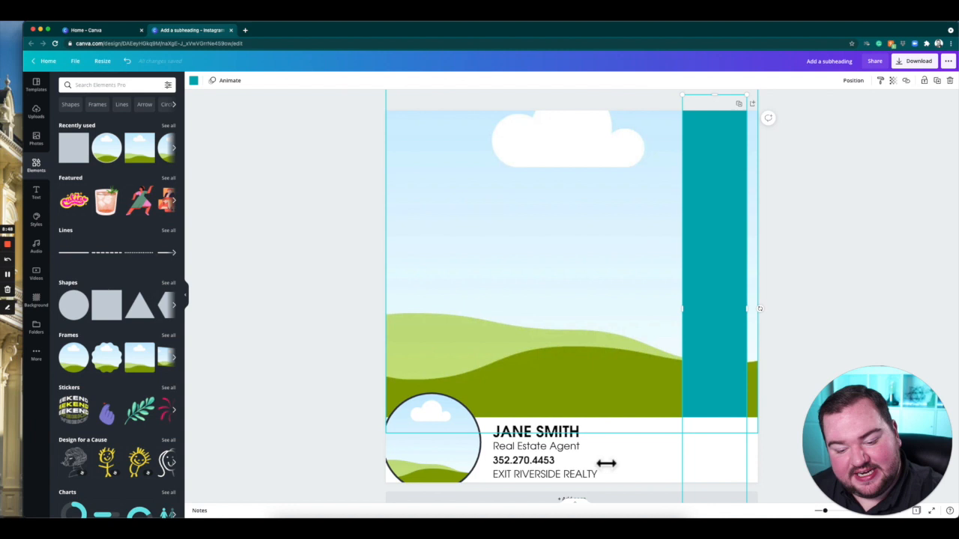
{"action": "left_click", "coordinate": [799, 181]}
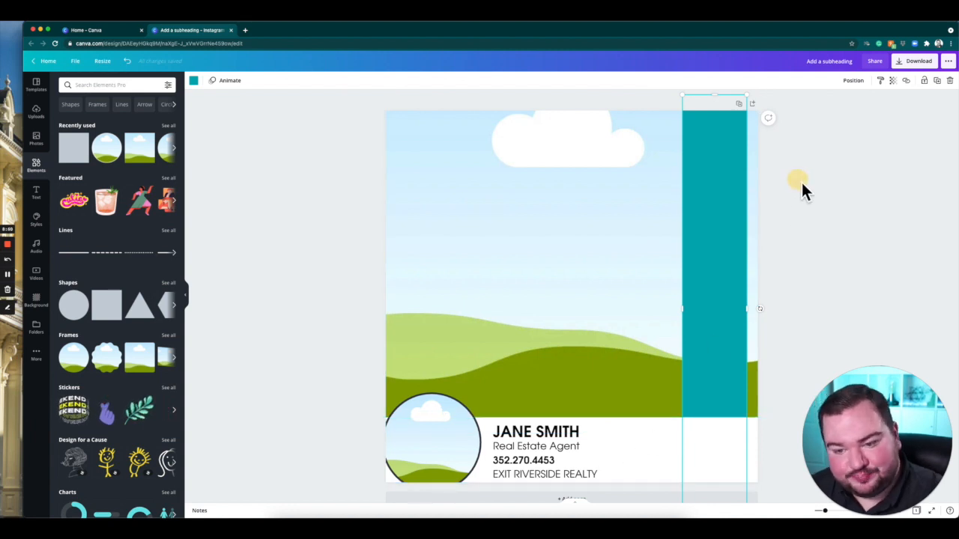
Set the teal bar's transparency to 85.
{"action": "left_click", "coordinate": [714, 169]}
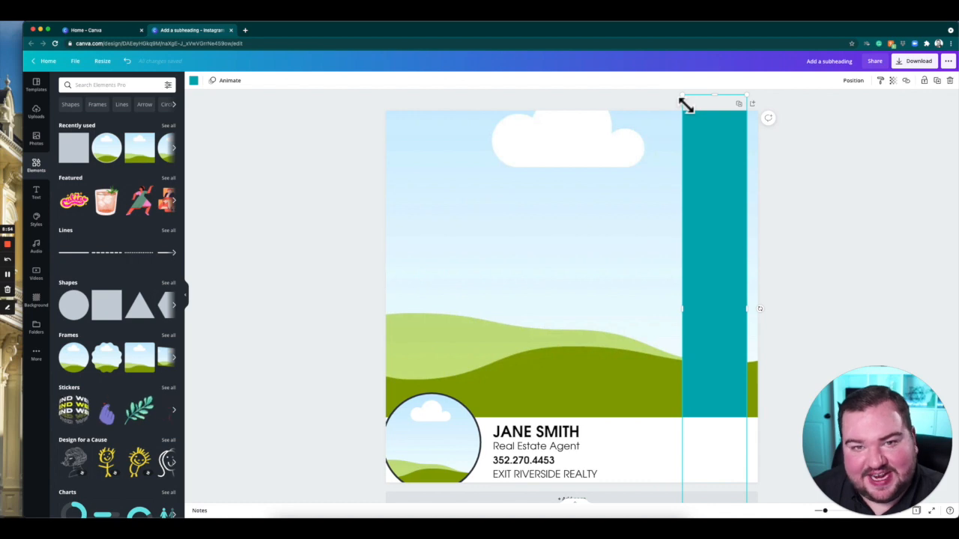
{"action": "left_click", "coordinate": [893, 81]}
{"action": "left_click_drag", "start_coordinate": [882, 120], "coordinate": [878, 119]}
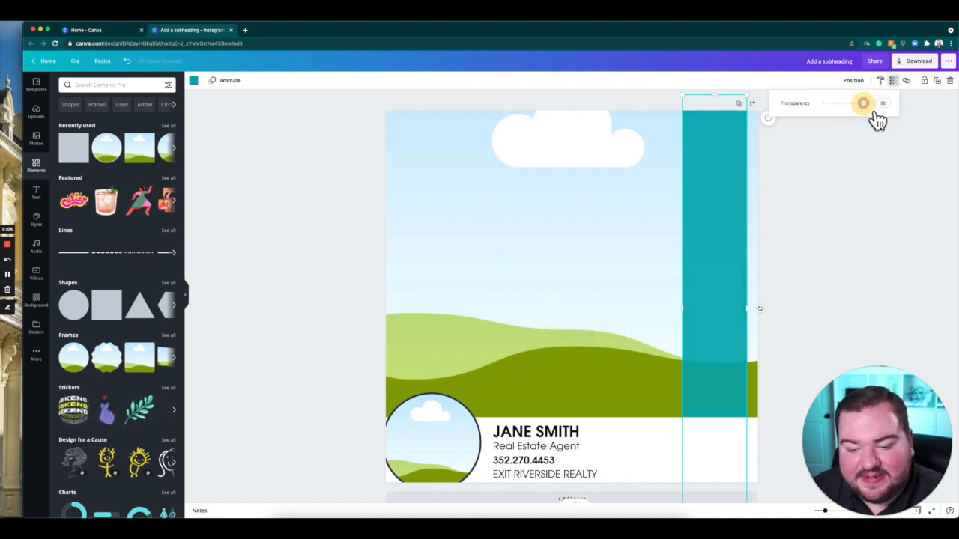
{"action": "left_click_drag", "start_coordinate": [876, 120], "coordinate": [875, 120]}
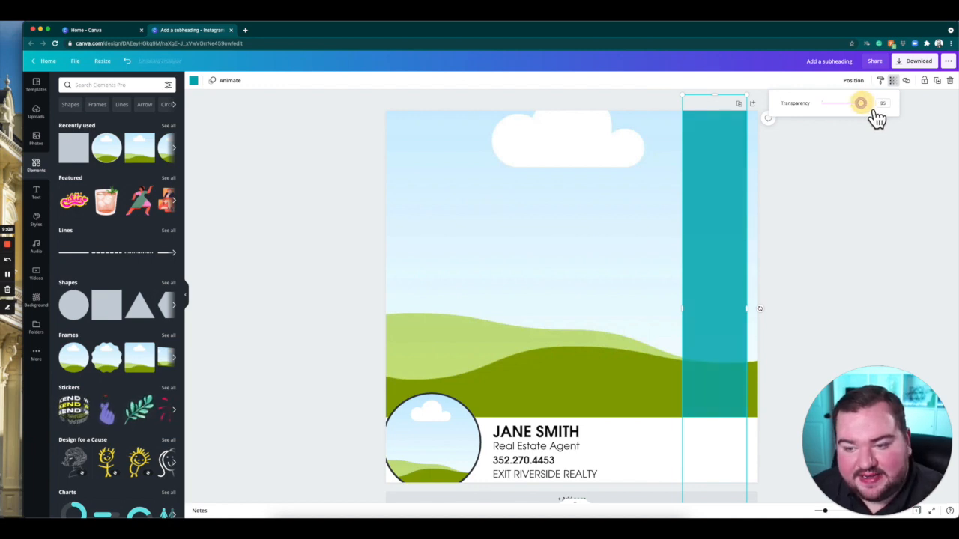
{"action": "left_click", "coordinate": [862, 188]}
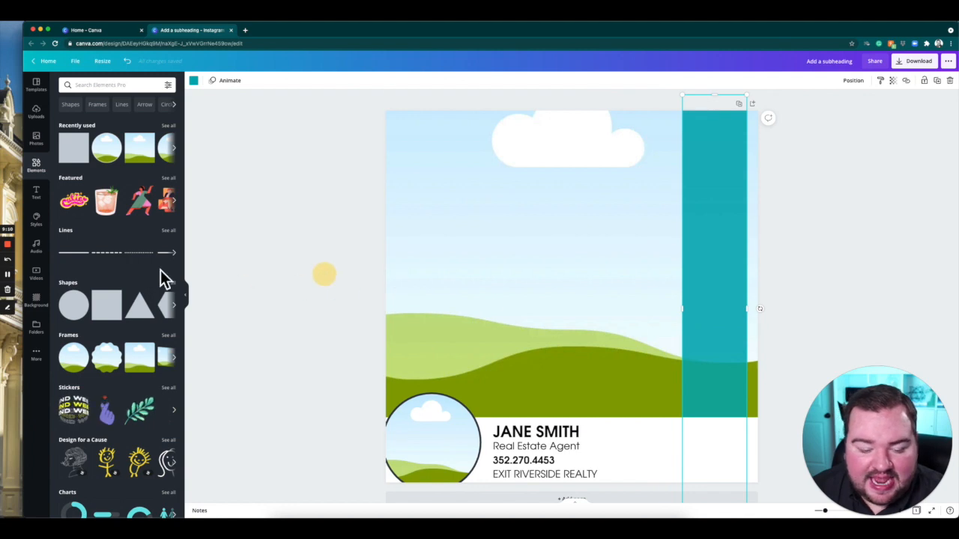
Add a heading text box to the page and make it read "NEW LISTING".
{"action": "left_click", "coordinate": [36, 192]}
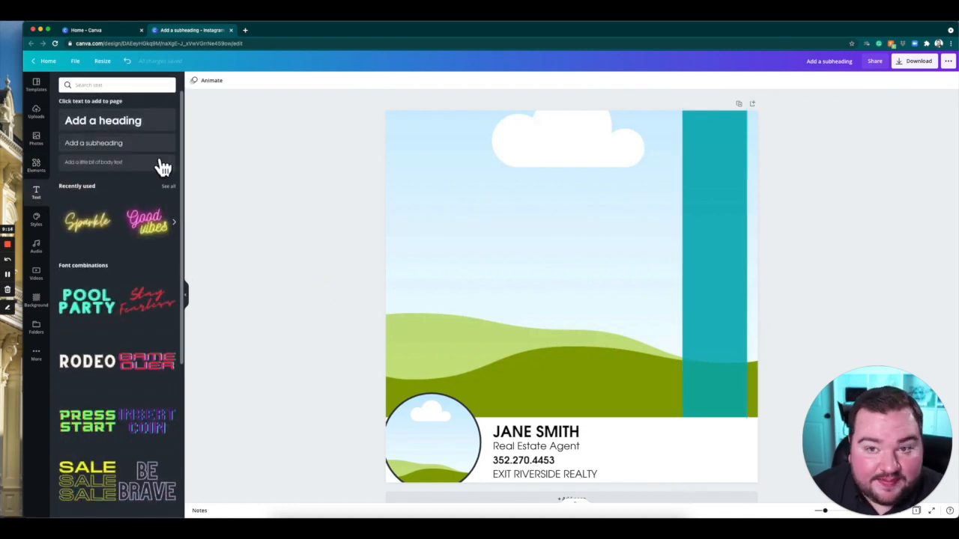
{"action": "left_click", "coordinate": [140, 138]}
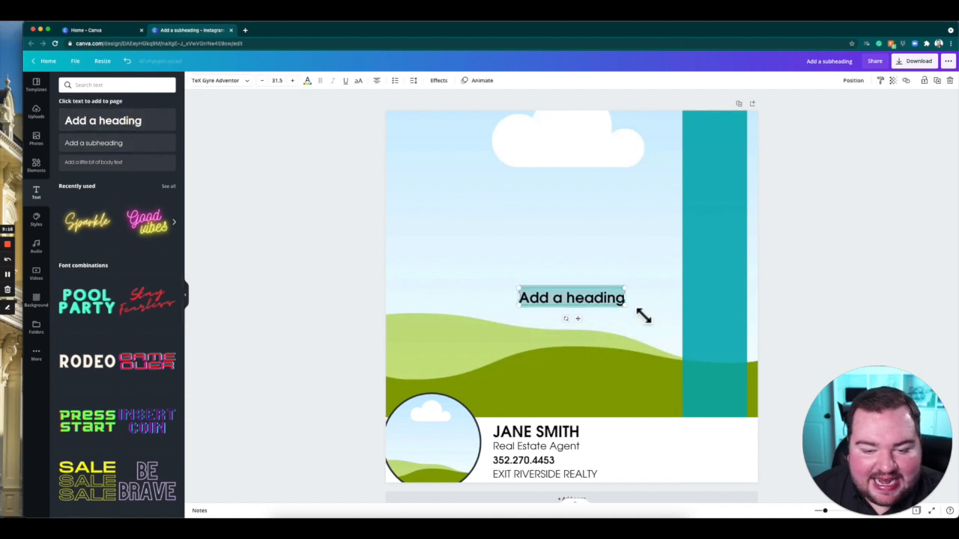
{"action": "type", "text": "NEW LISTING"}
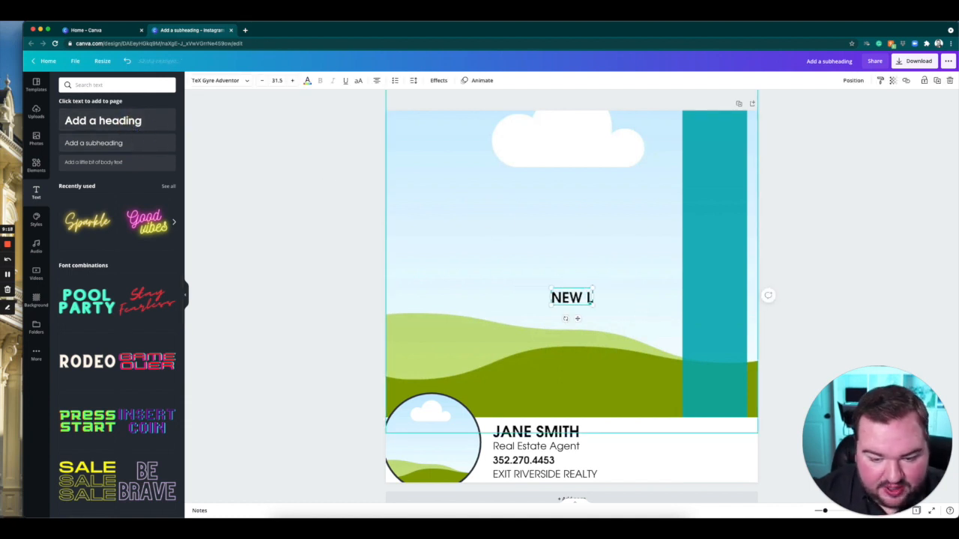
{"action": "left_click", "coordinate": [837, 295]}
Enlarge the NEW LISTING heading to size 76.3, rotate it vertically and fit it on one line over the teal bar.
{"action": "left_click", "coordinate": [613, 302]}
{"action": "left_click_drag", "start_coordinate": [642, 320], "coordinate": [715, 361]}
{"action": "left_click_drag", "start_coordinate": [641, 353], "coordinate": [564, 322]}
{"action": "left_click_drag", "start_coordinate": [651, 328], "coordinate": [702, 273]}
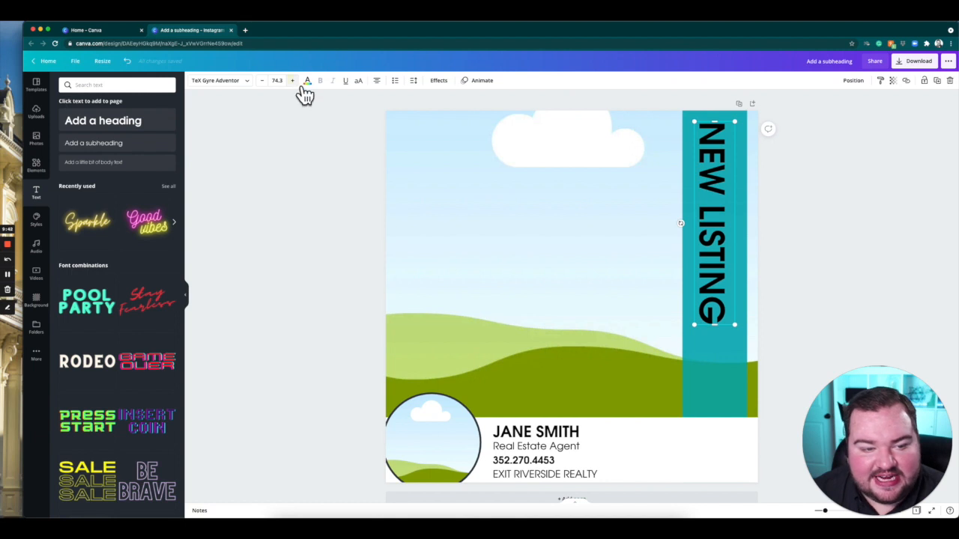
{"action": "left_click", "coordinate": [300, 84]}
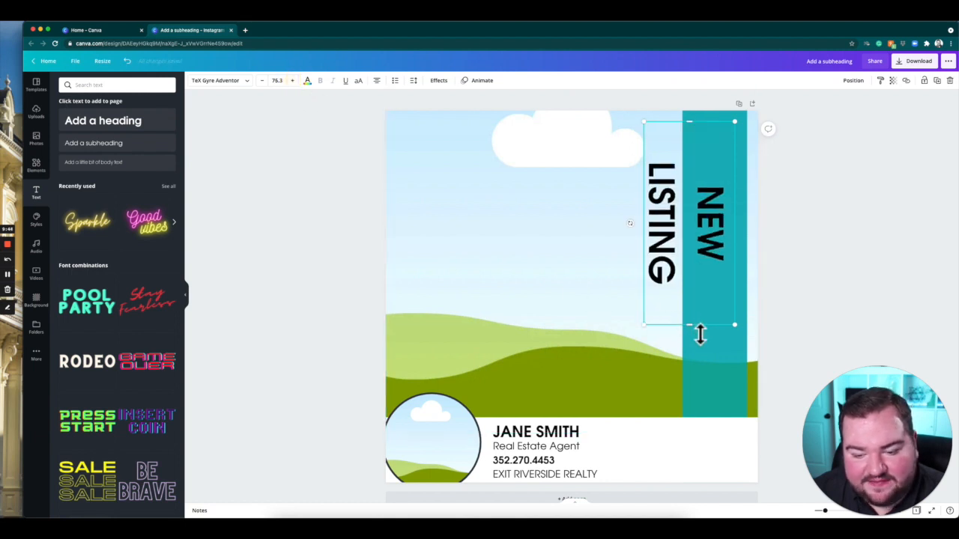
{"action": "left_click_drag", "start_coordinate": [704, 357], "coordinate": [707, 380]}
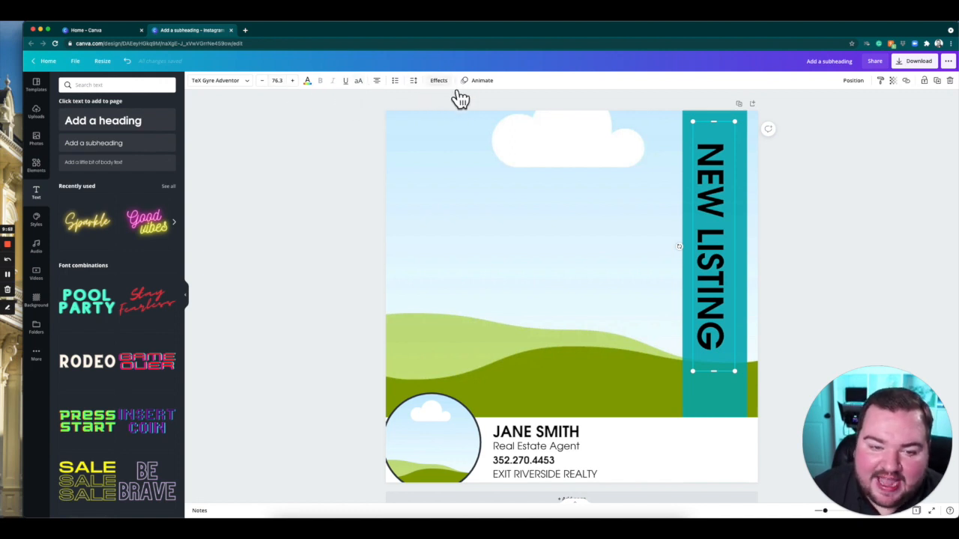
Try the Shadow text effect on the NEW LISTING heading and undo it.
{"action": "left_click", "coordinate": [449, 84]}
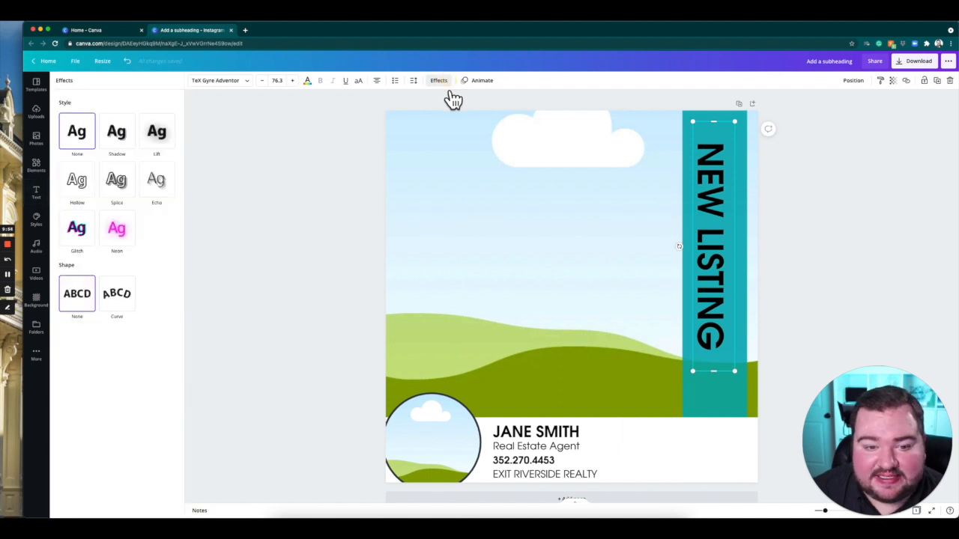
{"action": "left_click", "coordinate": [133, 155]}
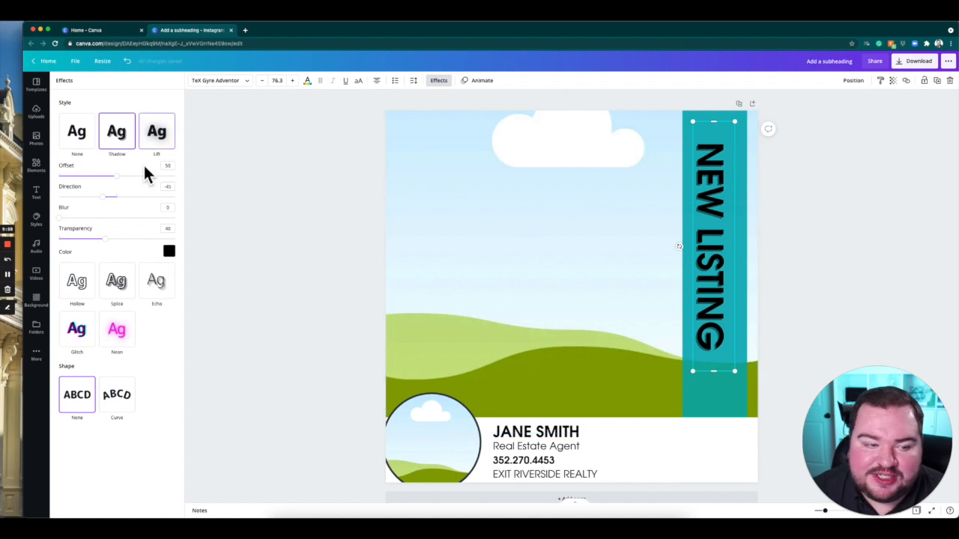
{"action": "key", "text": "super+z"}
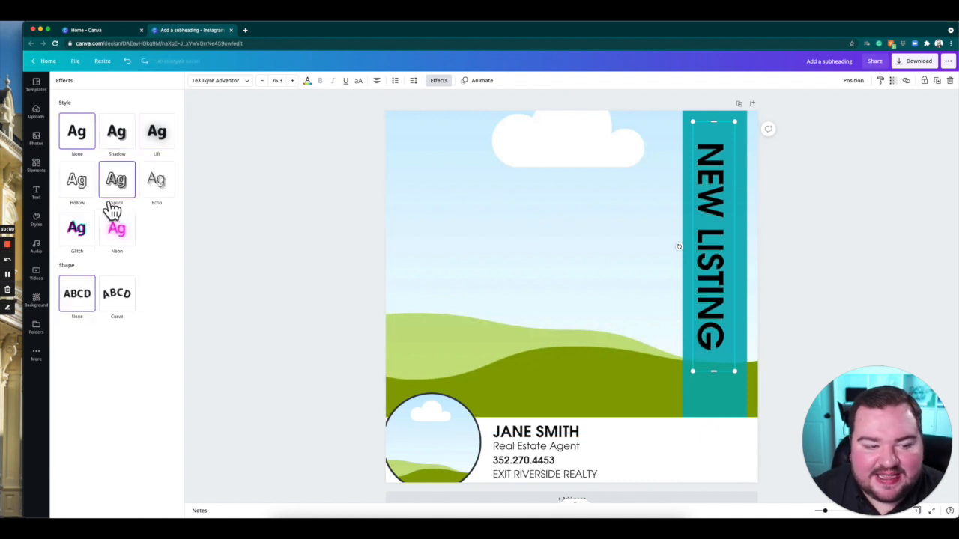
Try the Splice effect on the heading with white colour, offset 49 and thickness 45, shifting the text slightly on the bar.
{"action": "left_click", "coordinate": [132, 197]}
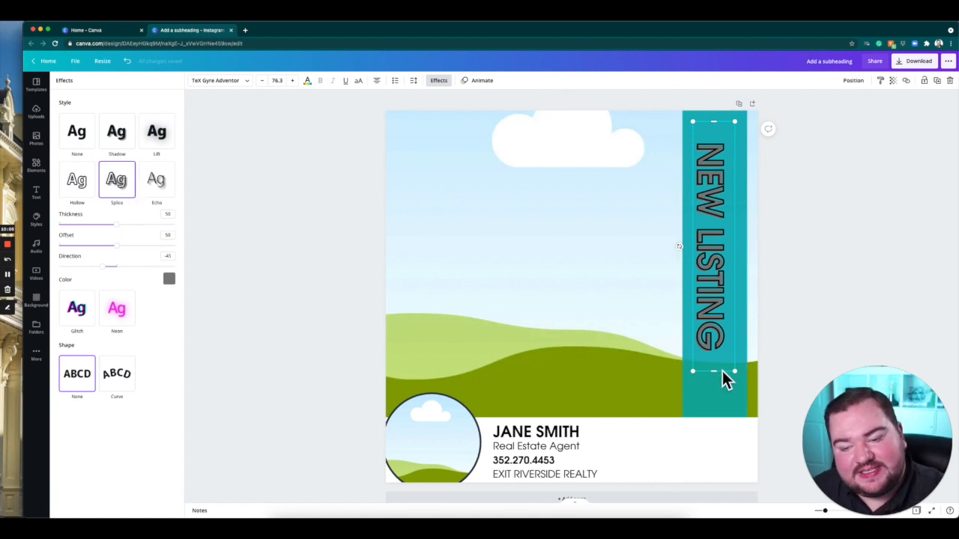
{"action": "left_click_drag", "start_coordinate": [719, 220], "coordinate": [720, 209]}
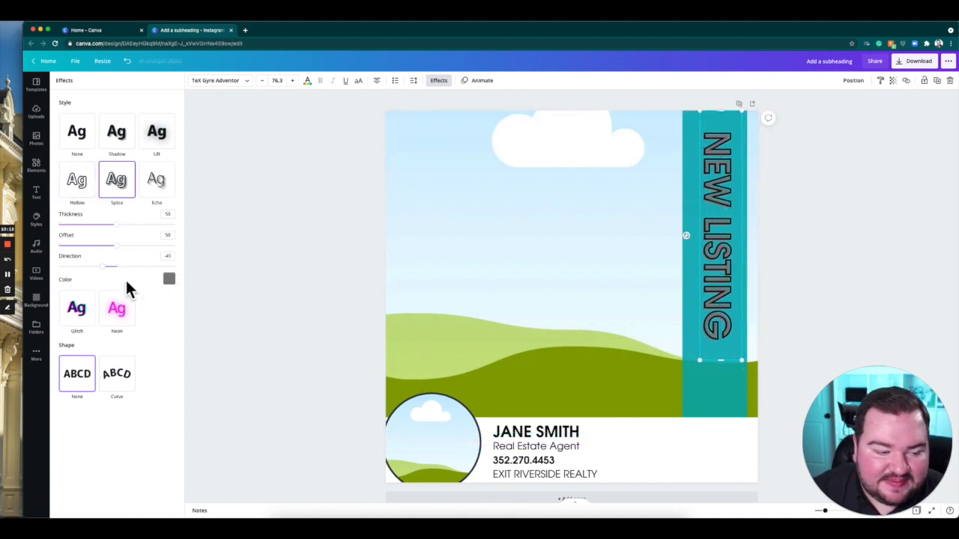
{"action": "left_click", "coordinate": [170, 280]}
{"action": "left_click", "coordinate": [146, 313]}
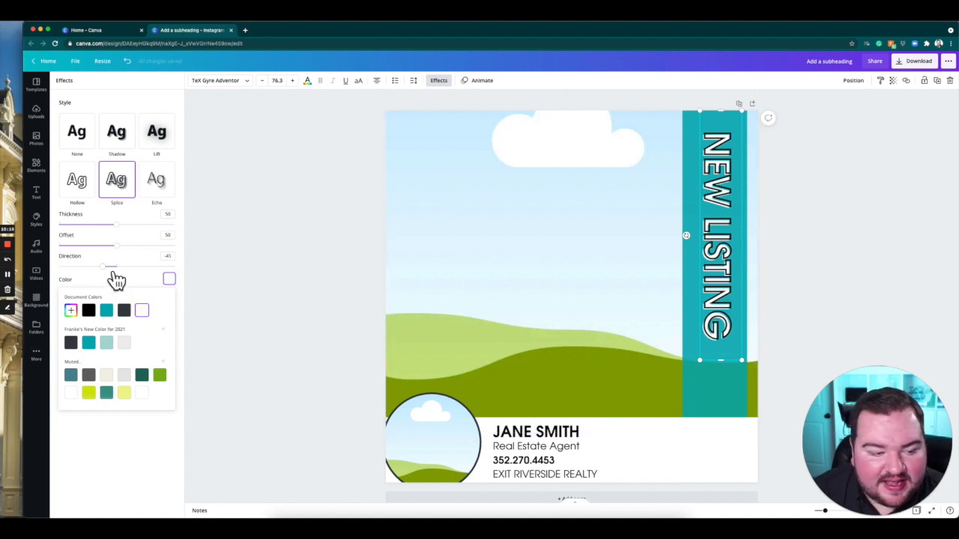
{"action": "mouse_move", "coordinate": [133, 259]}
{"action": "left_mouse_down"}
{"action": "mouse_move", "coordinate": [122, 259]}
{"action": "mouse_move", "coordinate": [130, 259]}
{"action": "left_mouse_up"}
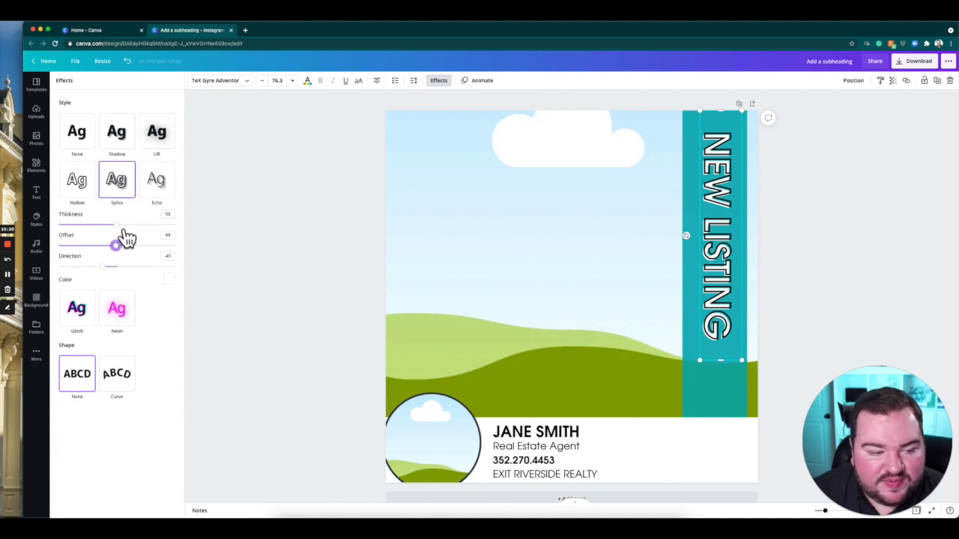
{"action": "mouse_move", "coordinate": [128, 238]}
{"action": "left_mouse_down"}
{"action": "mouse_move", "coordinate": [107, 239]}
{"action": "mouse_move", "coordinate": [125, 240]}
{"action": "left_mouse_up"}
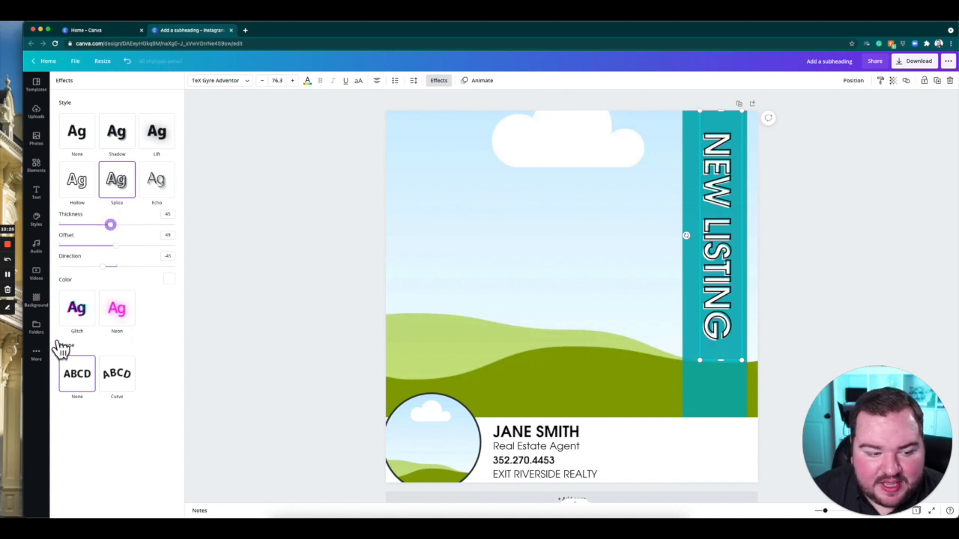
Try the Glitch and Echo text effects on the heading in turn.
{"action": "left_click", "coordinate": [89, 321]}
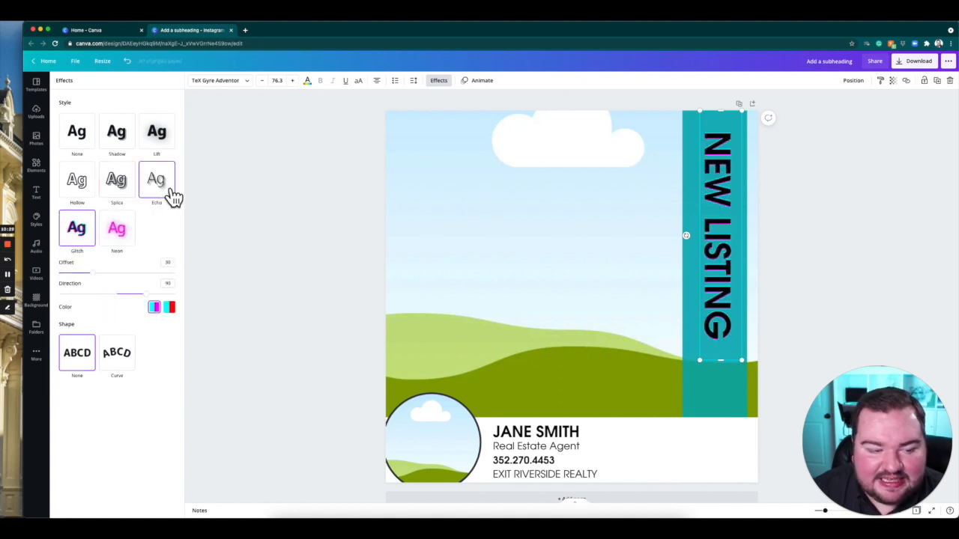
{"action": "left_click", "coordinate": [178, 193]}
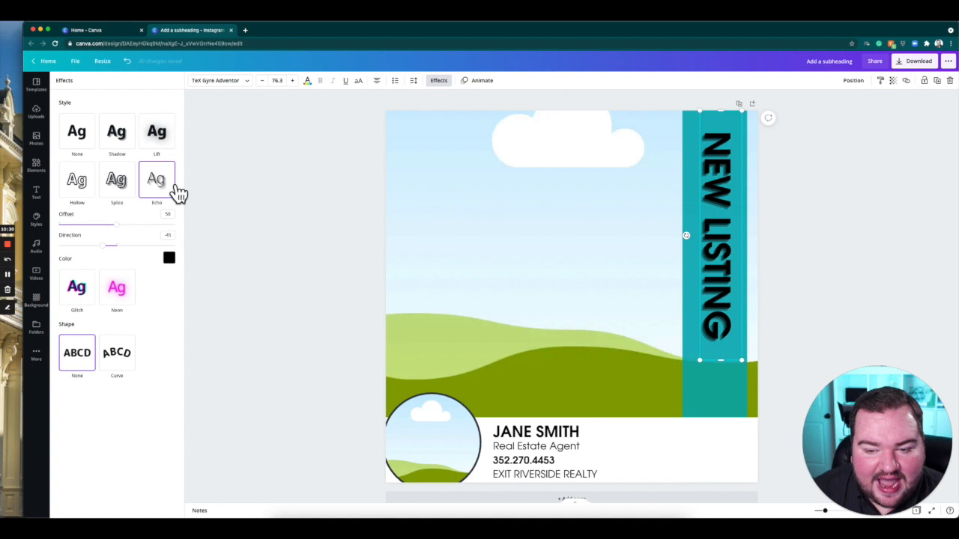
Apply the Splice effect to the NEW LISTING heading with white as its colour.
{"action": "left_click", "coordinate": [134, 196]}
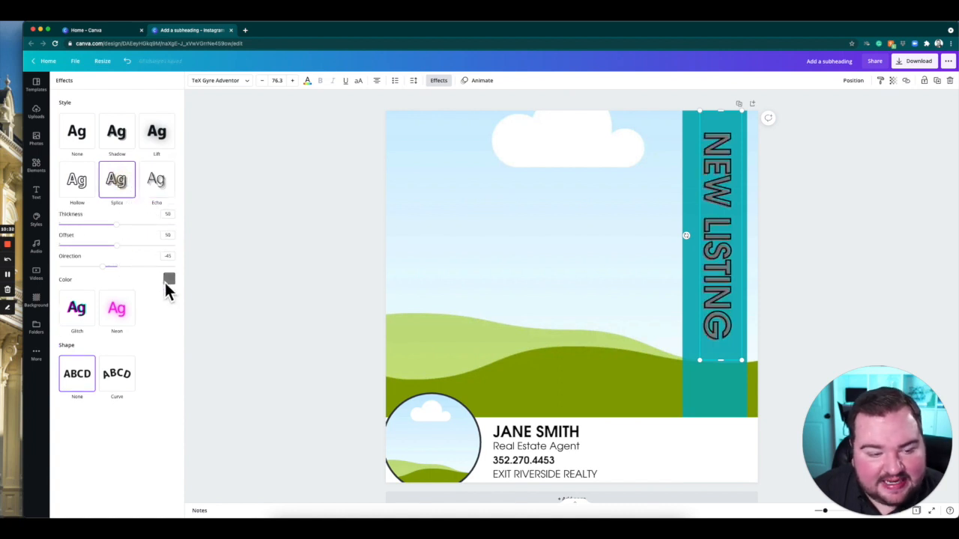
{"action": "left_click", "coordinate": [167, 282]}
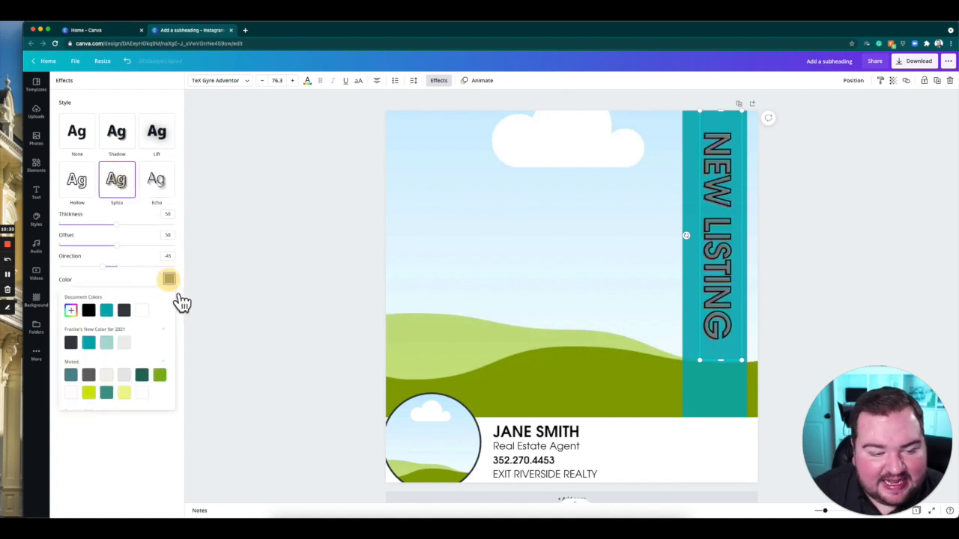
{"action": "left_click", "coordinate": [108, 344]}
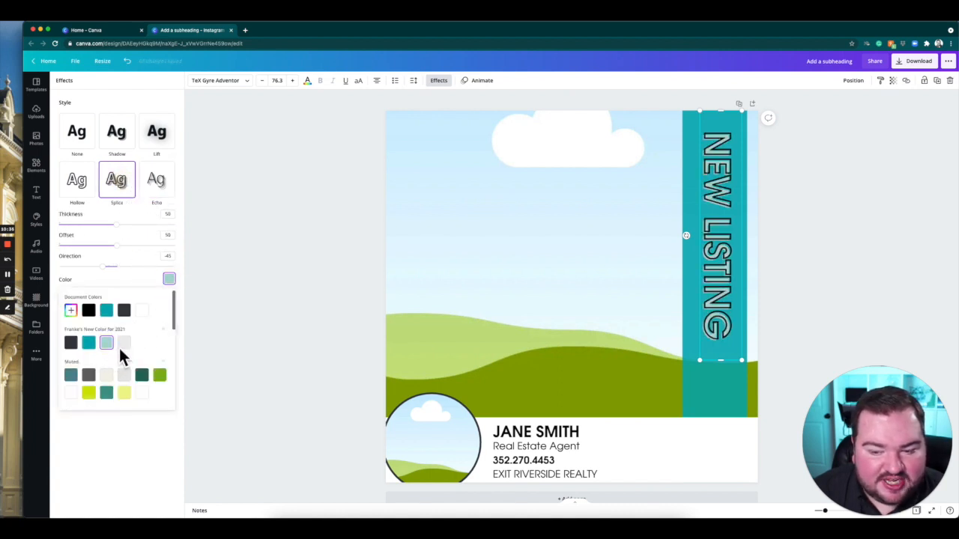
{"action": "left_click", "coordinate": [142, 310]}
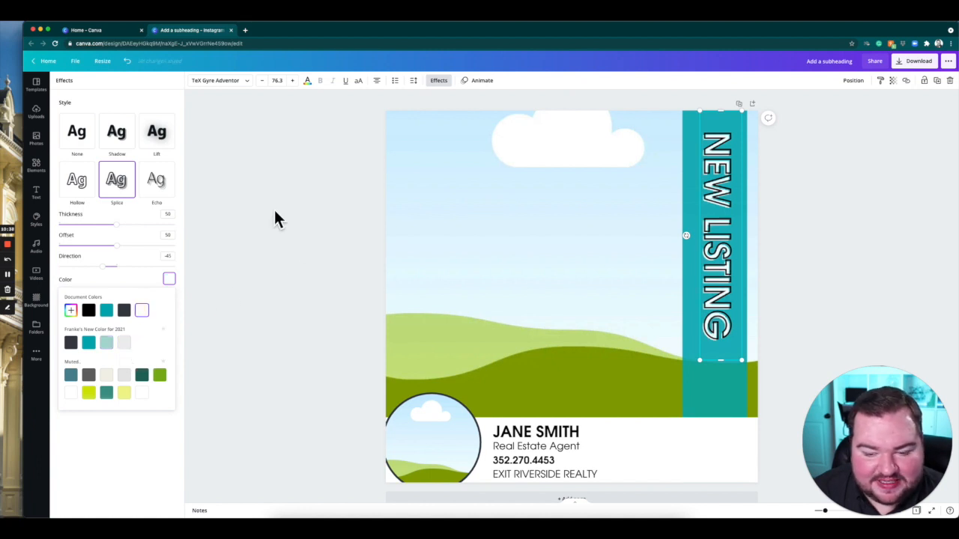
{"action": "left_click", "coordinate": [132, 460]}
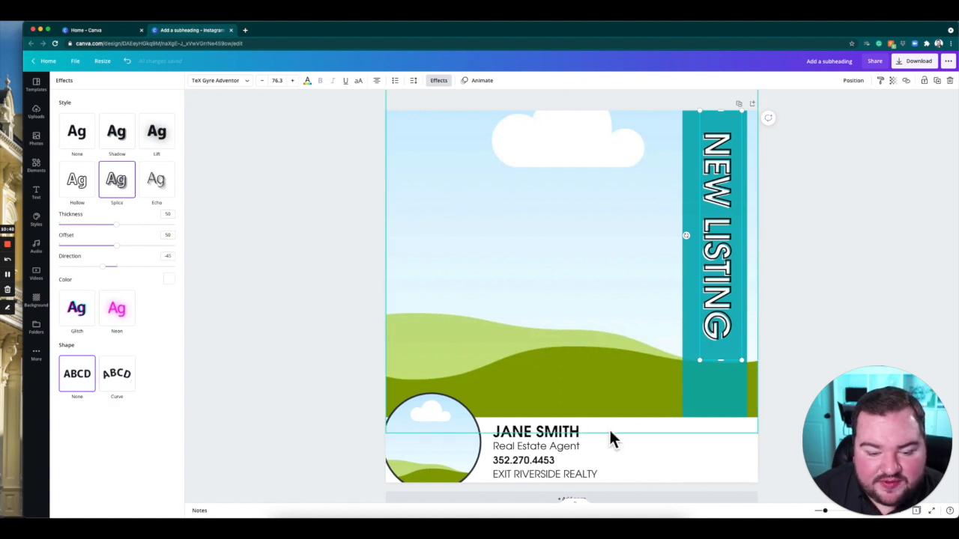
Try the Curve shape on the heading with a curve of 5, and return the shape to None.
{"action": "left_click", "coordinate": [127, 385]}
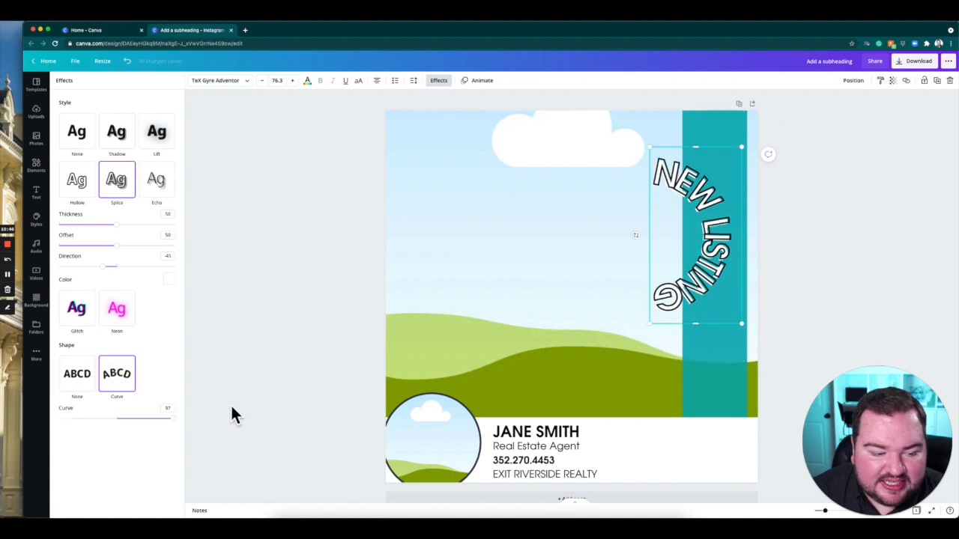
{"action": "left_click_drag", "start_coordinate": [180, 426], "coordinate": [132, 437]}
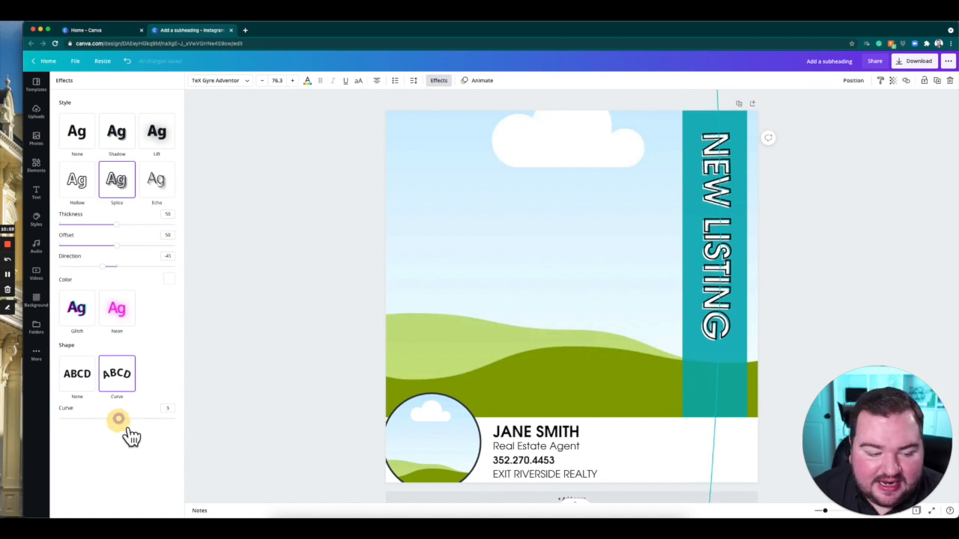
{"action": "left_click", "coordinate": [88, 386]}
Move the NEW LISTING heading up and against the right edge of the teal bar.
{"action": "left_click", "coordinate": [247, 299]}
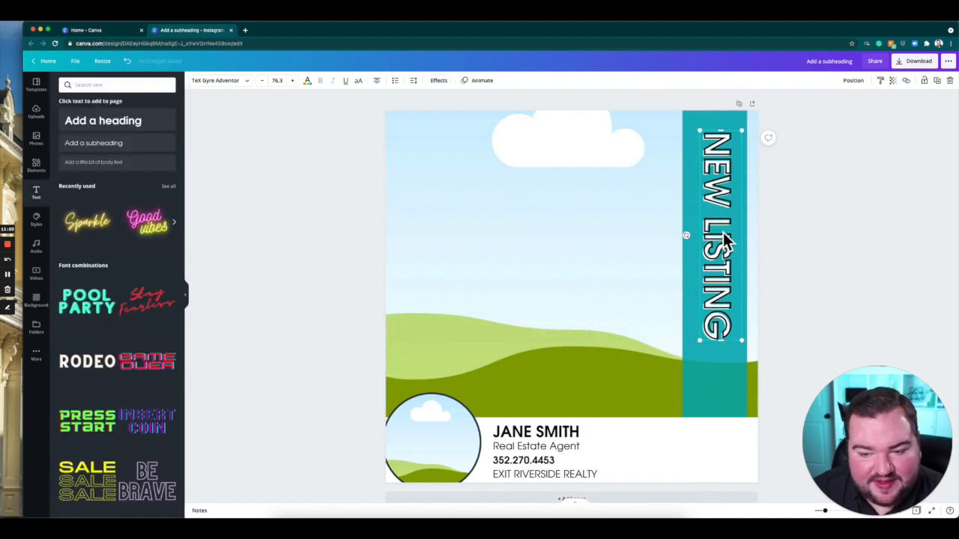
{"action": "left_click", "coordinate": [839, 222]}
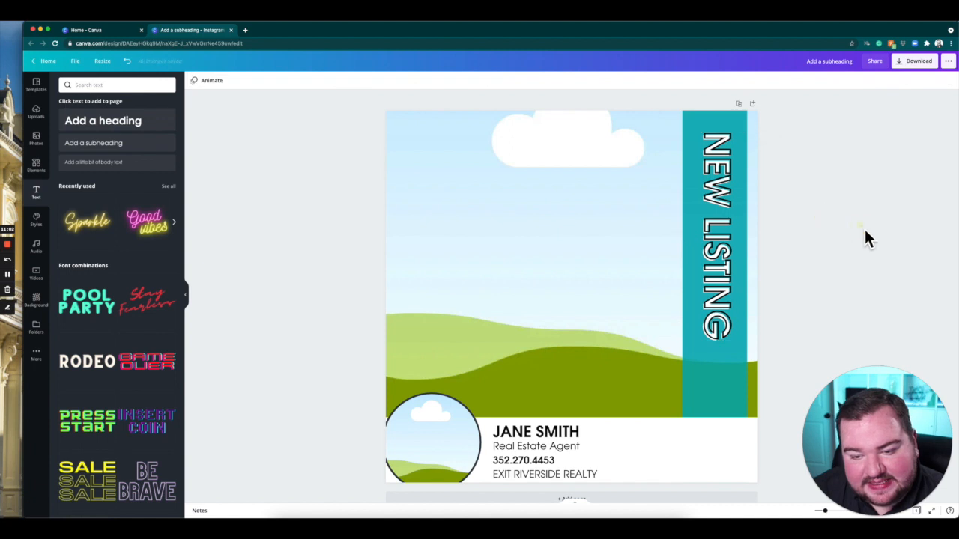
{"action": "left_click_drag", "start_coordinate": [722, 224], "coordinate": [734, 218]}
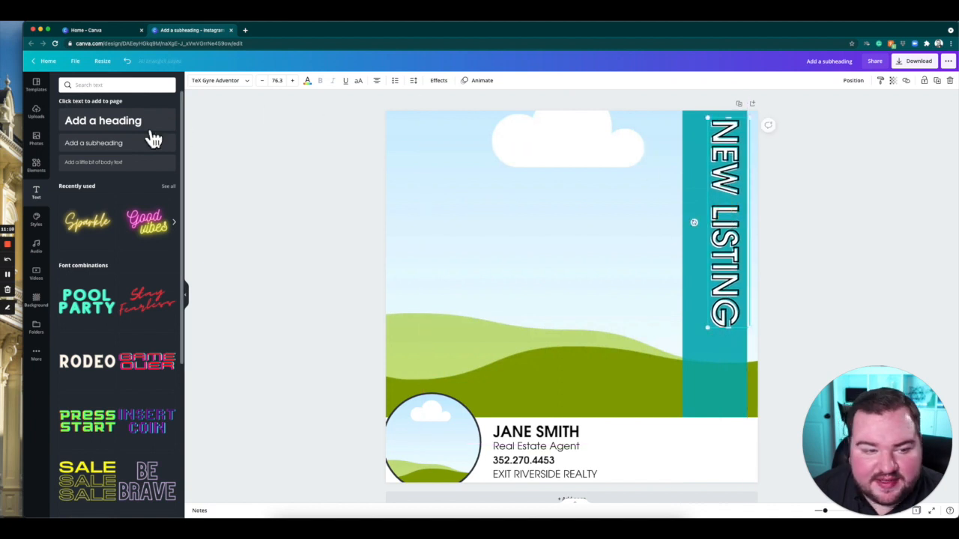
Add a subheading below NEW LISTING, widen its box to a single line and enter the property's street address and city.
{"action": "left_click", "coordinate": [100, 143]}
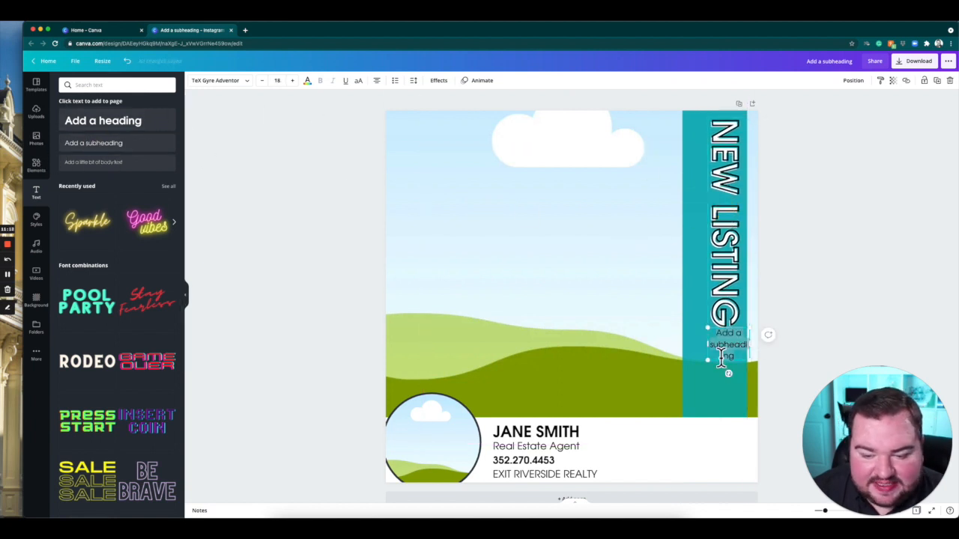
{"action": "left_click_drag", "start_coordinate": [715, 355], "coordinate": [515, 354]}
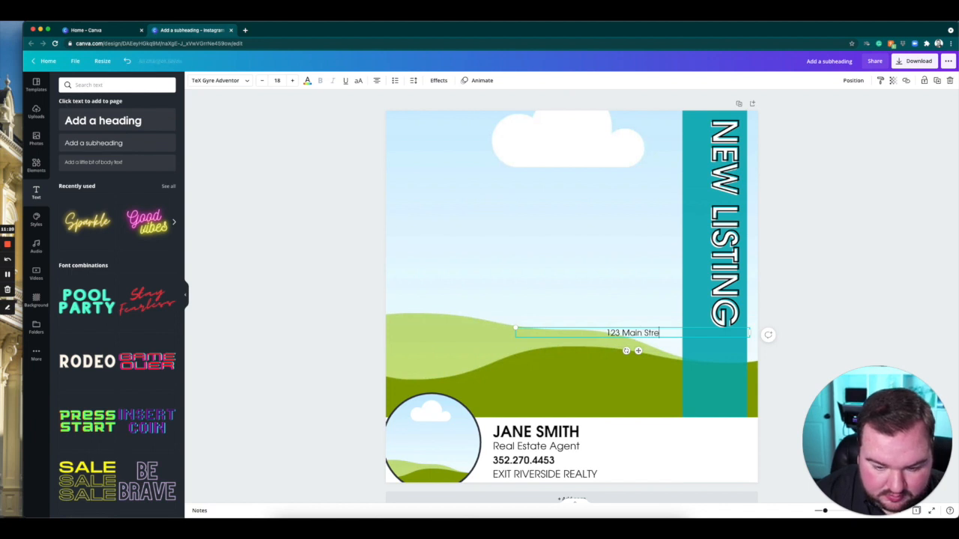
{"action": "type", "text": "Ocala, FL"}
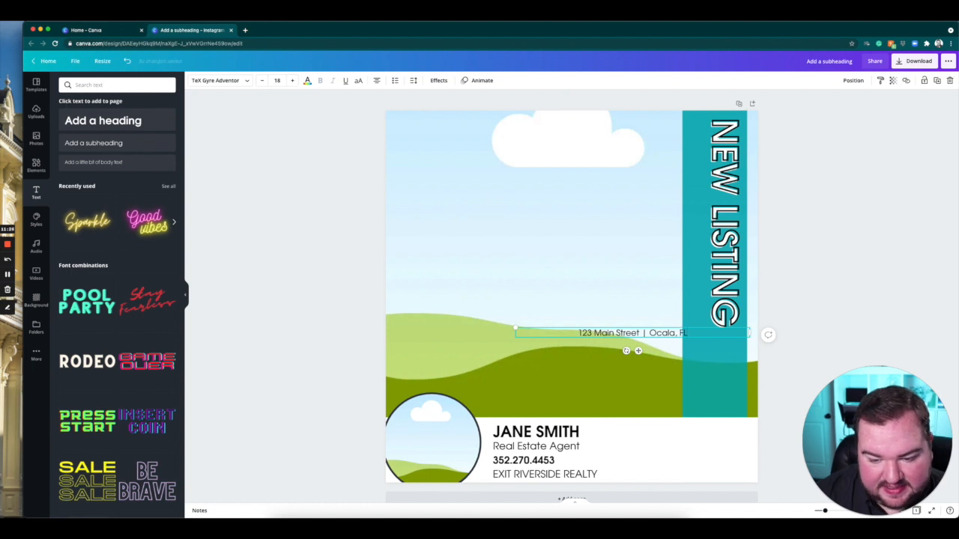
Select the address line and try a cursive AyrSaturday Night script font on it.
{"action": "left_click_drag", "start_coordinate": [699, 337], "coordinate": [520, 332]}
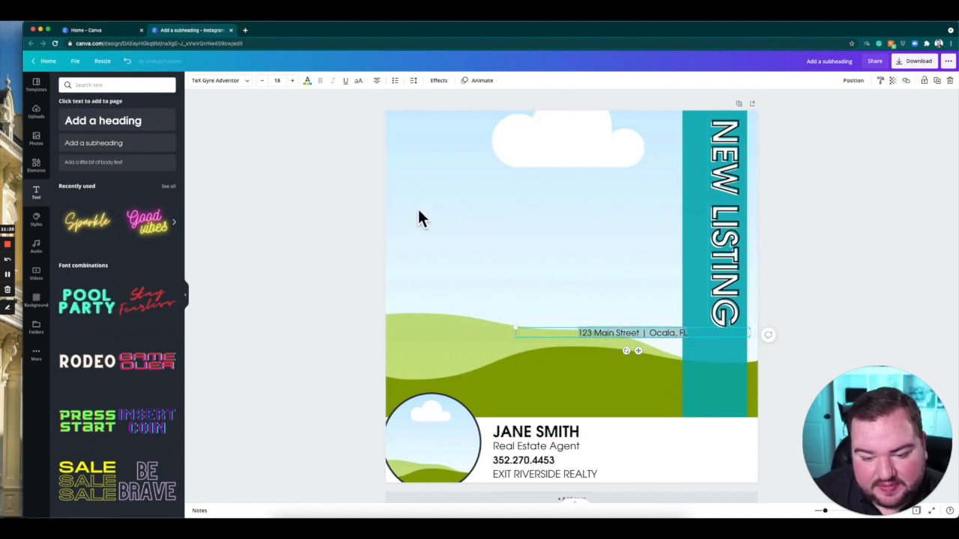
{"action": "left_click", "coordinate": [243, 83]}
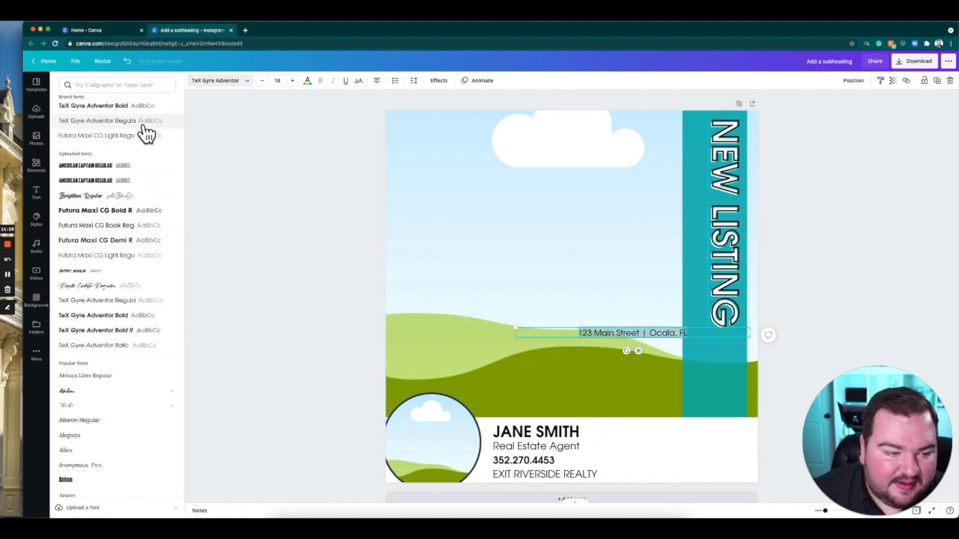
{"action": "scroll", "coordinate": [116, 326], "scroll_direction": "down", "scroll_amount": 1}
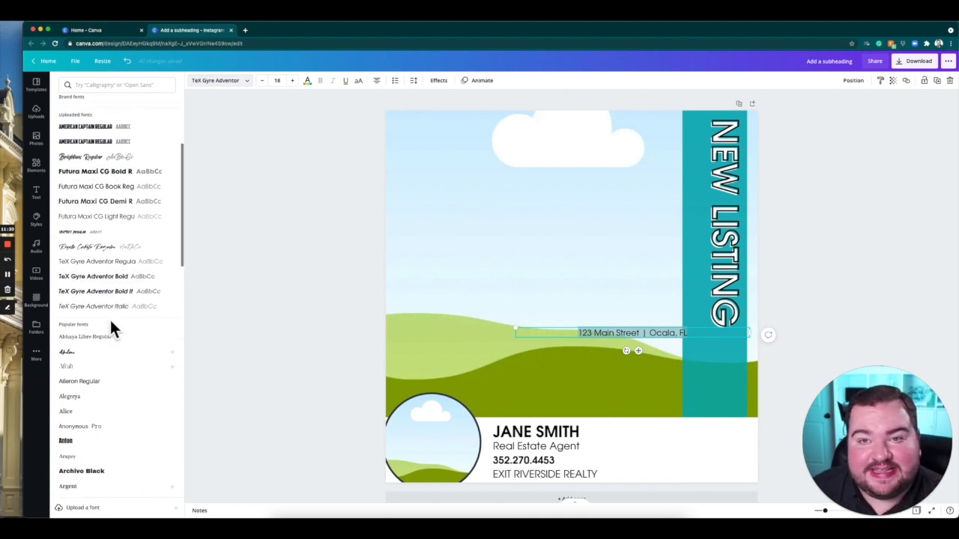
{"action": "scroll", "coordinate": [109, 330], "scroll_direction": "down", "scroll_amount": 15}
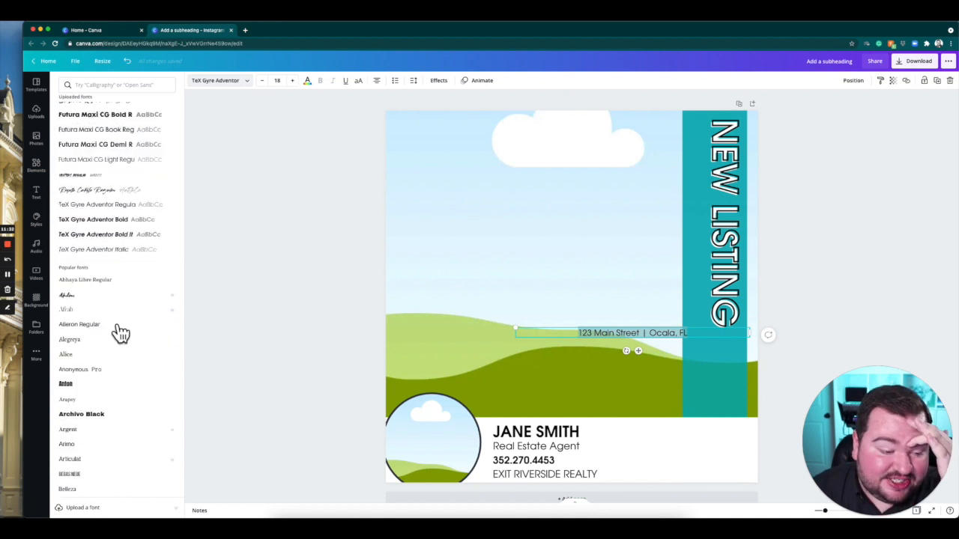
{"action": "scroll", "coordinate": [116, 331], "scroll_direction": "down", "scroll_amount": 10}
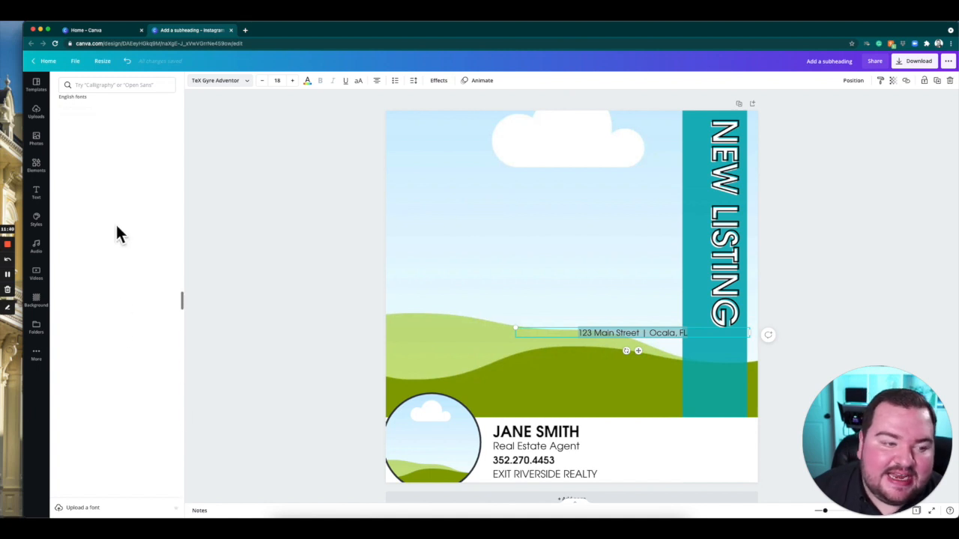
{"action": "left_click", "coordinate": [130, 86]}
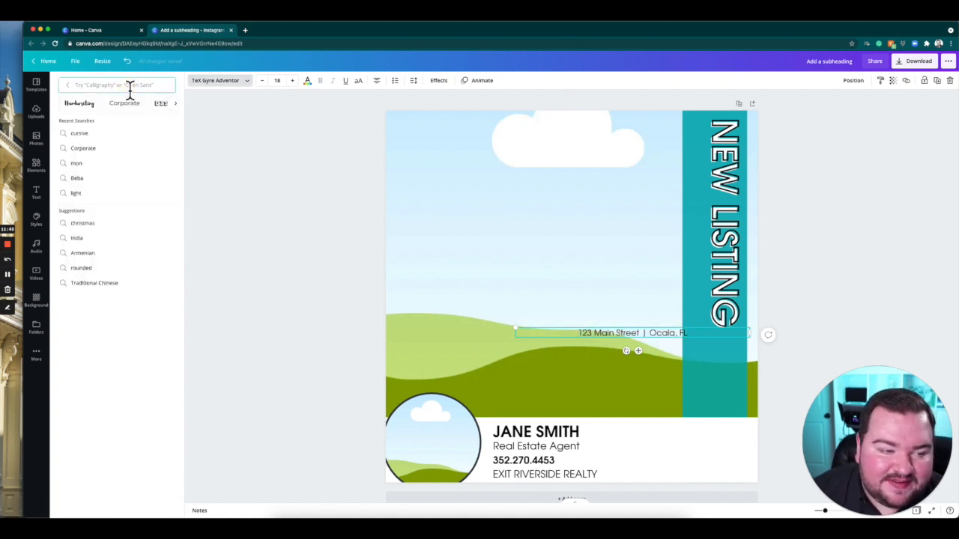
{"action": "left_click", "coordinate": [126, 138]}
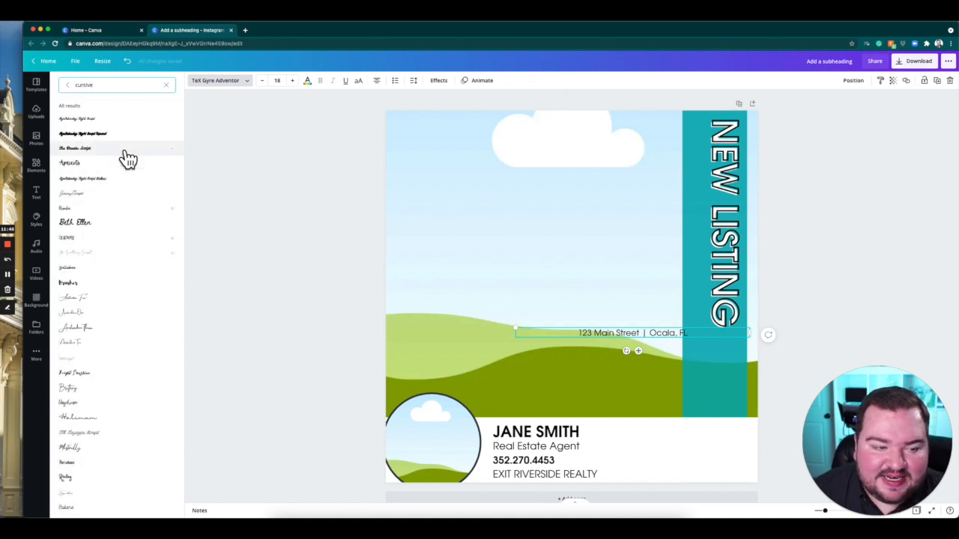
{"action": "left_click", "coordinate": [105, 180]}
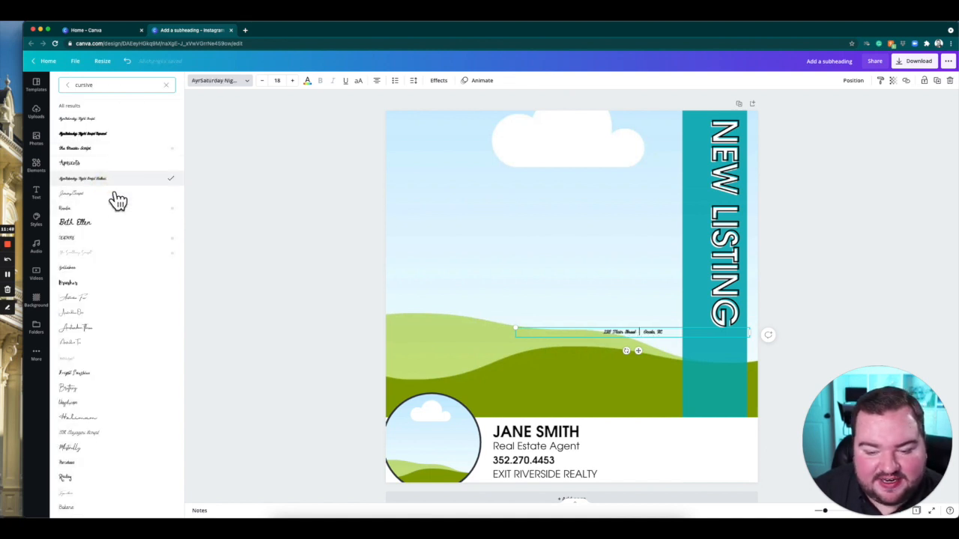
Set the address line to HK Gothic Light from the Corporate fonts, at size 31.
{"action": "left_click", "coordinate": [66, 85]}
{"action": "left_click", "coordinate": [111, 87]}
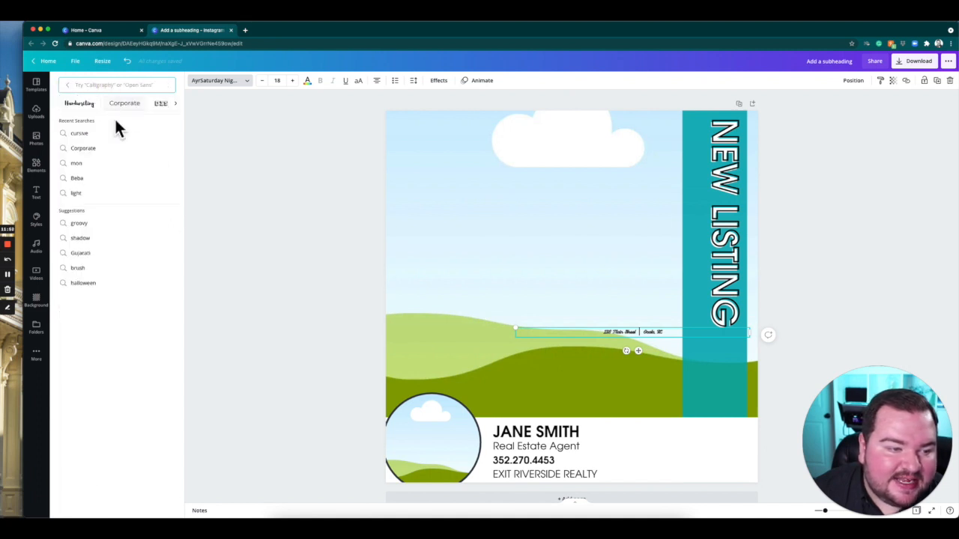
{"action": "left_click", "coordinate": [126, 104]}
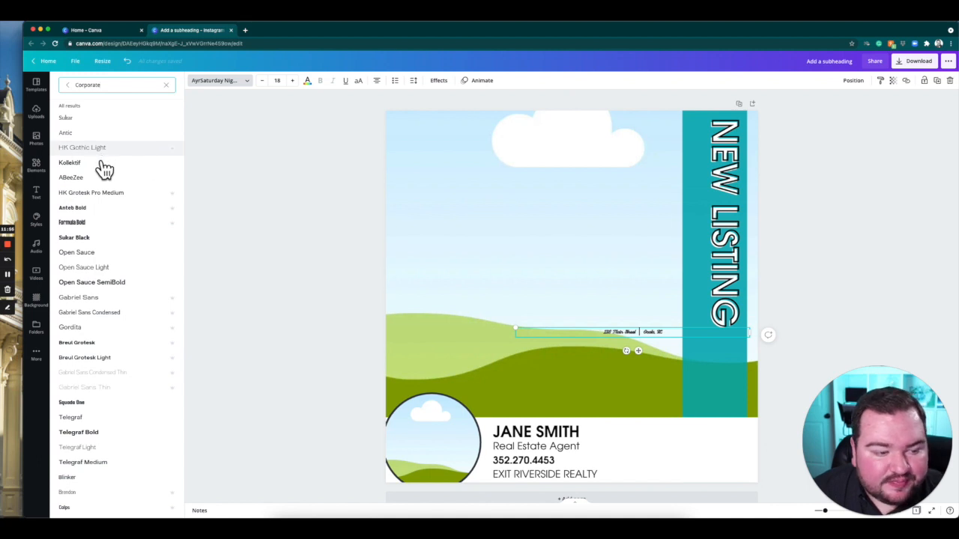
{"action": "left_click", "coordinate": [105, 224]}
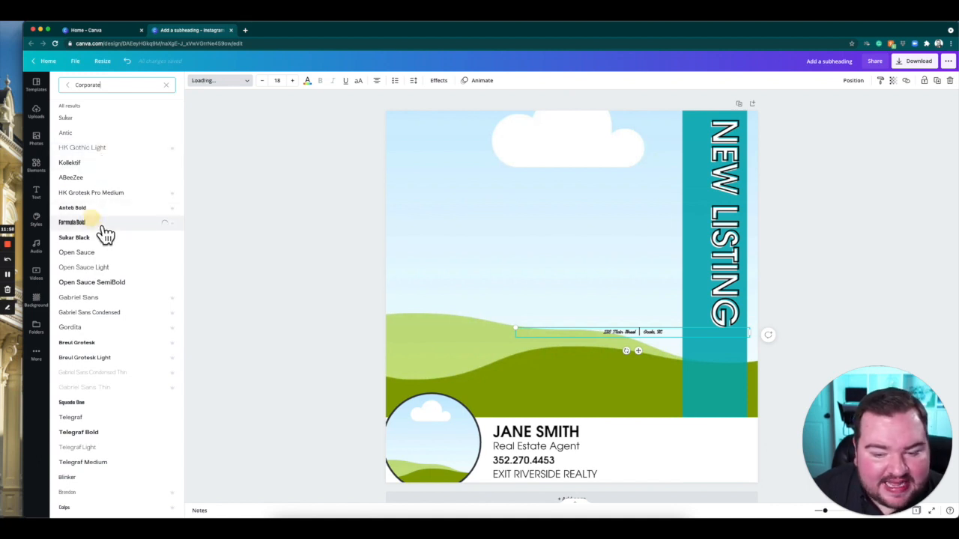
{"action": "left_click", "coordinate": [99, 147]}
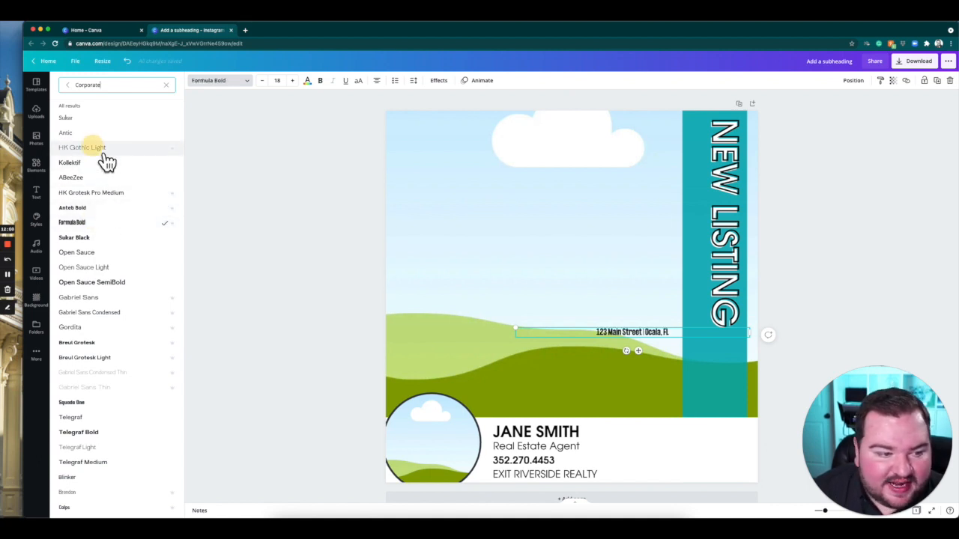
{"action": "left_click", "coordinate": [90, 120]}
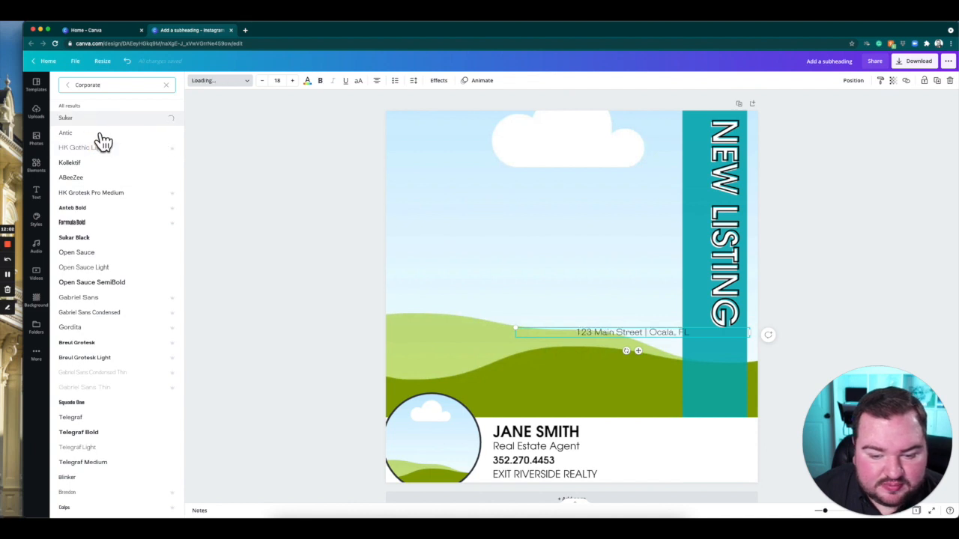
{"action": "left_click", "coordinate": [103, 149]}
{"action": "left_click", "coordinate": [293, 81]}
{"action": "left_click", "coordinate": [293, 82]}
{"action": "left_click", "coordinate": [294, 82]}
Rotate the address line so it reads vertically in the same direction as the NEW LISTING heading.
{"action": "left_click_drag", "start_coordinate": [635, 366], "coordinate": [559, 337]}
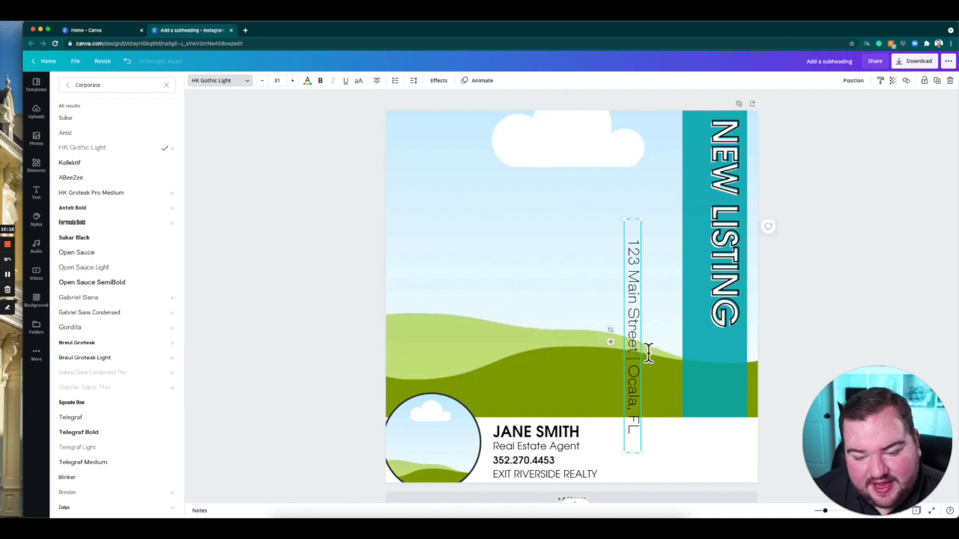
{"action": "left_click", "coordinate": [36, 193]}
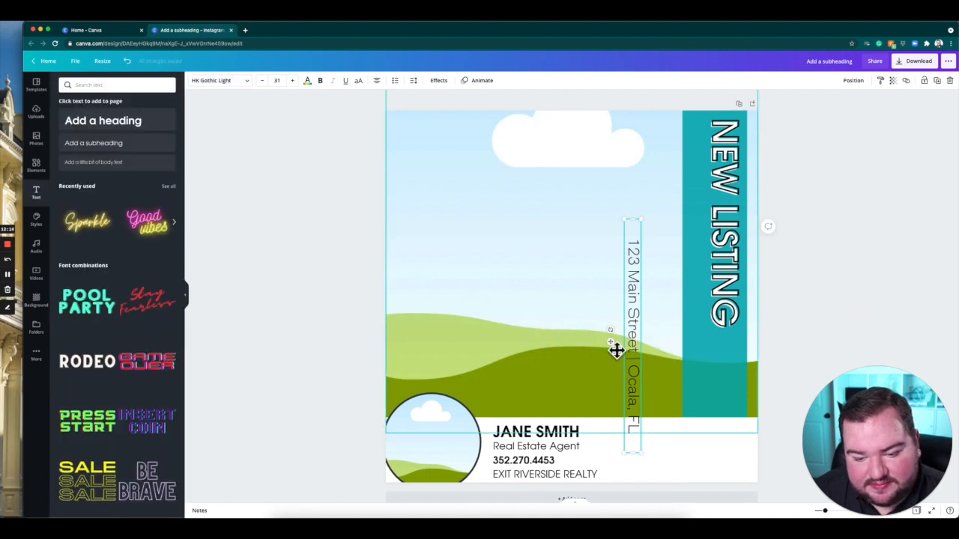
{"action": "left_click_drag", "start_coordinate": [609, 330], "coordinate": [618, 339]}
{"action": "left_click", "coordinate": [304, 349]}
Move the vertical address onto the teal bar, just left of NEW LISTING, and colour it white.
{"action": "left_click", "coordinate": [633, 318]}
{"action": "left_click_drag", "start_coordinate": [691, 256], "coordinate": [700, 210]}
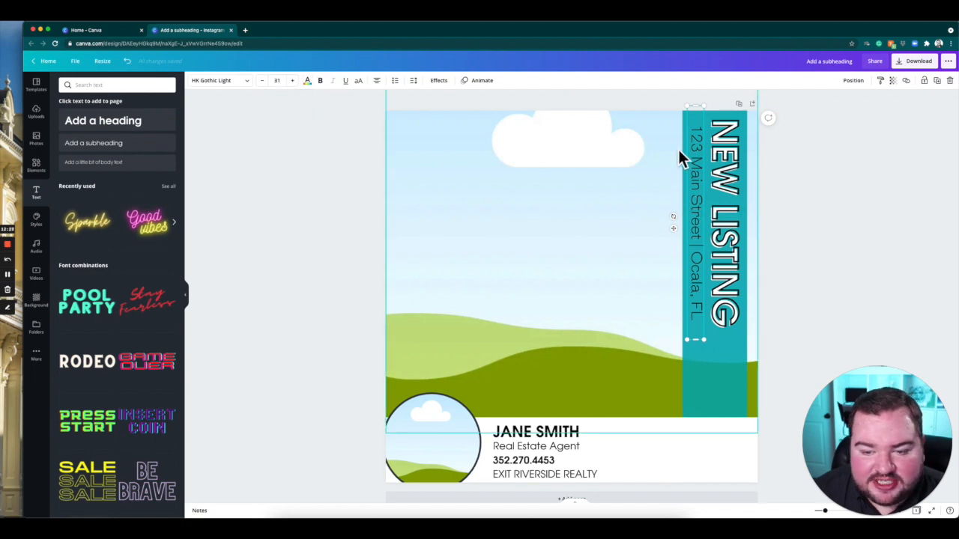
{"action": "left_click", "coordinate": [307, 81]}
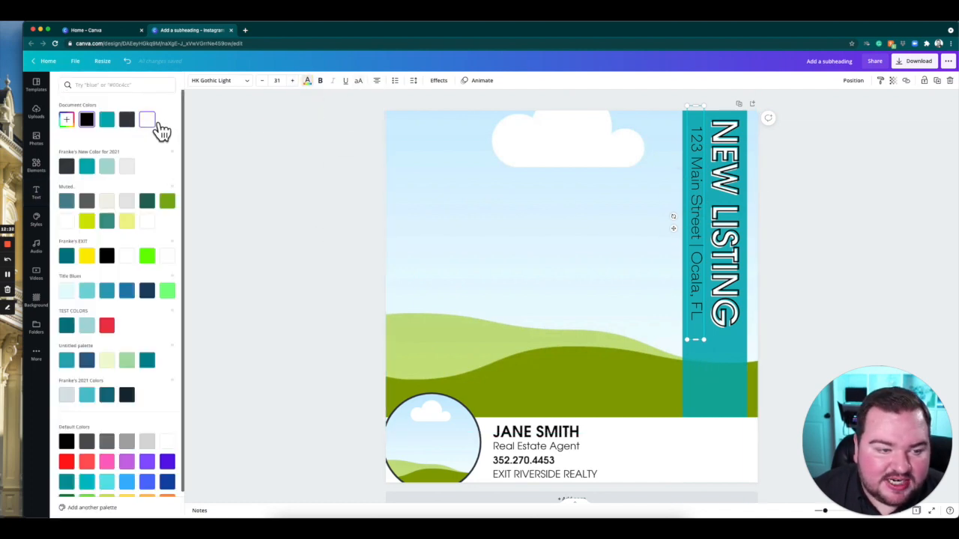
{"action": "left_click", "coordinate": [367, 270]}
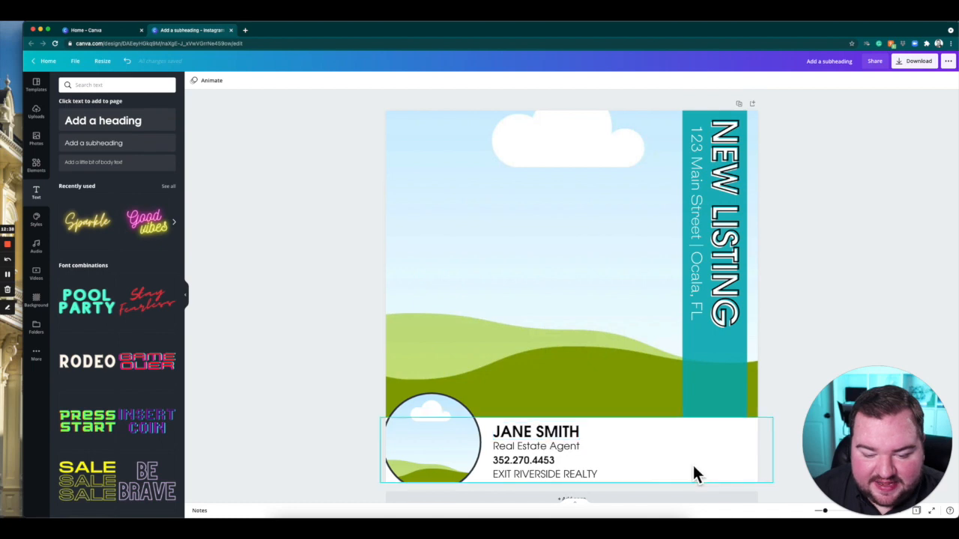
Add the white EXIT logo from the uploads, sized to fit and centred near the lower end of the teal bar.
{"action": "left_click", "coordinate": [36, 111]}
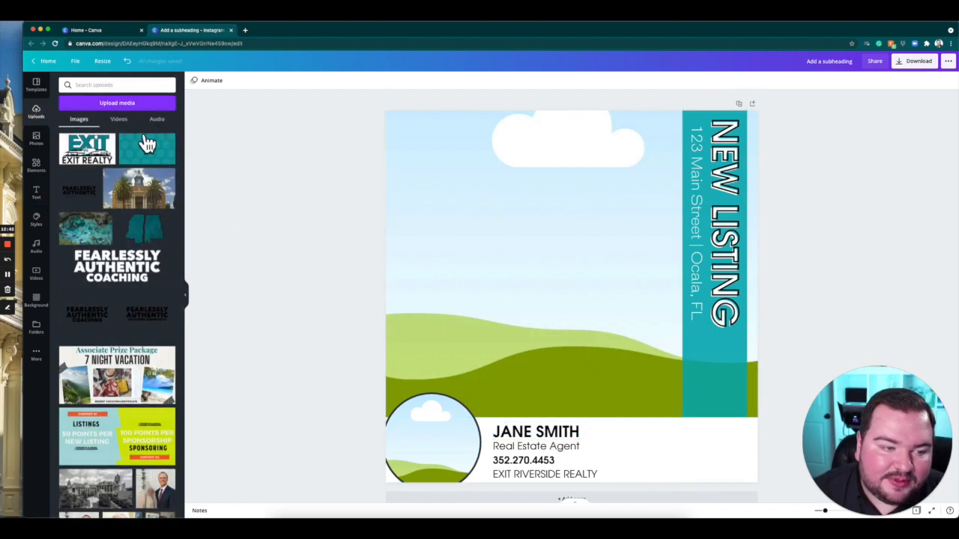
{"action": "scroll", "coordinate": [150, 304], "scroll_direction": "down", "scroll_amount": 15}
{"action": "scroll", "coordinate": [142, 301], "scroll_direction": "down", "scroll_amount": 10}
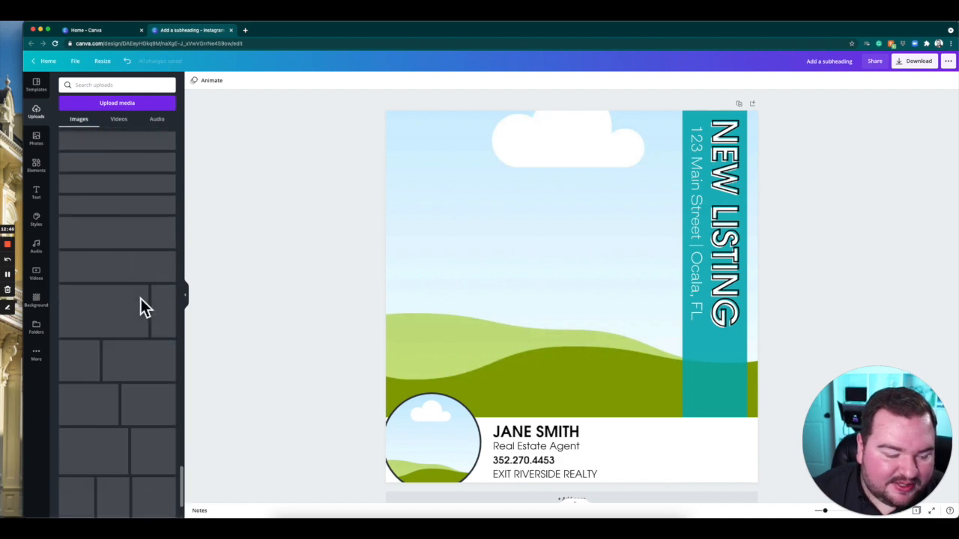
{"action": "scroll", "coordinate": [140, 299], "scroll_direction": "down", "scroll_amount": 10}
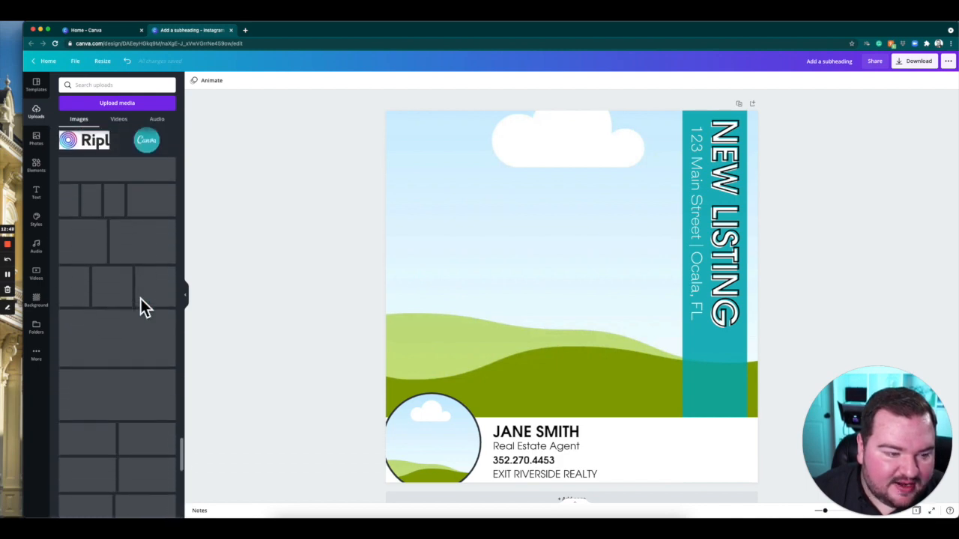
{"action": "scroll", "coordinate": [140, 298], "scroll_direction": "down", "scroll_amount": 2}
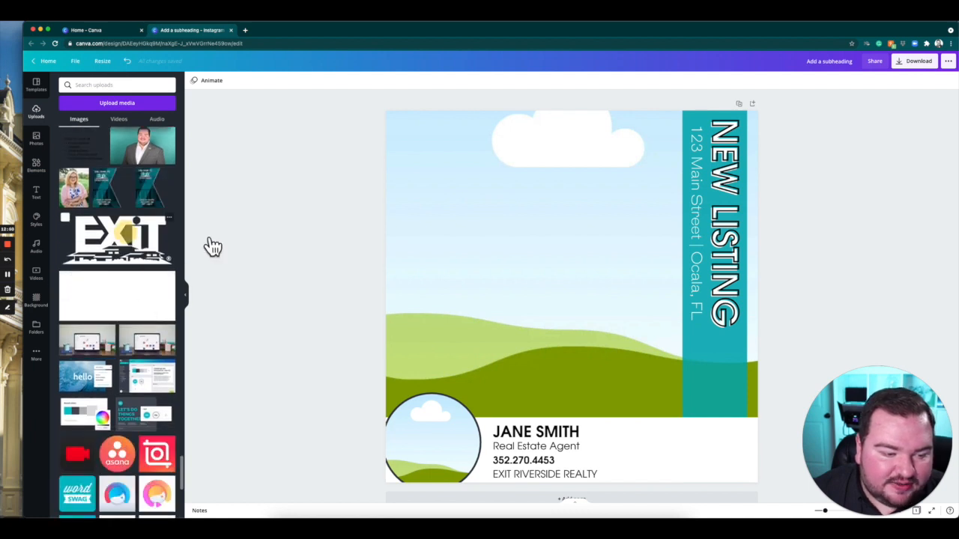
{"action": "left_click_drag", "start_coordinate": [213, 247], "coordinate": [628, 309]}
{"action": "left_click_drag", "start_coordinate": [696, 361], "coordinate": [724, 389]}
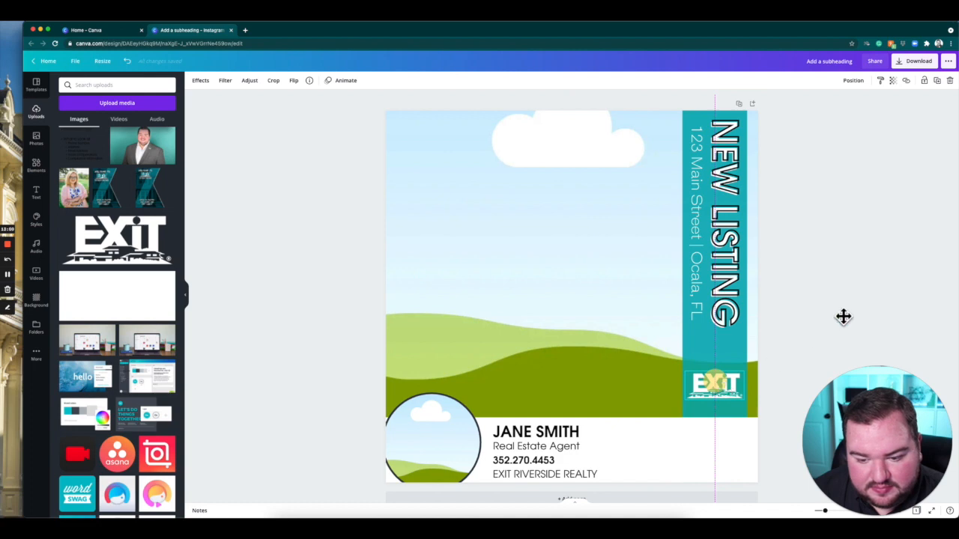
Move the NEW LISTING heading and the address line slightly down the teal bar, keeping them side by side.
{"action": "left_click", "coordinate": [729, 291]}
{"action": "mouse_move", "coordinate": [728, 285]}
{"action": "left_mouse_down"}
{"action": "mouse_move", "coordinate": [730, 304]}
{"action": "mouse_move", "coordinate": [728, 293]}
{"action": "left_mouse_up"}
{"action": "left_click", "coordinate": [696, 251]}
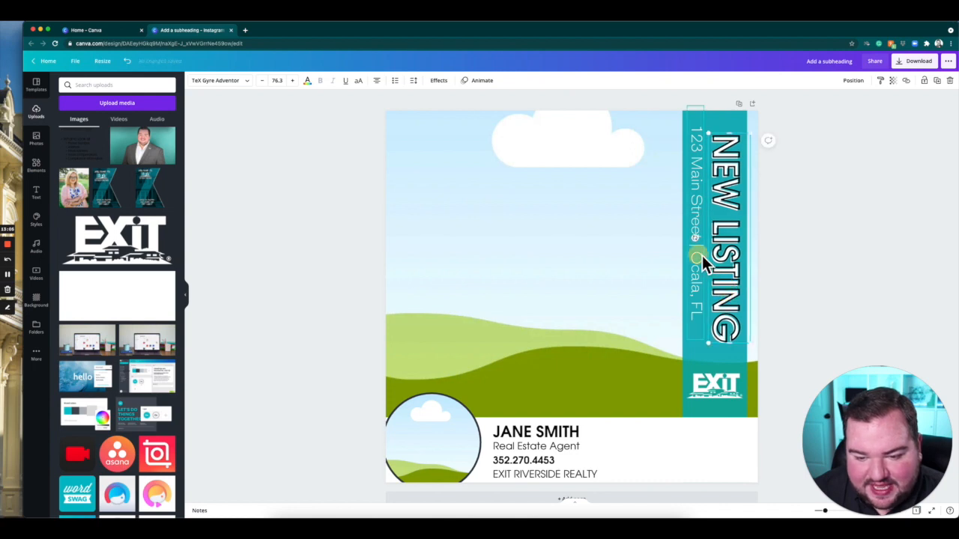
{"action": "left_click_drag", "start_coordinate": [704, 271], "coordinate": [705, 271]}
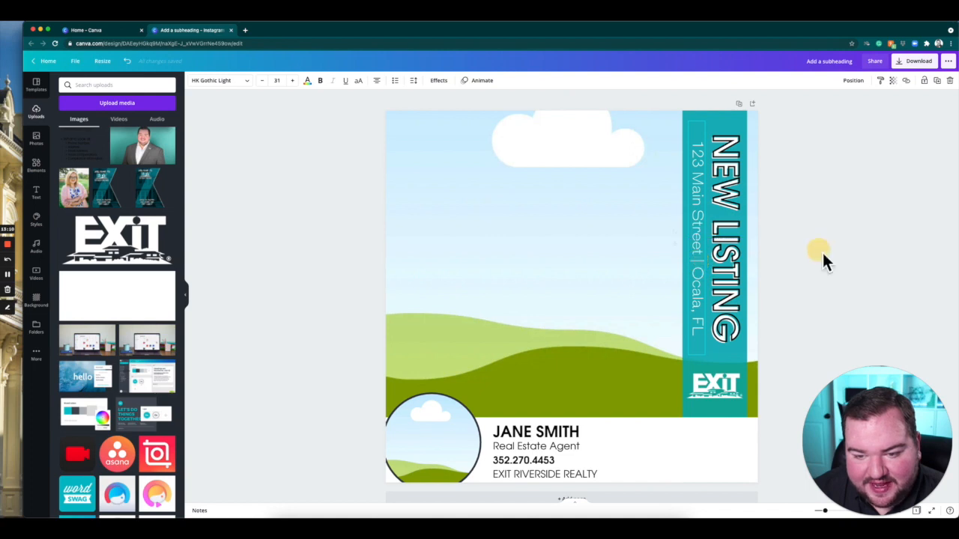
Nudge the EXIT RIVERSIDE REALTY line slightly down below the phone number.
{"action": "left_click", "coordinate": [551, 435]}
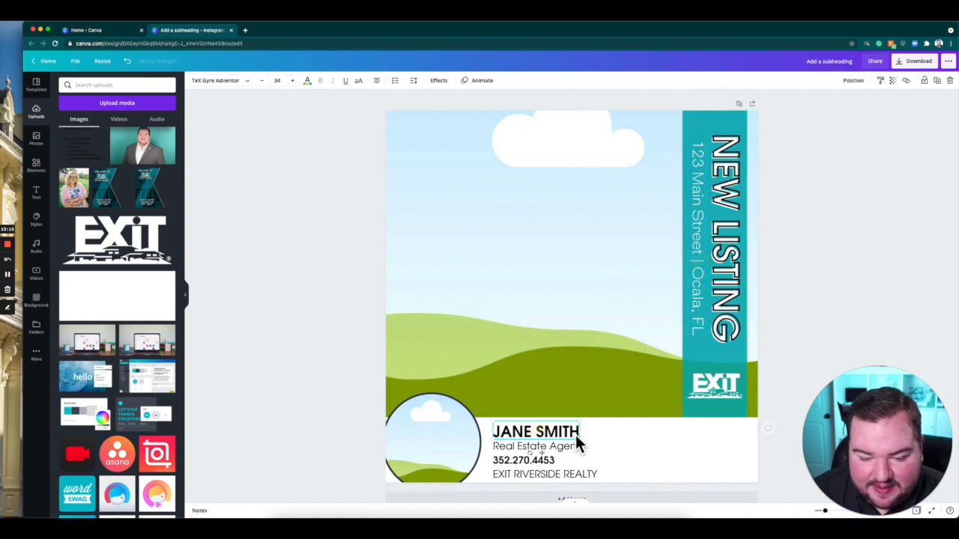
{"action": "left_click", "coordinate": [562, 476]}
{"action": "mouse_move", "coordinate": [579, 473]}
{"action": "left_mouse_down"}
{"action": "mouse_move", "coordinate": [636, 482]}
{"action": "mouse_move", "coordinate": [559, 483]}
{"action": "mouse_move", "coordinate": [573, 480]}
{"action": "left_mouse_up"}
{"action": "left_click", "coordinate": [810, 306]}
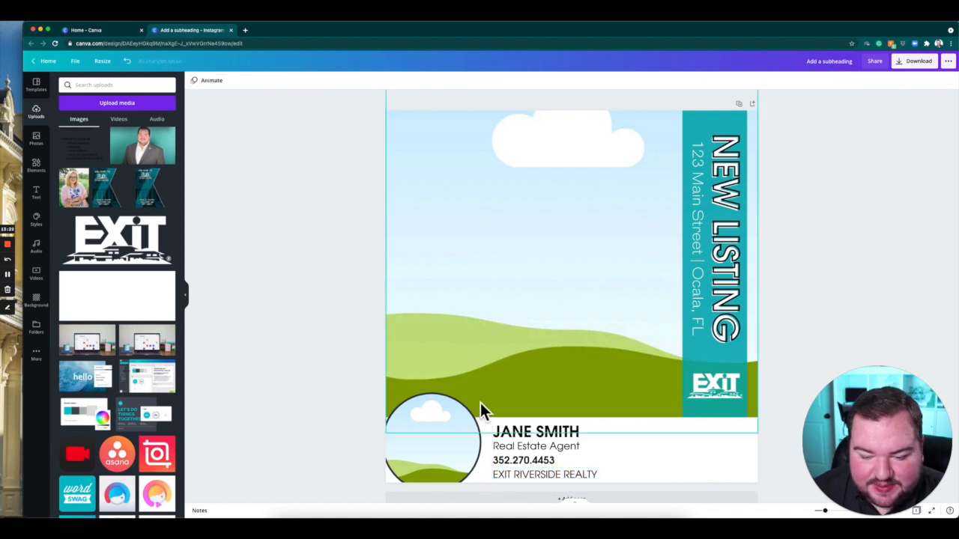
Make the teal bar slightly less transparent.
{"action": "left_click", "coordinate": [696, 125]}
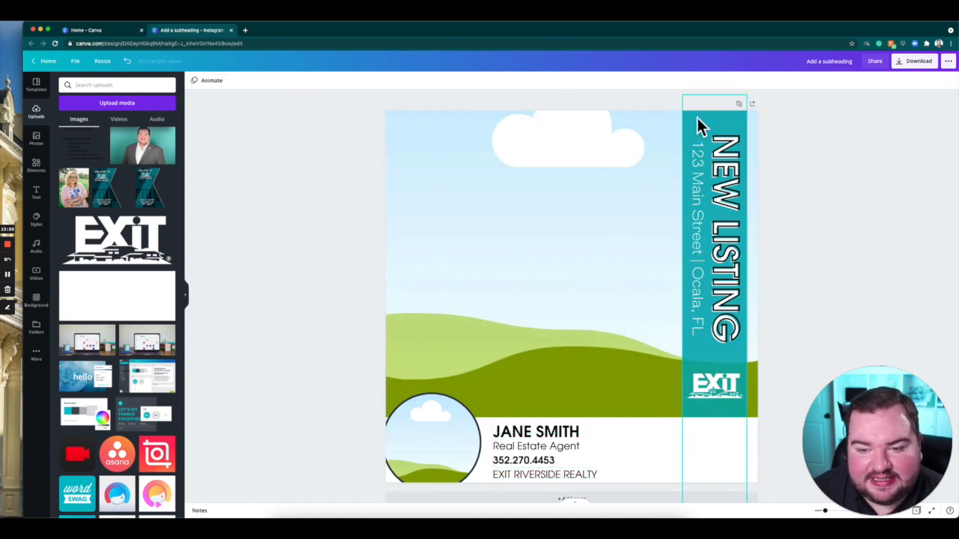
{"action": "left_click", "coordinate": [892, 80]}
{"action": "mouse_move", "coordinate": [875, 118]}
{"action": "left_mouse_down"}
{"action": "mouse_move", "coordinate": [866, 118]}
{"action": "mouse_move", "coordinate": [878, 118]}
{"action": "left_mouse_up"}
{"action": "left_click", "coordinate": [864, 197]}
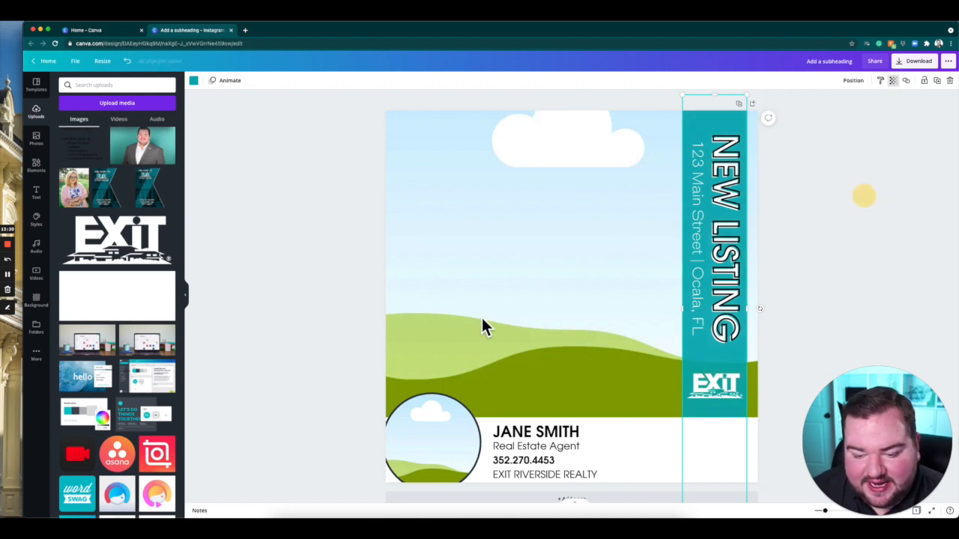
Search the elements for Bed and add the simple side-view outline bed icon to the design.
{"action": "left_click", "coordinate": [41, 168]}
{"action": "left_click", "coordinate": [95, 86]}
{"action": "type", "text": "Bed"}
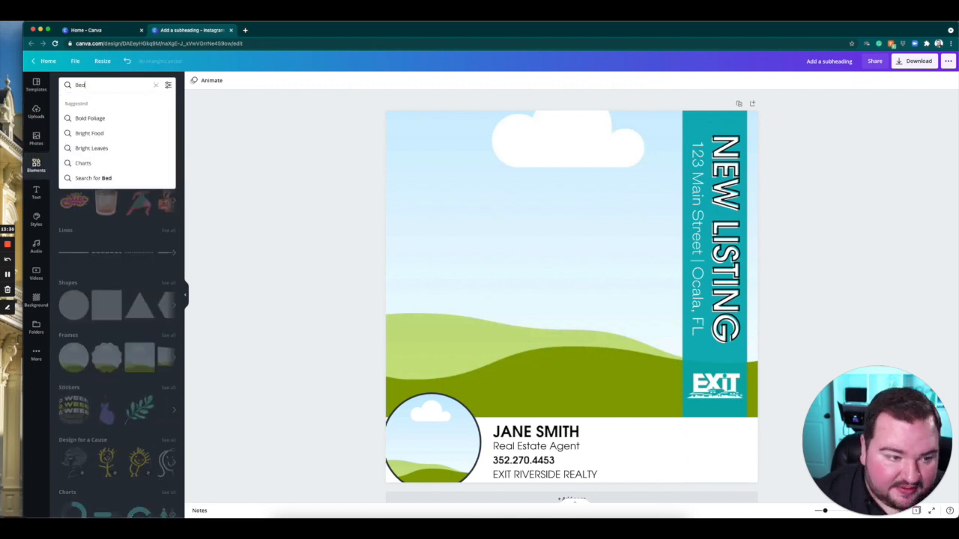
{"action": "key", "text": "Return"}
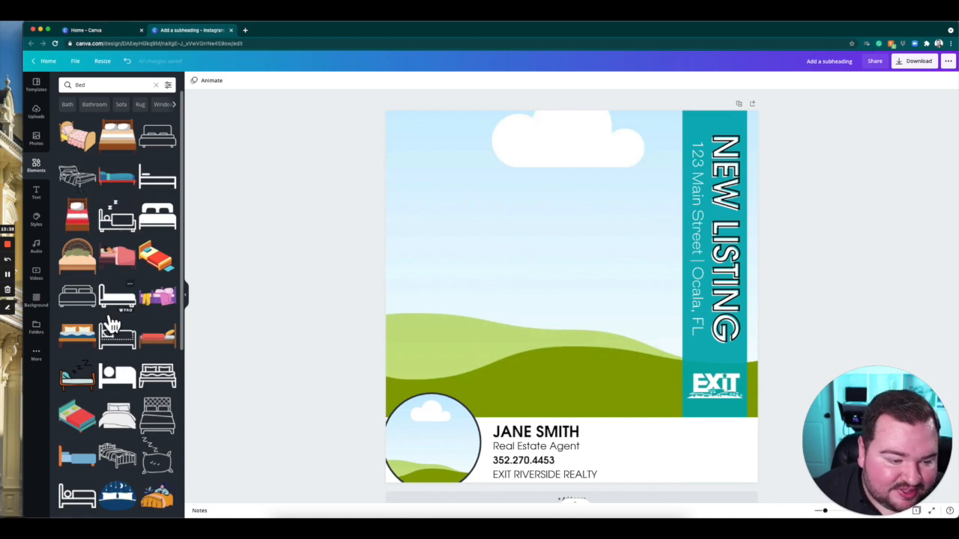
{"action": "scroll", "coordinate": [117, 318], "scroll_direction": "down", "scroll_amount": 3}
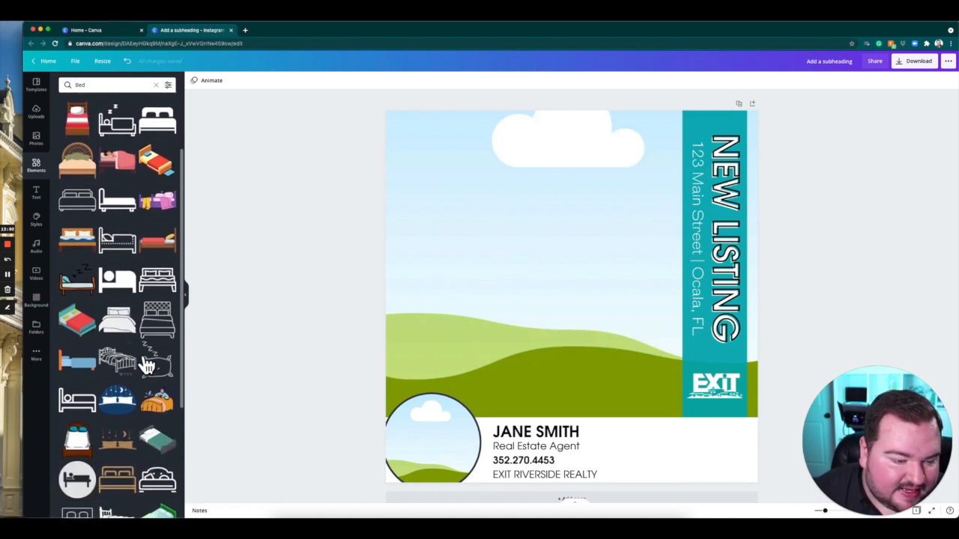
{"action": "scroll", "coordinate": [125, 334], "scroll_direction": "up", "scroll_amount": 3}
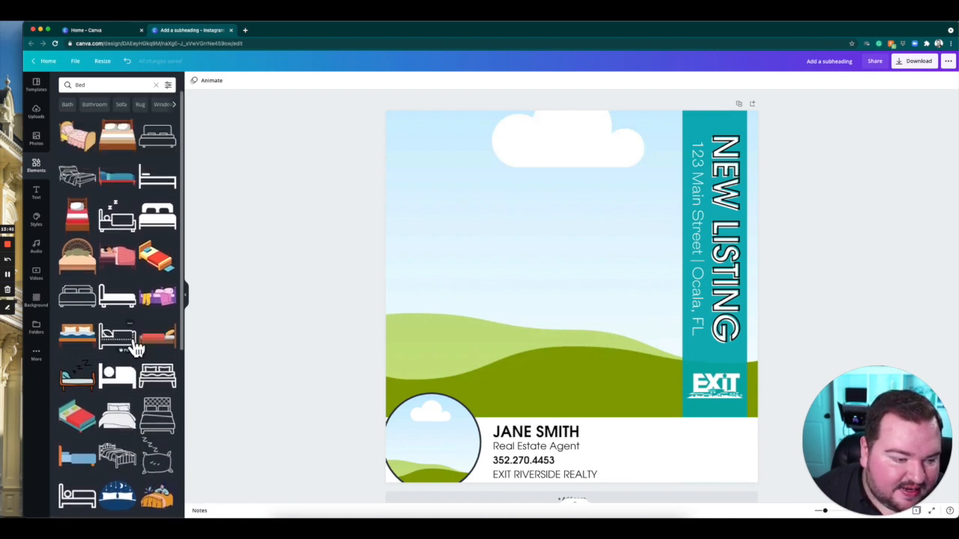
{"action": "left_click", "coordinate": [157, 177]}
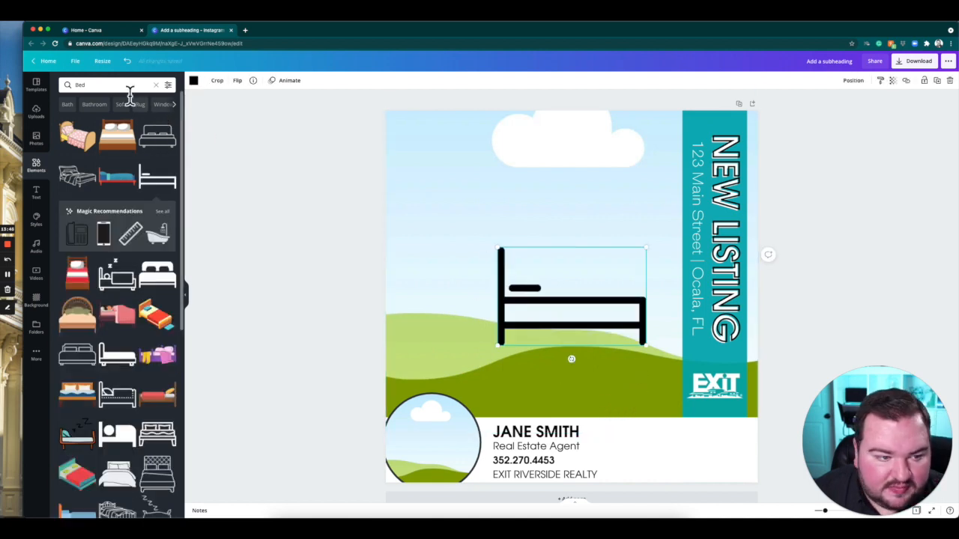
Search the elements for Bathroom and add the outline bathtub icon with shower head and bubbles to the design.
{"action": "left_click", "coordinate": [58, 85]}
{"action": "key", "text": "BackSpace"}
{"action": "key", "text": "BackSpace"}
{"action": "type", "text": "athroom"}
{"action": "key", "text": "Return"}
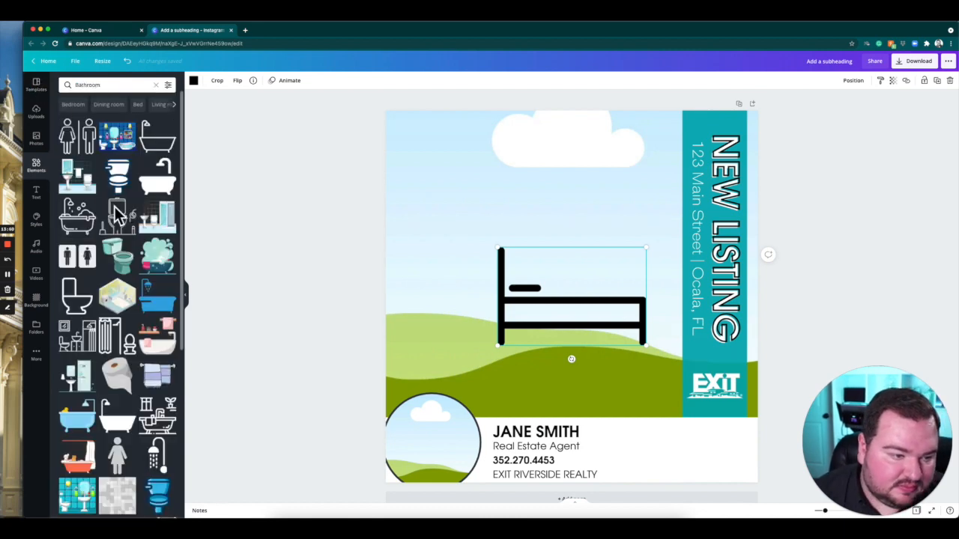
{"action": "left_click", "coordinate": [79, 224]}
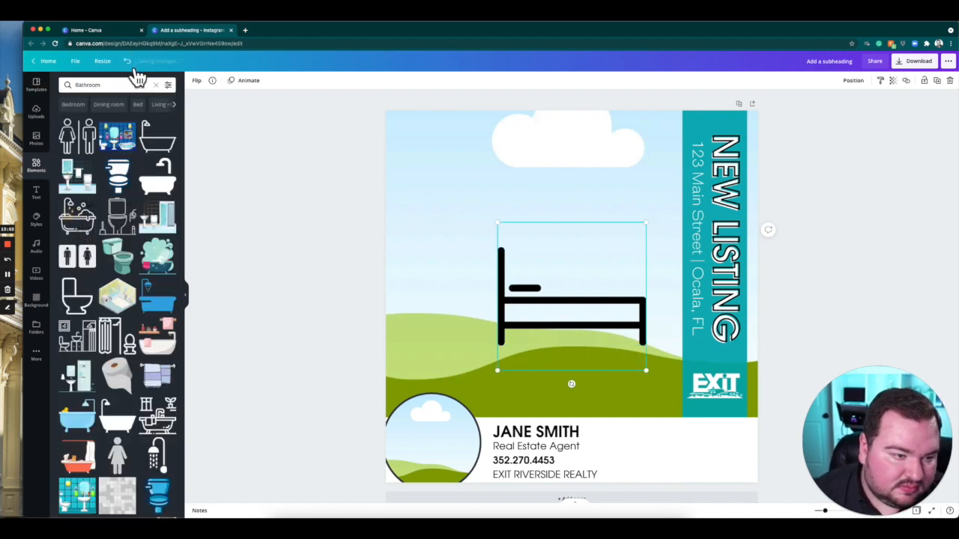
Search the elements for SqFt.
{"action": "left_click", "coordinate": [120, 85]}
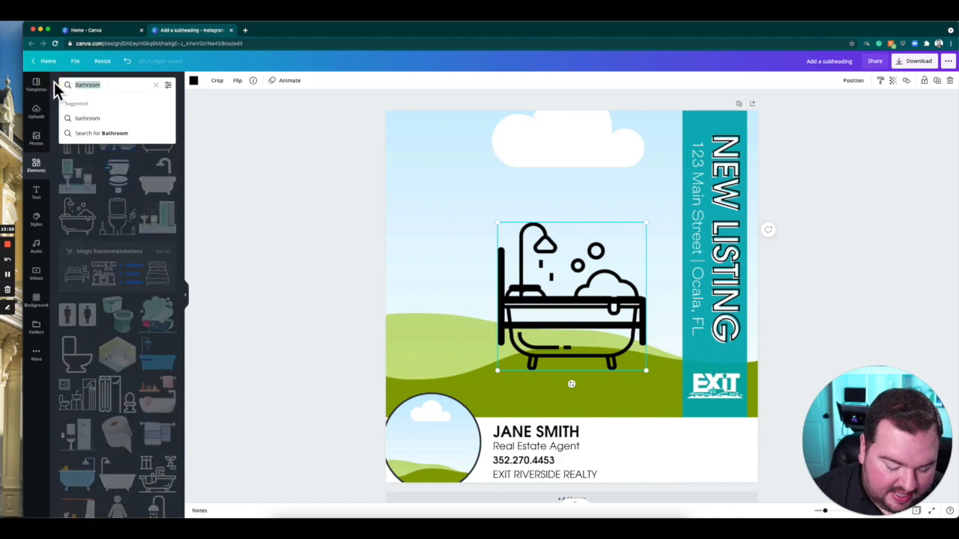
{"action": "type", "text": "G"}
{"action": "key", "text": "BackSpace"}
{"action": "type", "text": "S"}
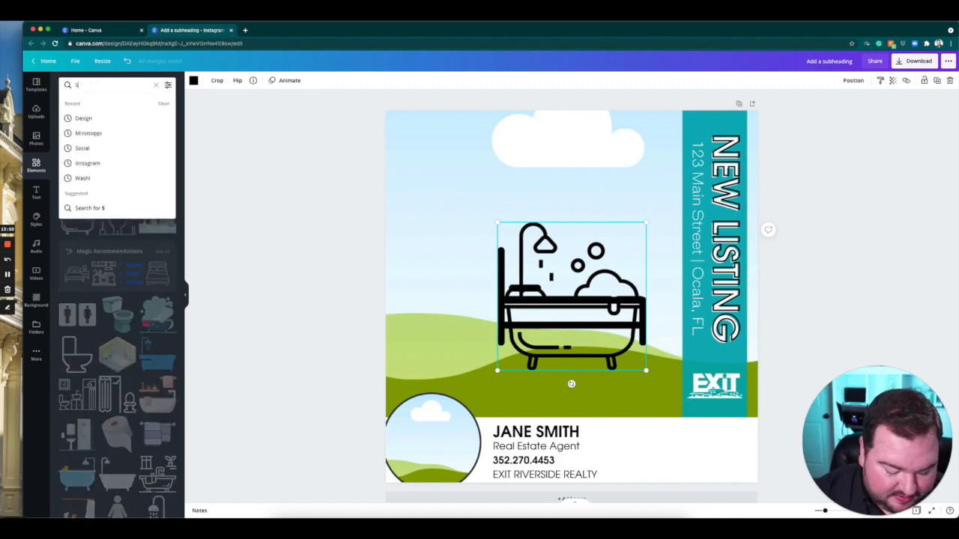
{"action": "type", "text": "qFt"}
{"action": "key", "text": "Return"}
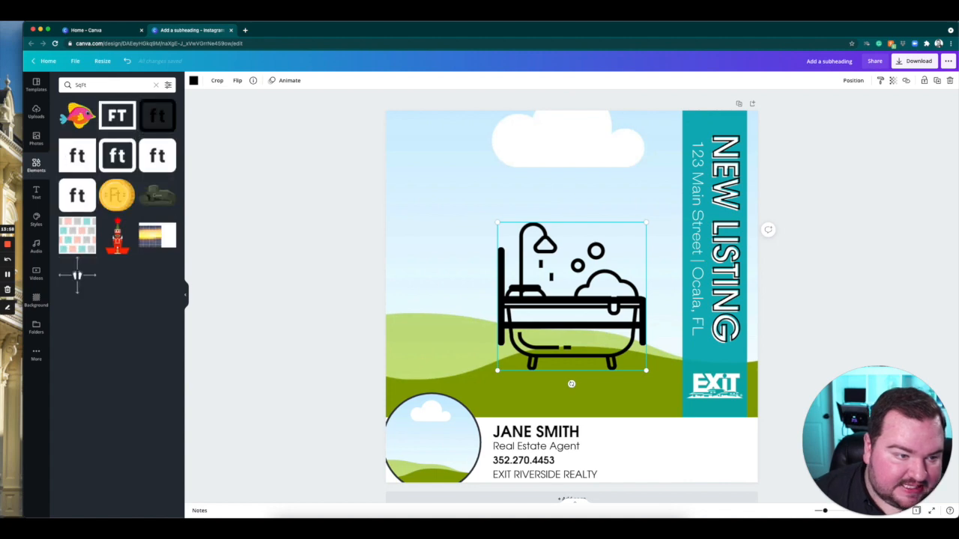
Search the elements for Size and add the square icon with the diagonal double arrow to the design.
{"action": "left_click", "coordinate": [98, 87]}
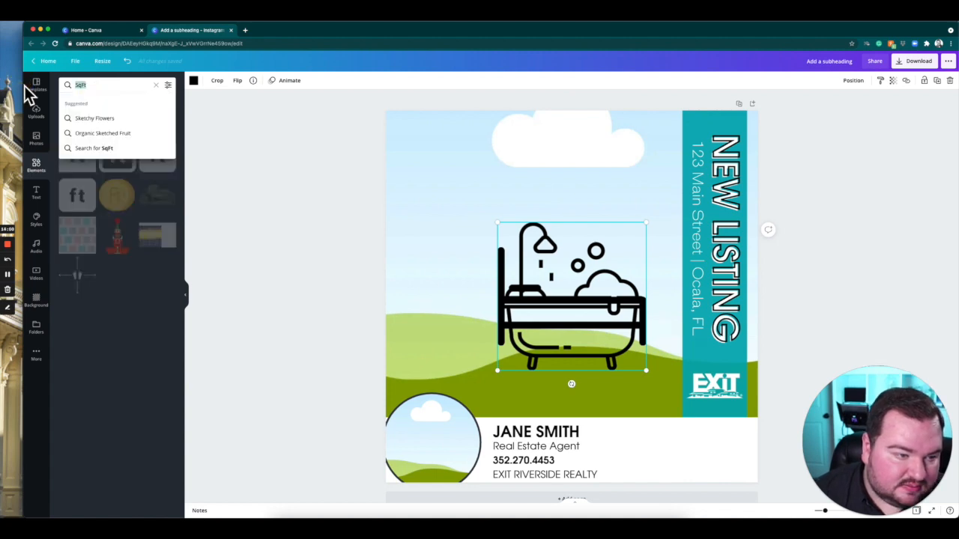
{"action": "type", "text": "Size"}
{"action": "key", "text": "Return"}
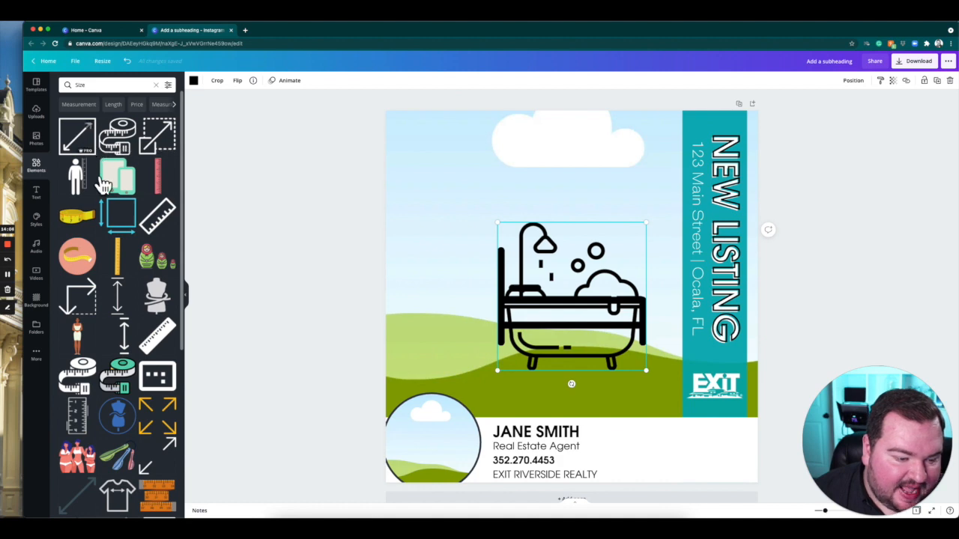
{"action": "left_click", "coordinate": [85, 142]}
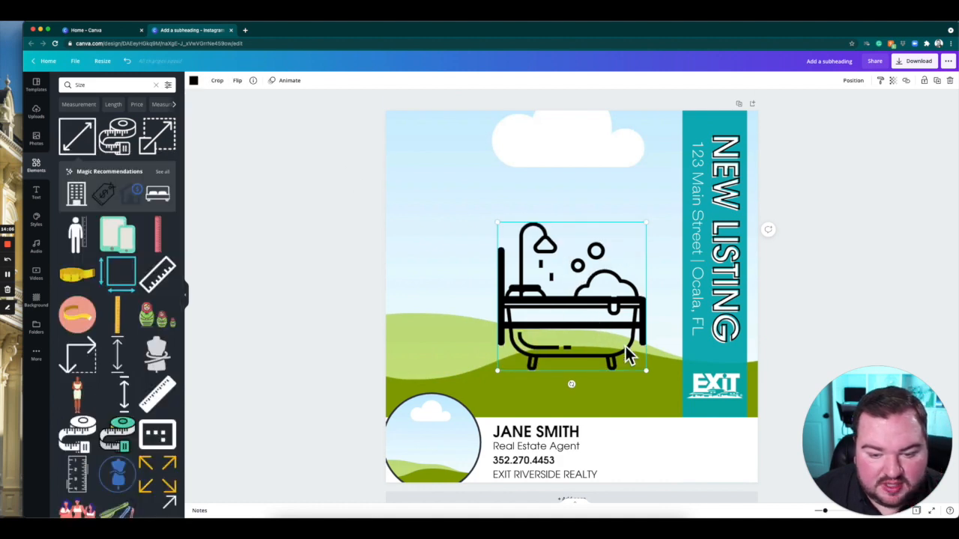
Shrink the size, bathtub and bed icons and place them side by side in the white footer, bed first and size last.
{"action": "left_click_drag", "start_coordinate": [628, 233], "coordinate": [636, 171]}
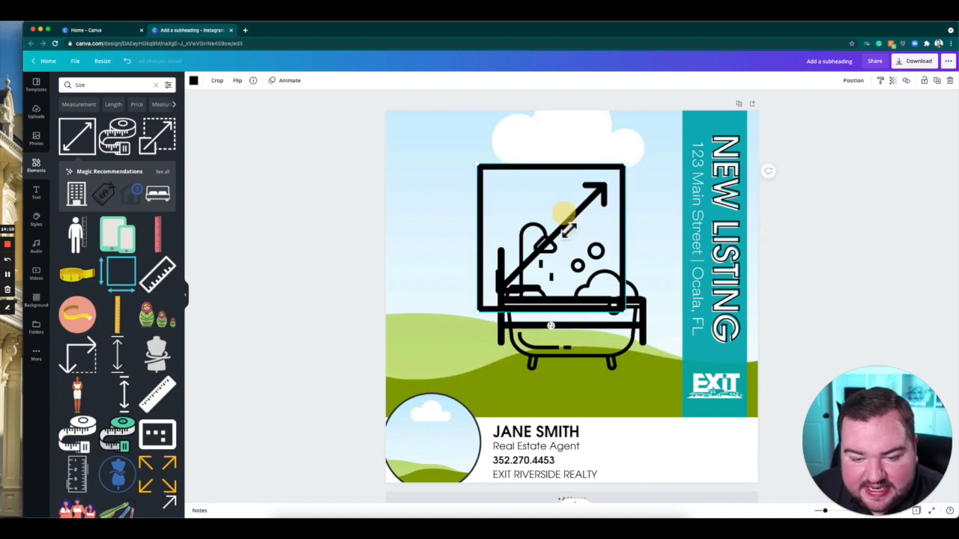
{"action": "left_click_drag", "start_coordinate": [568, 229], "coordinate": [732, 459]}
{"action": "left_click", "coordinate": [635, 306]}
{"action": "left_click_drag", "start_coordinate": [558, 303], "coordinate": [674, 451]}
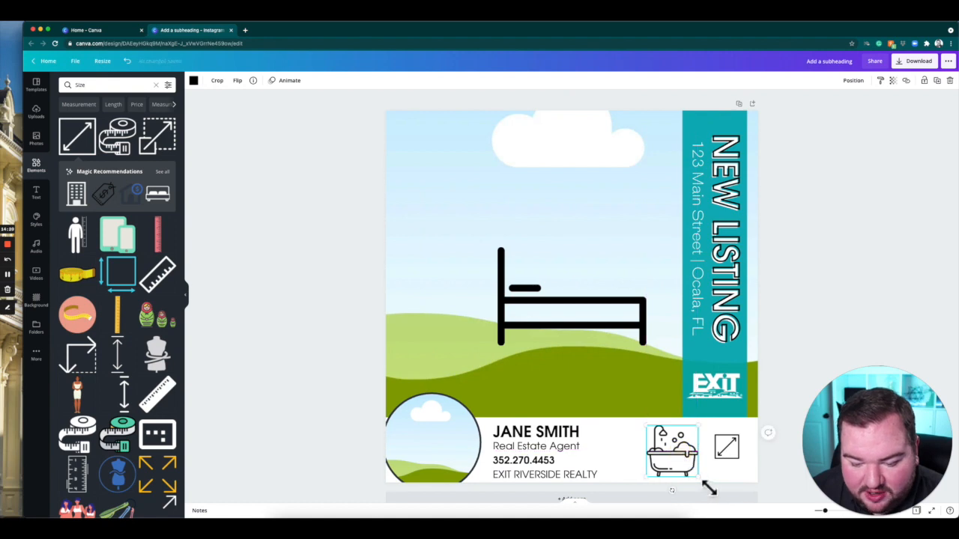
{"action": "left_click_drag", "start_coordinate": [704, 484], "coordinate": [738, 471]}
{"action": "left_click", "coordinate": [599, 299]}
{"action": "left_click_drag", "start_coordinate": [646, 346], "coordinate": [648, 466]}
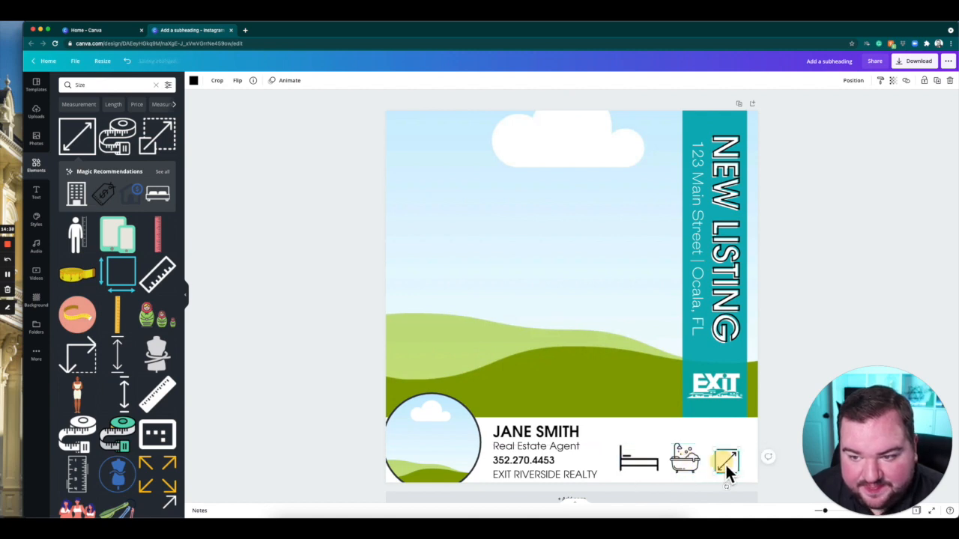
Select the bed, bathtub and size icons together and tidy them up into an evenly spaced, aligned row.
{"action": "left_click", "coordinate": [693, 463]}
{"action": "left_click", "coordinate": [647, 464]}
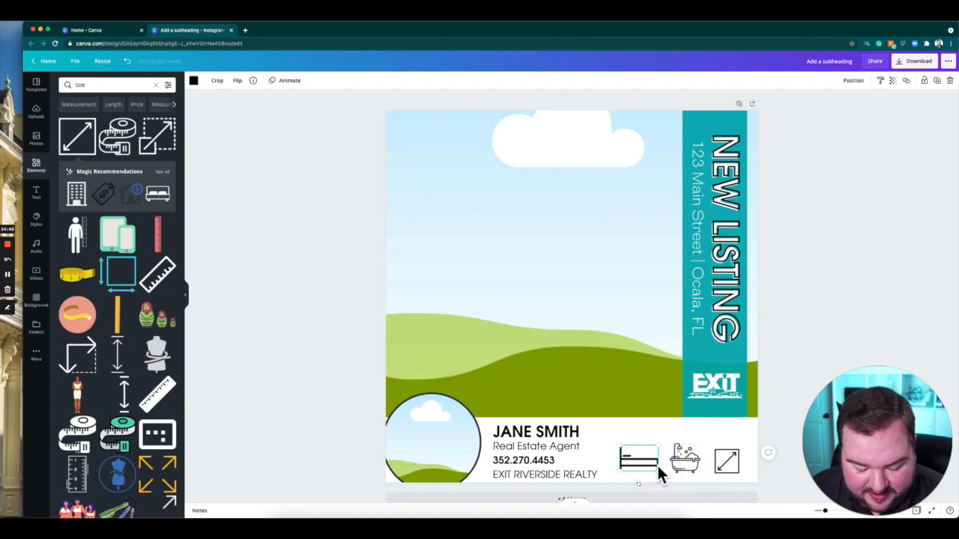
{"action": "left_click", "coordinate": [685, 462], "text": "shift"}
{"action": "left_click", "coordinate": [727, 463], "text": "shift"}
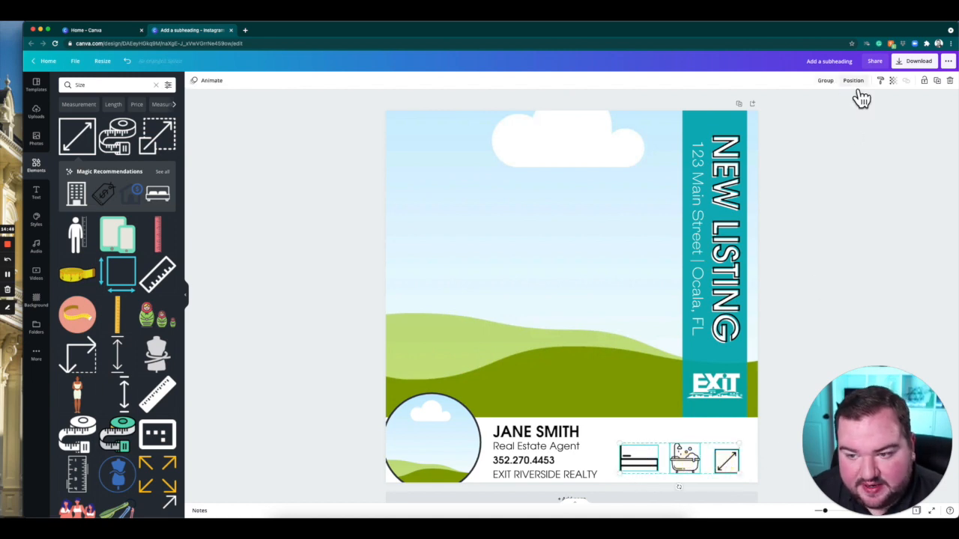
{"action": "left_click", "coordinate": [860, 86]}
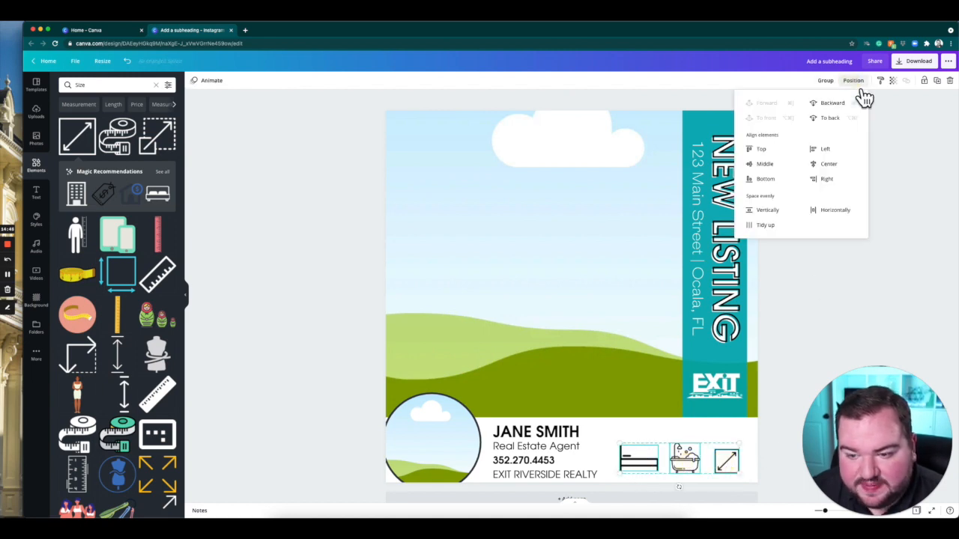
{"action": "left_click", "coordinate": [772, 228]}
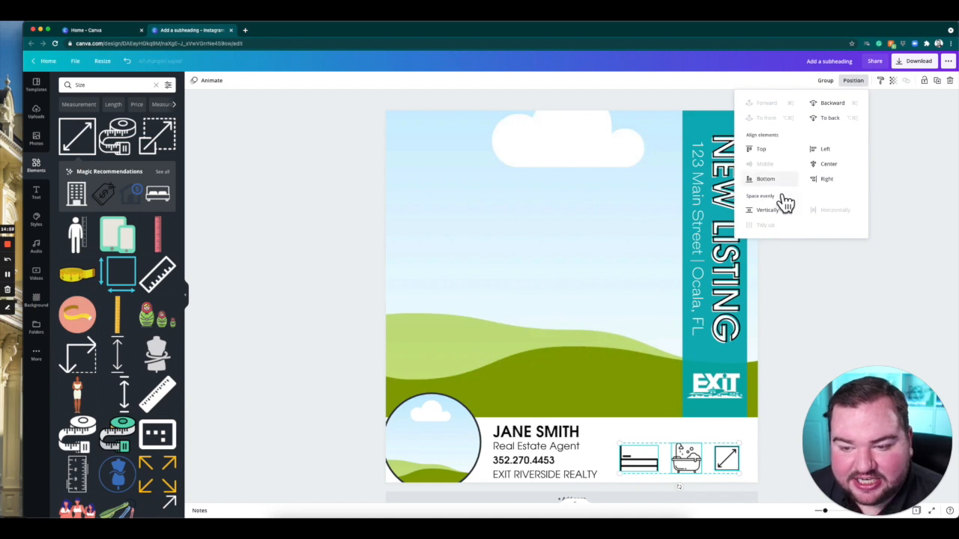
{"action": "key", "text": "super+z"}
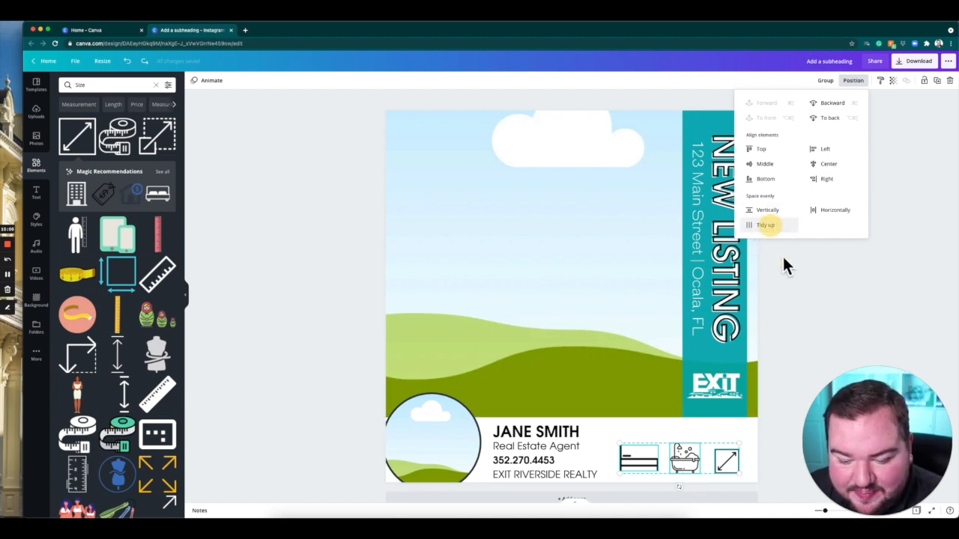
{"action": "left_click", "coordinate": [806, 314]}
{"action": "left_click", "coordinate": [803, 300]}
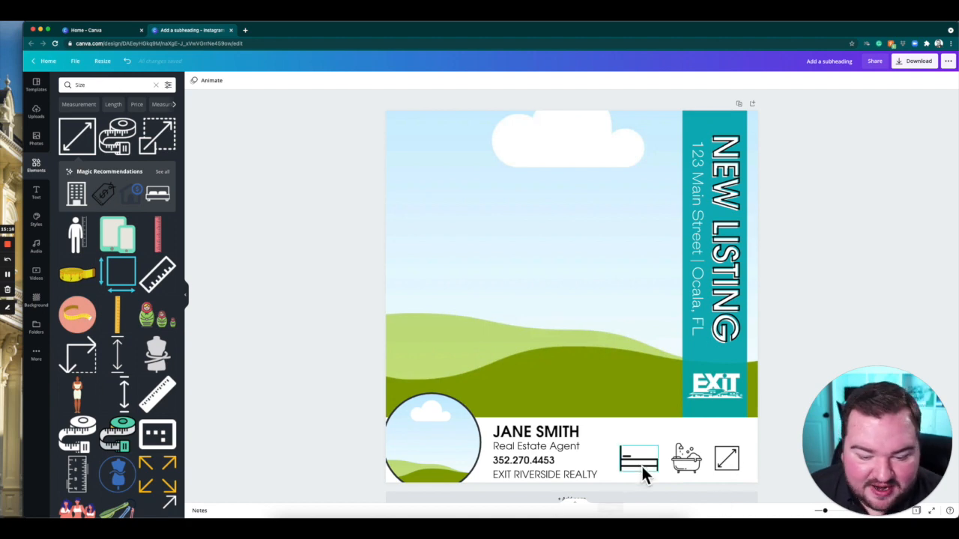
Add a heading that reads 3 and enlarge its font size to 48.5.
{"action": "left_click", "coordinate": [39, 196]}
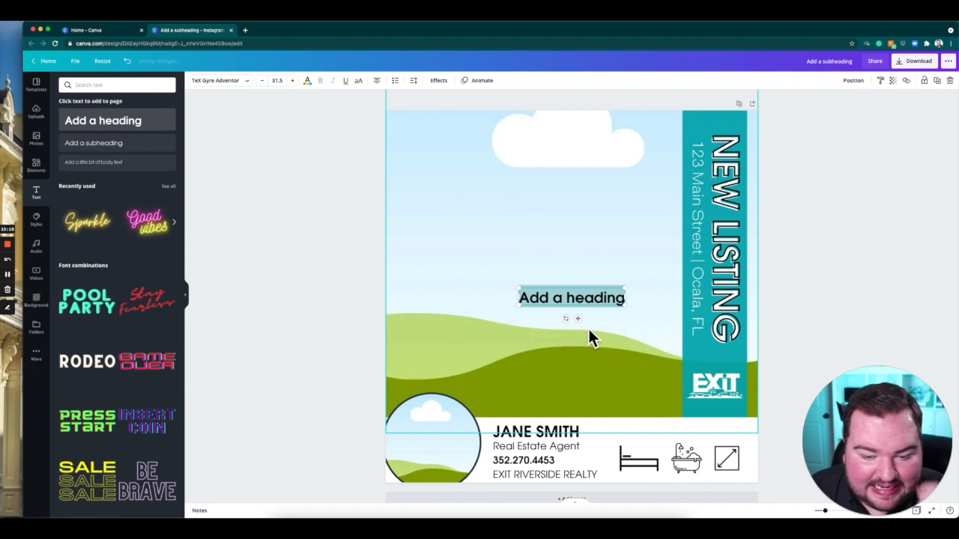
{"action": "type", "text": "3"}
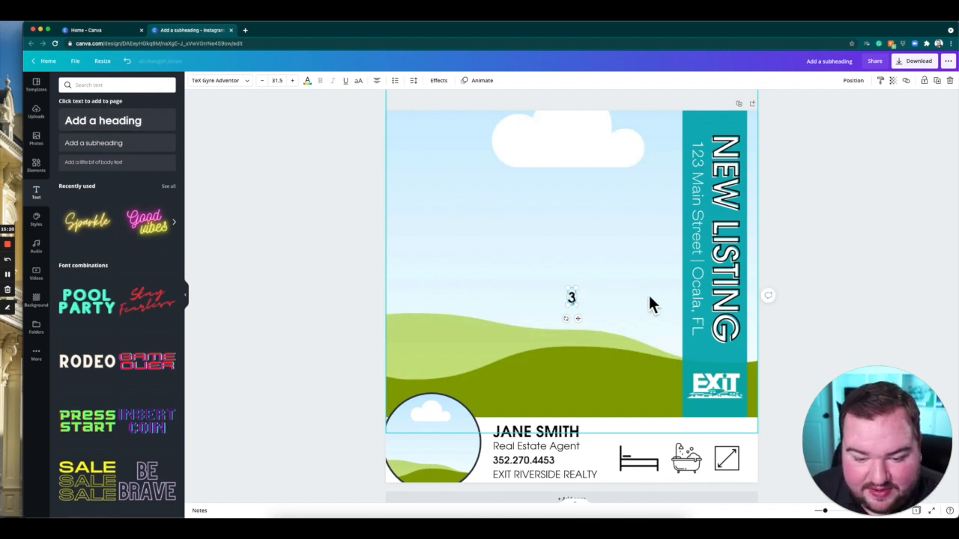
{"action": "left_click", "coordinate": [292, 80]}
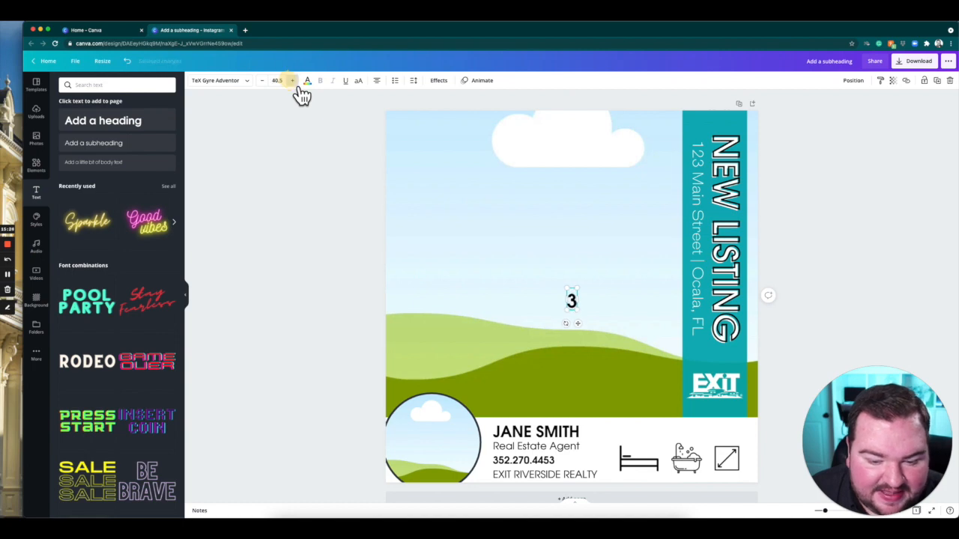
{"action": "left_click", "coordinate": [292, 80]}
{"action": "left_click", "coordinate": [285, 276]}
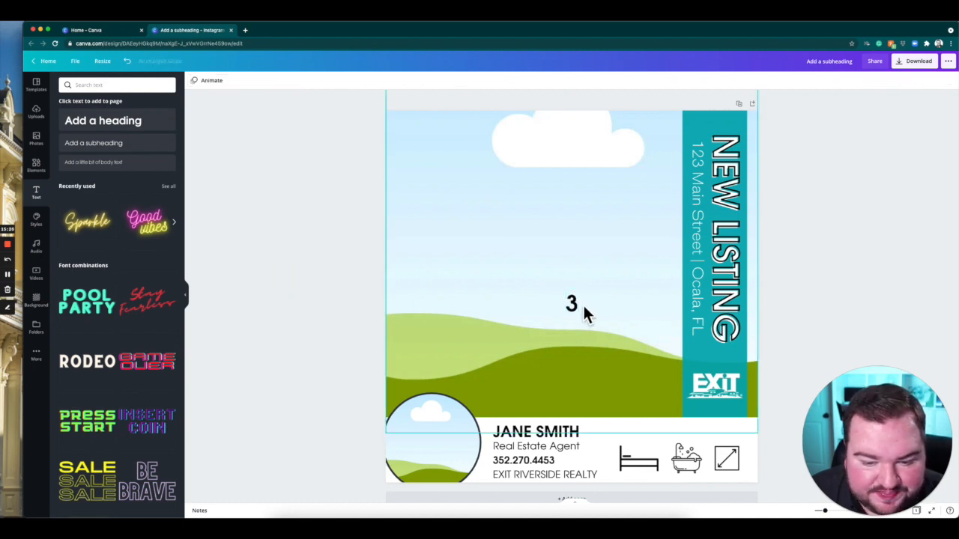
Move the 3 into the footer and duplicate it so one number sits above each of the three icons.
{"action": "left_click_drag", "start_coordinate": [576, 305], "coordinate": [732, 444]}
{"action": "key", "text": "super+d"}
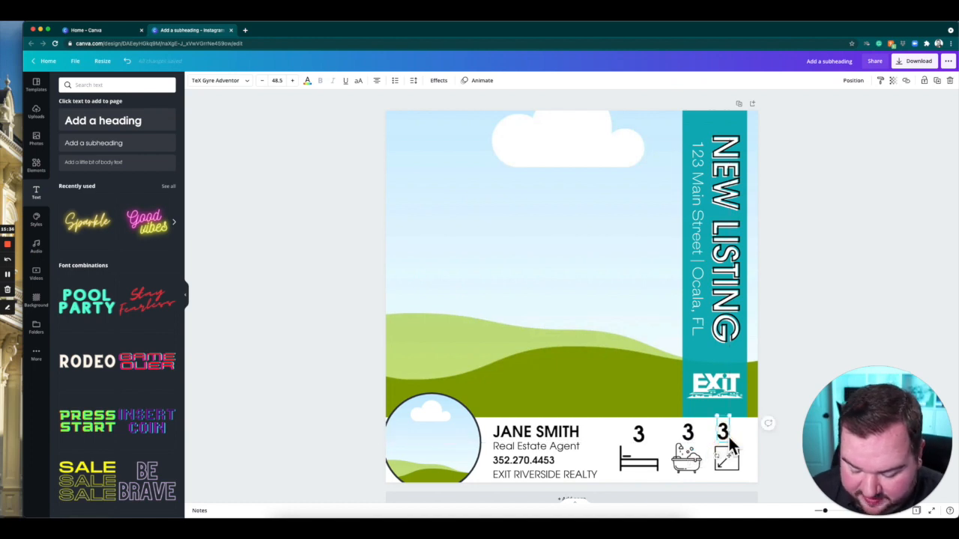
Change the number above the size icon to 2455 and widen its text box so it fits on one line.
{"action": "left_click_drag", "start_coordinate": [732, 431], "coordinate": [771, 440]}
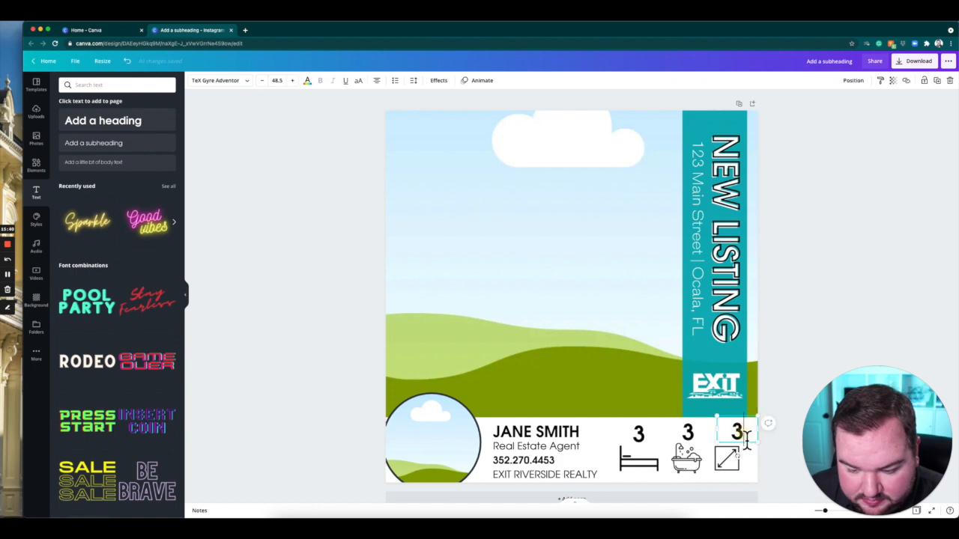
{"action": "type", "text": "2455"}
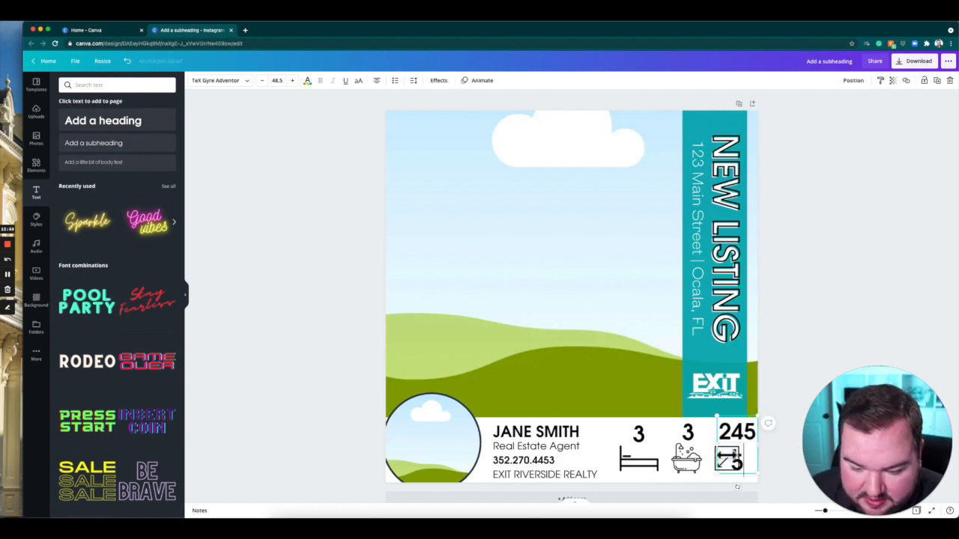
{"action": "left_click_drag", "start_coordinate": [717, 448], "coordinate": [701, 450]}
{"action": "left_click", "coordinate": [788, 364]}
{"action": "left_click_drag", "start_coordinate": [775, 429], "coordinate": [649, 435]}
{"action": "left_click", "coordinate": [797, 324]}
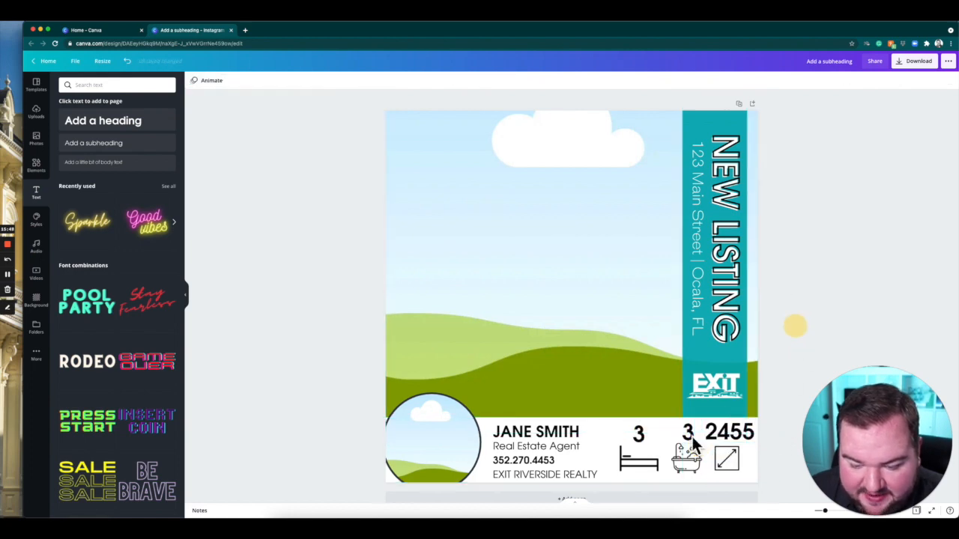
Shrink the three numbers together to font size 40.2 and position each one above its icon.
{"action": "left_click", "coordinate": [641, 435]}
{"action": "left_click", "coordinate": [689, 436], "text": "shift"}
{"action": "left_click", "coordinate": [723, 435], "text": "shift"}
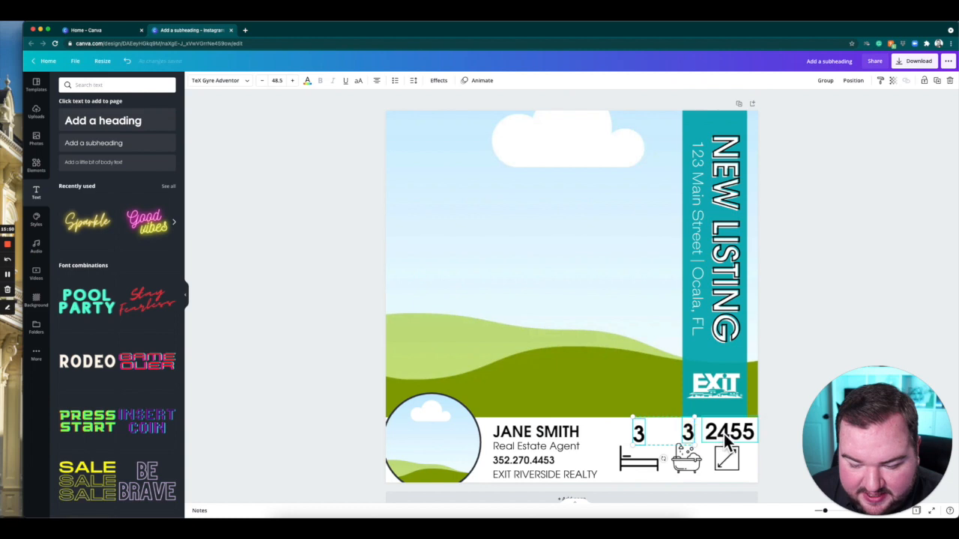
{"action": "left_click_drag", "start_coordinate": [764, 457], "coordinate": [744, 444]}
{"action": "left_click", "coordinate": [802, 304]}
{"action": "mouse_move", "coordinate": [724, 436]}
{"action": "left_mouse_down"}
{"action": "mouse_move", "coordinate": [741, 439]}
{"action": "mouse_move", "coordinate": [644, 433]}
{"action": "mouse_move", "coordinate": [649, 442]}
{"action": "left_mouse_up"}
{"action": "left_click", "coordinate": [686, 432]}
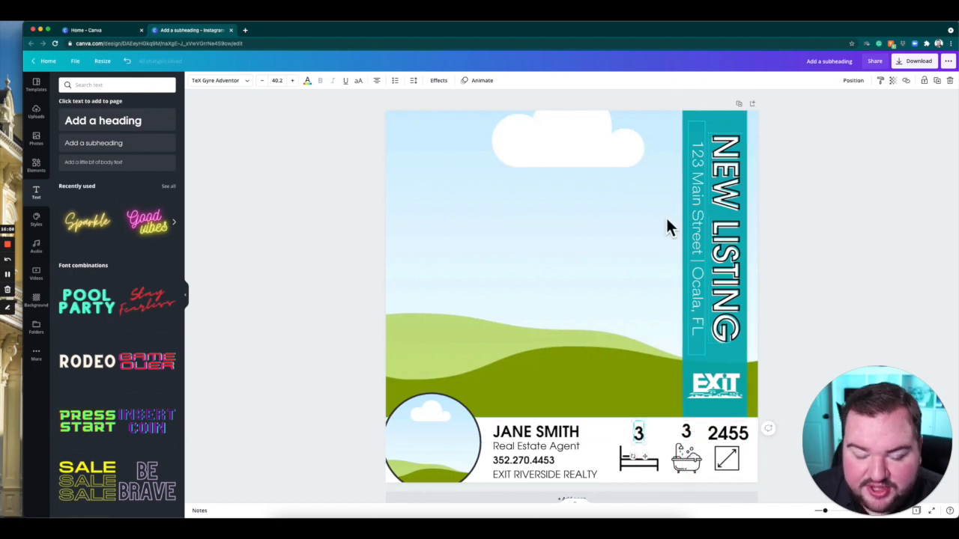
Color the bed, bath and size numbers with the same teal as the NEW LISTING bar.
{"action": "left_click", "coordinate": [307, 81]}
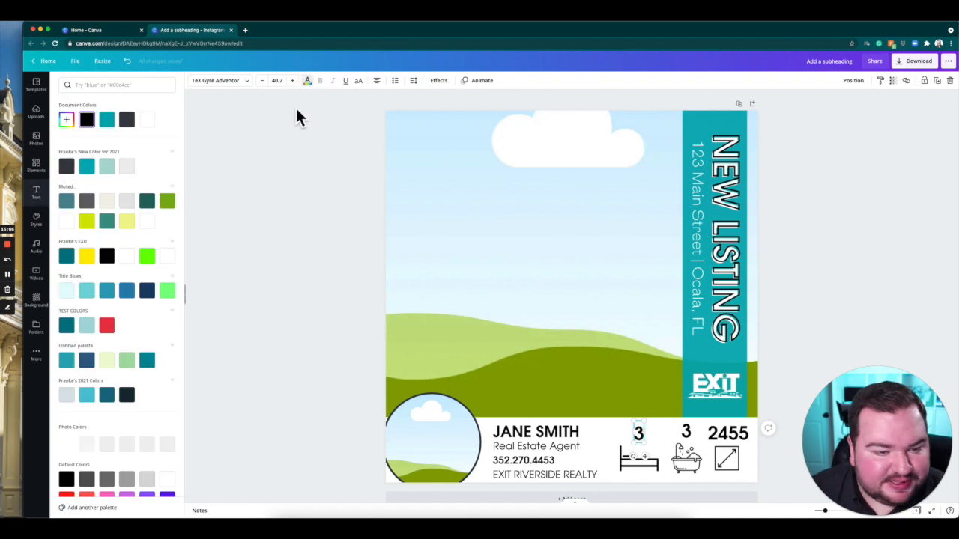
{"action": "left_click", "coordinate": [90, 168]}
{"action": "left_click", "coordinate": [686, 433]}
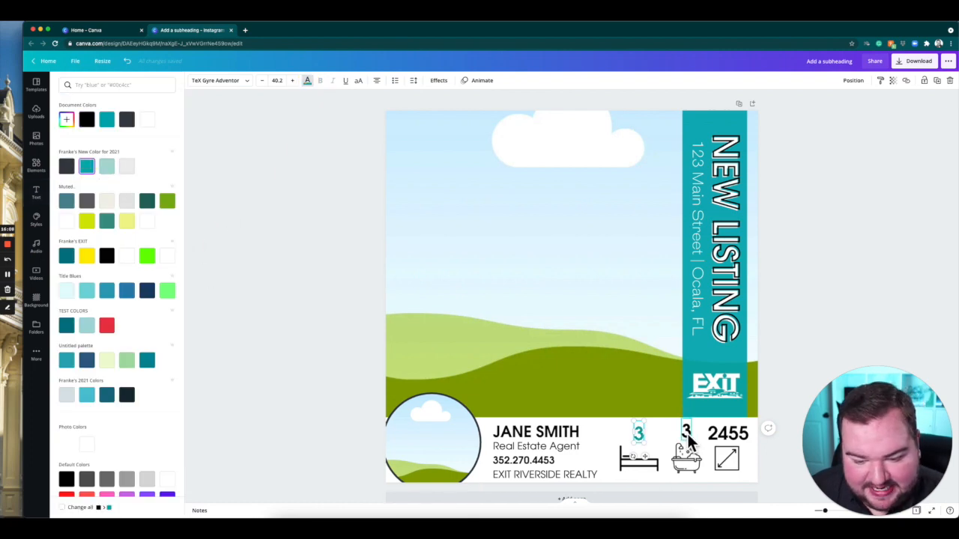
{"action": "left_click", "coordinate": [107, 121]}
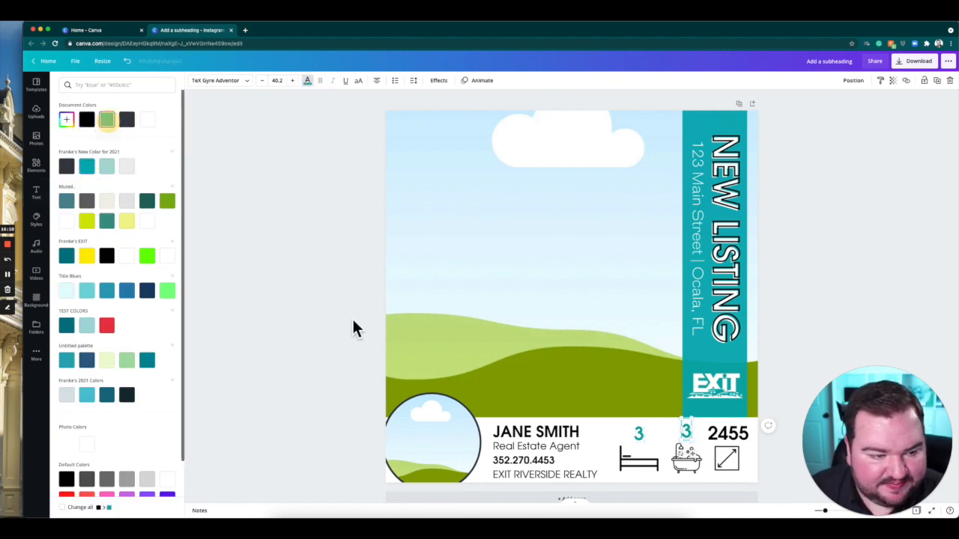
{"action": "left_click", "coordinate": [726, 436]}
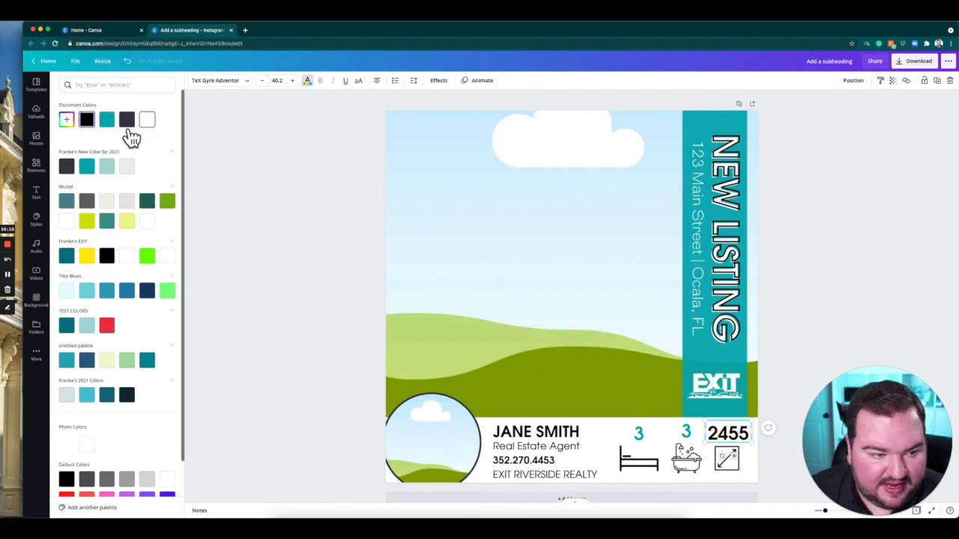
{"action": "left_click", "coordinate": [108, 119]}
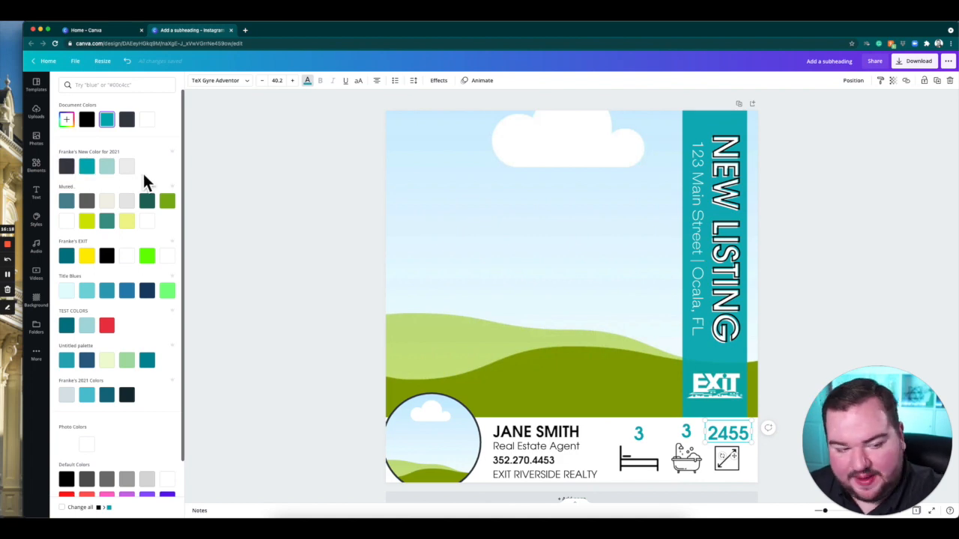
Fine-tune the positions of the bath number and 2455 so they line up with the bed number.
{"action": "left_click", "coordinate": [693, 433]}
{"action": "left_click", "coordinate": [782, 361]}
{"action": "left_click", "coordinate": [691, 436]}
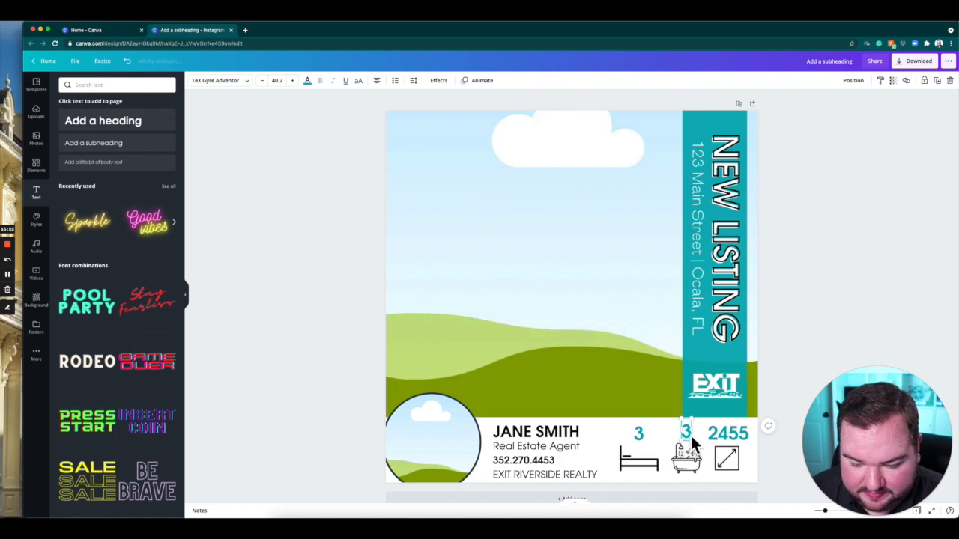
{"action": "left_click", "coordinate": [737, 433]}
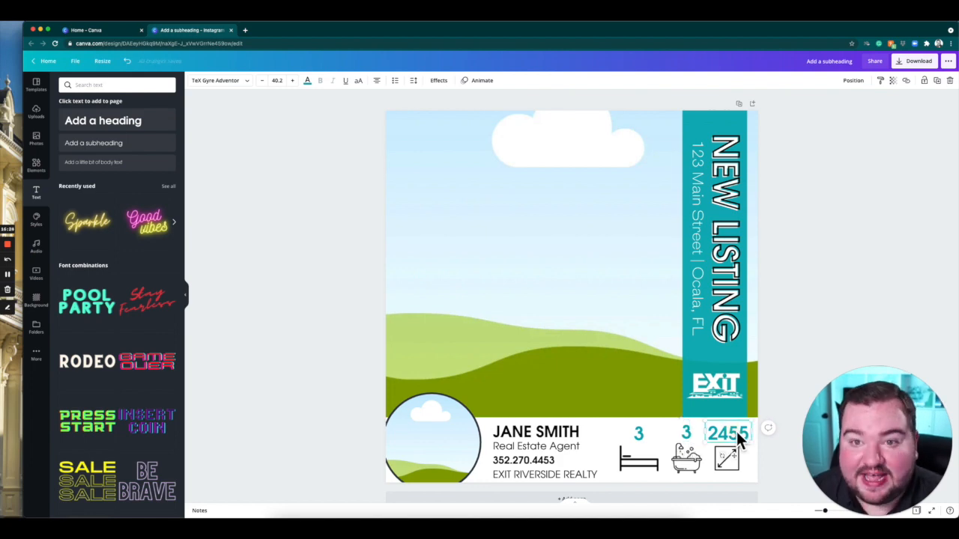
{"action": "left_click_drag", "start_coordinate": [738, 440], "coordinate": [739, 439]}
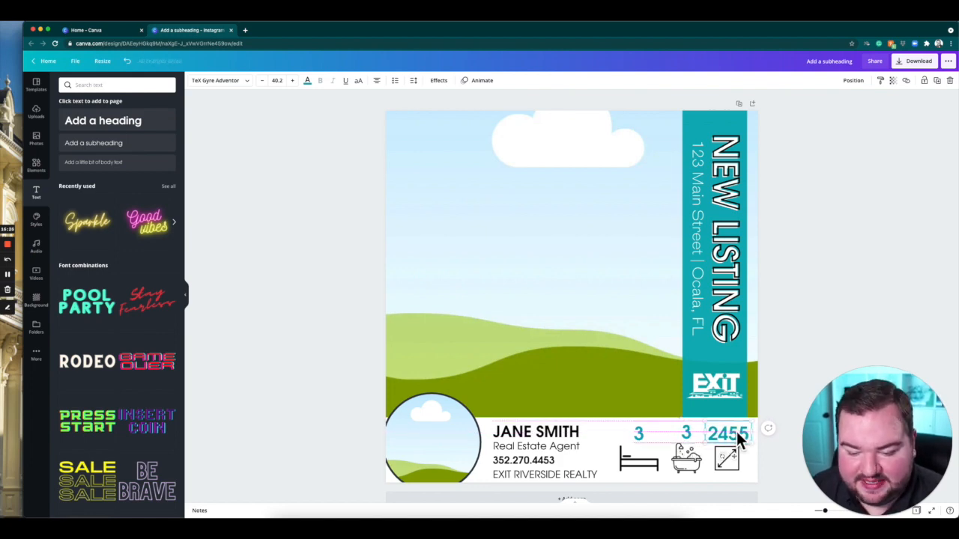
Nudge the bed number slightly upward above the bed icon.
{"action": "left_click", "coordinate": [639, 438]}
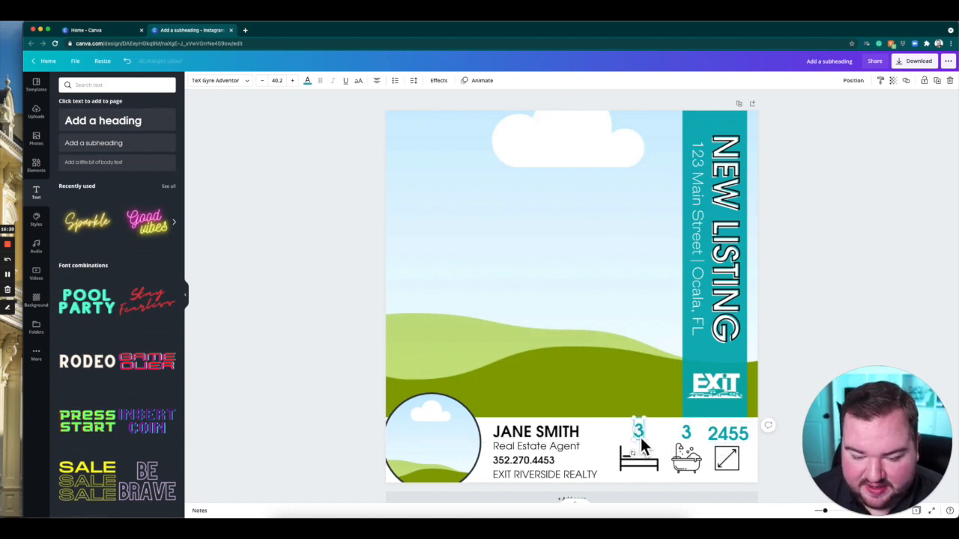
{"action": "left_click", "coordinate": [827, 271]}
Center-align the four contact text lines with each other and space them evenly vertically.
{"action": "left_click", "coordinate": [554, 464]}
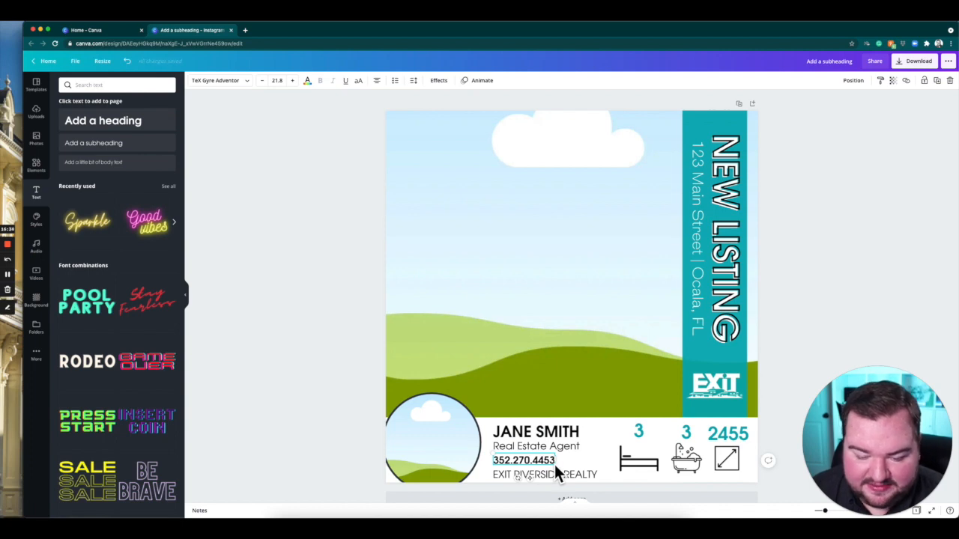
{"action": "left_click", "coordinate": [561, 448], "text": "shift"}
{"action": "left_click", "coordinate": [564, 474], "text": "shift"}
{"action": "left_click", "coordinate": [854, 81]}
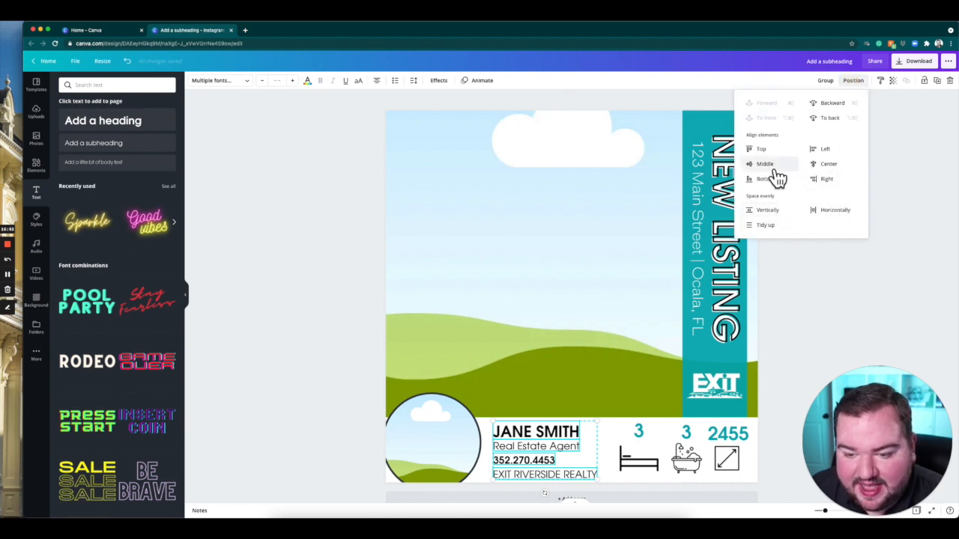
{"action": "left_click", "coordinate": [830, 164]}
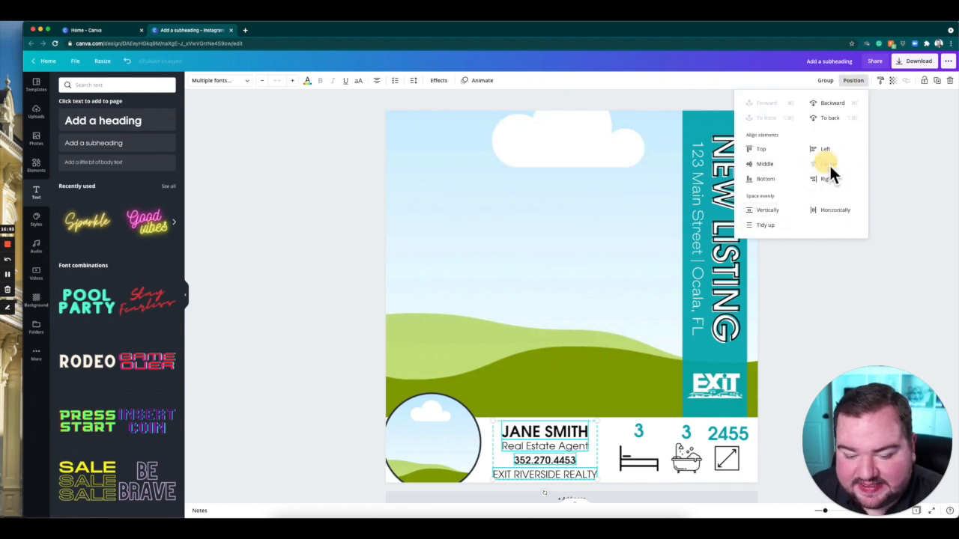
{"action": "left_click", "coordinate": [772, 211]}
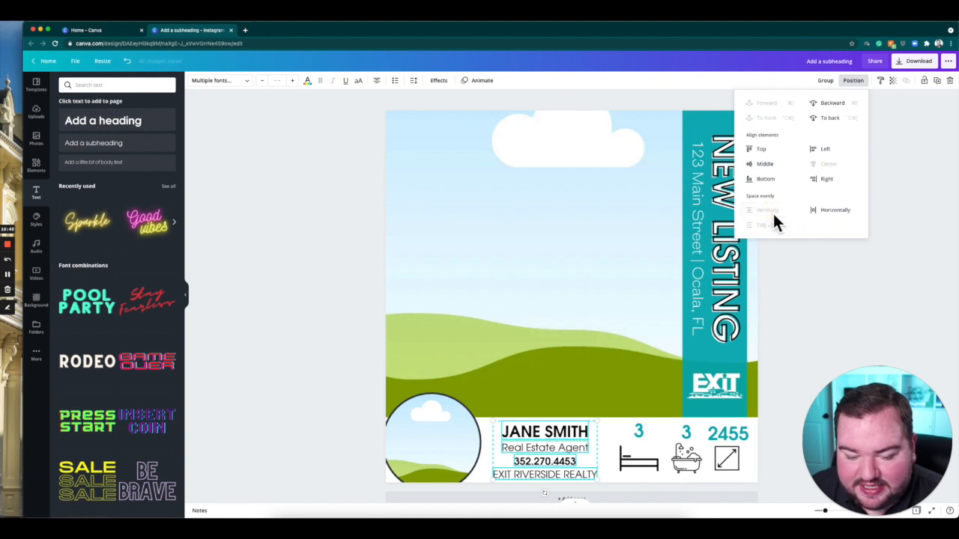
{"action": "left_click", "coordinate": [858, 293]}
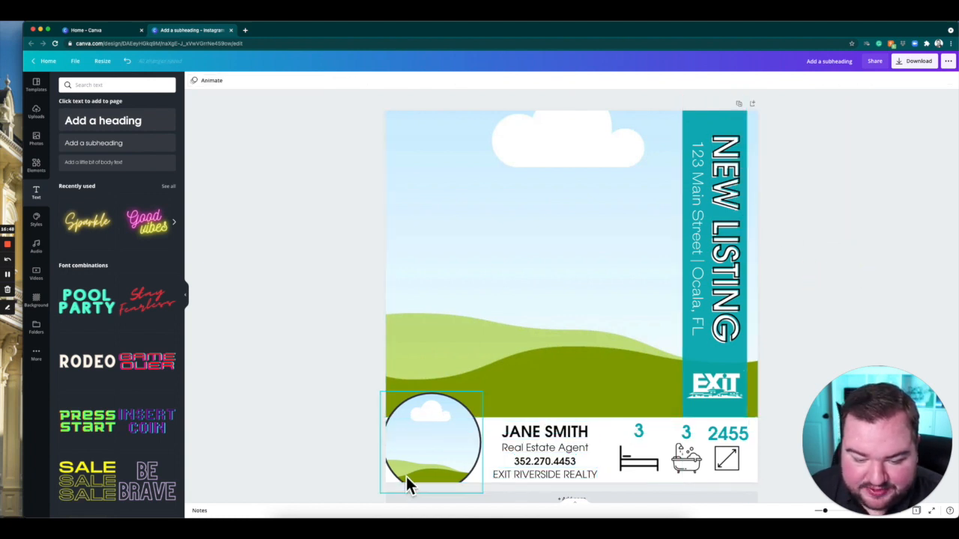
Enlarge the circular photo frame slightly and fit it between the page's left edge and the contact text.
{"action": "left_click", "coordinate": [460, 460]}
{"action": "mouse_move", "coordinate": [492, 397]}
{"action": "left_mouse_down"}
{"action": "mouse_move", "coordinate": [501, 388]}
{"action": "mouse_move", "coordinate": [493, 382]}
{"action": "left_mouse_up"}
{"action": "left_click_drag", "start_coordinate": [466, 439], "coordinate": [469, 439]}
{"action": "left_click", "coordinate": [345, 267]}
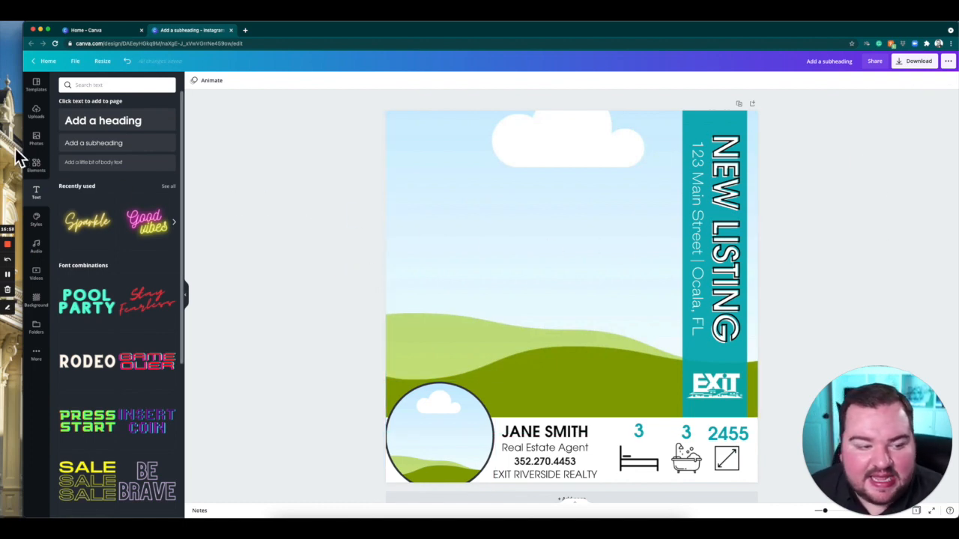
Search the photo library for "House" and fill the large frame with the stone-and-siding house with the front porch.
{"action": "left_click", "coordinate": [48, 146]}
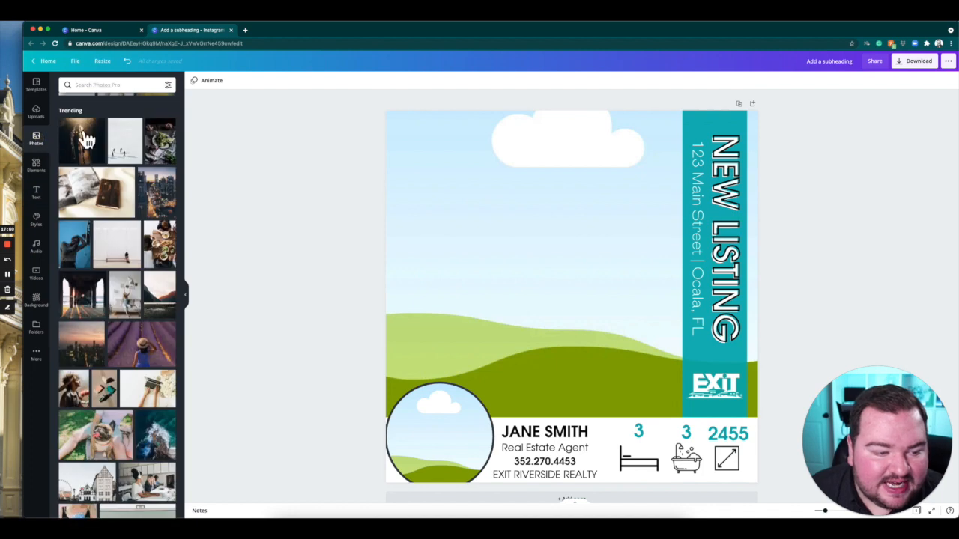
{"action": "left_click", "coordinate": [103, 85]}
{"action": "type", "text": "House"}
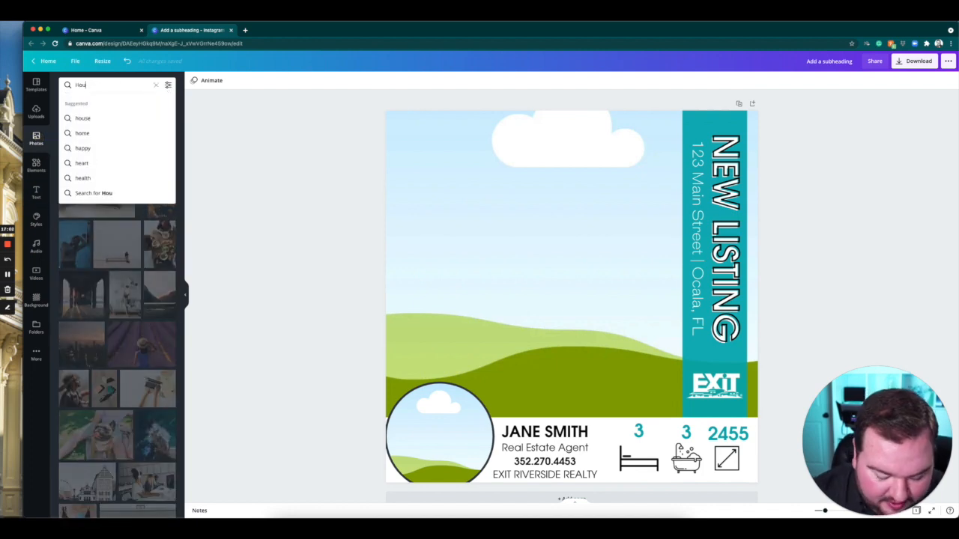
{"action": "key", "text": "Return"}
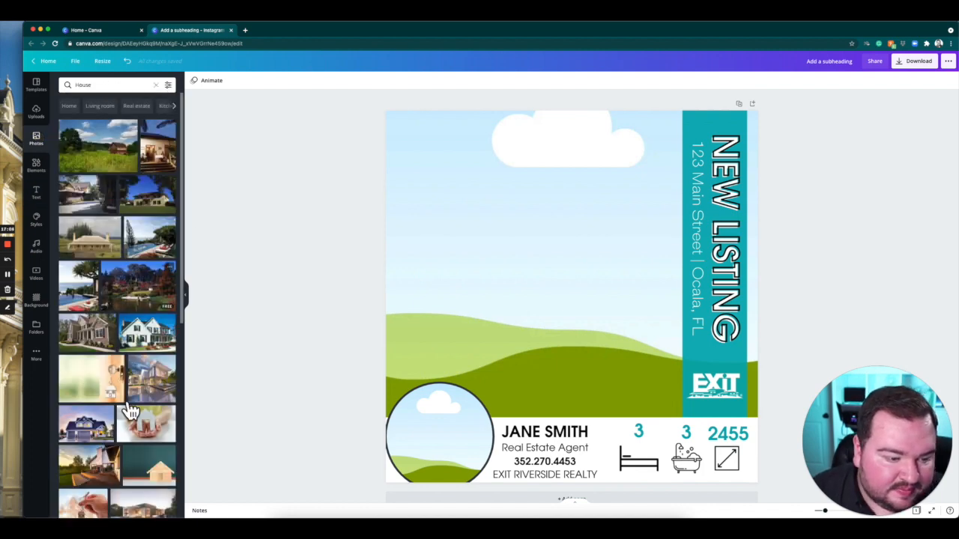
{"action": "left_click_drag", "start_coordinate": [84, 334], "coordinate": [479, 253]}
{"action": "double_click", "coordinate": [605, 233]}
{"action": "left_click", "coordinate": [255, 236]}
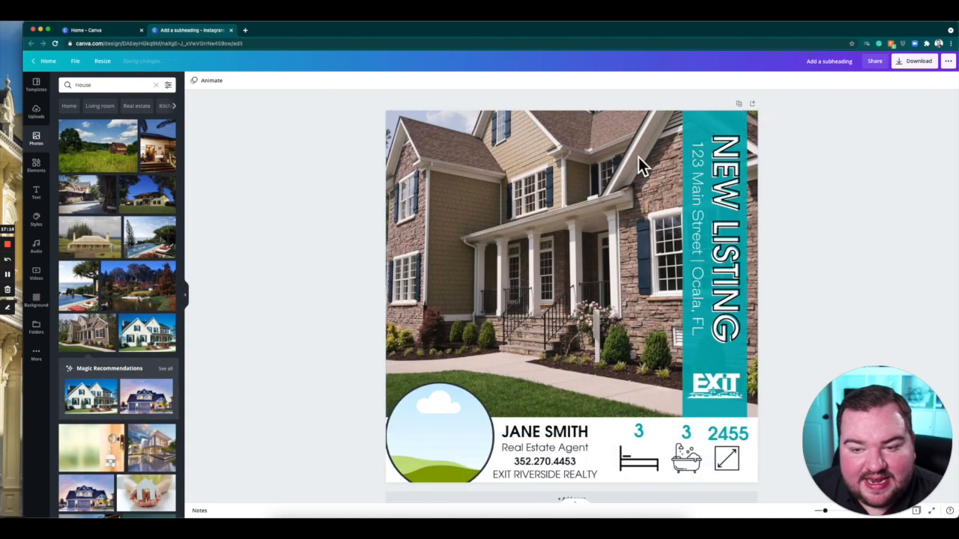
Reposition the house photo inside its frame, shifting it right so the trees beside the house show.
{"action": "left_click", "coordinate": [556, 198]}
{"action": "double_click", "coordinate": [557, 200]}
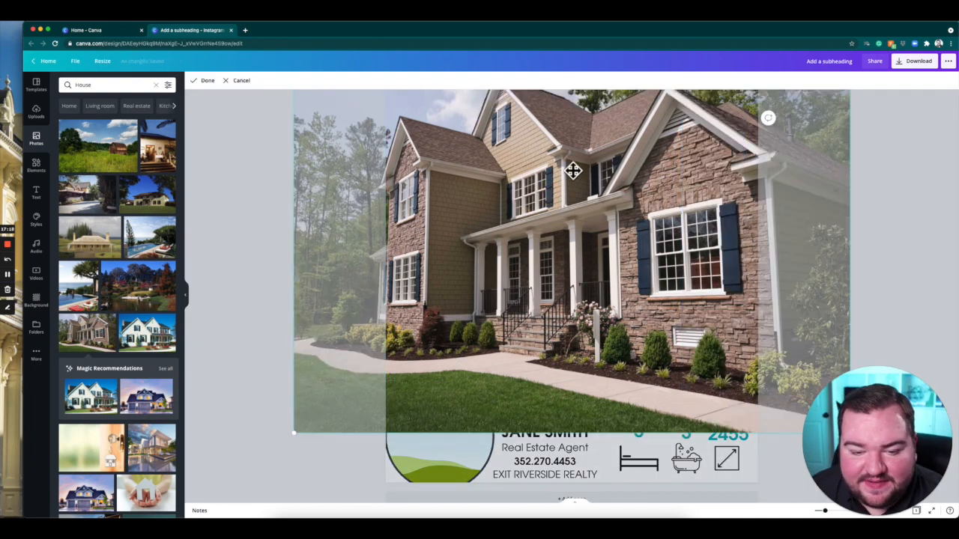
{"action": "left_click_drag", "start_coordinate": [567, 188], "coordinate": [604, 252]}
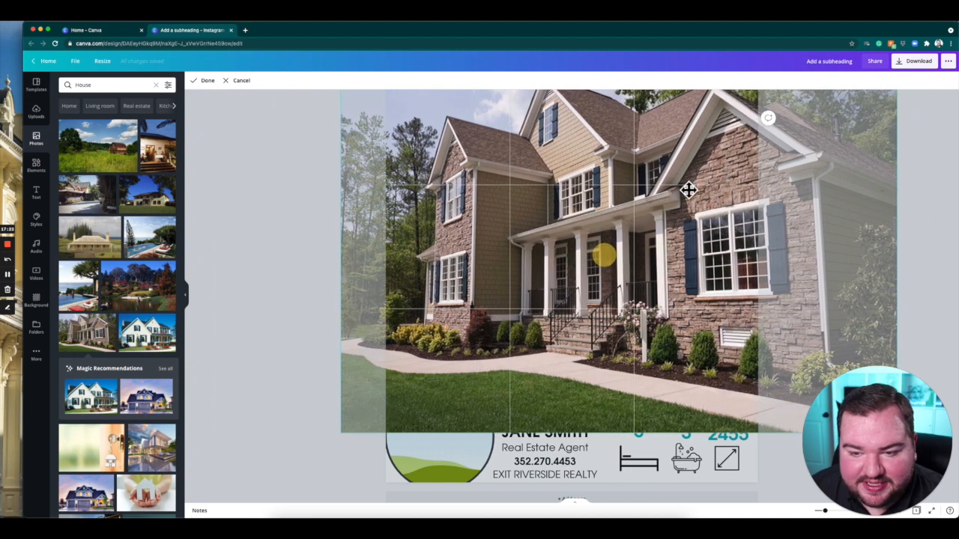
{"action": "left_click", "coordinate": [204, 80]}
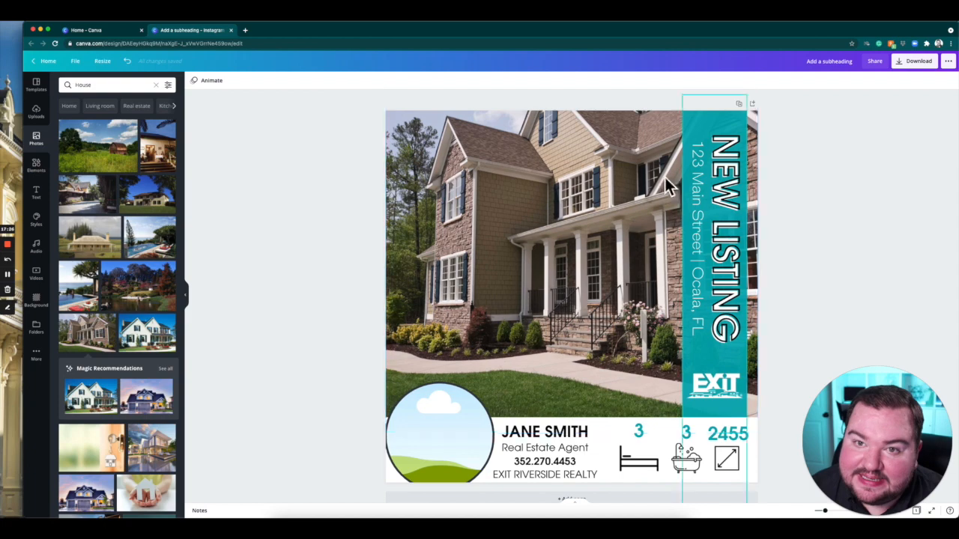
{"action": "double_click", "coordinate": [506, 231]}
{"action": "mouse_move", "coordinate": [608, 236]}
{"action": "left_mouse_down"}
{"action": "mouse_move", "coordinate": [561, 237]}
{"action": "mouse_move", "coordinate": [601, 238]}
{"action": "left_mouse_up"}
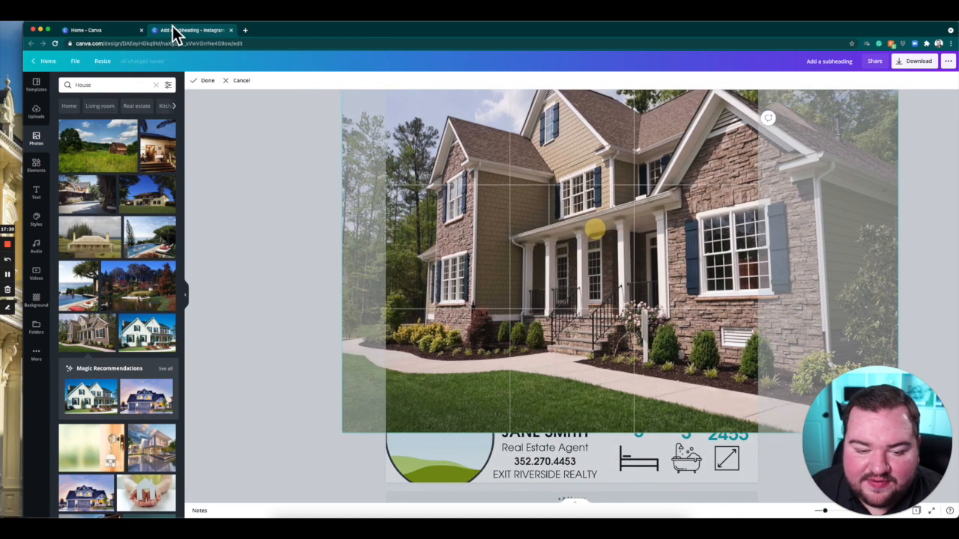
{"action": "left_click", "coordinate": [205, 80]}
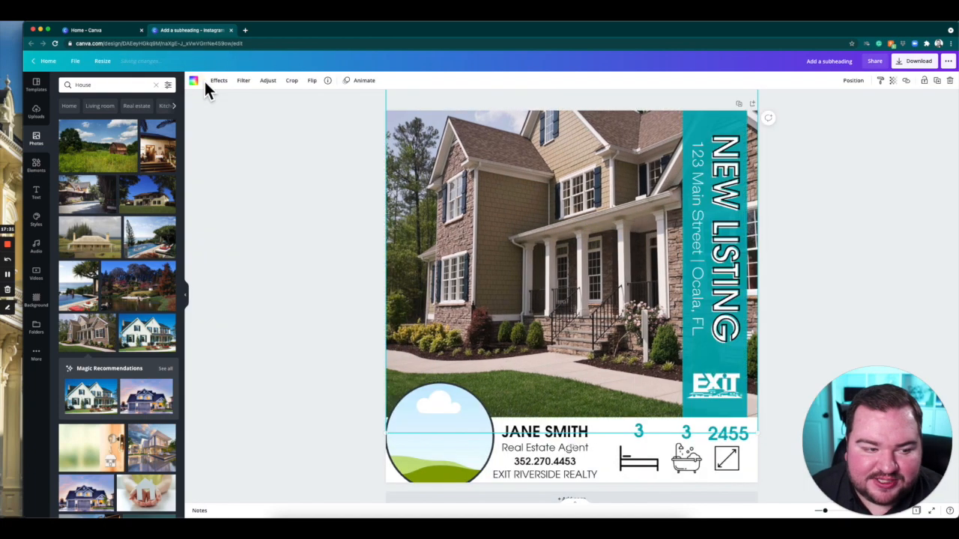
{"action": "left_click", "coordinate": [280, 282]}
Fill the circular frame with the uploaded headshot of the man in a suit on a teal background.
{"action": "left_click", "coordinate": [36, 112]}
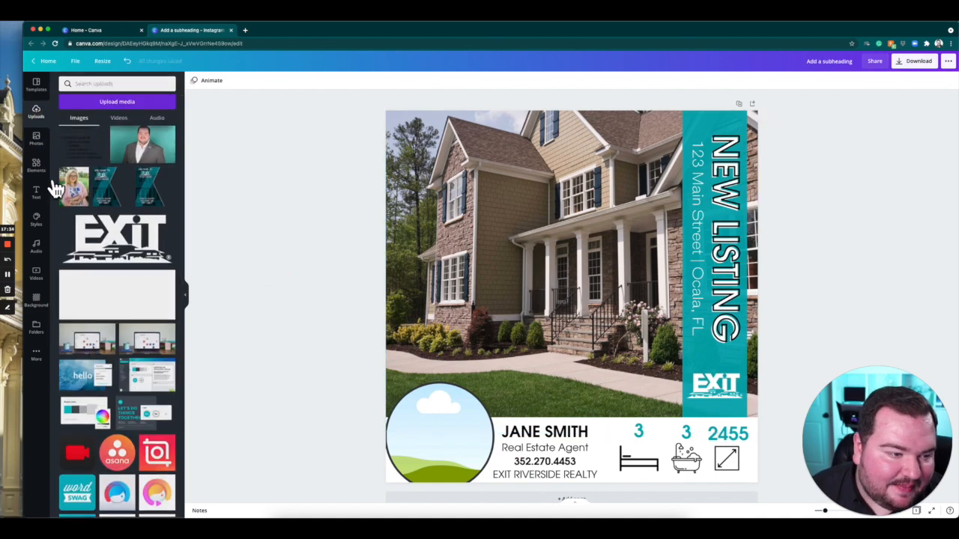
{"action": "scroll", "coordinate": [140, 391], "scroll_direction": "down", "scroll_amount": 10}
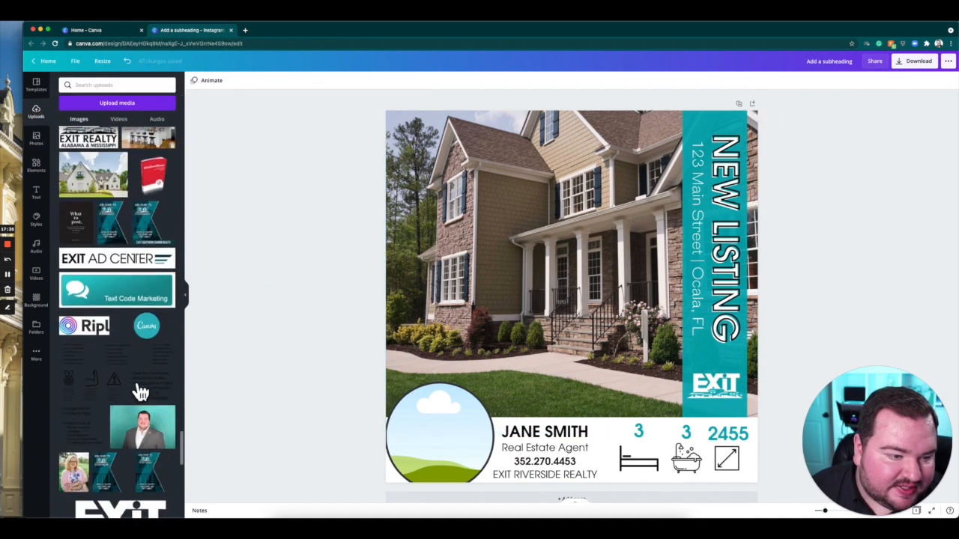
{"action": "scroll", "coordinate": [140, 391], "scroll_direction": "down", "scroll_amount": 5}
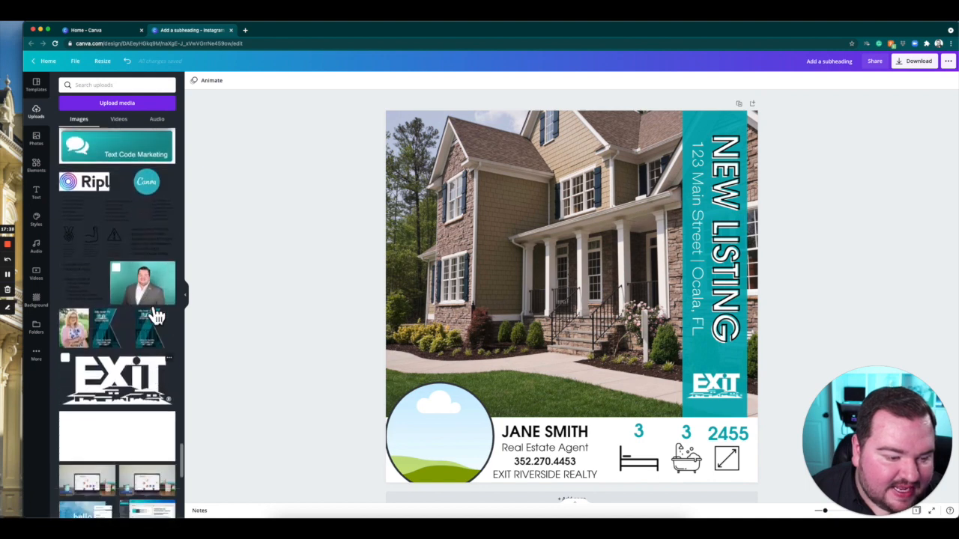
{"action": "left_click_drag", "start_coordinate": [148, 294], "coordinate": [448, 441]}
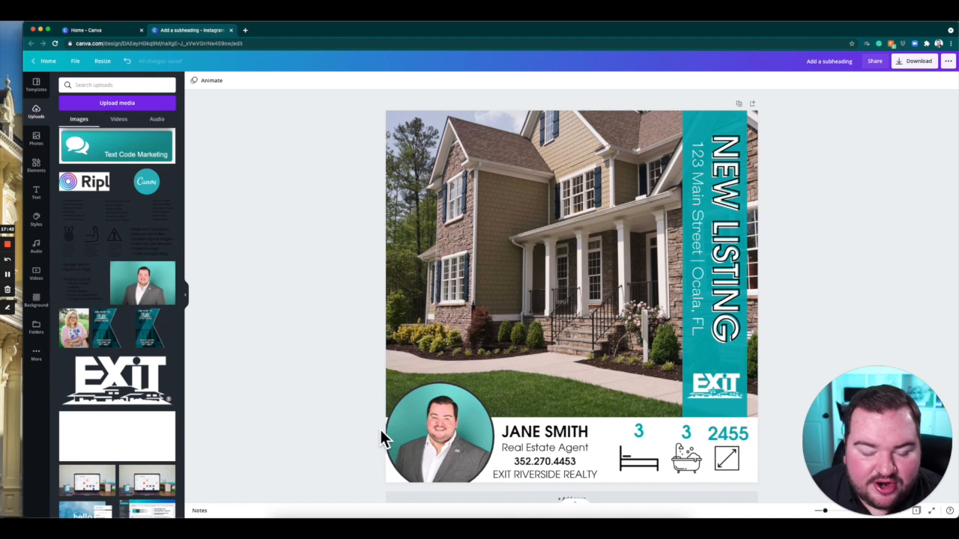
Enlarge the headshot inside the circular frame and reposition it so the face fills the circle.
{"action": "double_click", "coordinate": [450, 429]}
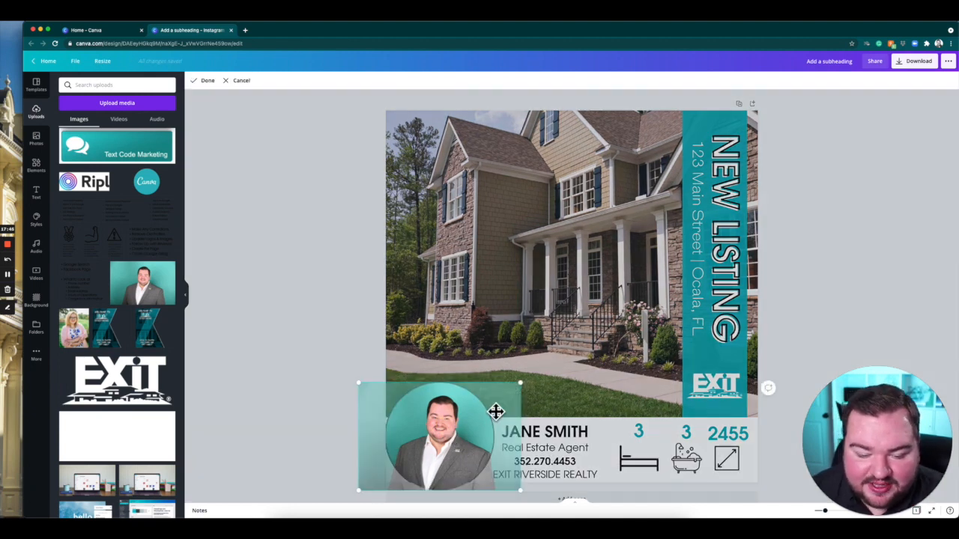
{"action": "left_click_drag", "start_coordinate": [528, 389], "coordinate": [654, 298]}
{"action": "left_click_drag", "start_coordinate": [598, 349], "coordinate": [507, 422]}
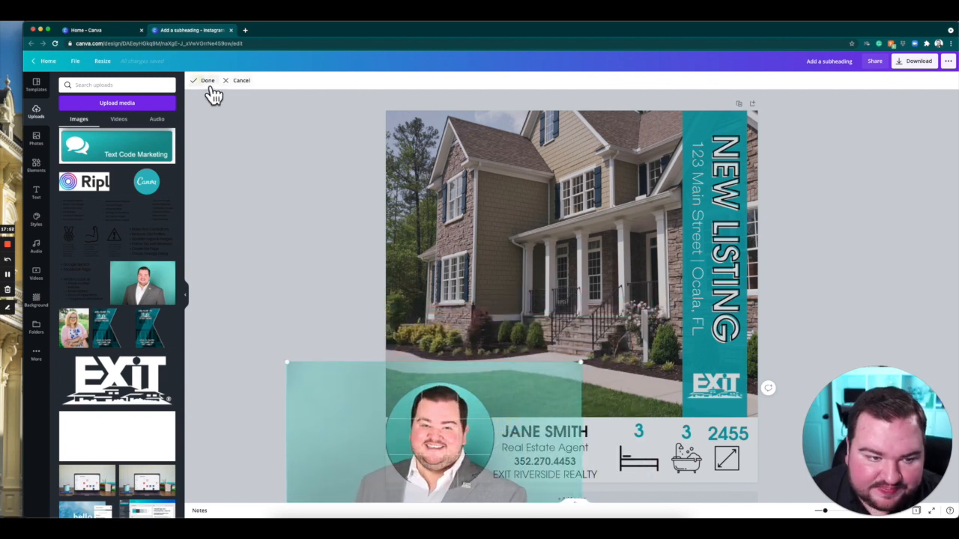
{"action": "left_click", "coordinate": [203, 81]}
{"action": "left_click", "coordinate": [283, 252]}
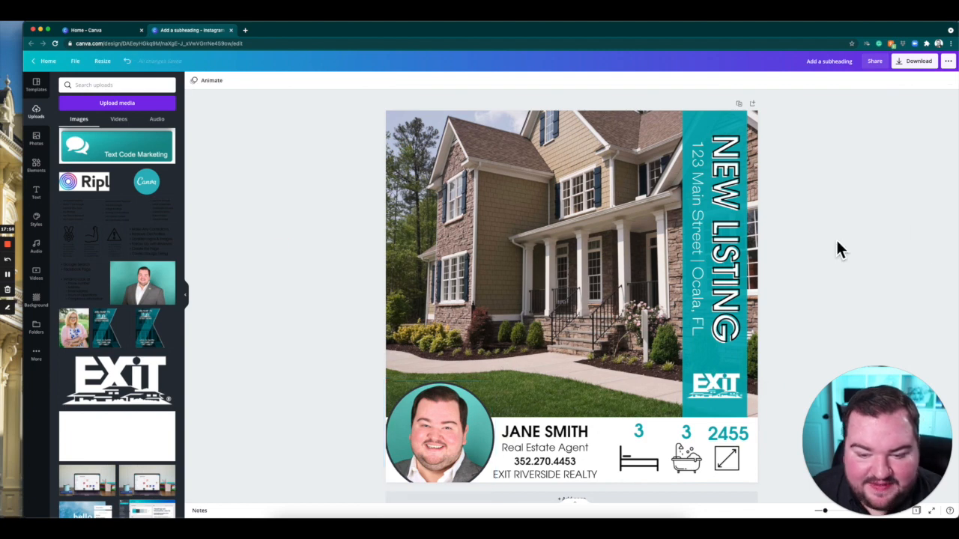
Remove the background from the headshot in the circular frame with the Background Remover effect.
{"action": "left_click", "coordinate": [446, 443]}
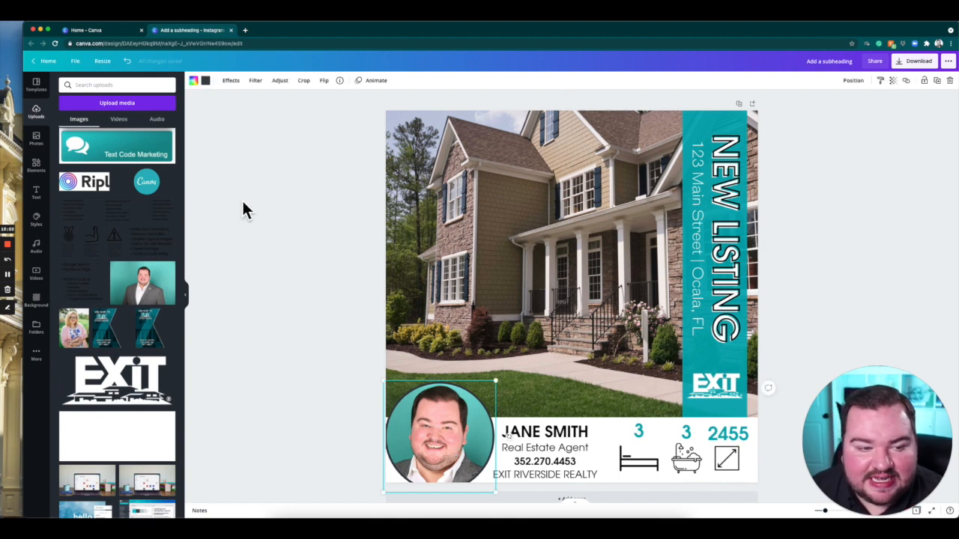
{"action": "left_click", "coordinate": [245, 86]}
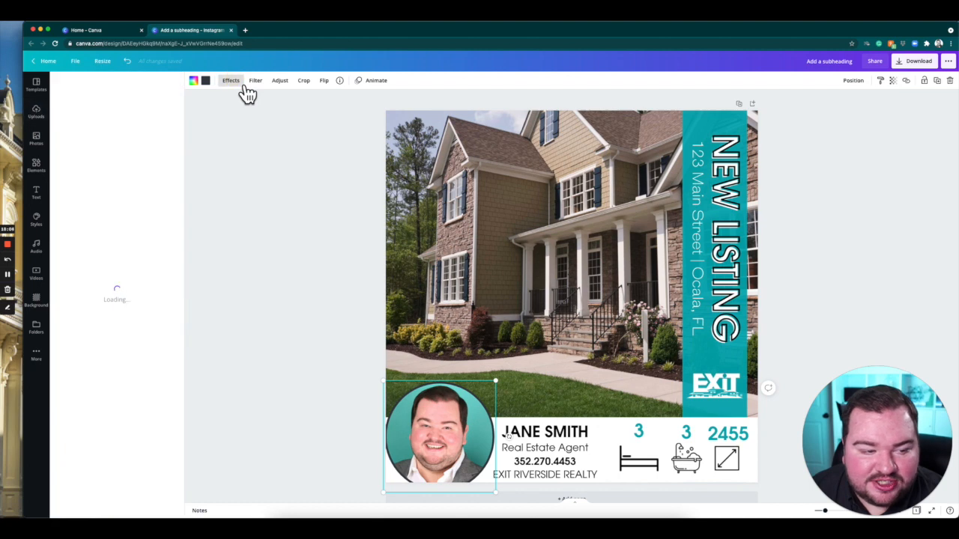
{"action": "left_click", "coordinate": [281, 389]}
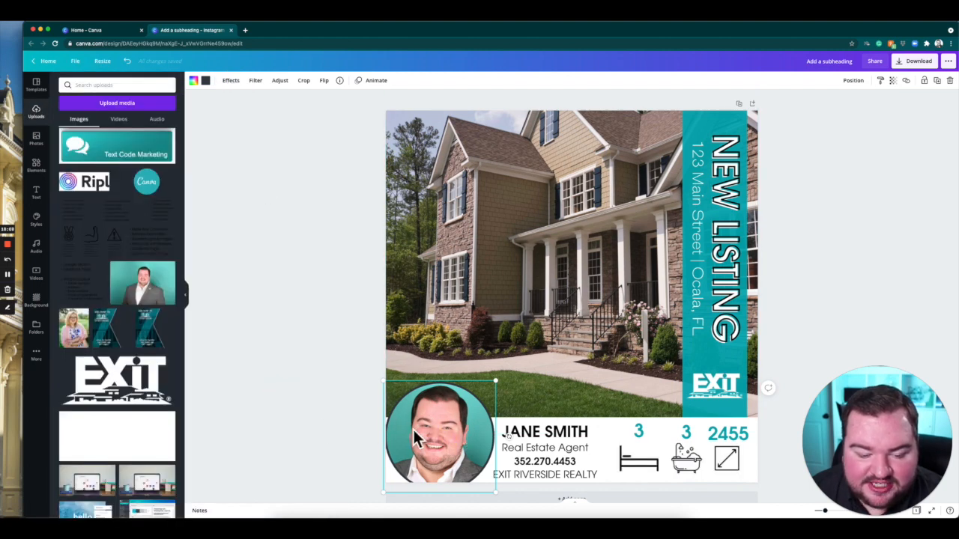
{"action": "left_click", "coordinate": [232, 82]}
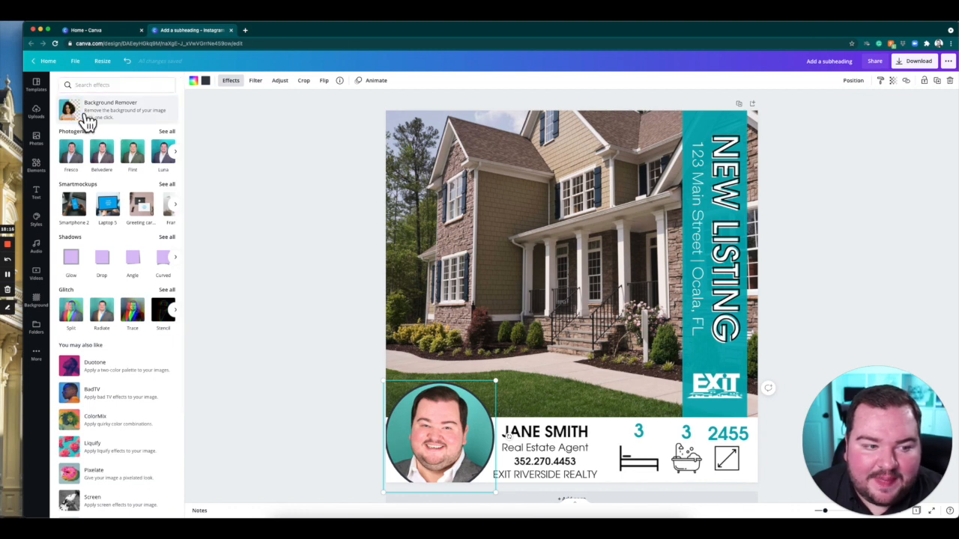
{"action": "left_click", "coordinate": [86, 116]}
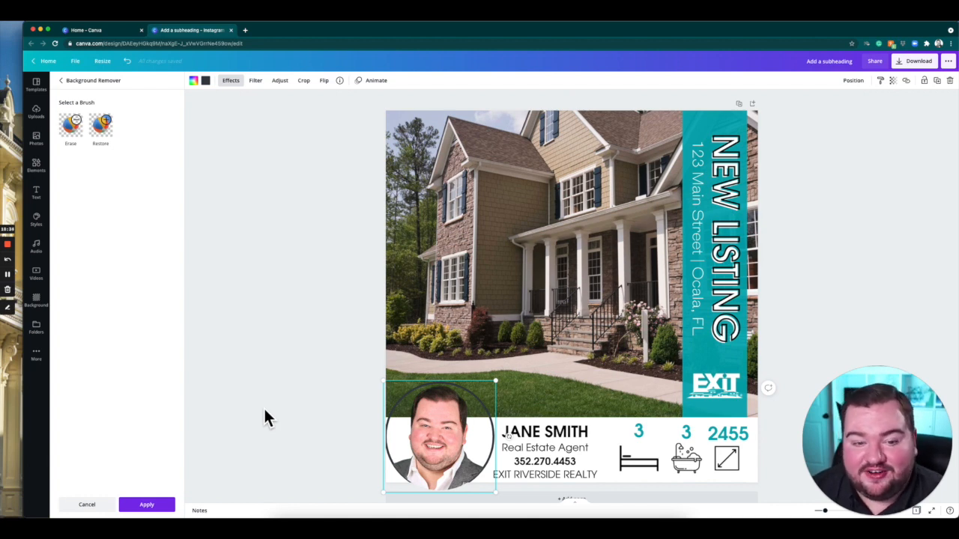
{"action": "left_click", "coordinate": [275, 402]}
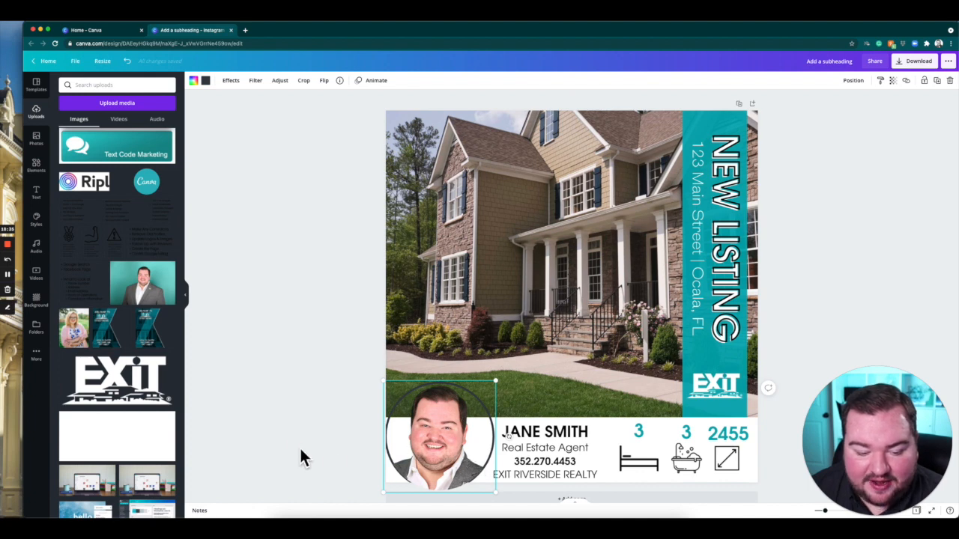
Try duplicating the circular headshot frame beside the contact text.
{"action": "left_click", "coordinate": [442, 434]}
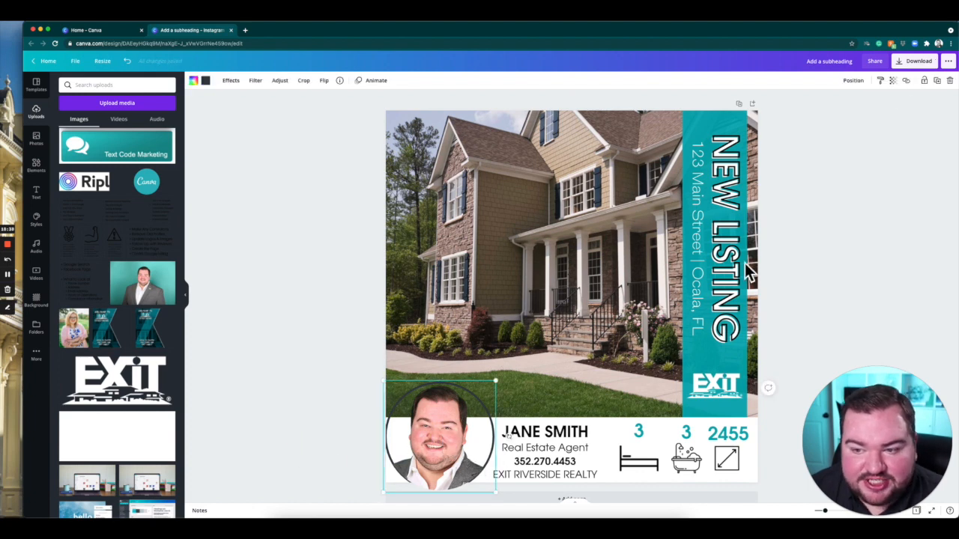
{"action": "left_click", "coordinate": [937, 81]}
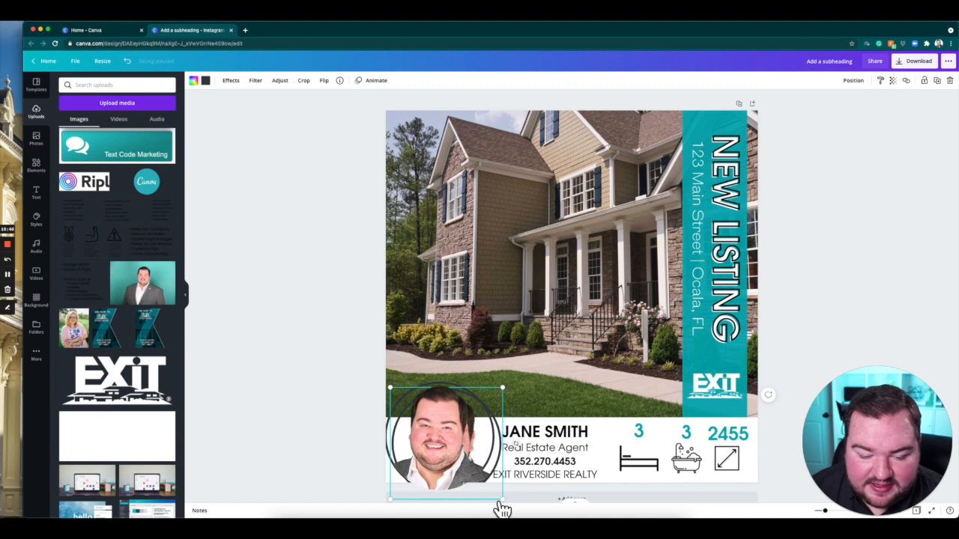
{"action": "left_click_drag", "start_coordinate": [487, 482], "coordinate": [485, 482]}
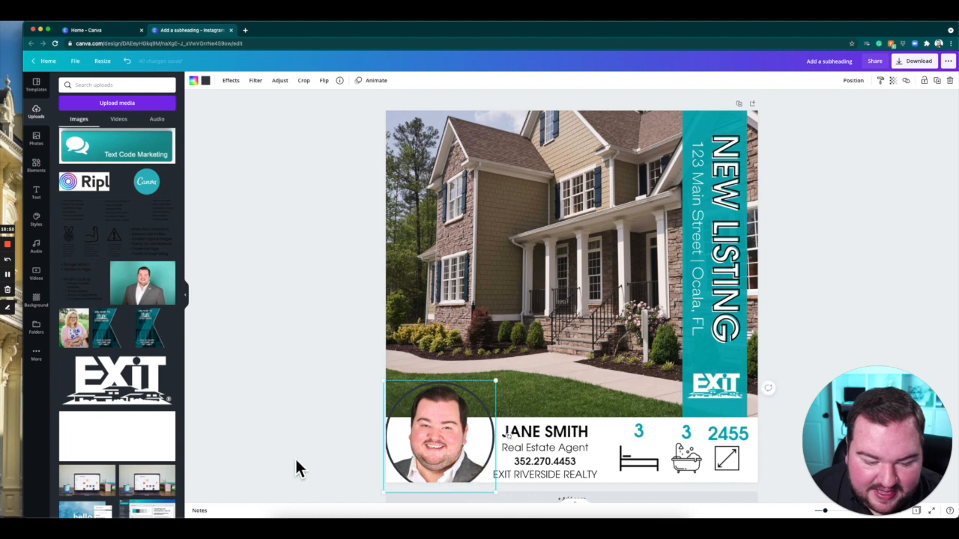
Fill the circular frame behind the headshot with the same teal as the NEW LISTING bar.
{"action": "left_click", "coordinate": [195, 82]}
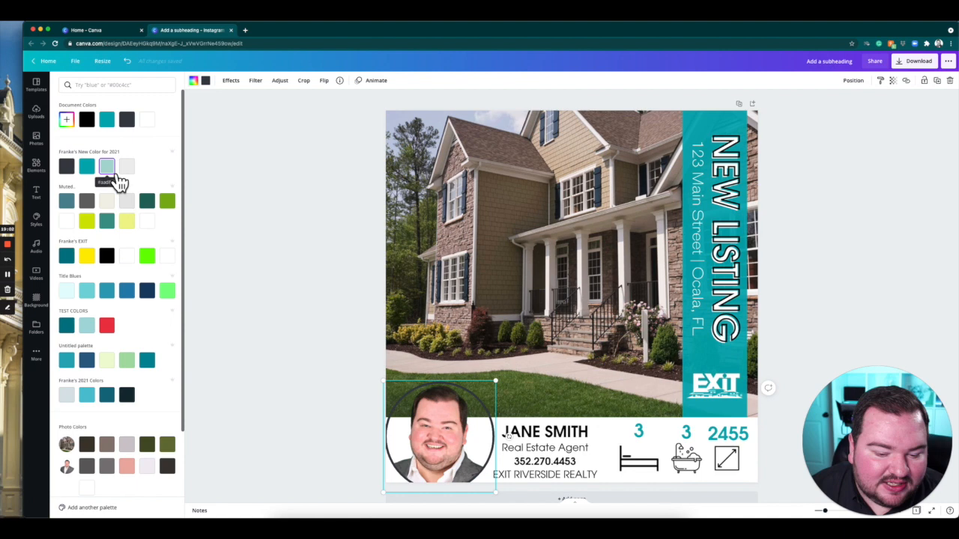
{"action": "left_click", "coordinate": [90, 169]}
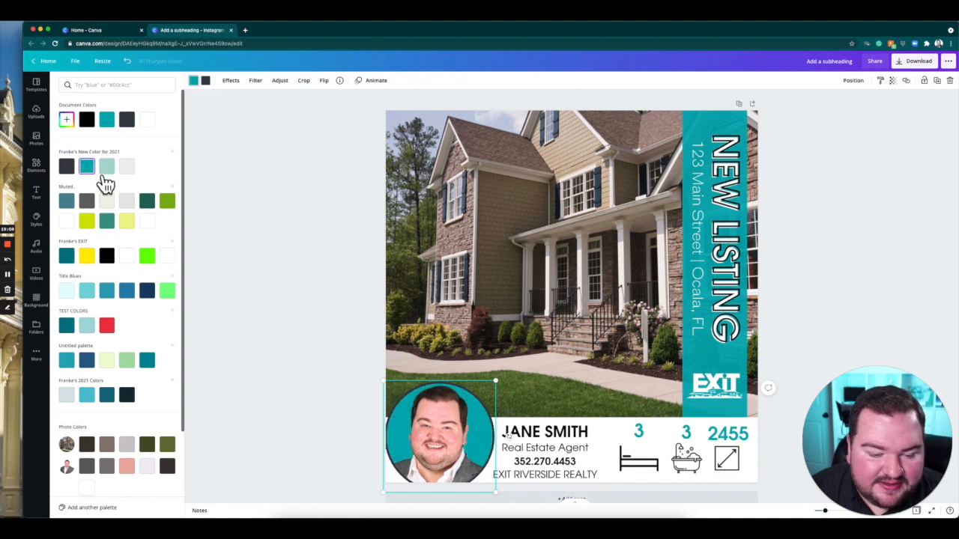
{"action": "left_click", "coordinate": [108, 169]}
{"action": "left_click", "coordinate": [90, 169]}
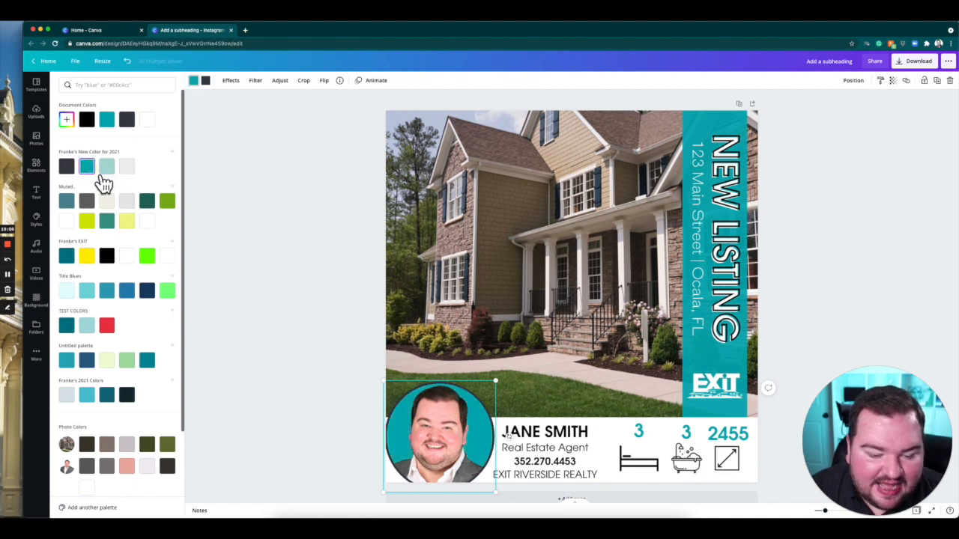
Change the fill behind the headshot in the circular frame to the light teal from the Franke's New Color for 2021 palette.
{"action": "left_click", "coordinate": [114, 173]}
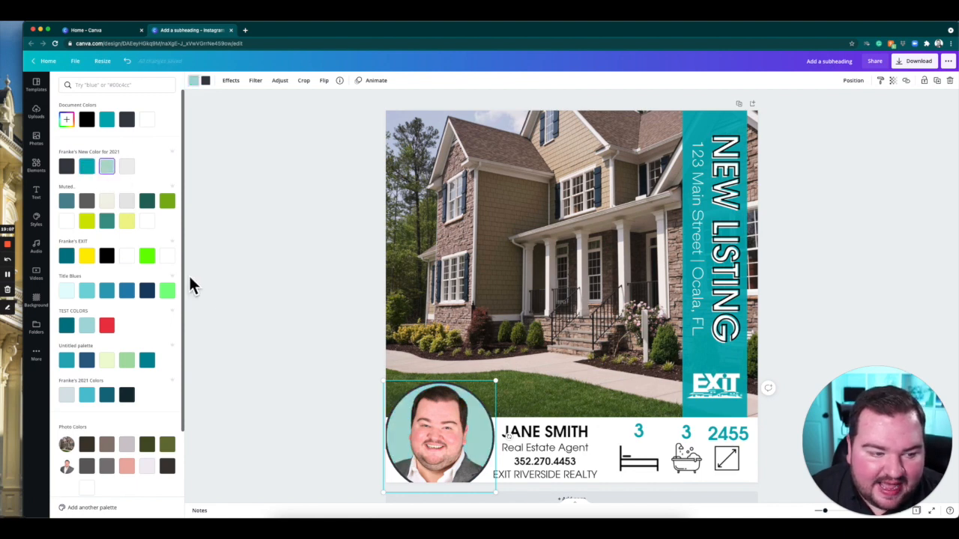
{"action": "left_click", "coordinate": [251, 347]}
{"action": "left_click", "coordinate": [275, 332]}
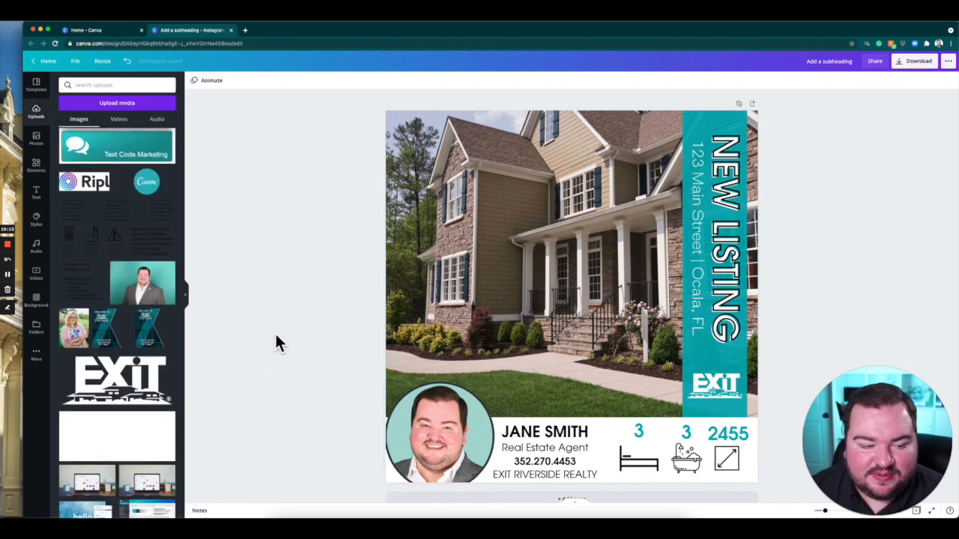
Remove the duplicate headshot circle hidden underneath and move the light teal one back into the post's lower-left corner.
{"action": "left_click", "coordinate": [462, 423]}
{"action": "mouse_move", "coordinate": [477, 424]}
{"action": "left_mouse_down"}
{"action": "mouse_move", "coordinate": [488, 431]}
{"action": "mouse_move", "coordinate": [472, 427]}
{"action": "left_mouse_up"}
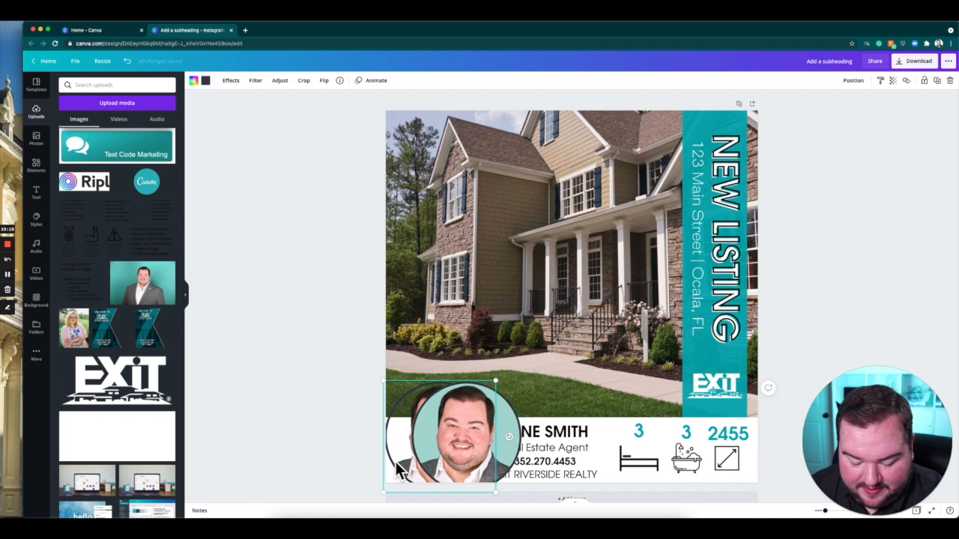
{"action": "left_click", "coordinate": [396, 462]}
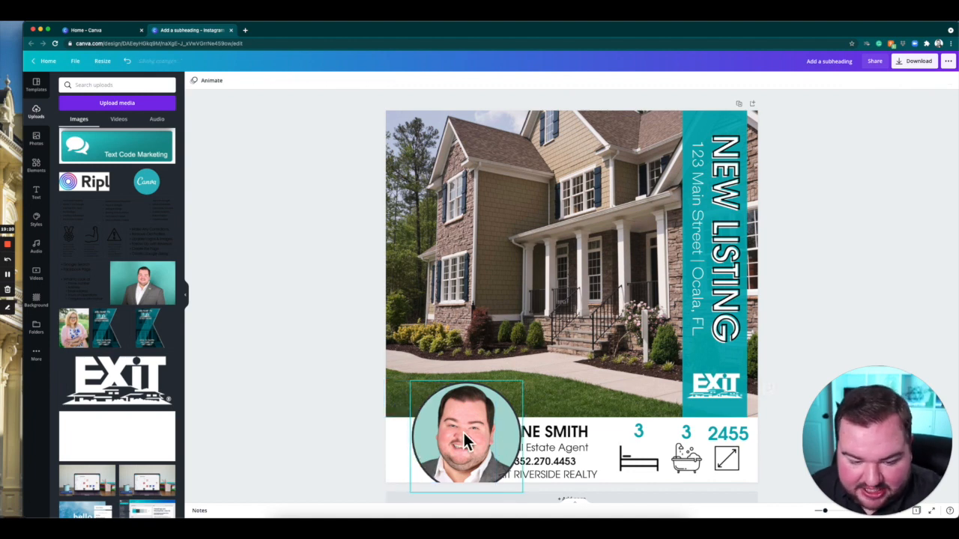
{"action": "left_click_drag", "start_coordinate": [456, 432], "coordinate": [440, 441]}
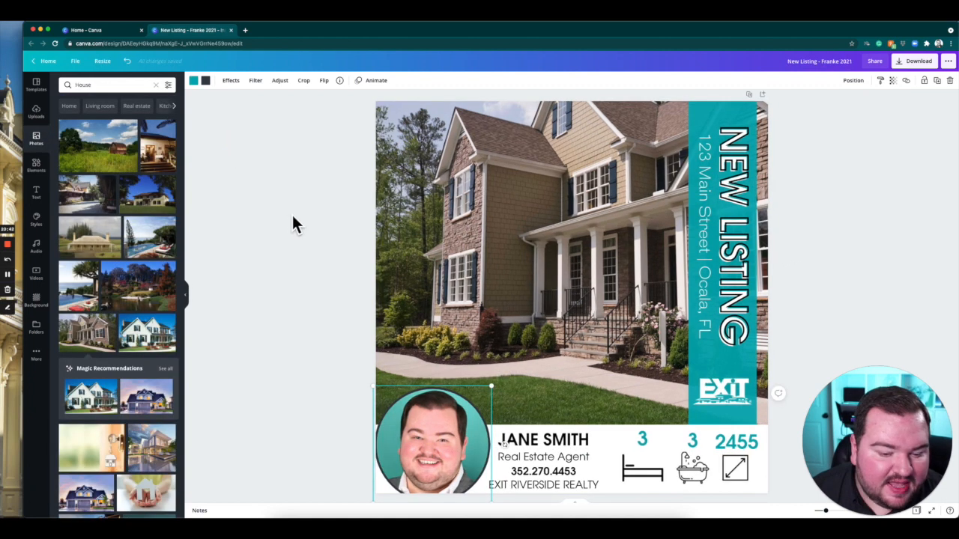
{"action": "left_click", "coordinate": [292, 215]}
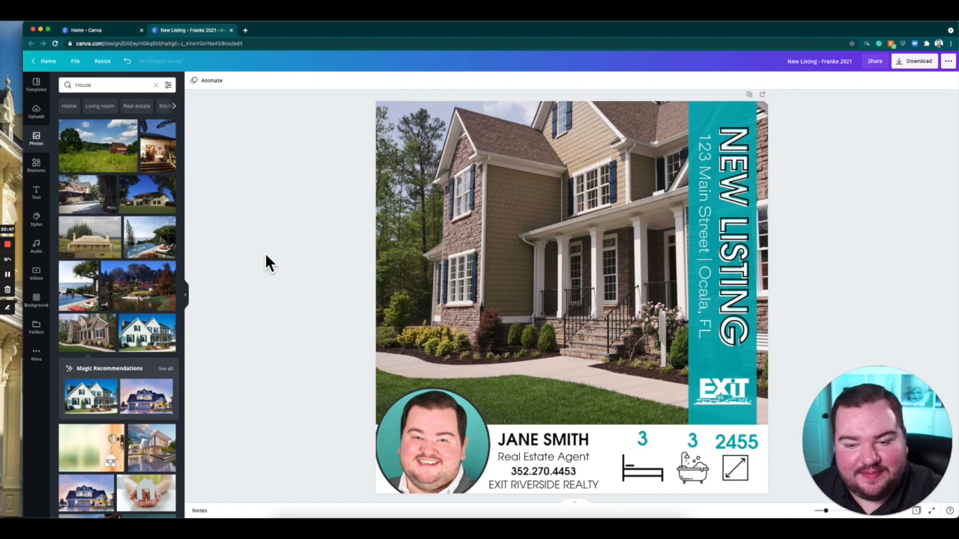
Download the finished post as a PNG at size 3.
{"action": "left_click", "coordinate": [919, 61]}
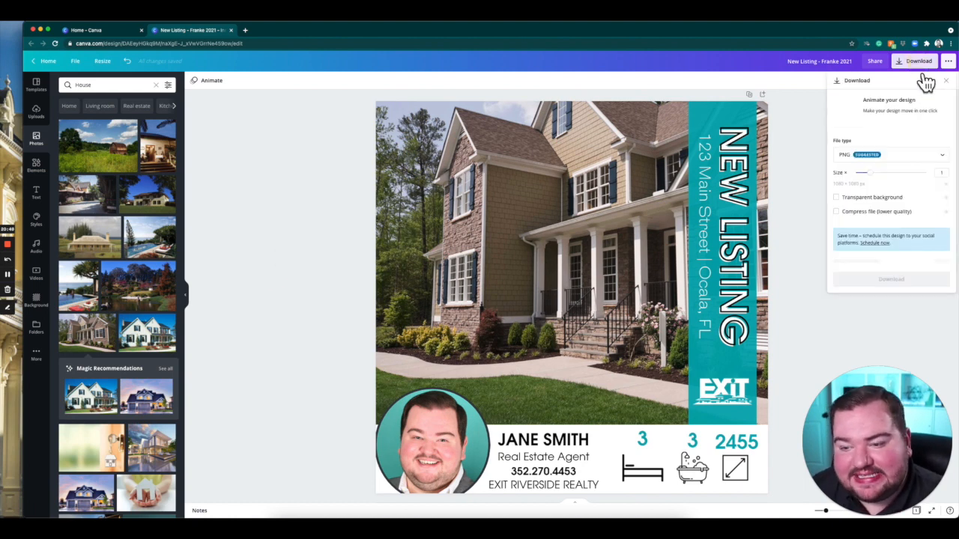
{"action": "left_click_drag", "start_coordinate": [861, 173], "coordinate": [953, 171]}
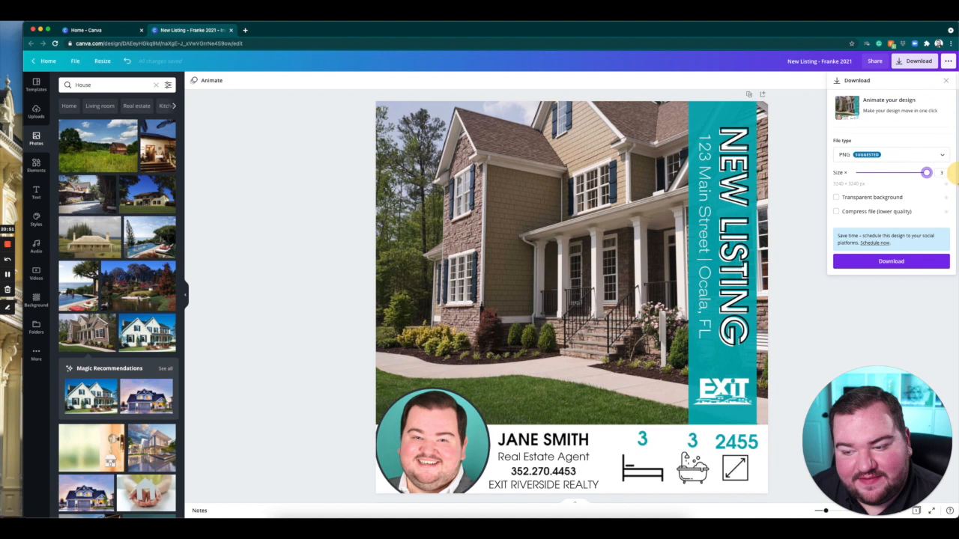
{"action": "left_click", "coordinate": [892, 263]}
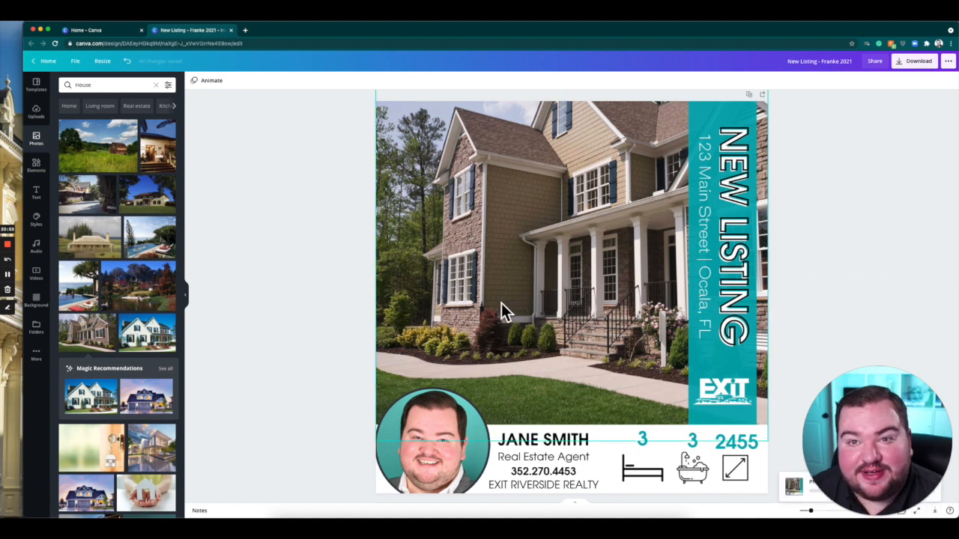
{"action": "left_click", "coordinate": [289, 271]}
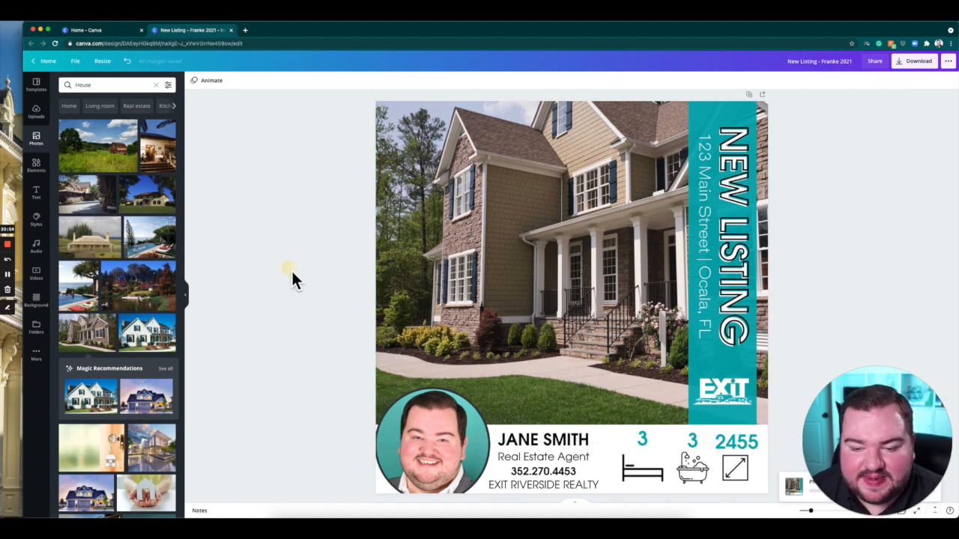
Preview page animations such as Block and Baseline on the post without applying one.
{"action": "left_click", "coordinate": [210, 80]}
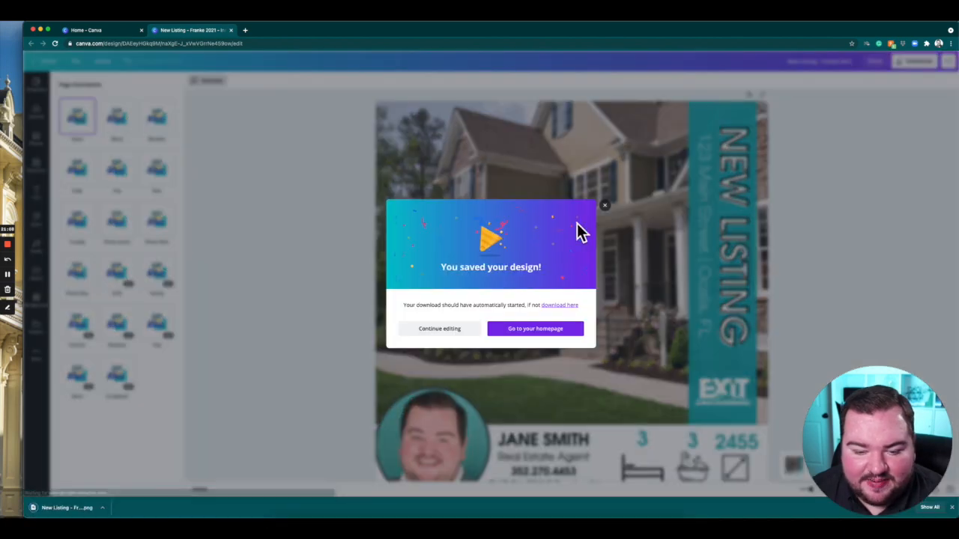
{"action": "left_click", "coordinate": [604, 206]}
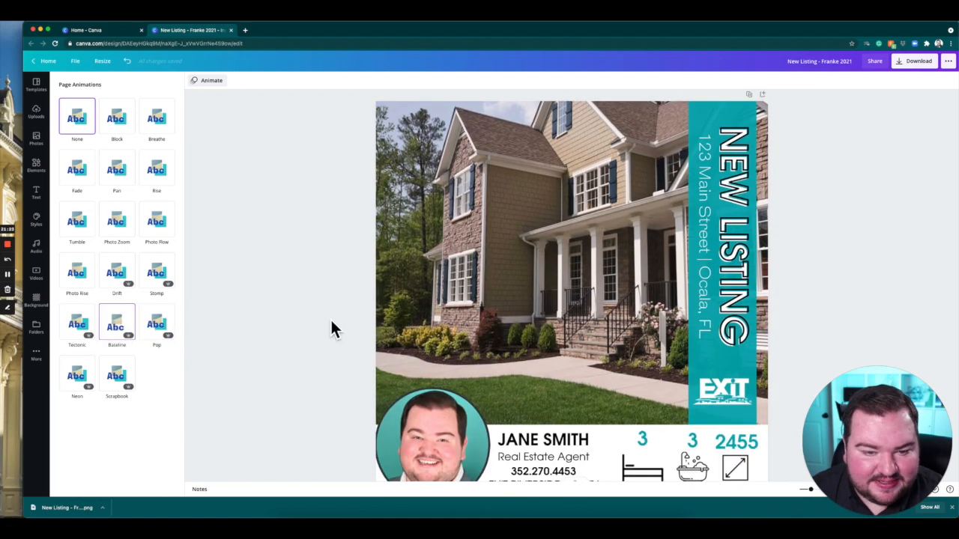
{"action": "scroll", "coordinate": [331, 320], "scroll_direction": "down", "scroll_amount": 1}
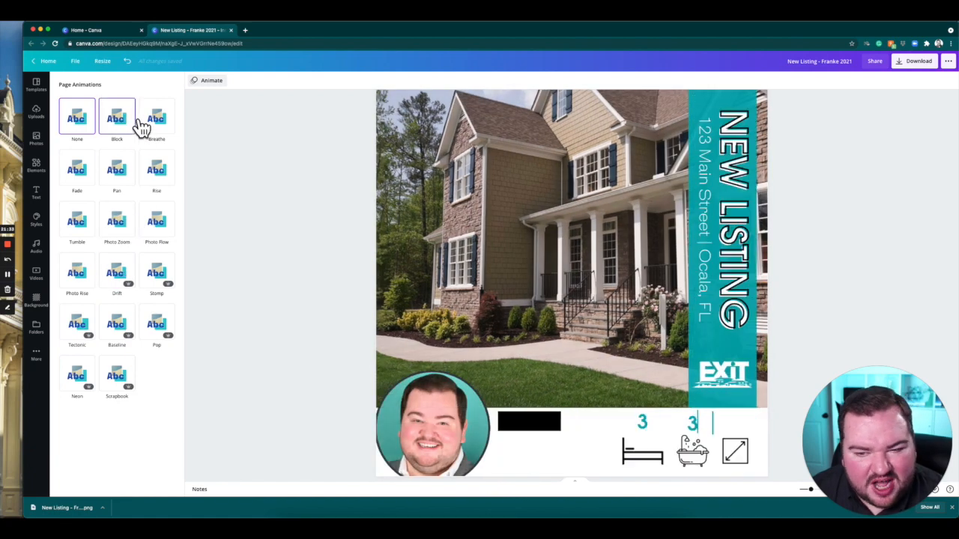
{"action": "left_click", "coordinate": [309, 238]}
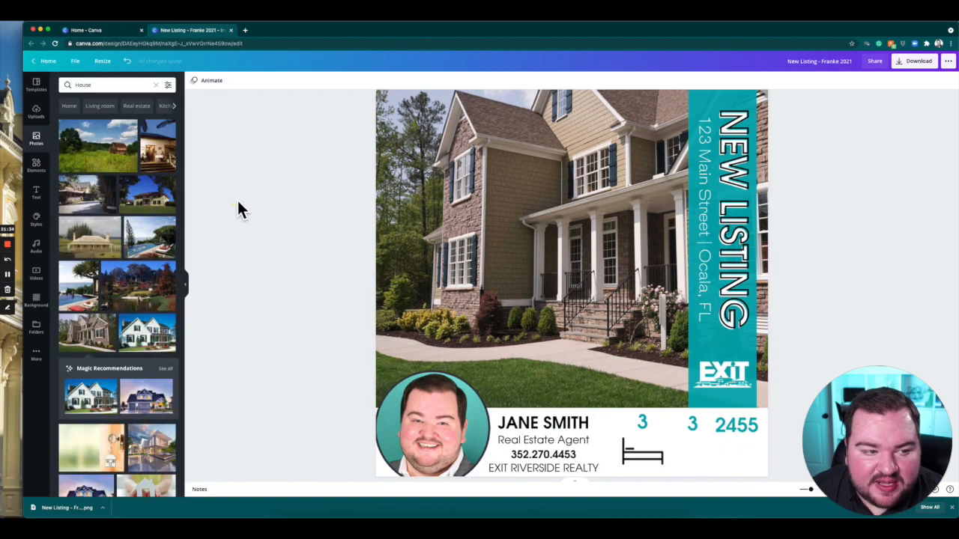
Clear the House photo search and show the available Instagram Post templates.
{"action": "left_click", "coordinate": [156, 85]}
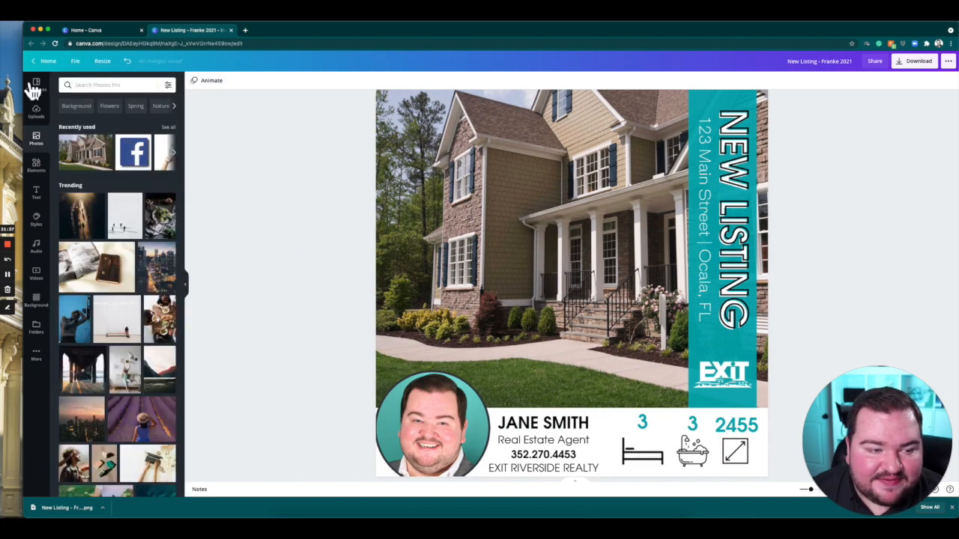
{"action": "left_click", "coordinate": [38, 83]}
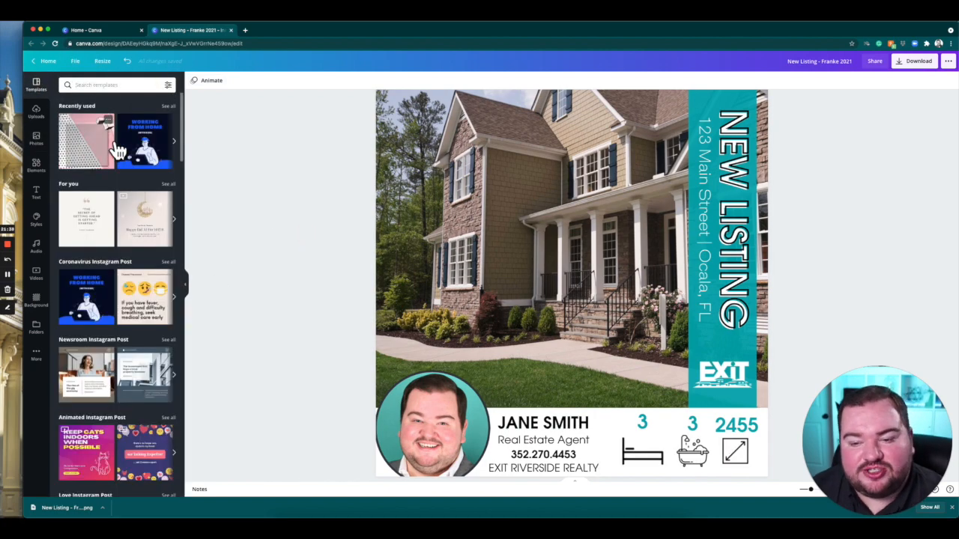
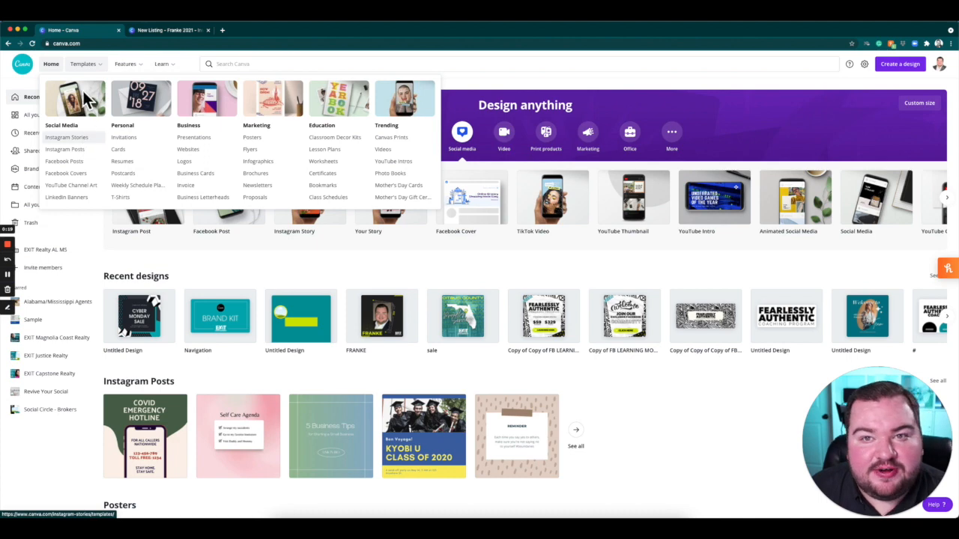
Open the Instagram Stories templates and look through the available designs.
{"action": "left_click", "coordinate": [96, 145]}
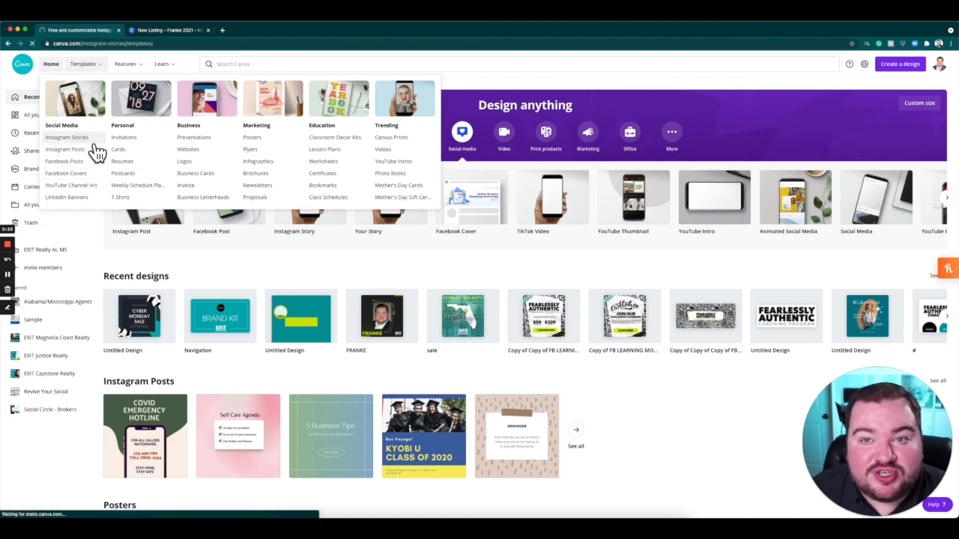
{"action": "scroll", "coordinate": [548, 179], "scroll_direction": "down", "scroll_amount": 3}
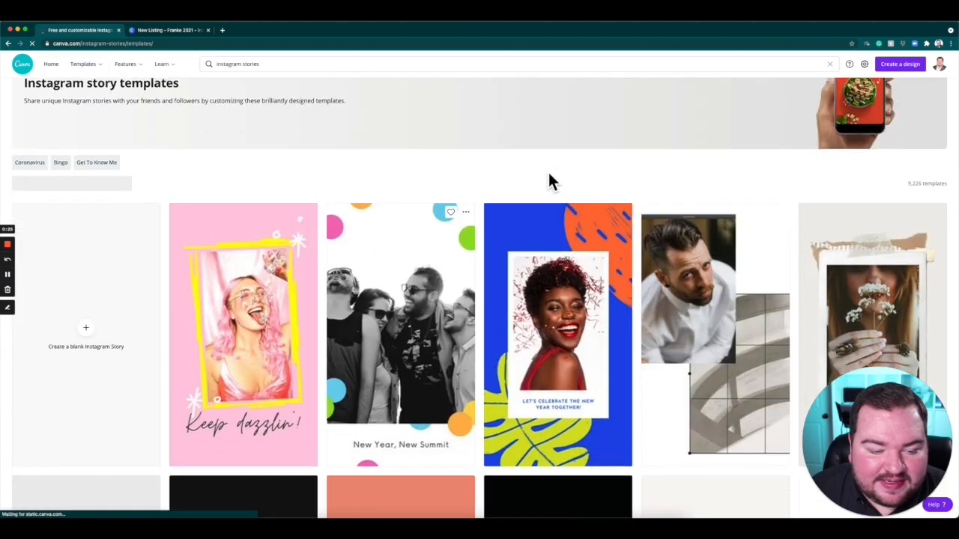
{"action": "scroll", "coordinate": [777, 264], "scroll_direction": "down", "scroll_amount": 5}
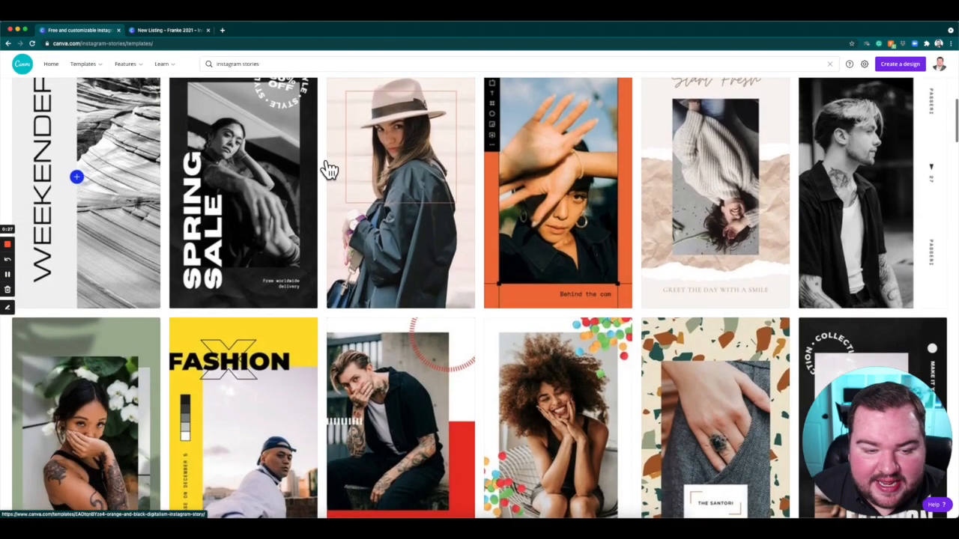
{"action": "scroll", "coordinate": [318, 228], "scroll_direction": "down", "scroll_amount": 10}
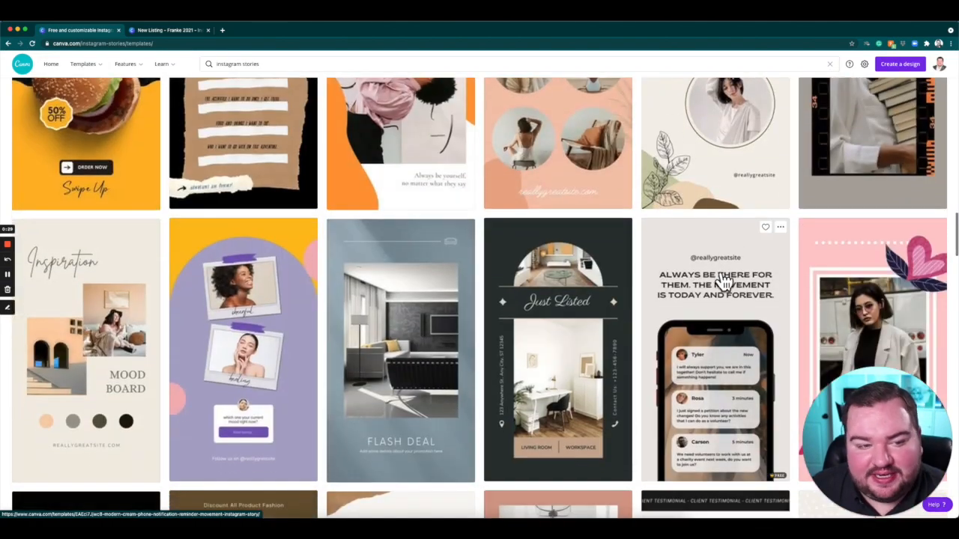
Replace the Instagram stories template search with a search for "Real Estate" templates.
{"action": "left_click", "coordinate": [310, 66]}
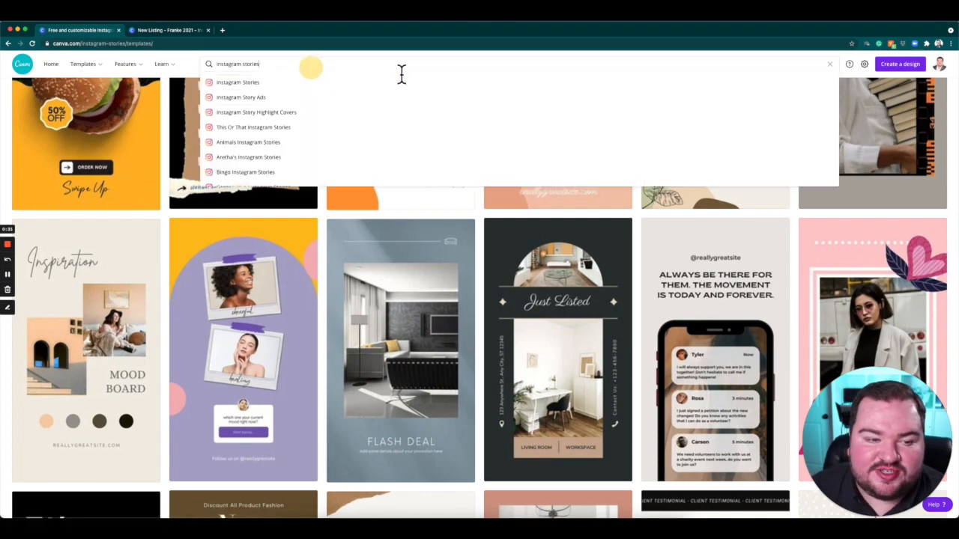
{"action": "scroll", "coordinate": [199, 56], "scroll_direction": "up", "scroll_amount": 1}
{"action": "scroll", "coordinate": [196, 53], "scroll_direction": "up", "scroll_amount": 5}
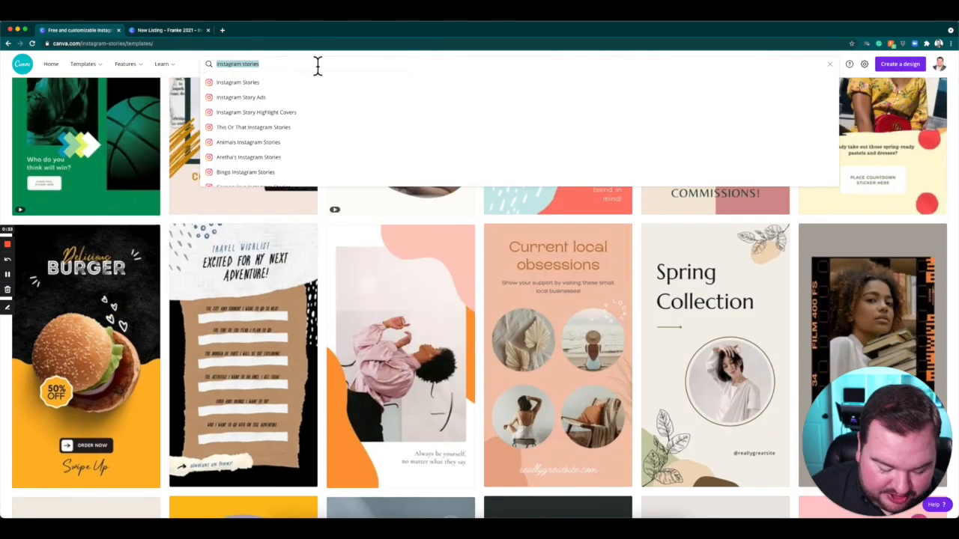
{"action": "type", "text": "Real Estate"}
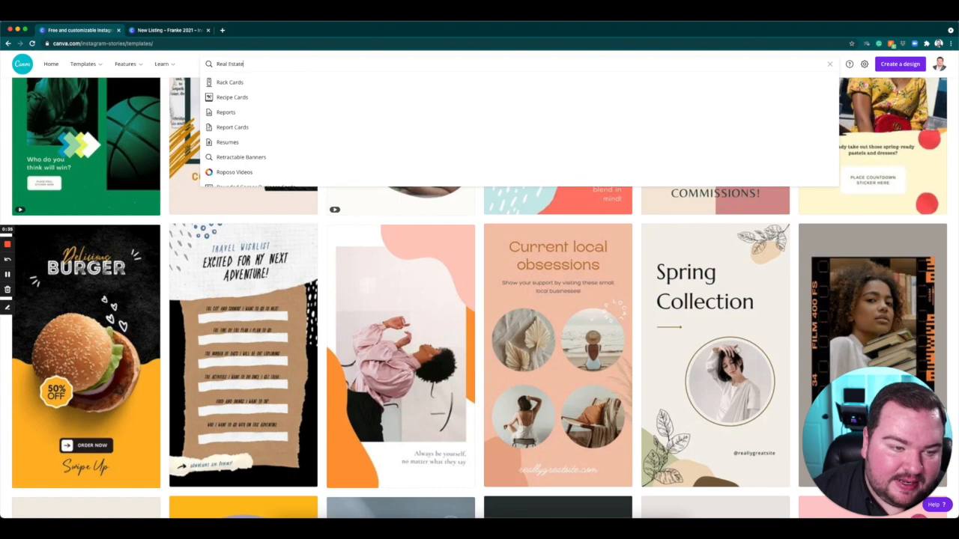
{"action": "key", "text": "Return"}
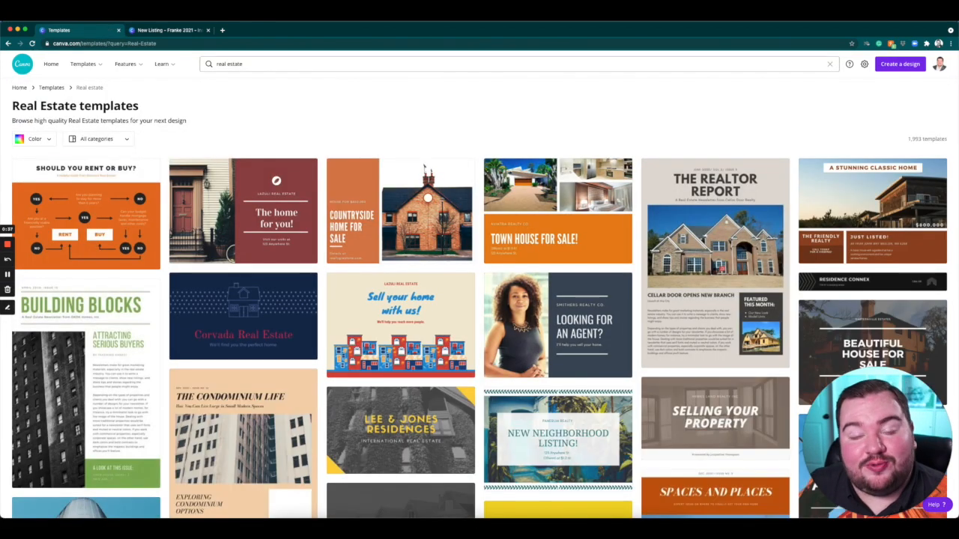
Find the olive real estate open house template titled ARDEN PARK HOUSE and start a new design from it.
{"action": "scroll", "coordinate": [716, 225], "scroll_direction": "down", "scroll_amount": 10}
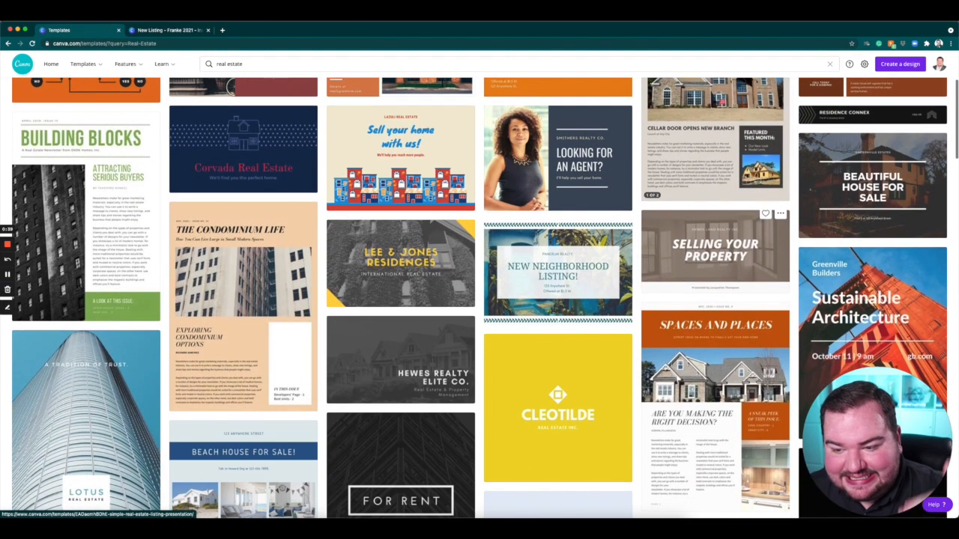
{"action": "scroll", "coordinate": [715, 225], "scroll_direction": "down", "scroll_amount": 6}
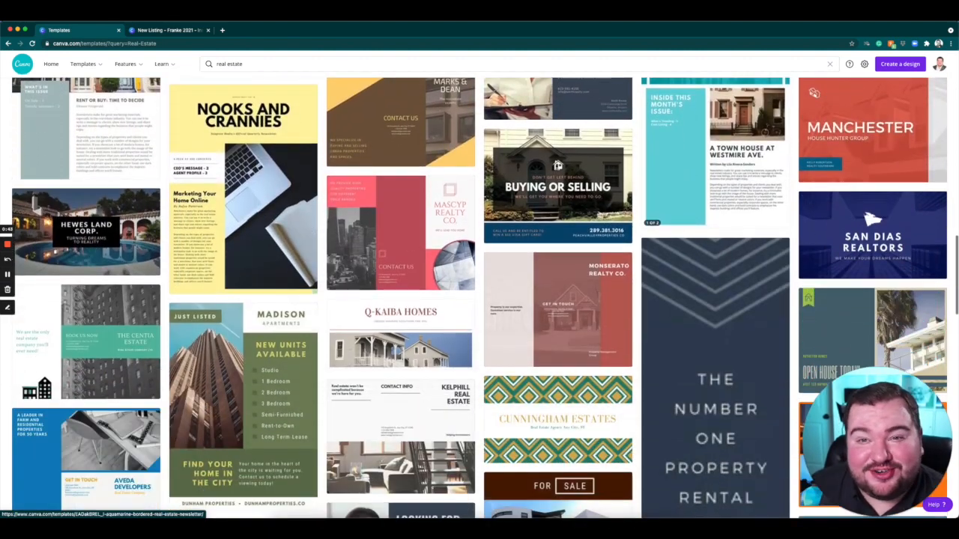
{"action": "scroll", "coordinate": [716, 225], "scroll_direction": "down", "scroll_amount": 3}
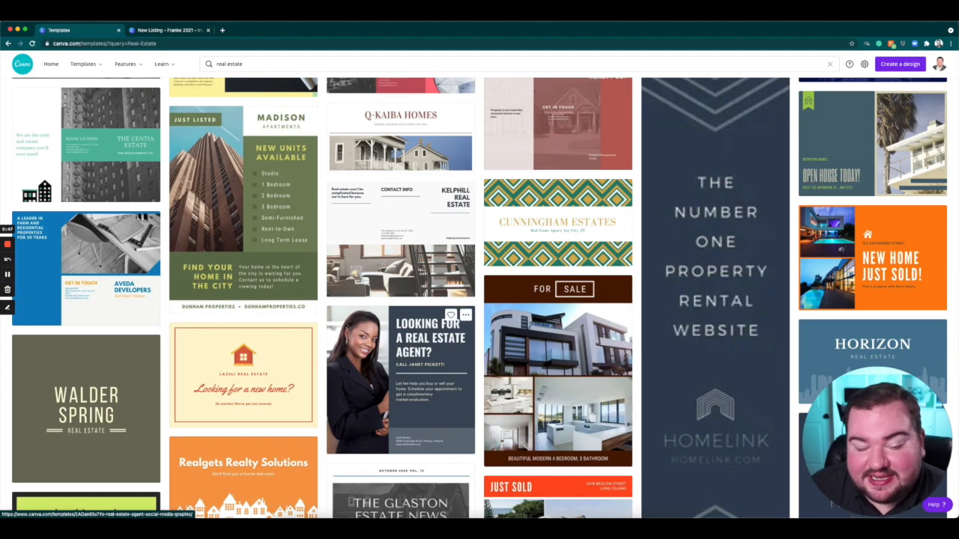
{"action": "scroll", "coordinate": [419, 374], "scroll_direction": "down", "scroll_amount": 5}
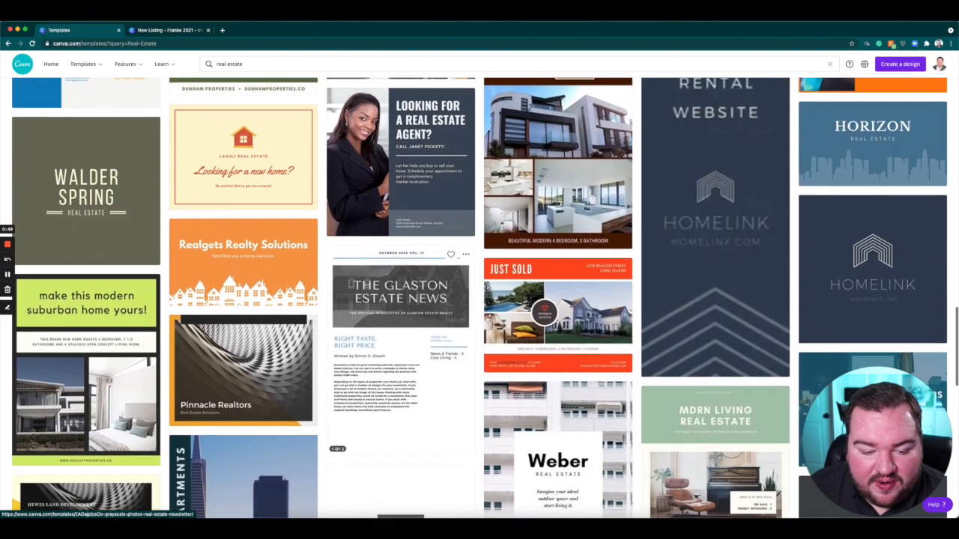
{"action": "scroll", "coordinate": [450, 337], "scroll_direction": "down", "scroll_amount": 6}
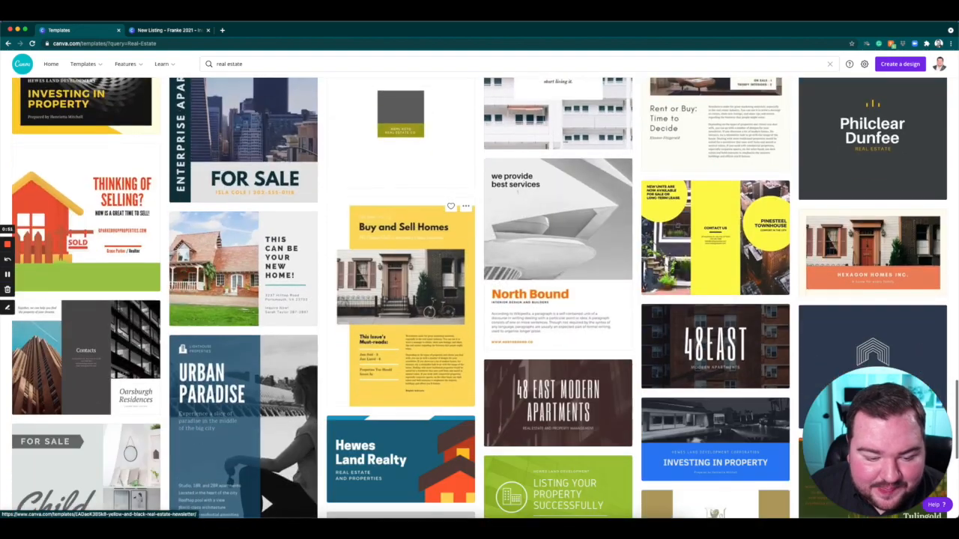
{"action": "scroll", "coordinate": [441, 345], "scroll_direction": "down", "scroll_amount": 10}
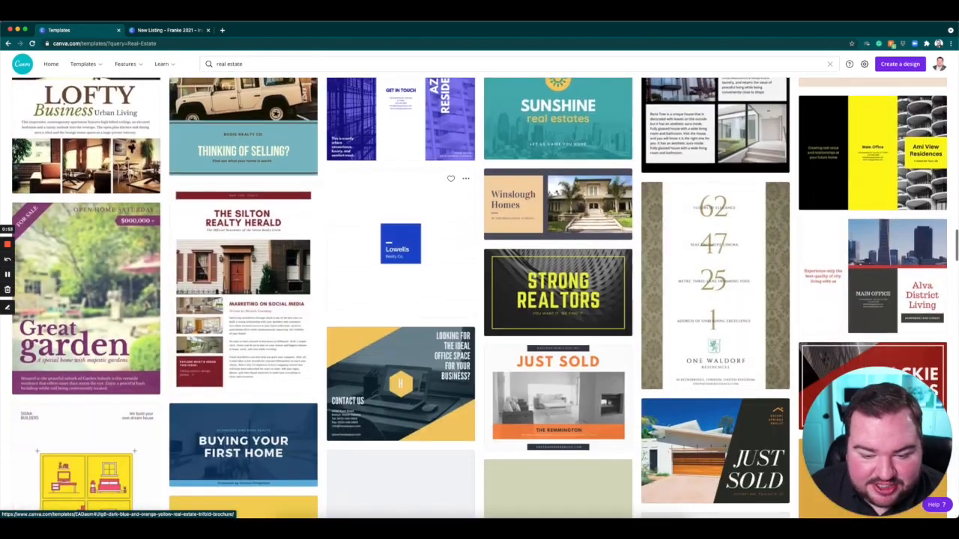
{"action": "scroll", "coordinate": [400, 353], "scroll_direction": "down", "scroll_amount": 10}
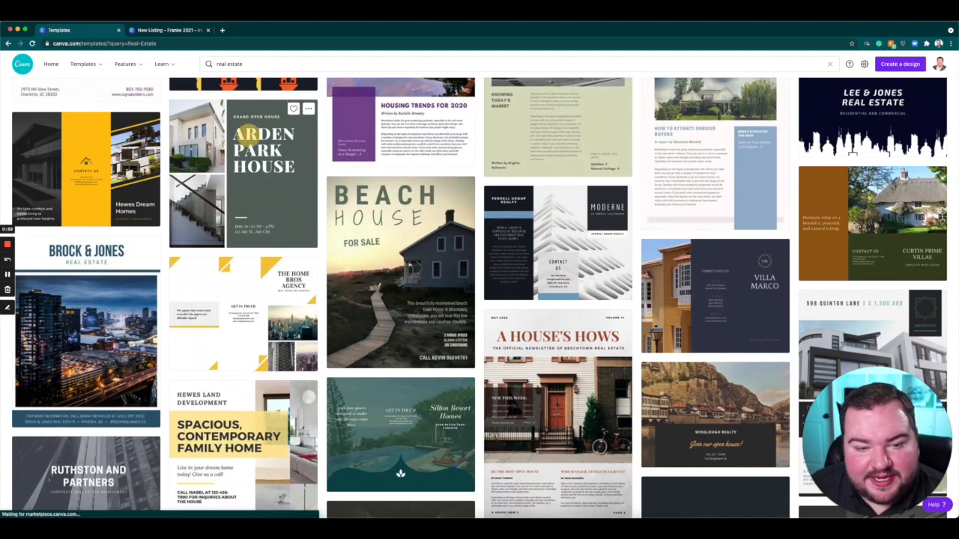
{"action": "left_click", "coordinate": [247, 135]}
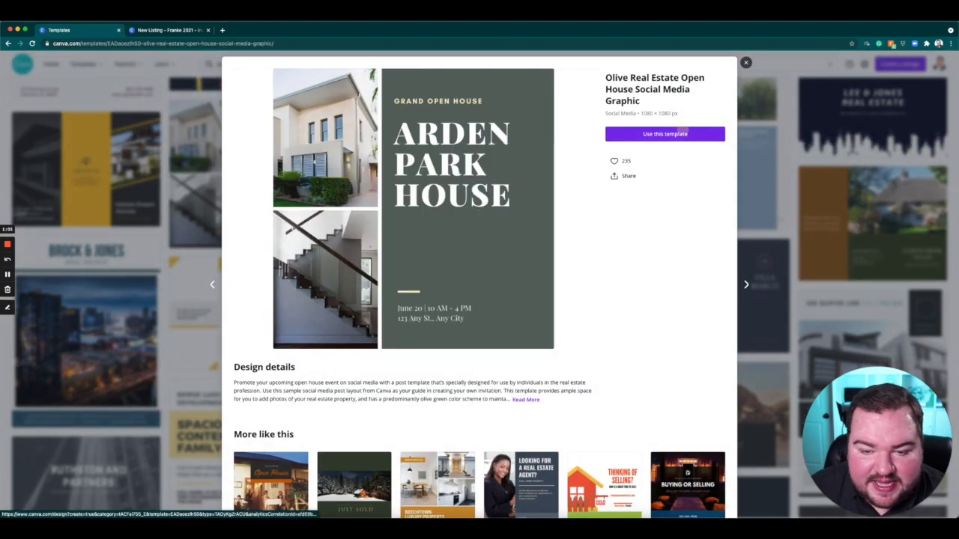
{"action": "left_click", "coordinate": [683, 133]}
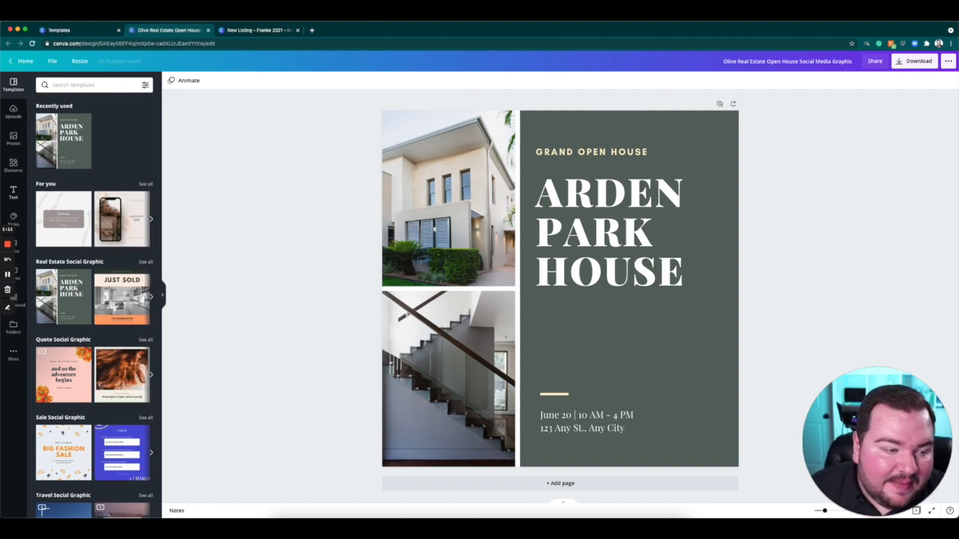
Apply the brand kit's TeX Gyre Adventor font and shuffle the New Color for 2021 palette to a light grey background with dark text.
{"action": "left_click", "coordinate": [14, 218]}
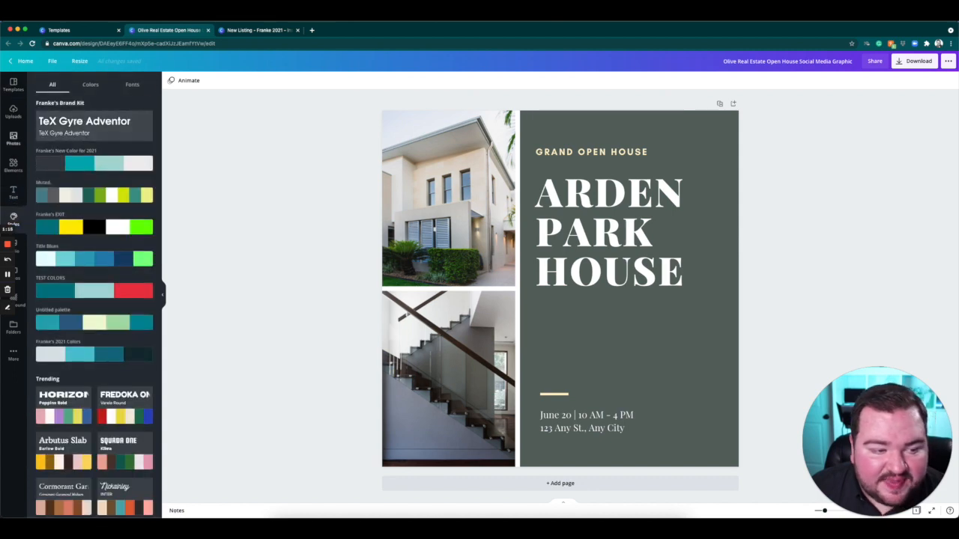
{"action": "left_click", "coordinate": [116, 125]}
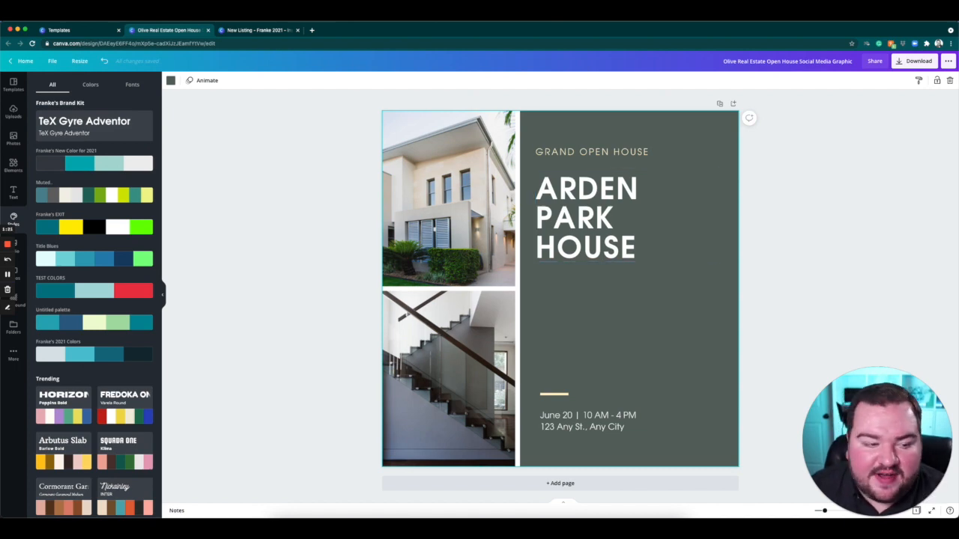
{"action": "left_click", "coordinate": [100, 167]}
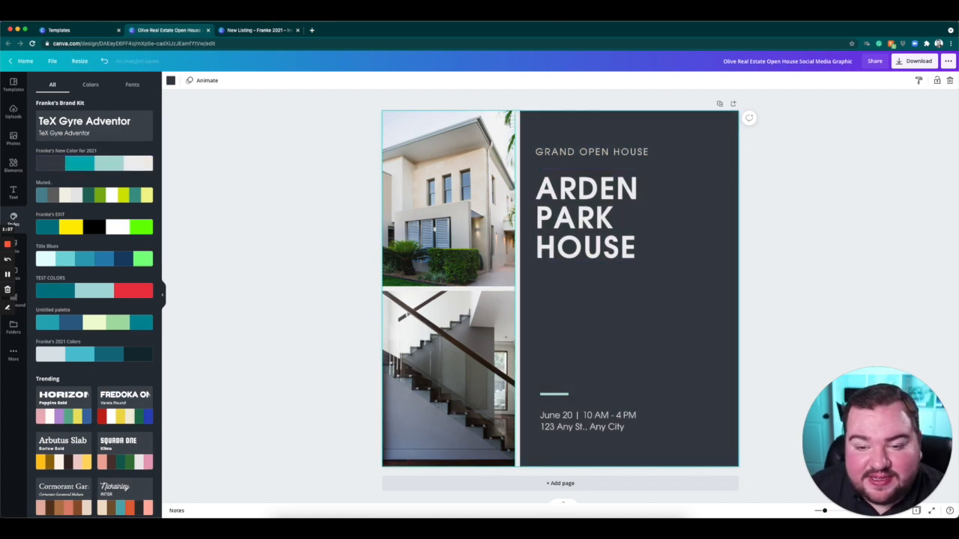
{"action": "left_click", "coordinate": [97, 163]}
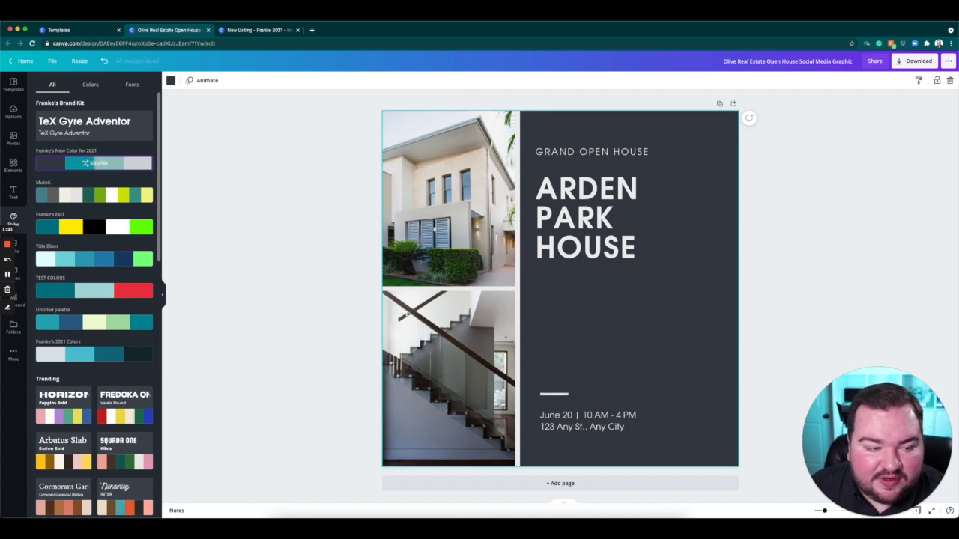
{"action": "left_click", "coordinate": [85, 163]}
{"action": "left_click", "coordinate": [86, 162]}
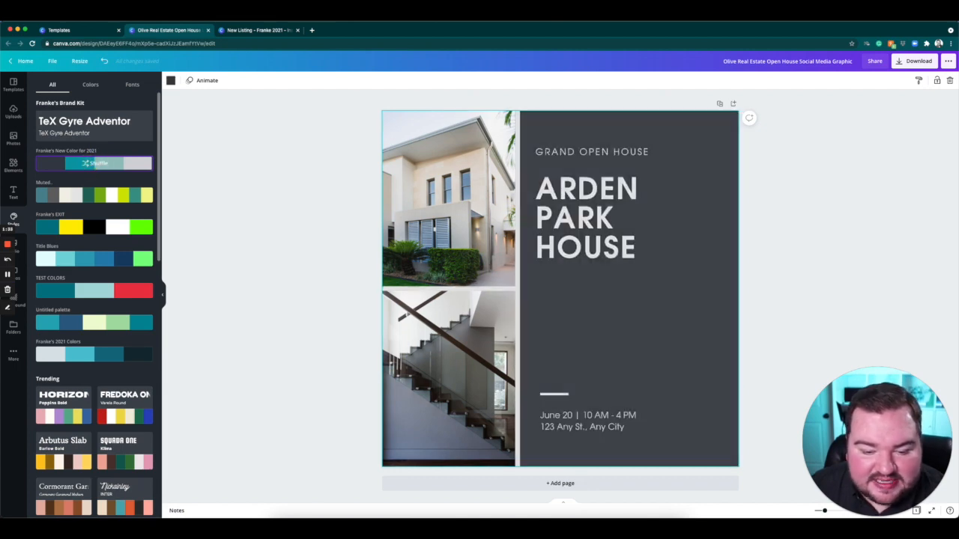
{"action": "left_click", "coordinate": [86, 163]}
{"action": "left_click", "coordinate": [87, 163]}
{"action": "left_click", "coordinate": [86, 162]}
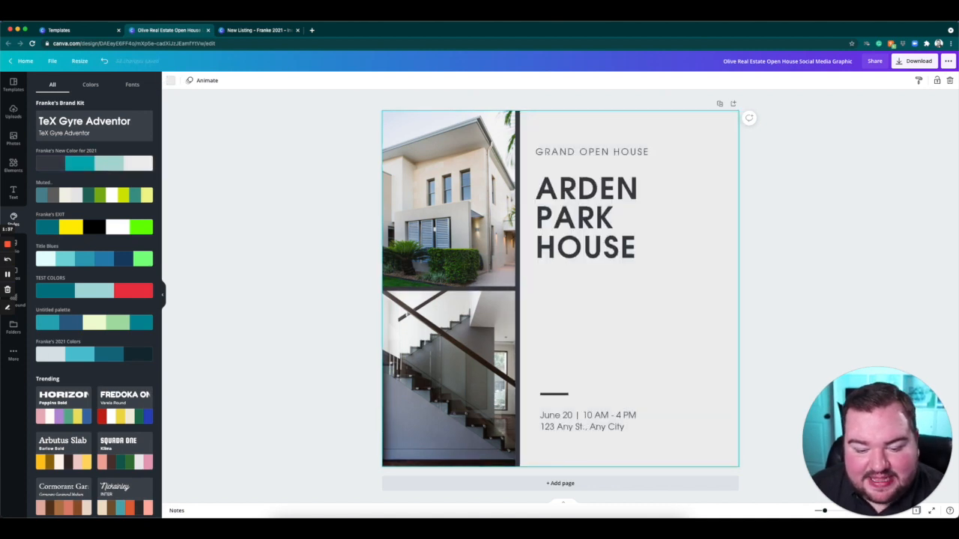
{"action": "left_click", "coordinate": [794, 258]}
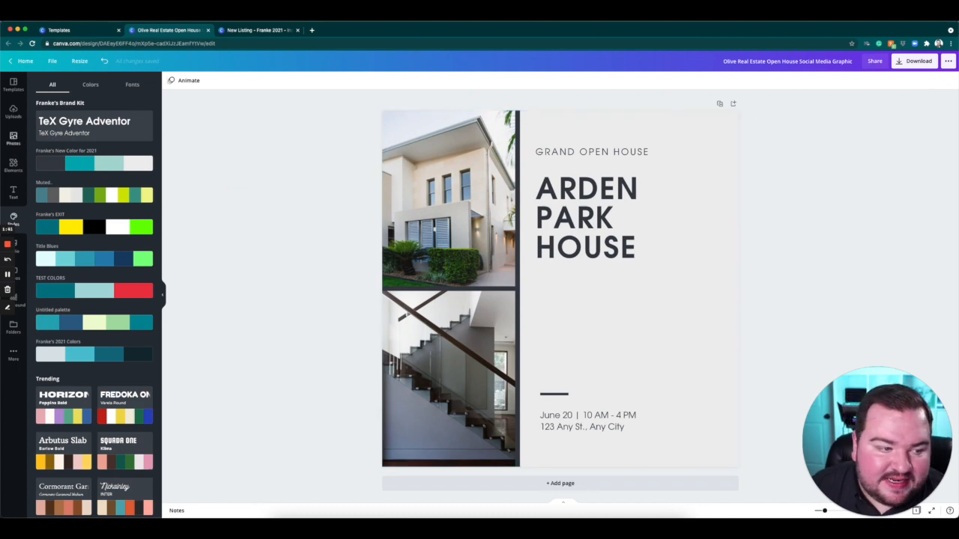
Replace the upper photo with the recently used stone house photo and the staircase photo with the uploaded turquoise kayaking picture.
{"action": "left_click", "coordinate": [13, 138]}
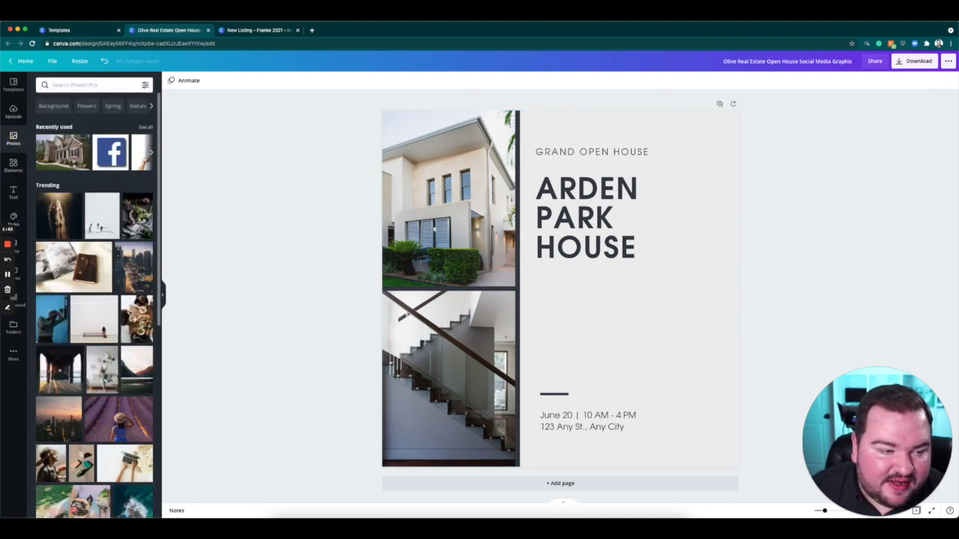
{"action": "left_click_drag", "start_coordinate": [62, 152], "coordinate": [448, 195]}
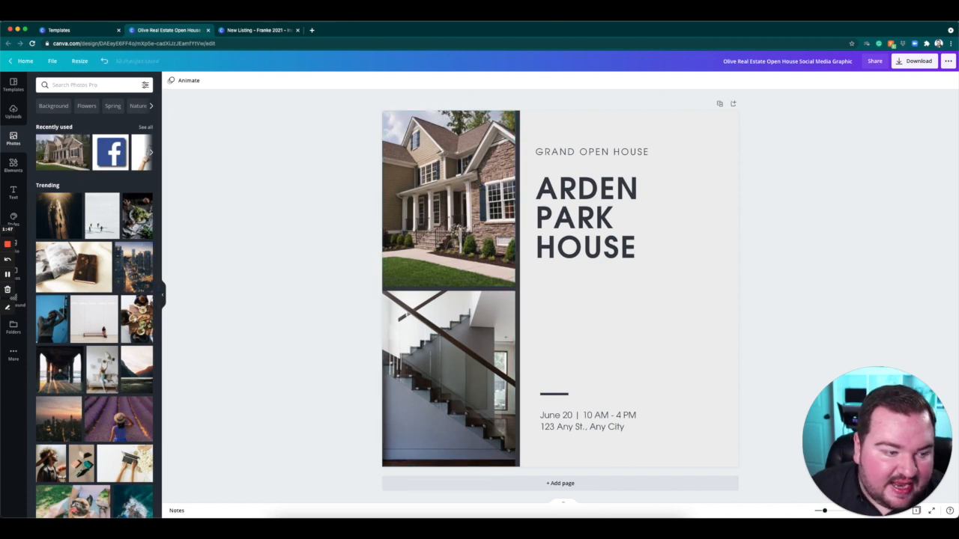
{"action": "left_click", "coordinate": [13, 111]}
{"action": "scroll", "coordinate": [94, 323], "scroll_direction": "down", "scroll_amount": 3}
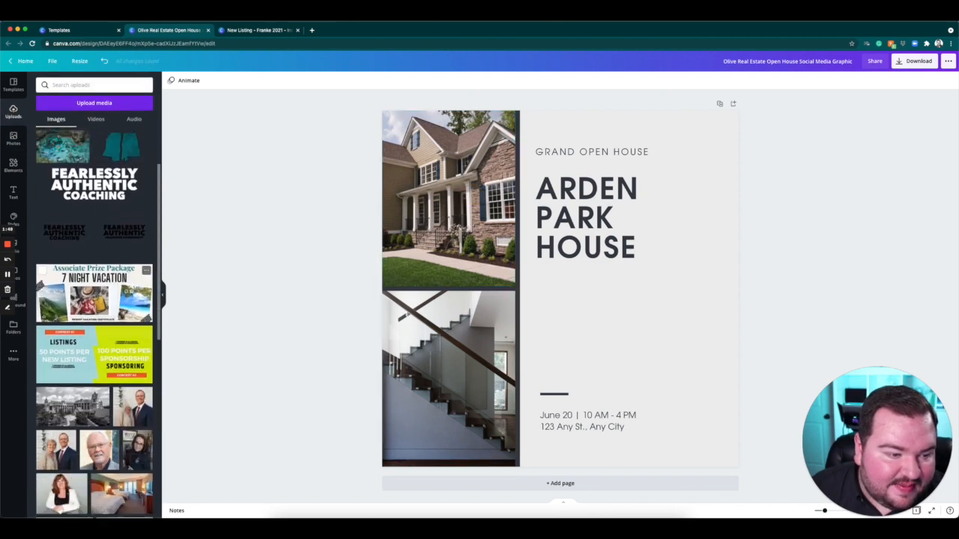
{"action": "scroll", "coordinate": [93, 322], "scroll_direction": "up", "scroll_amount": 2}
{"action": "left_click_drag", "start_coordinate": [63, 229], "coordinate": [448, 379]}
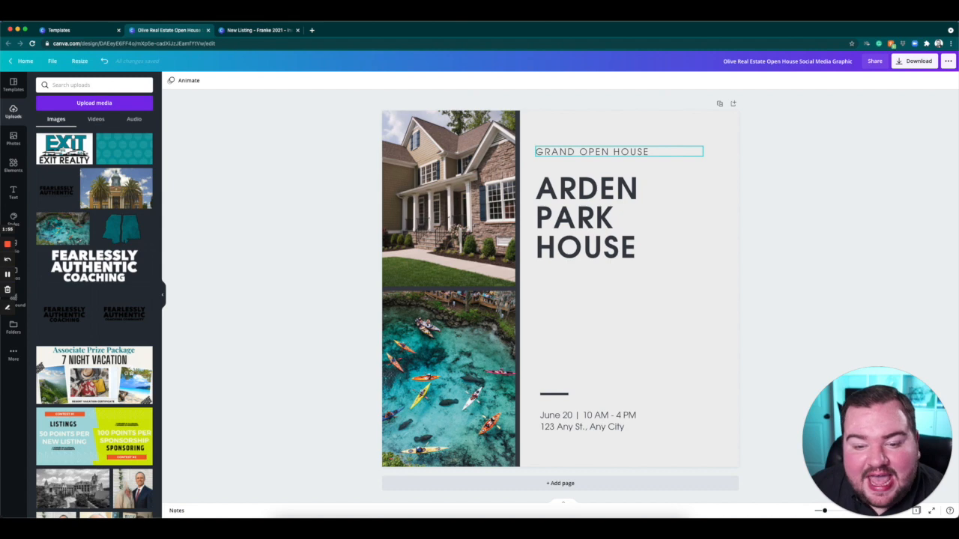
Remove the word GRAND from the small heading so it reads OPEN HOUSE.
{"action": "left_click", "coordinate": [578, 150]}
{"action": "left_click", "coordinate": [578, 151]}
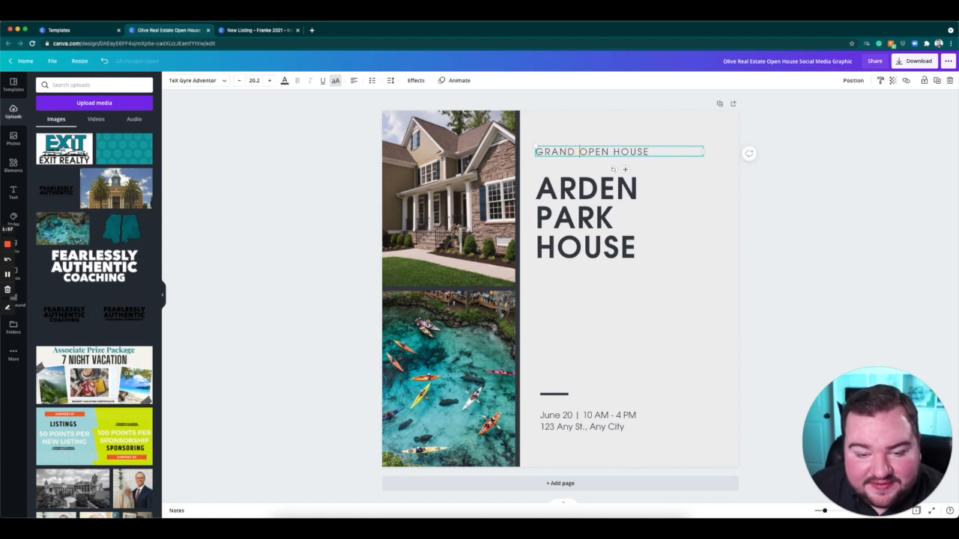
{"action": "key", "text": "shift+alt+Left"}
{"action": "key", "text": "BackSpace"}
{"action": "left_click", "coordinate": [861, 192]}
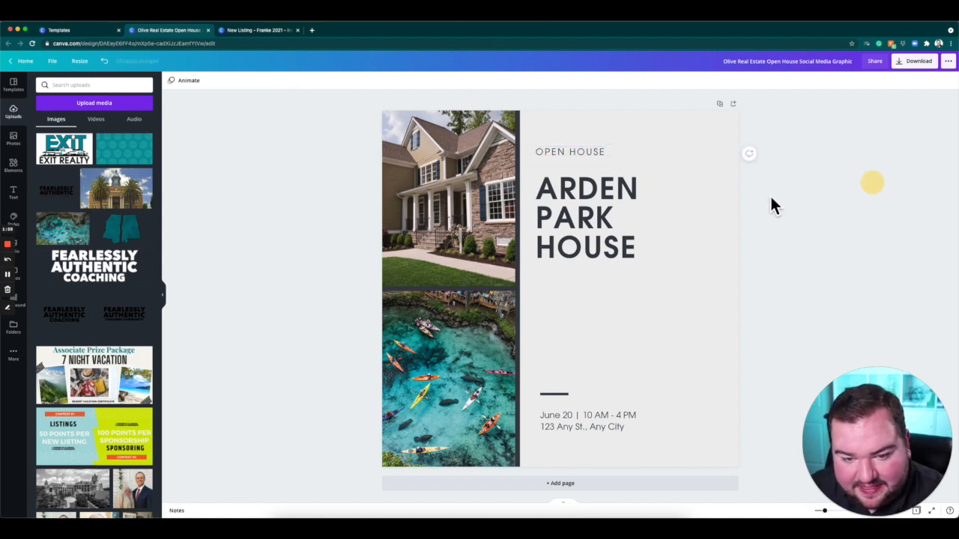
Replace ARDEN PARK in the large title with the property's street address, keeping the word HOUSE.
{"action": "double_click", "coordinate": [611, 215]}
{"action": "left_click_drag", "start_coordinate": [652, 225], "coordinate": [533, 188]}
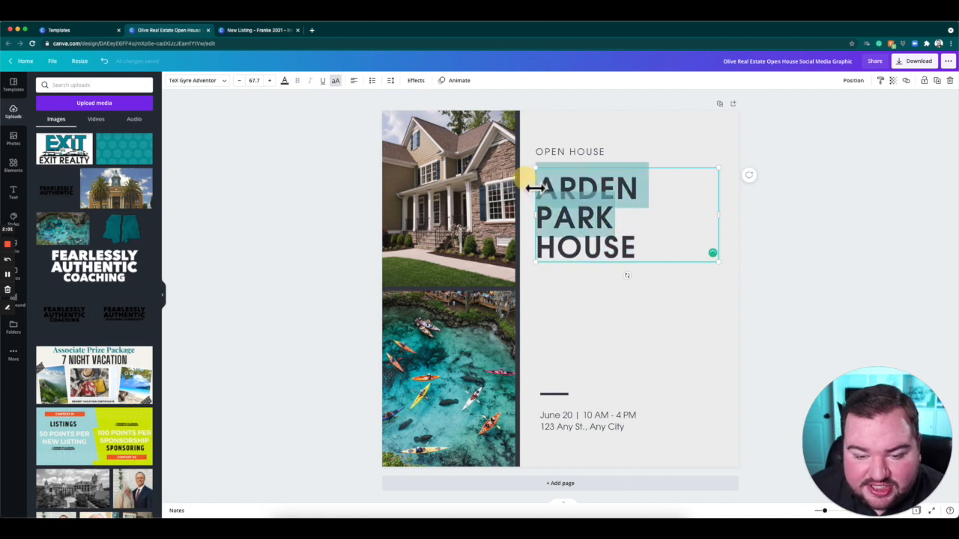
{"action": "type", "text": "123 MAINE"}
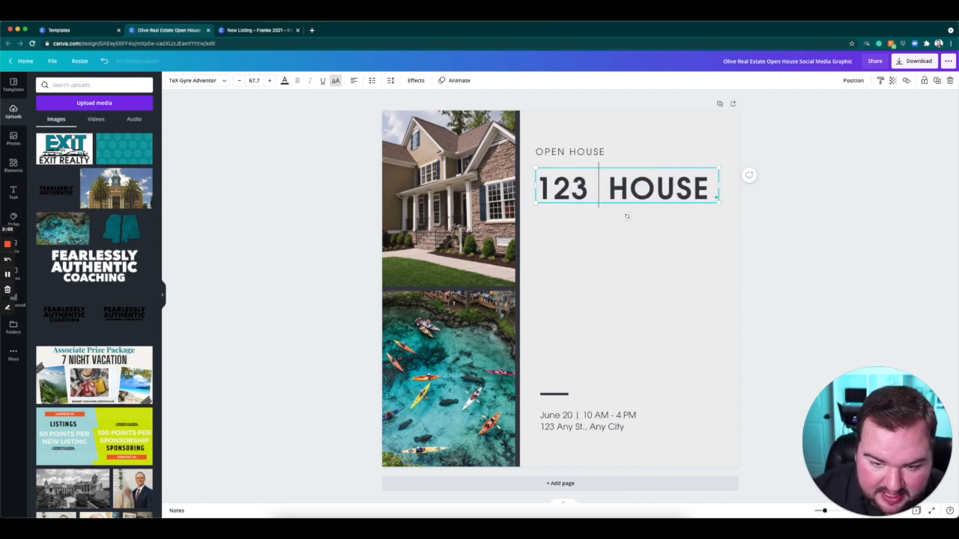
{"action": "key", "text": "BackSpace"}
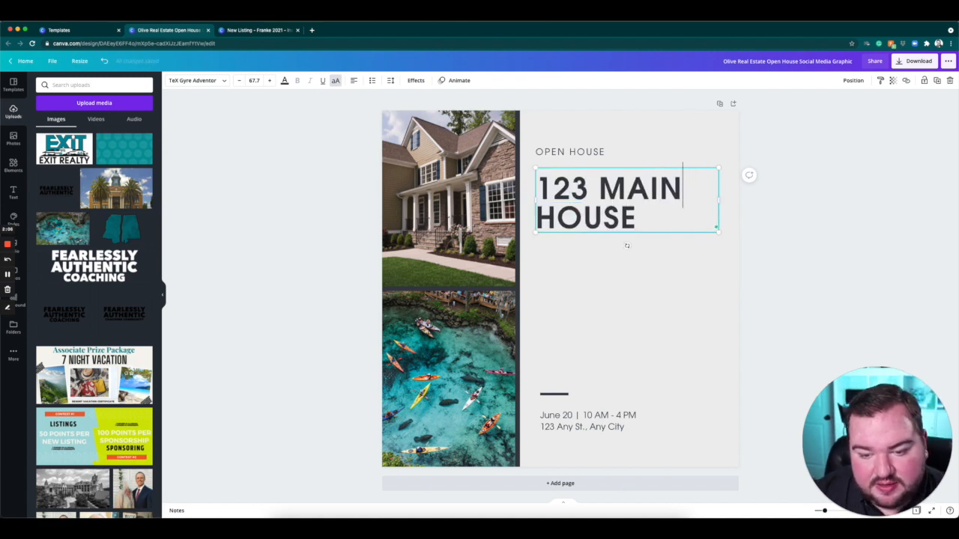
{"action": "left_click", "coordinate": [810, 222]}
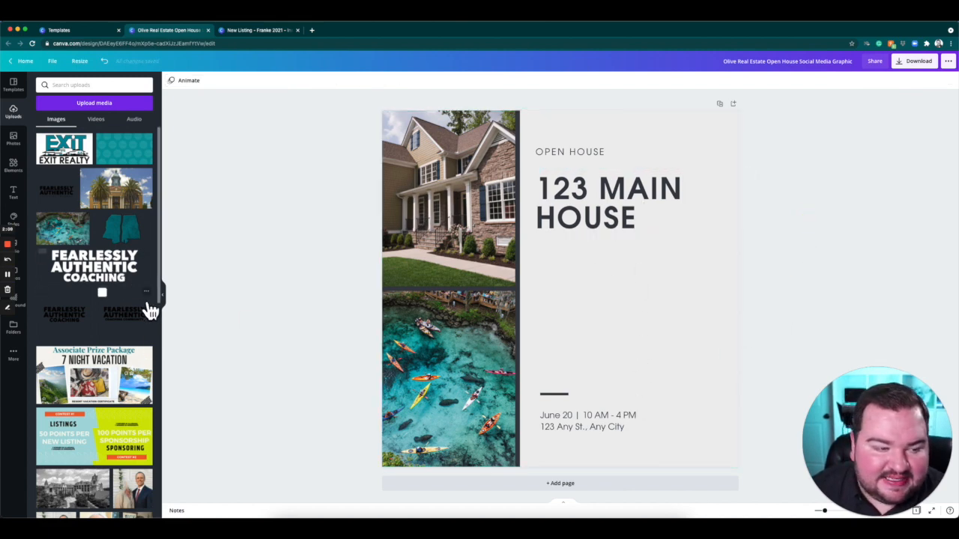
Add the uploaded EXIT Realty logo, shrink it and place it in the empty area between the title and the date line.
{"action": "left_click", "coordinate": [90, 165]}
{"action": "left_click_drag", "start_coordinate": [650, 330], "coordinate": [782, 381]}
{"action": "left_click_drag", "start_coordinate": [834, 274], "coordinate": [648, 337]}
{"action": "left_click_drag", "start_coordinate": [640, 382], "coordinate": [676, 303]}
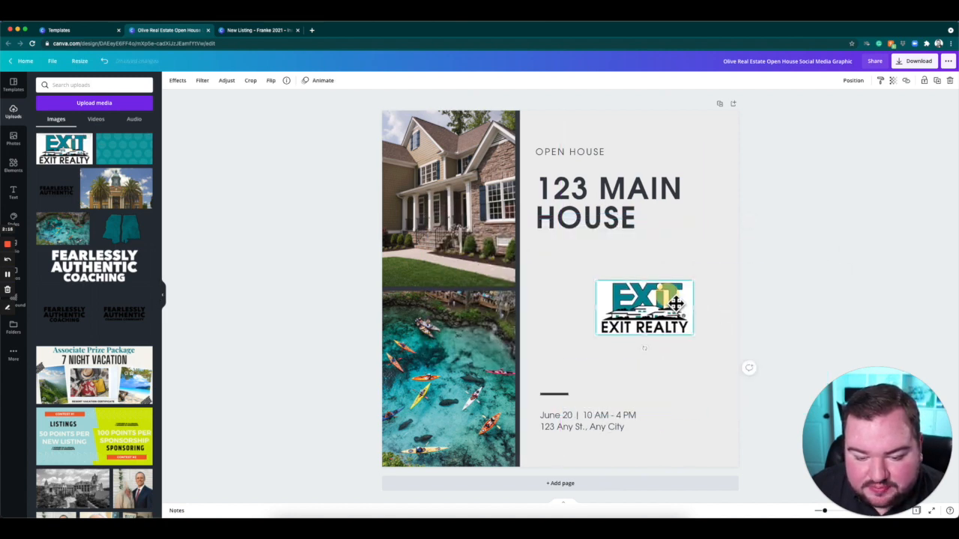
Replace the EXIT Realty logo with the uploaded headshot of the man in a dark suit, shrunk and placed above the date line near the design's outer edge.
{"action": "key", "text": "Delete"}
{"action": "scroll", "coordinate": [120, 423], "scroll_direction": "down", "scroll_amount": 1}
{"action": "scroll", "coordinate": [120, 423], "scroll_direction": "down", "scroll_amount": 10}
{"action": "scroll", "coordinate": [105, 430], "scroll_direction": "down", "scroll_amount": 4}
{"action": "scroll", "coordinate": [105, 420], "scroll_direction": "up", "scroll_amount": 3}
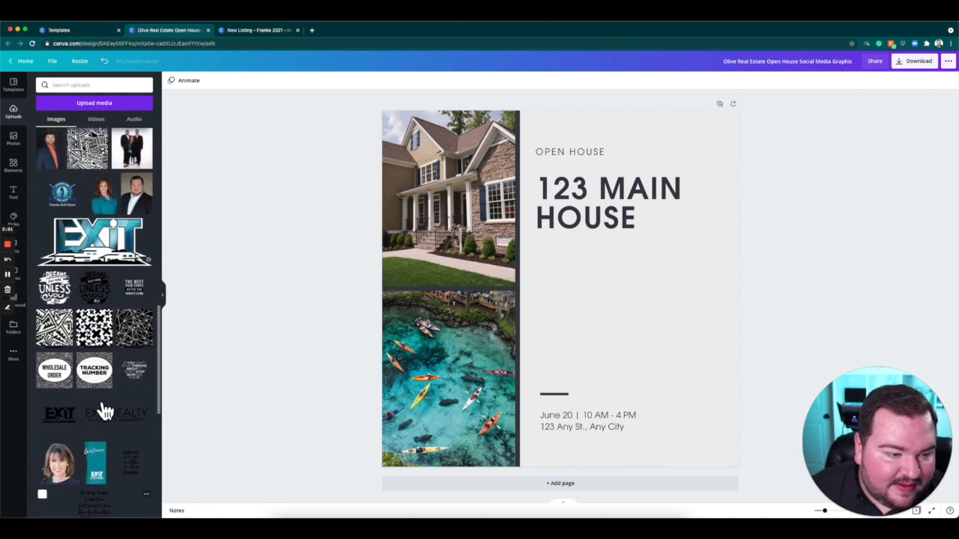
{"action": "scroll", "coordinate": [105, 410], "scroll_direction": "up", "scroll_amount": 1}
{"action": "left_click", "coordinate": [150, 238]}
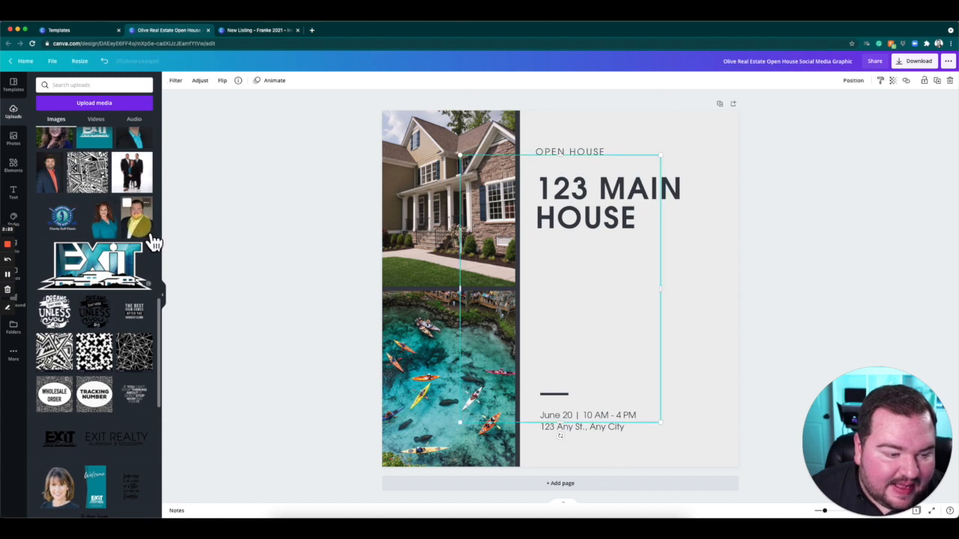
{"action": "left_click_drag", "start_coordinate": [665, 338], "coordinate": [736, 360]}
{"action": "left_click_drag", "start_coordinate": [738, 452], "coordinate": [709, 364]}
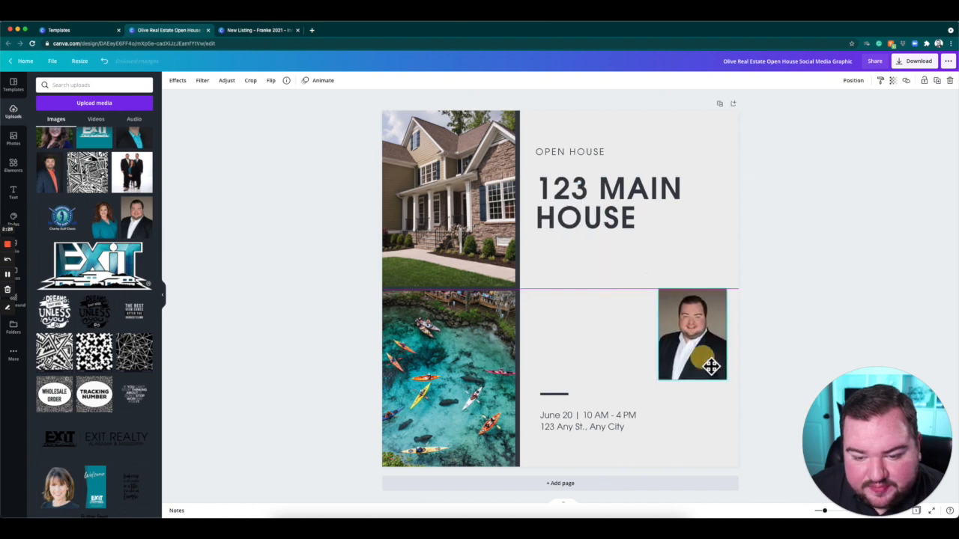
{"action": "left_click", "coordinate": [875, 242]}
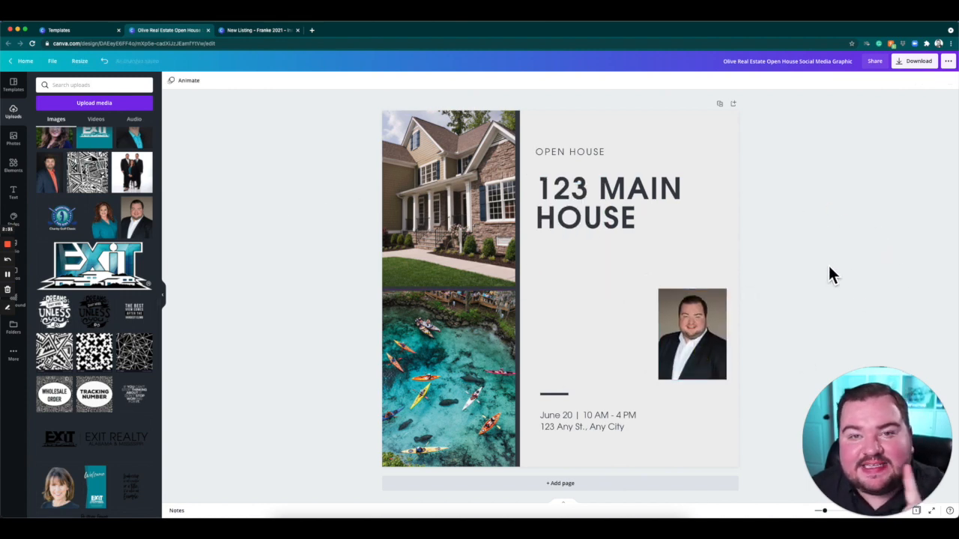
Close the template preview and the open house design, returning to the New Listing design.
{"action": "left_click", "coordinate": [111, 32]}
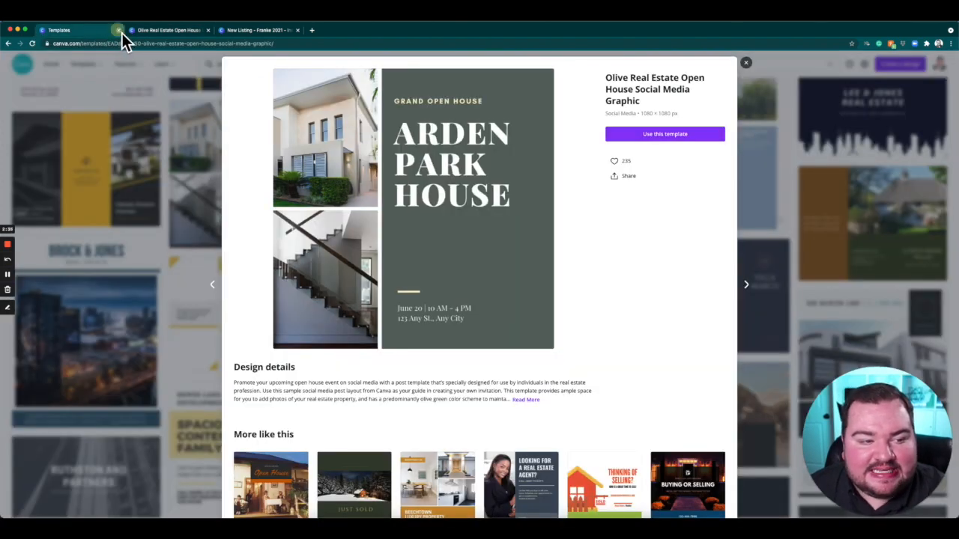
{"action": "left_click", "coordinate": [118, 31]}
{"action": "key", "text": "super+w"}
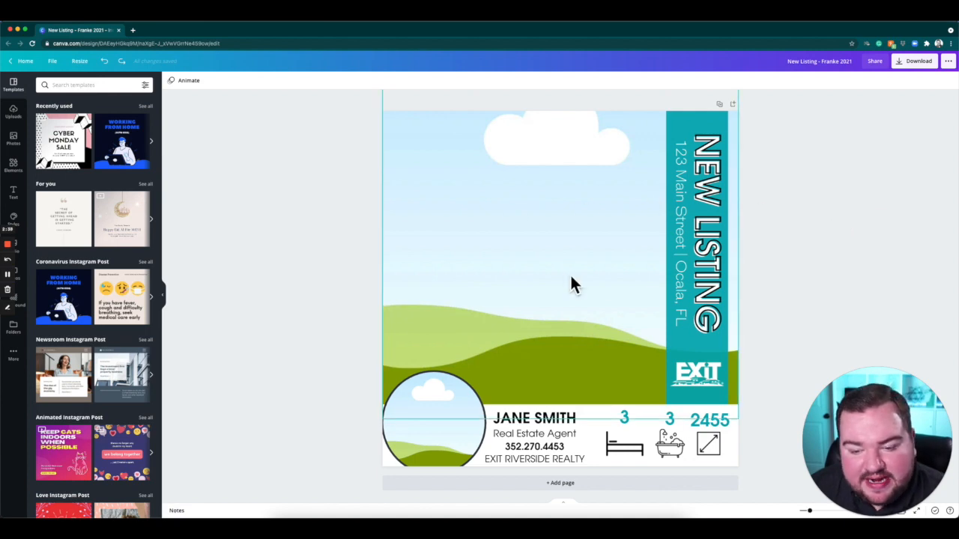
{"action": "left_click", "coordinate": [799, 268]}
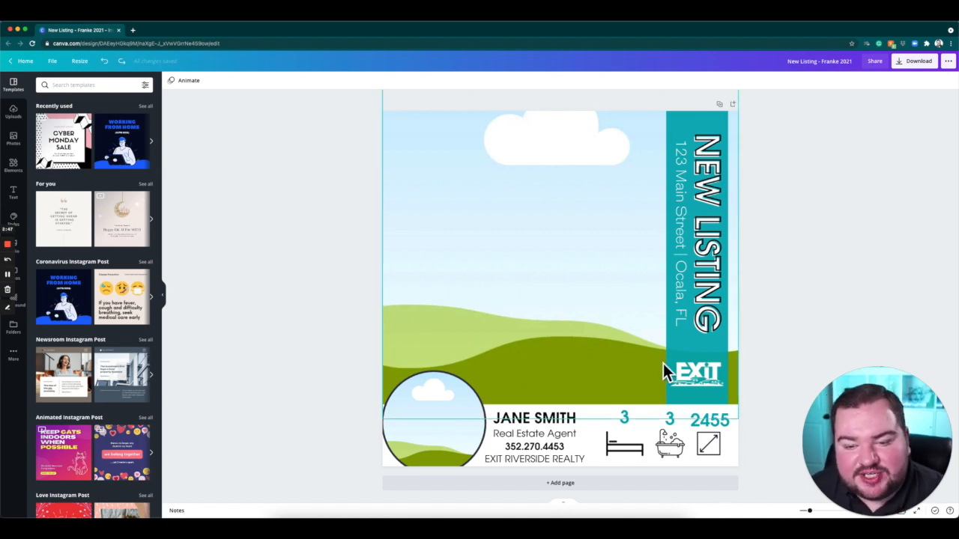
Find the Template publishing option for the New Listing design and start a new destination folder.
{"action": "left_click", "coordinate": [948, 60]}
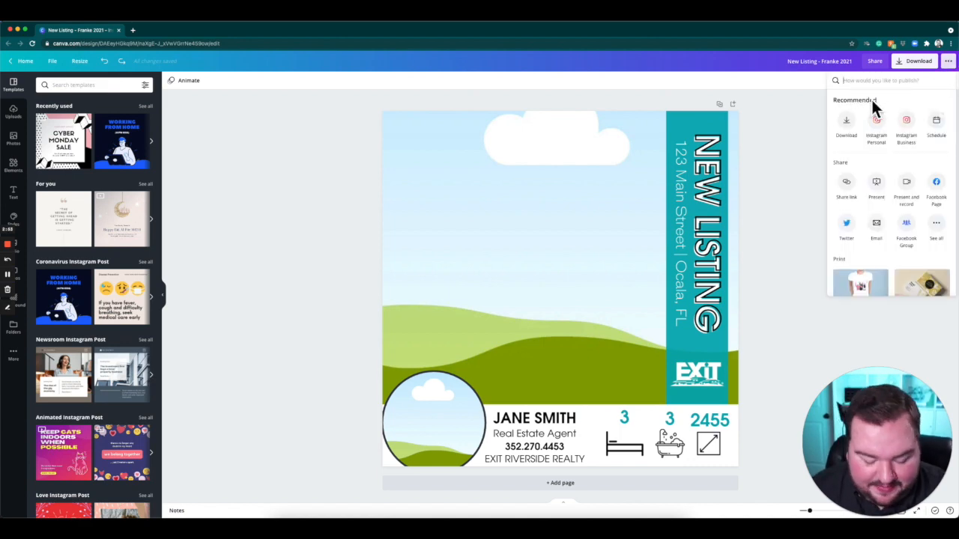
{"action": "type", "text": "Template"}
{"action": "left_click", "coordinate": [854, 114]}
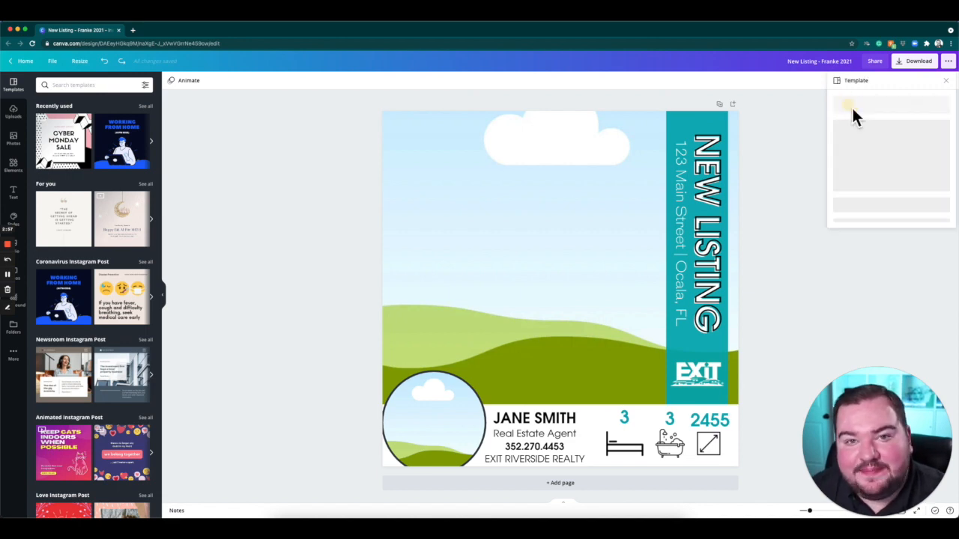
{"action": "left_click", "coordinate": [872, 136]}
{"action": "left_click", "coordinate": [919, 103]}
{"action": "left_click", "coordinate": [891, 137]}
{"action": "left_click", "coordinate": [858, 300]}
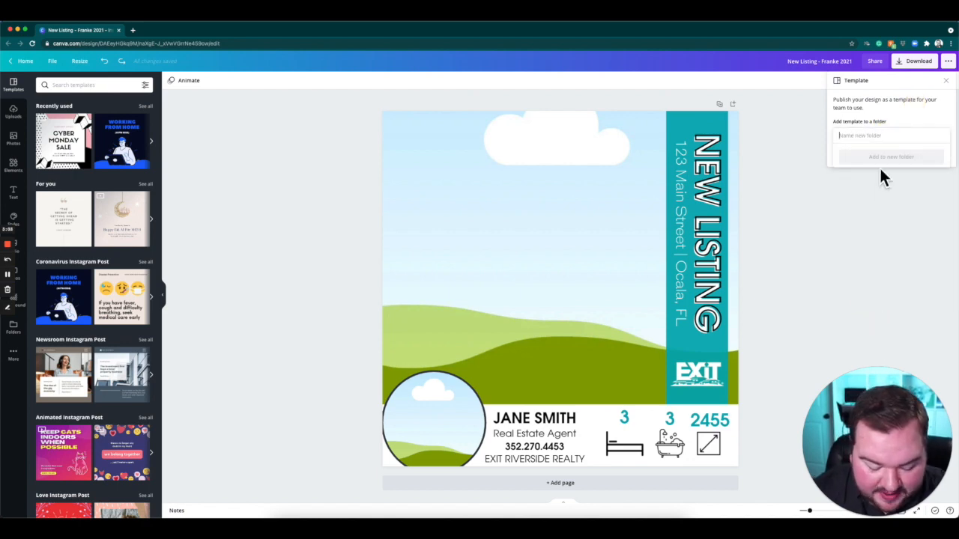
Name the new folder 2021 Graphics and publish the design as a template in it.
{"action": "type", "text": "21"}
{"action": "key", "text": "BackSpace"}
{"action": "type", "text": "02"}
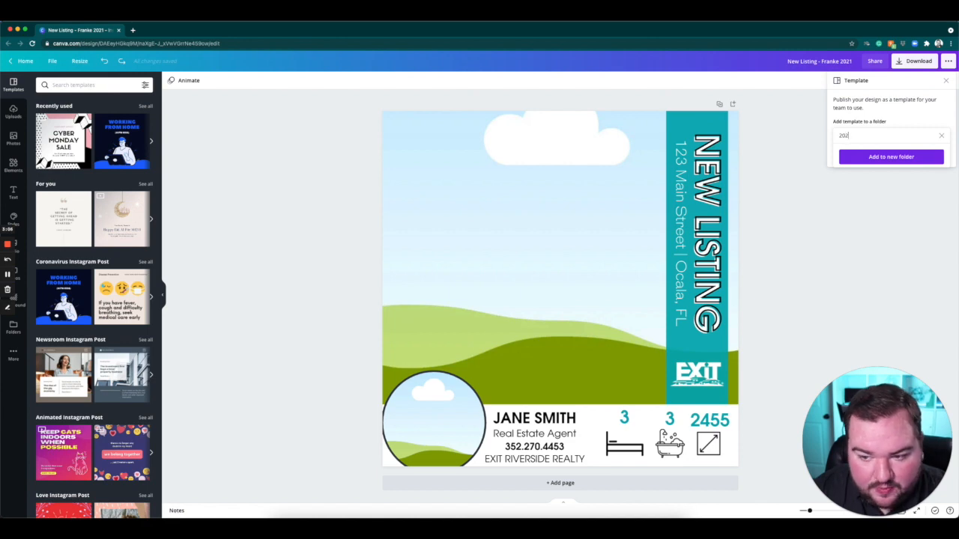
{"action": "type", "text": "1 Graphics"}
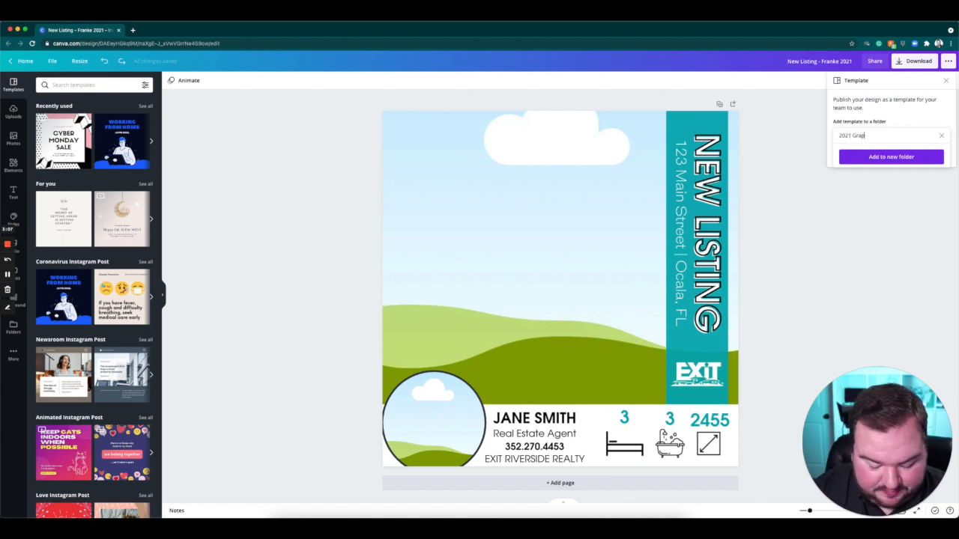
{"action": "left_click", "coordinate": [884, 156]}
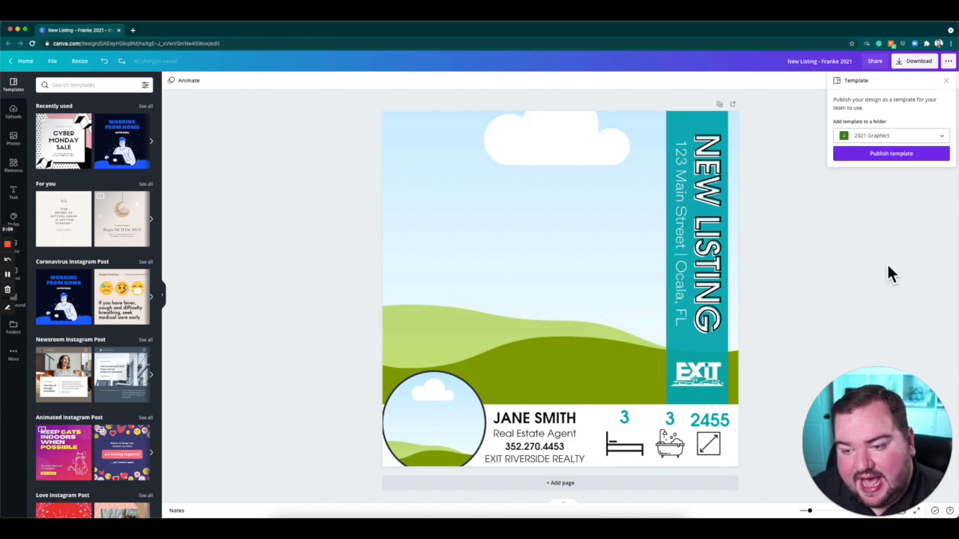
{"action": "left_click", "coordinate": [906, 153]}
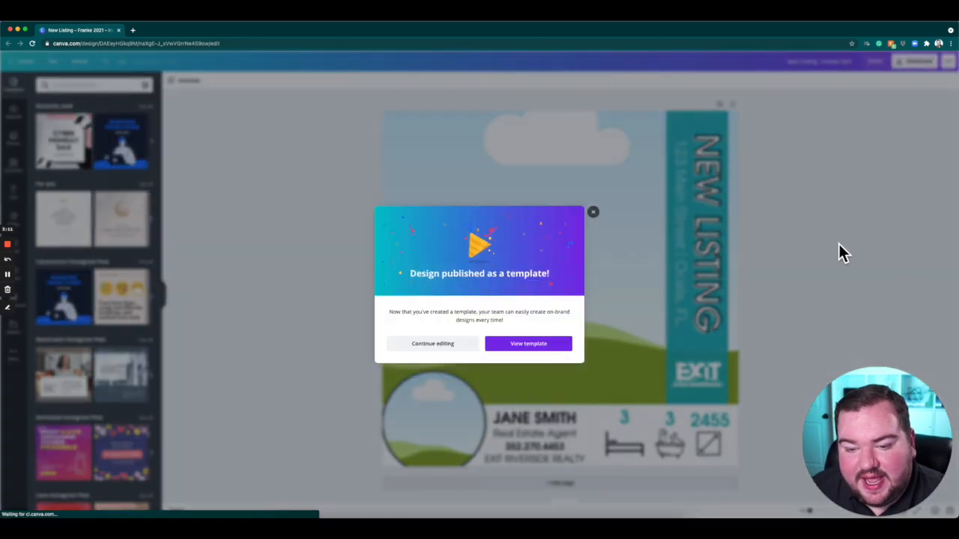
View the published template in its folder and create a new design from it.
{"action": "left_click", "coordinate": [533, 355]}
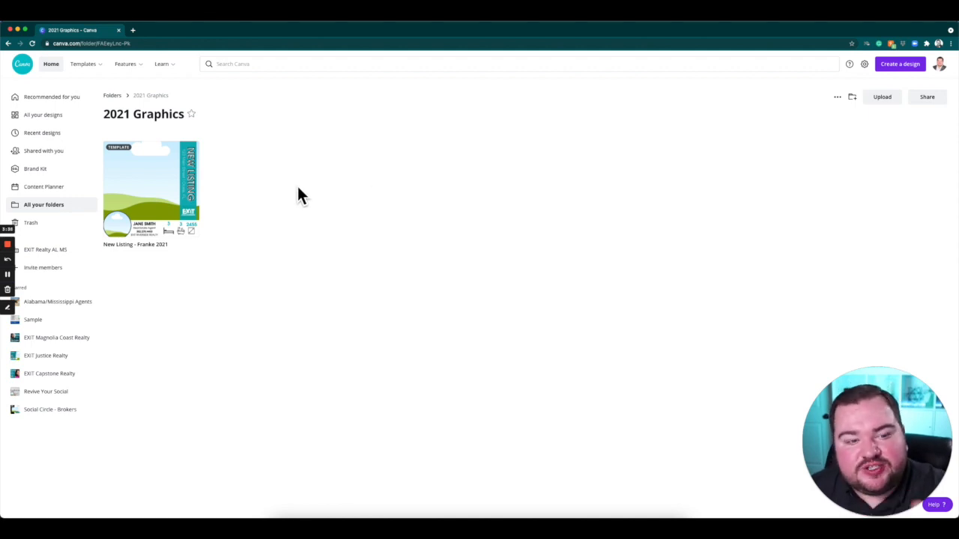
{"action": "left_click", "coordinate": [156, 180]}
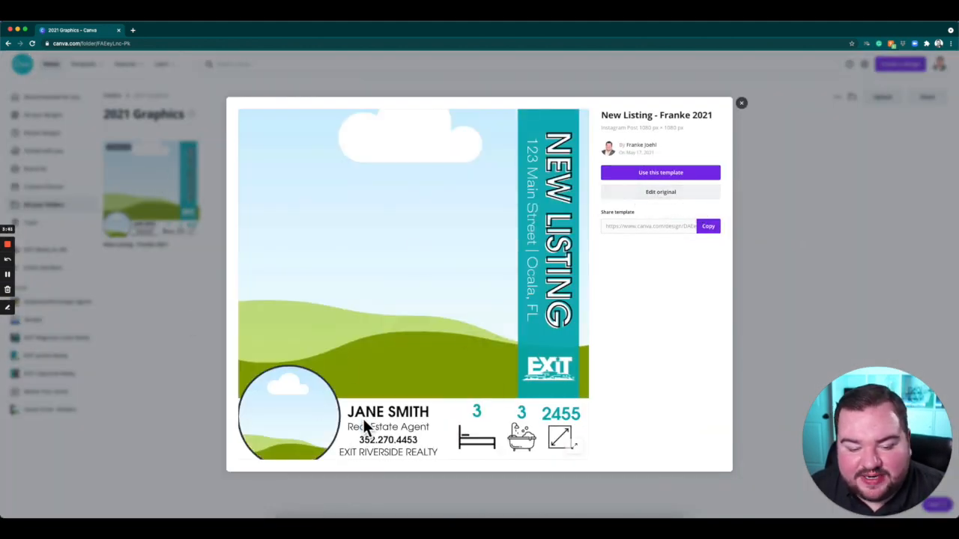
{"action": "left_click", "coordinate": [668, 175]}
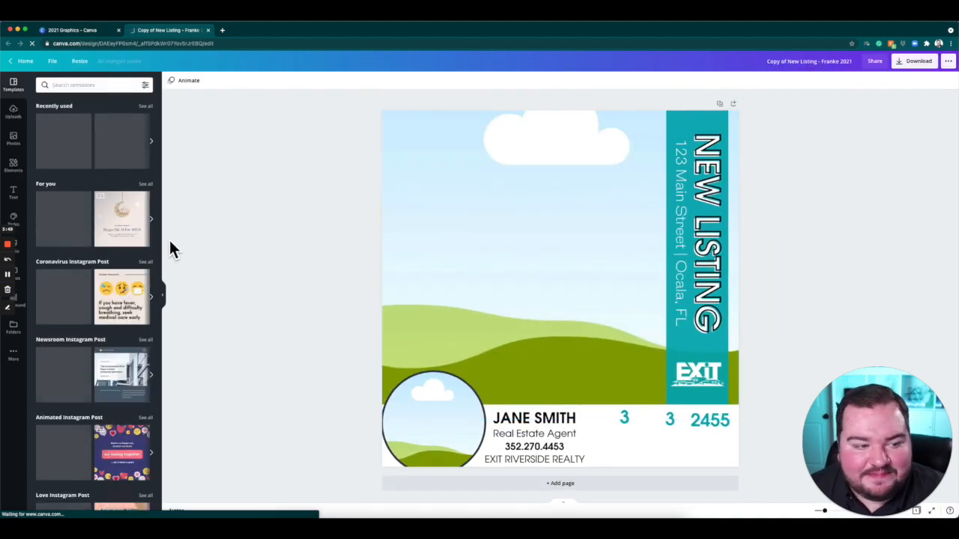
Fill the large background frame with the uploaded photo of the clock tower building and palm trees.
{"action": "left_click", "coordinate": [14, 138]}
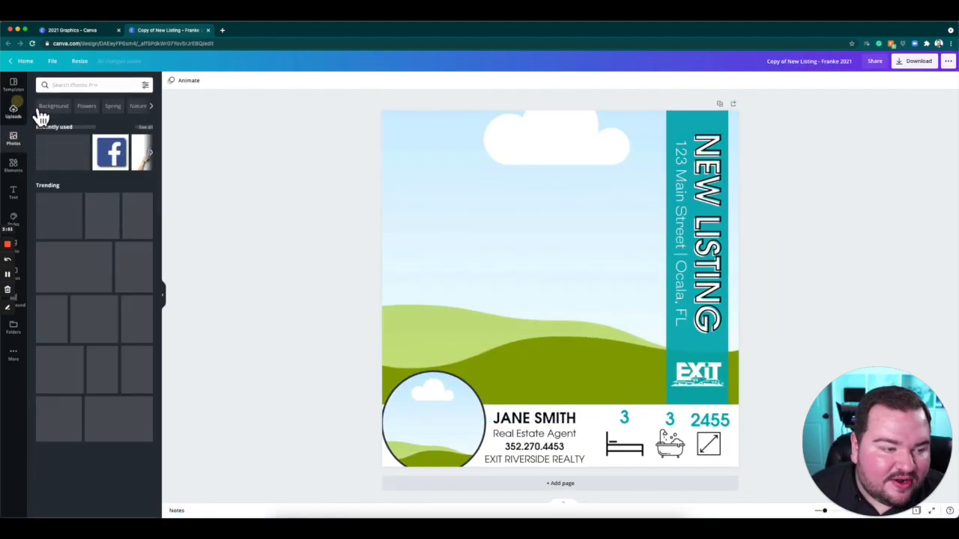
{"action": "left_click", "coordinate": [22, 113]}
{"action": "left_click", "coordinate": [22, 141]}
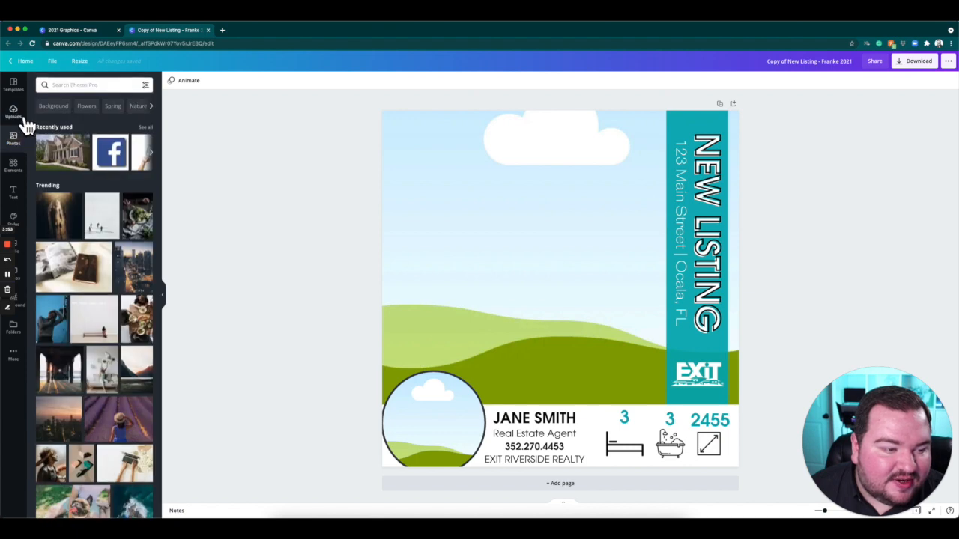
{"action": "left_click", "coordinate": [15, 112]}
{"action": "left_click_drag", "start_coordinate": [149, 206], "coordinate": [594, 258]}
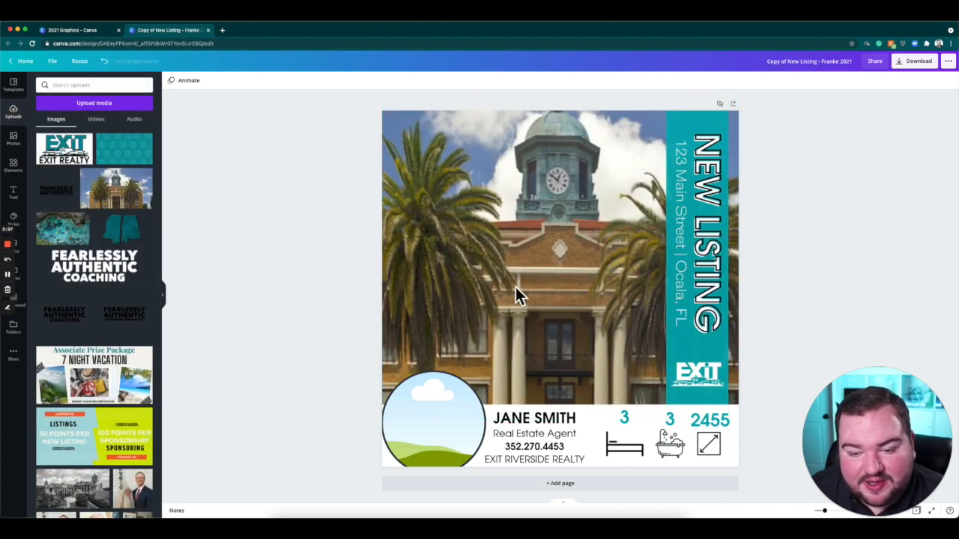
Change the street number in the vertical address line to 456.
{"action": "left_click", "coordinate": [682, 214]}
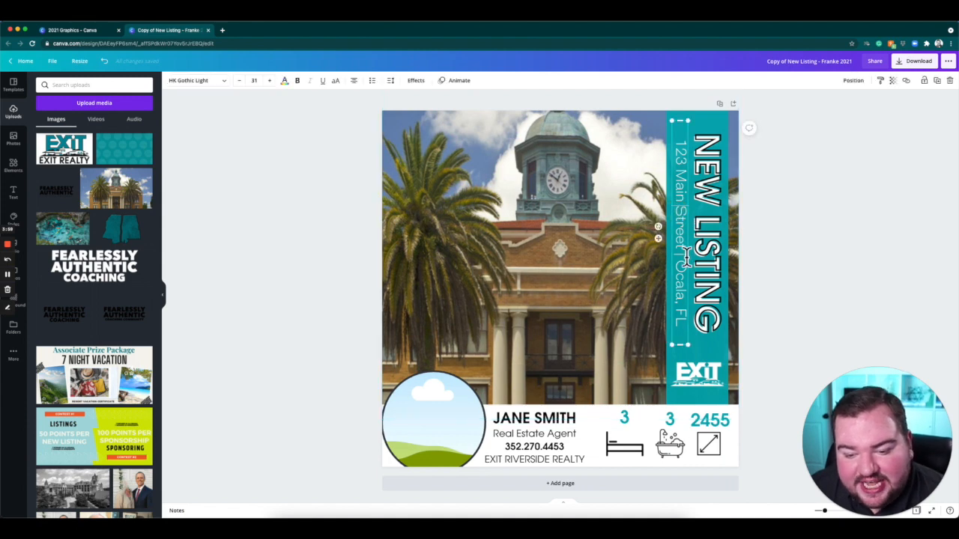
{"action": "left_click", "coordinate": [682, 146]}
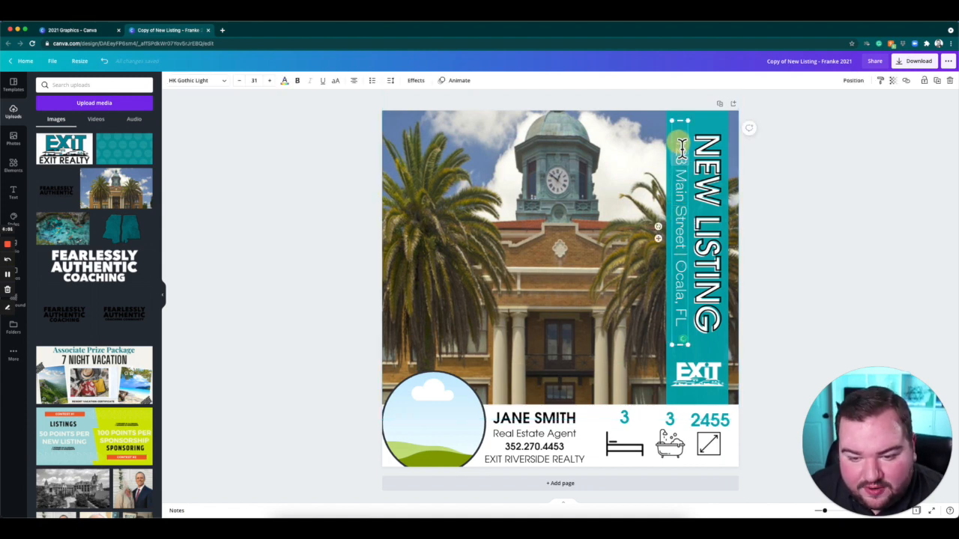
{"action": "double_click", "coordinate": [681, 146]}
{"action": "type", "text": "456"}
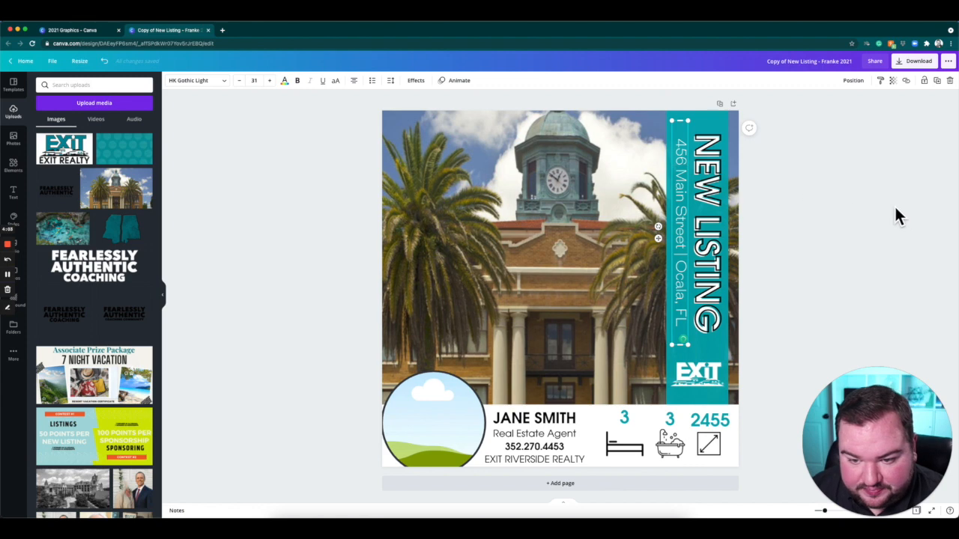
{"action": "left_click", "coordinate": [769, 370]}
Set the number above the bathtub icon to 5 and the number above the bed icon to 6.
{"action": "left_click", "coordinate": [671, 416]}
{"action": "double_click", "coordinate": [675, 423]}
{"action": "type", "text": "5"}
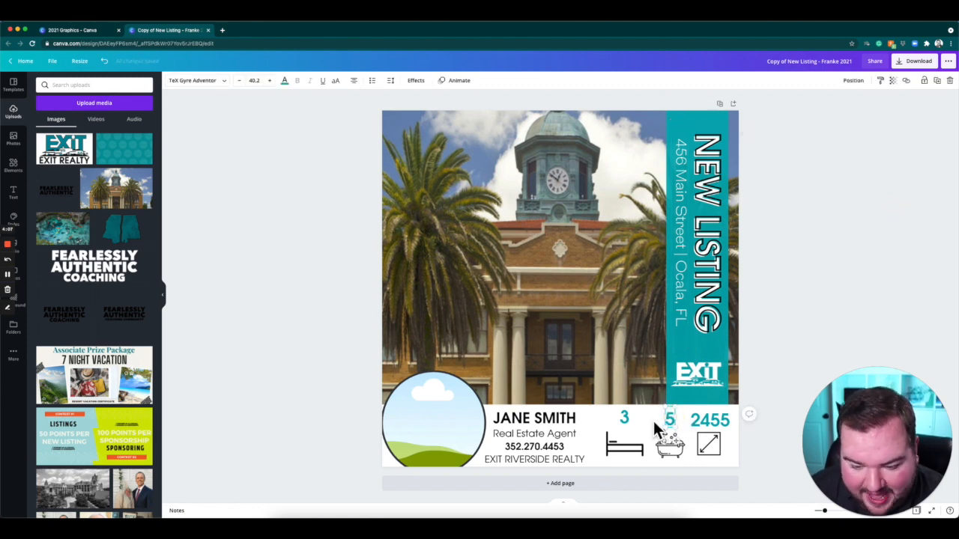
{"action": "double_click", "coordinate": [626, 419]}
{"action": "type", "text": "6"}
Change the square footage figure above the size icon to 12455.
{"action": "left_click", "coordinate": [696, 420]}
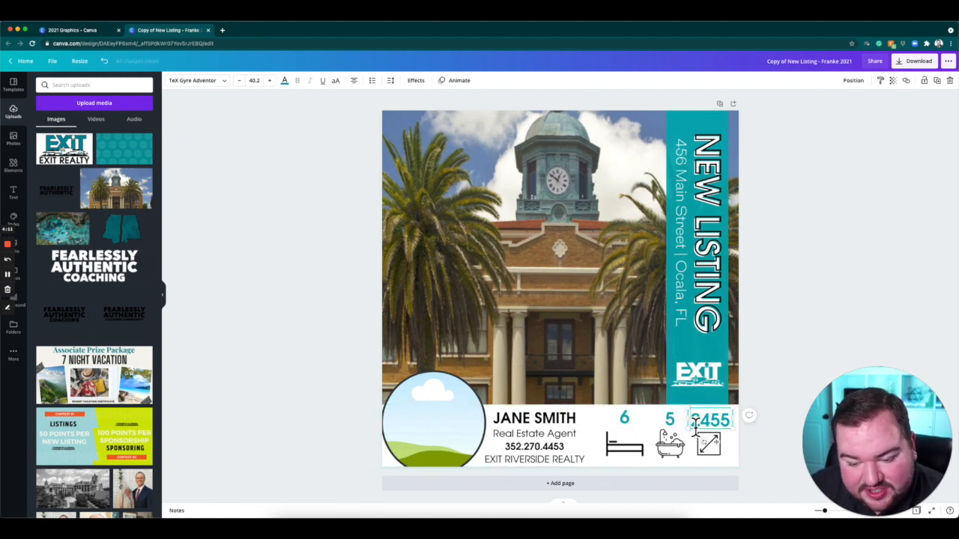
{"action": "type", "text": "1"}
{"action": "mouse_move", "coordinate": [689, 434]}
{"action": "left_mouse_down"}
{"action": "mouse_move", "coordinate": [679, 435]}
{"action": "mouse_move", "coordinate": [691, 444]}
{"action": "left_mouse_up"}
{"action": "left_click", "coordinate": [829, 335]}
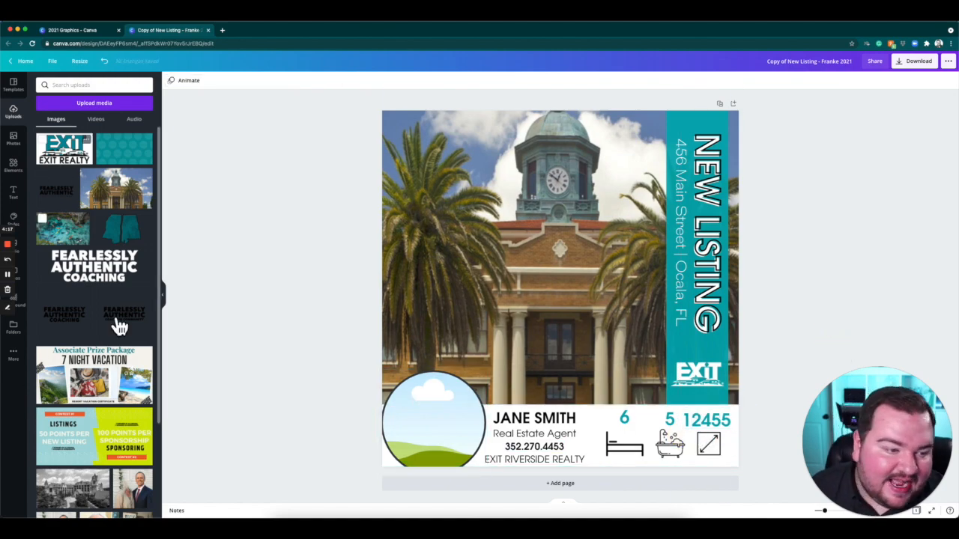
Fill the circular frame beside the agent details with the uploaded headshot of the man in a dark suit.
{"action": "scroll", "coordinate": [118, 326], "scroll_direction": "down", "scroll_amount": 8}
{"action": "scroll", "coordinate": [119, 326], "scroll_direction": "down", "scroll_amount": 10}
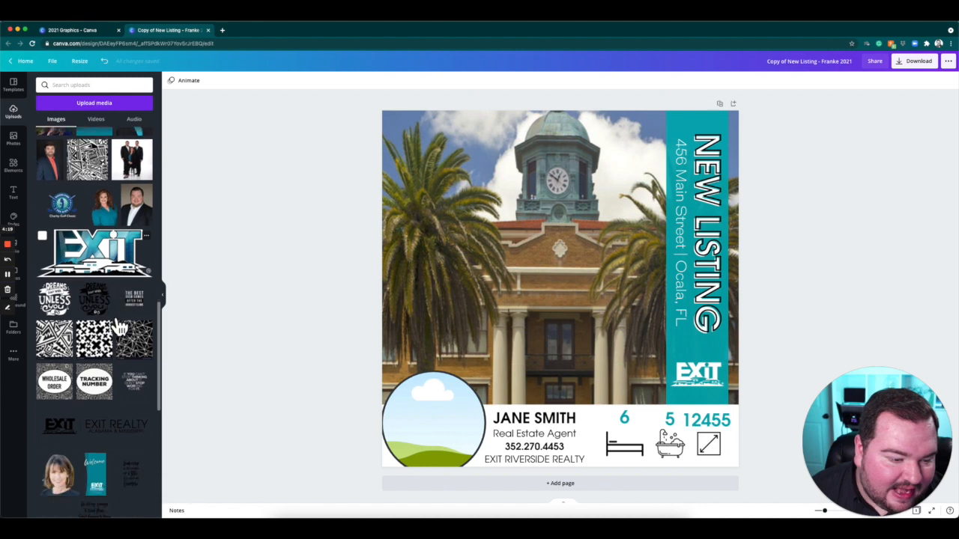
{"action": "left_click_drag", "start_coordinate": [148, 196], "coordinate": [448, 430]}
Scale and reposition the headshot inside the circular frame so the whole face is centred.
{"action": "double_click", "coordinate": [448, 430]}
{"action": "left_click_drag", "start_coordinate": [495, 505], "coordinate": [546, 509]}
{"action": "left_click_drag", "start_coordinate": [449, 442], "coordinate": [421, 441]}
{"action": "left_click_drag", "start_coordinate": [527, 363], "coordinate": [512, 383]}
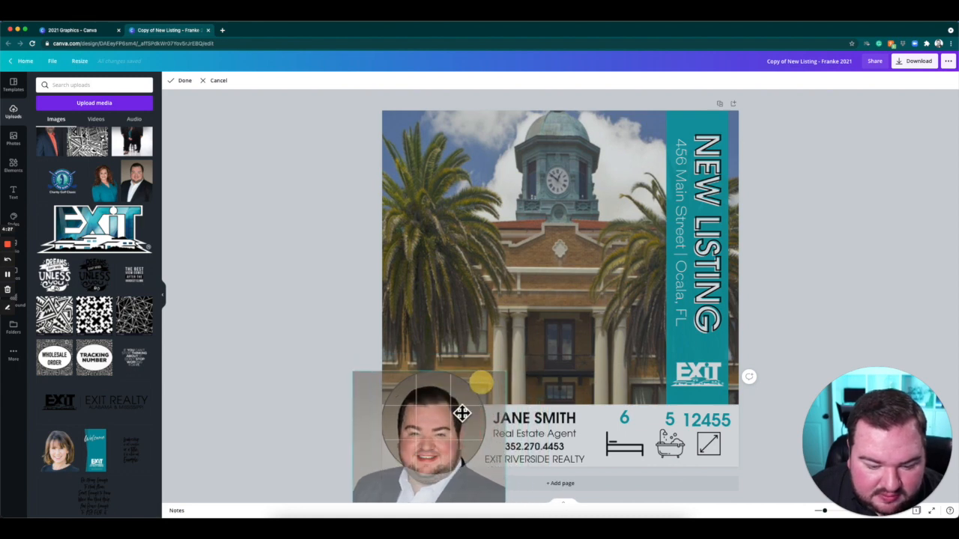
{"action": "left_click_drag", "start_coordinate": [449, 420], "coordinate": [447, 406]}
{"action": "left_click_drag", "start_coordinate": [510, 362], "coordinate": [463, 405]}
{"action": "left_click", "coordinate": [184, 80]}
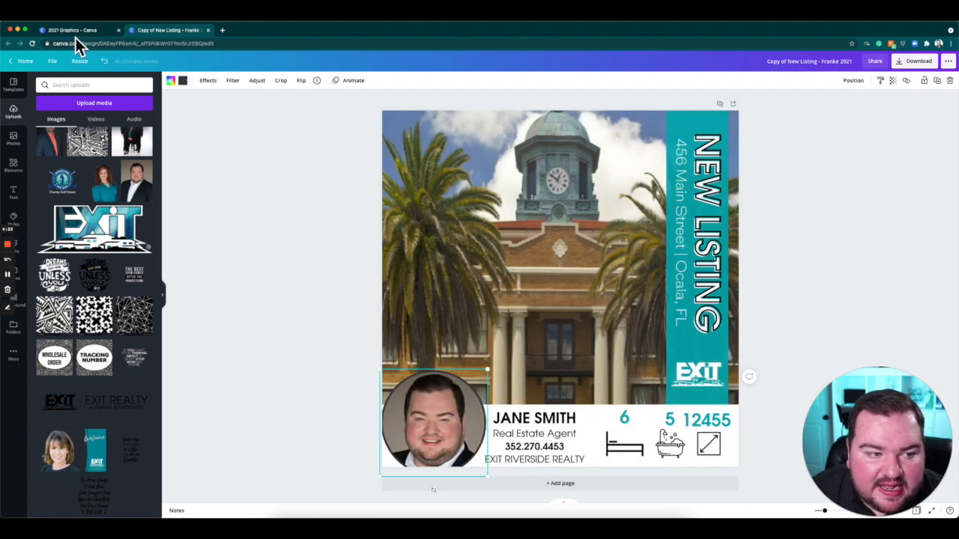
Compare the original New Listing template with the customised copy.
{"action": "left_click", "coordinate": [70, 32]}
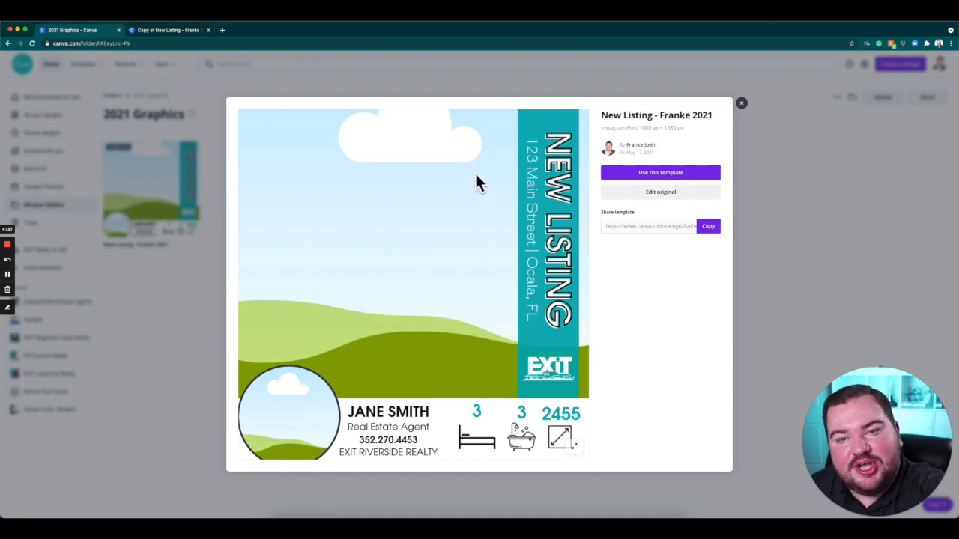
{"action": "left_click", "coordinate": [170, 34]}
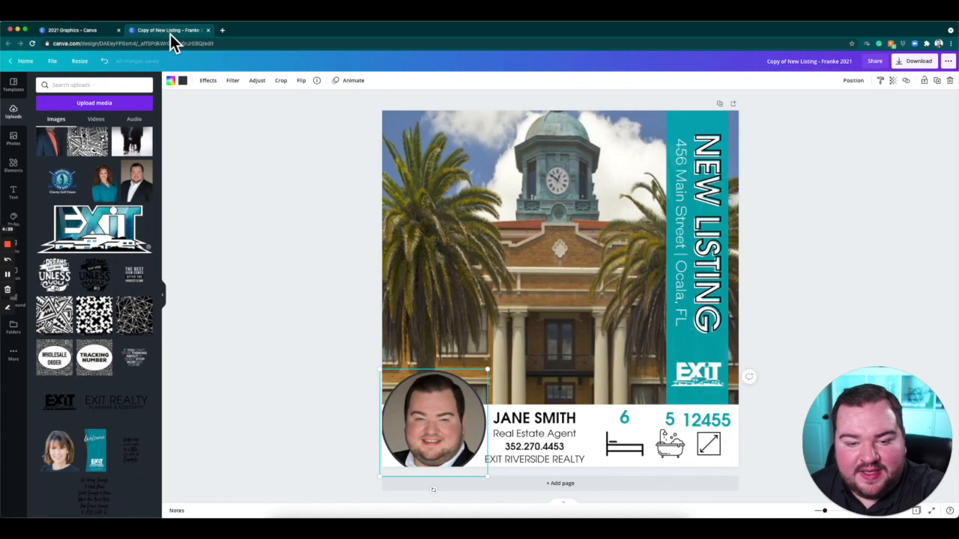
{"action": "left_click", "coordinate": [246, 207]}
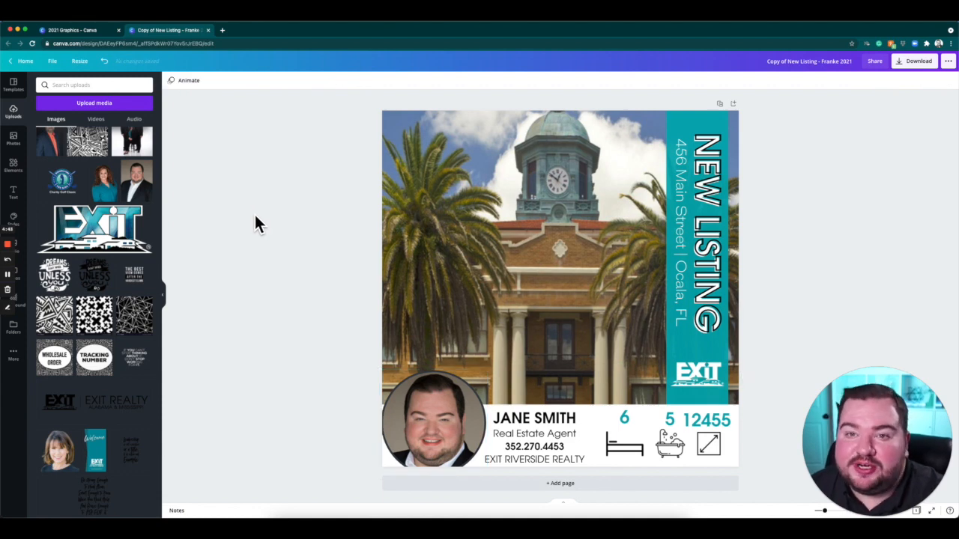
Copy the shareable link of the New Listing template in the 2021 Graphics folder and open it in a new browser tab.
{"action": "left_click", "coordinate": [84, 31]}
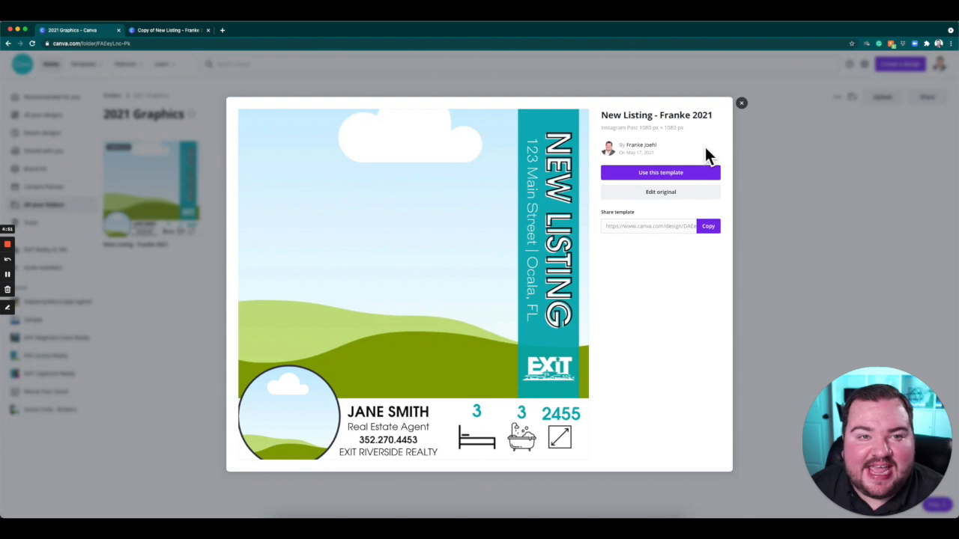
{"action": "left_click", "coordinate": [741, 103]}
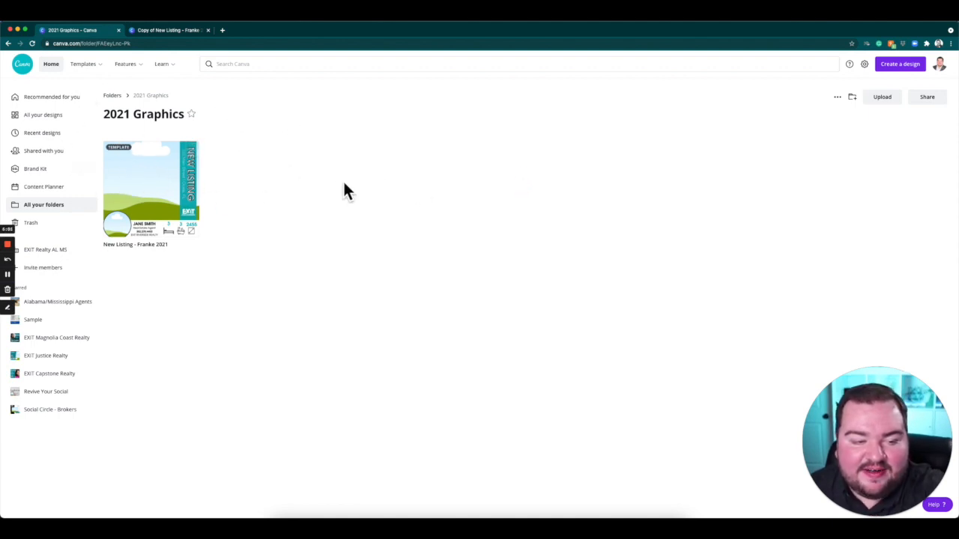
{"action": "left_click", "coordinate": [191, 152]}
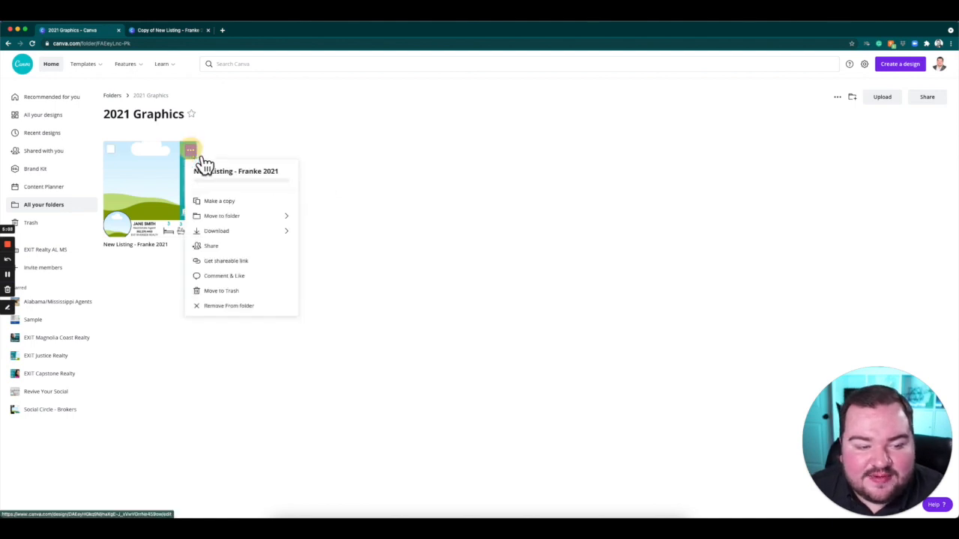
{"action": "left_click", "coordinate": [263, 262]}
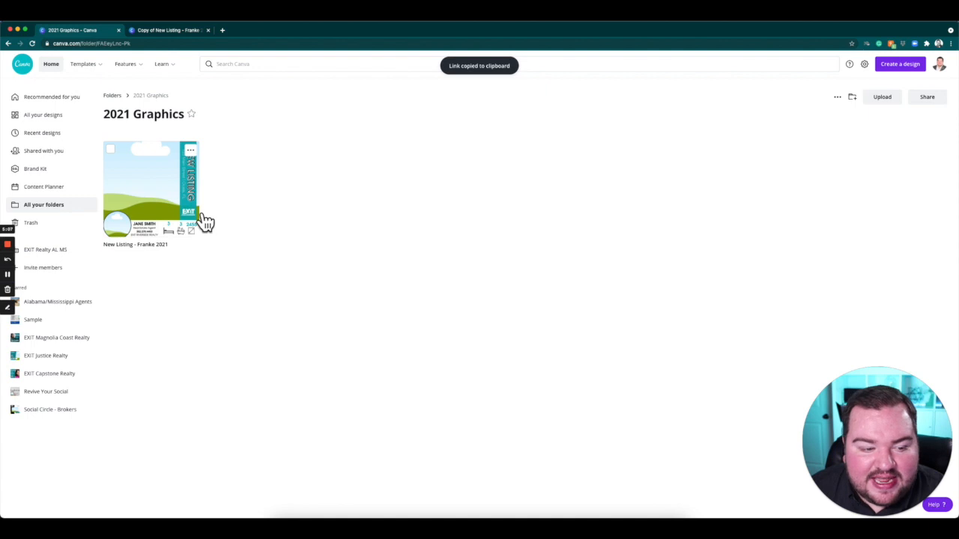
{"action": "left_click", "coordinate": [223, 33]}
{"action": "key", "text": "ctrl+v"}
{"action": "key", "text": "Return"}
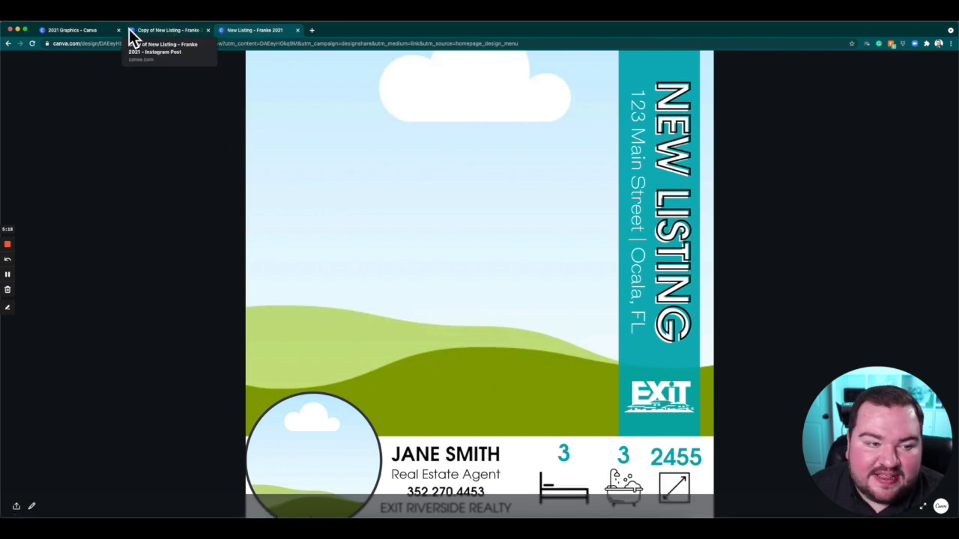
Open the details of the New Listing template in the 2021 Graphics folder and copy its share-template link.
{"action": "left_click", "coordinate": [86, 31]}
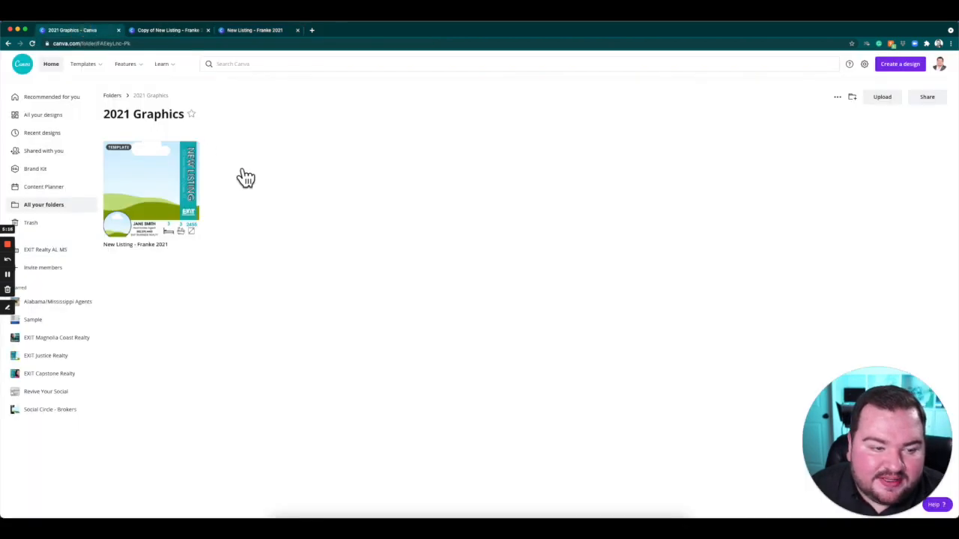
{"action": "left_click", "coordinate": [167, 197]}
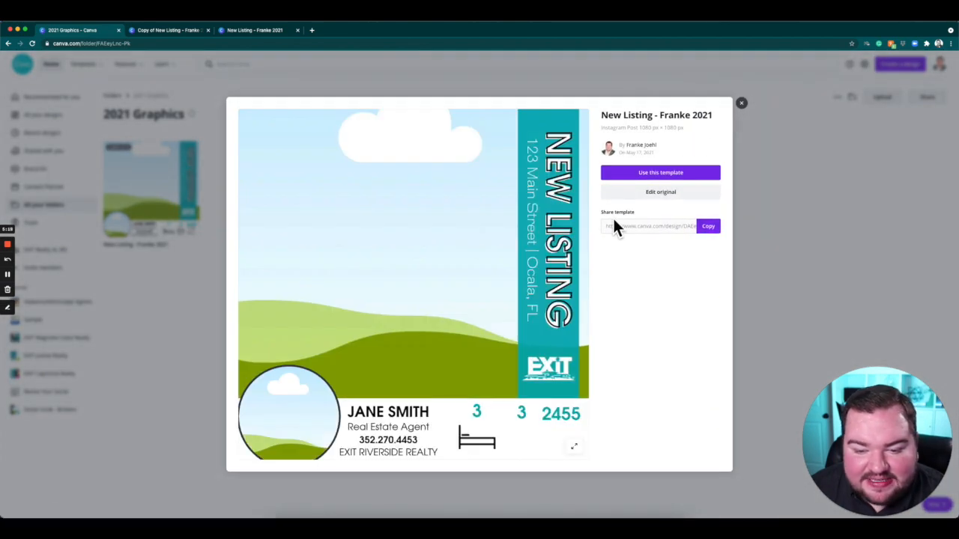
{"action": "left_click", "coordinate": [648, 217]}
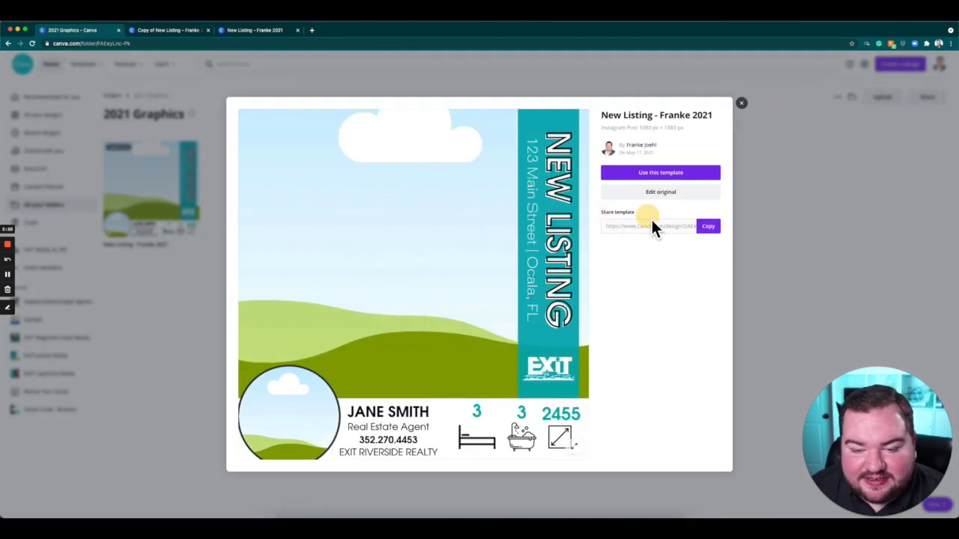
{"action": "left_click", "coordinate": [708, 227]}
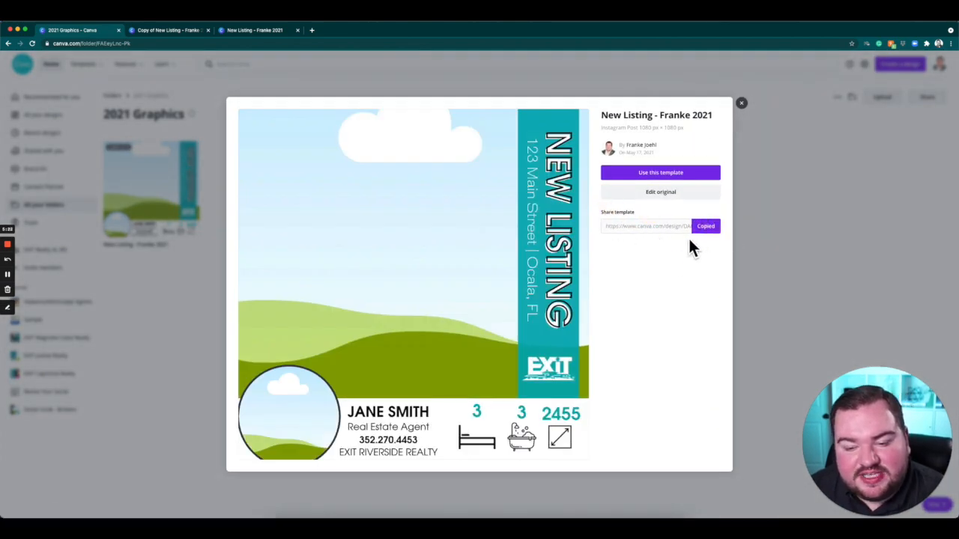
Load the copied template link in the browser tab showing the shared New Listing design and create a new design from the template.
{"action": "left_click", "coordinate": [258, 33]}
{"action": "left_click", "coordinate": [258, 43]}
{"action": "key", "text": "ctrl+v"}
{"action": "key", "text": "Return"}
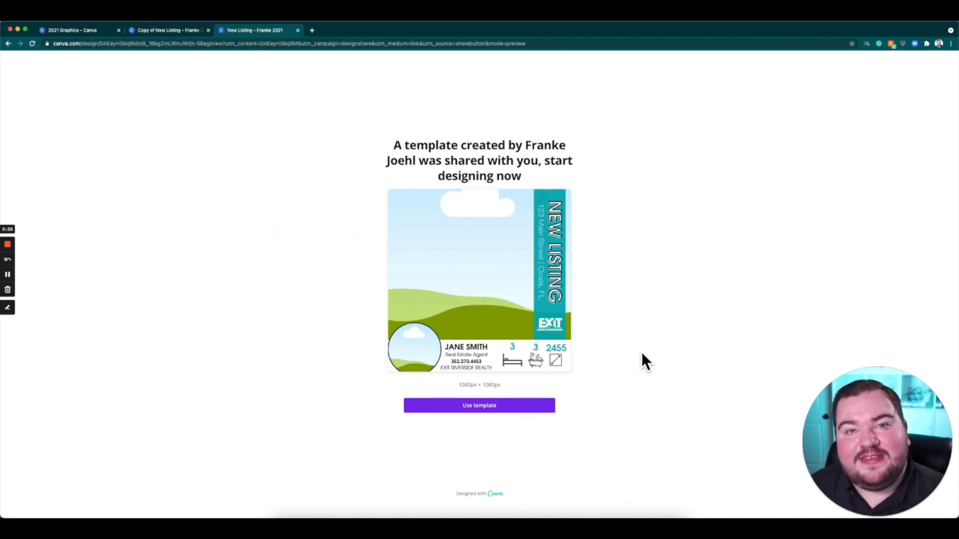
{"action": "left_click", "coordinate": [532, 408]}
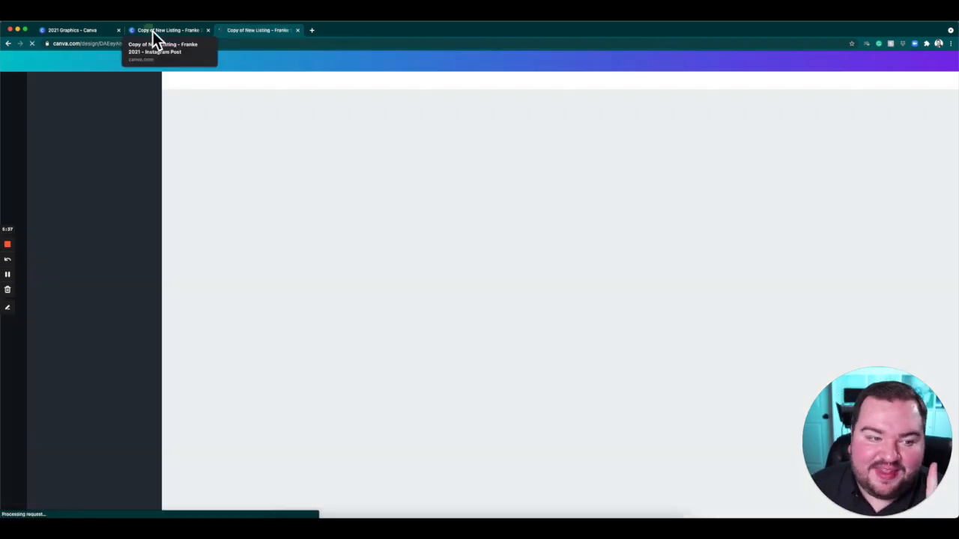
Close the template details in the 2021 Graphics folder and look through the designs shared with the account.
{"action": "left_click", "coordinate": [152, 31]}
{"action": "left_click", "coordinate": [85, 34]}
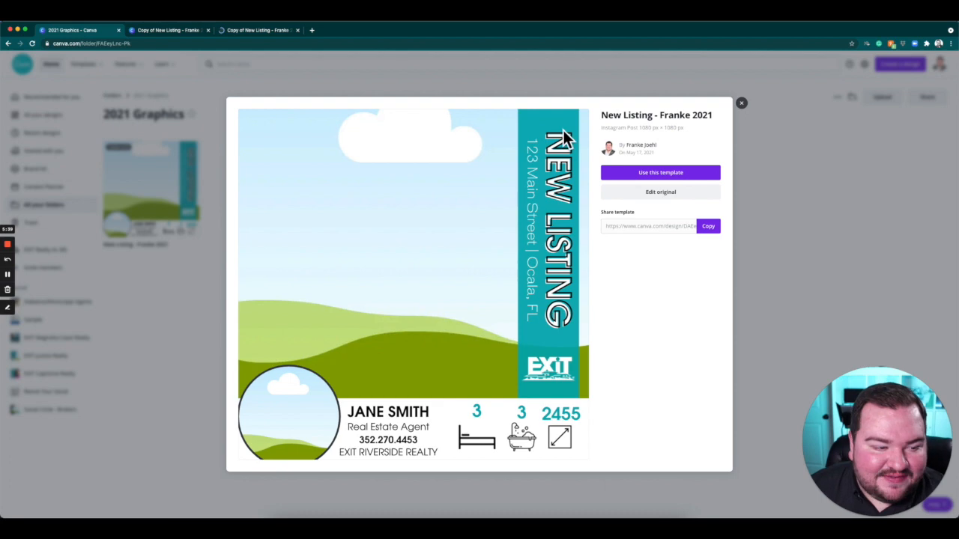
{"action": "left_click", "coordinate": [588, 84]}
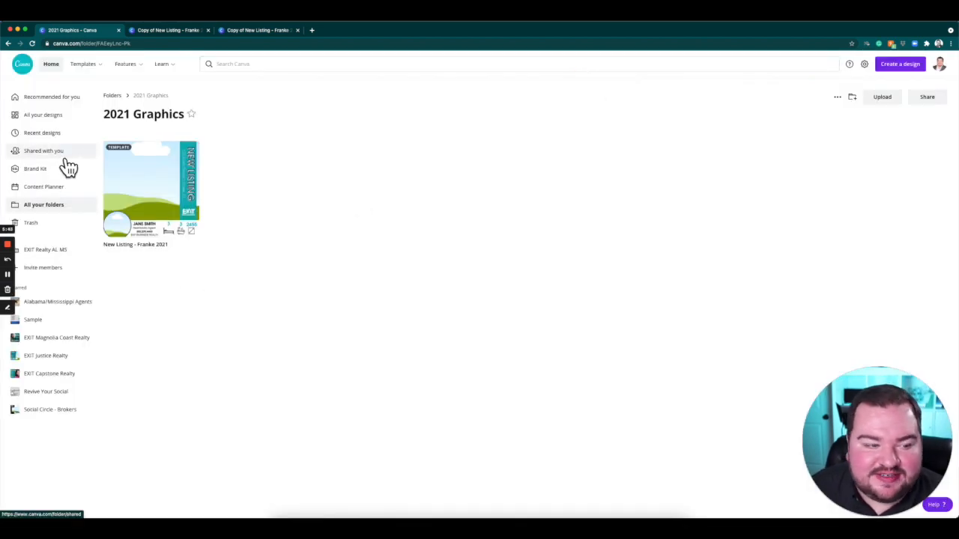
{"action": "left_click", "coordinate": [40, 158]}
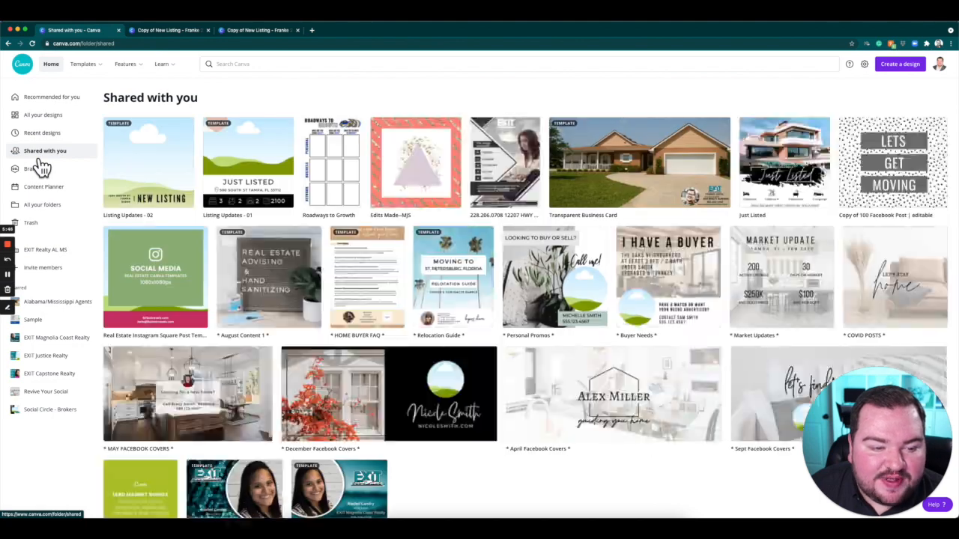
{"action": "scroll", "coordinate": [649, 300], "scroll_direction": "down", "scroll_amount": 1}
{"action": "scroll", "coordinate": [651, 306], "scroll_direction": "up", "scroll_amount": 2}
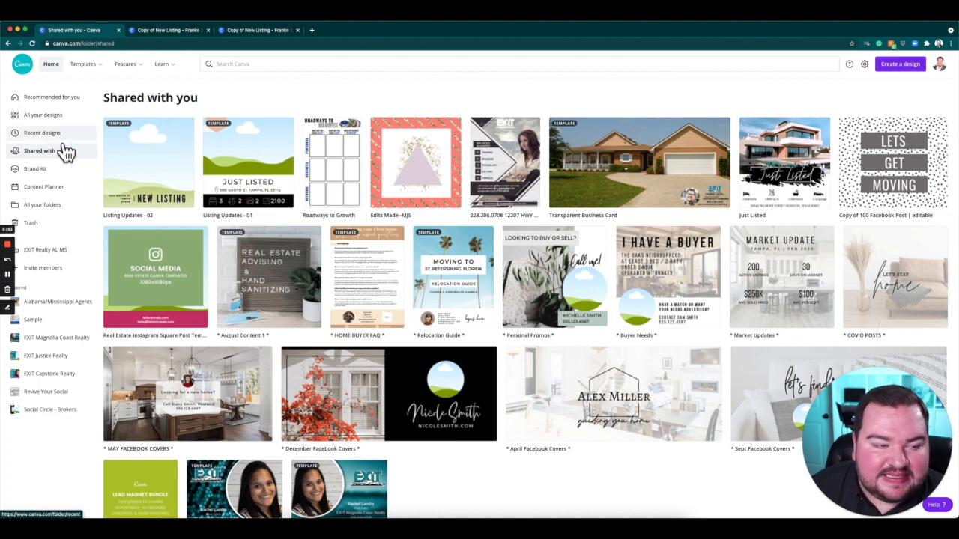
Open the first New Listing copy from the overview of all the account's designs.
{"action": "left_click", "coordinate": [66, 119]}
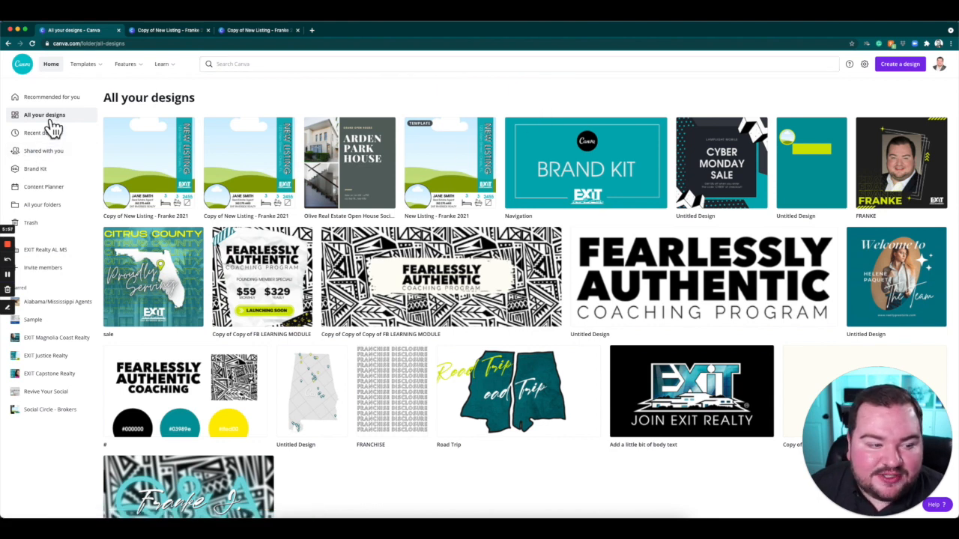
{"action": "left_click", "coordinate": [158, 154]}
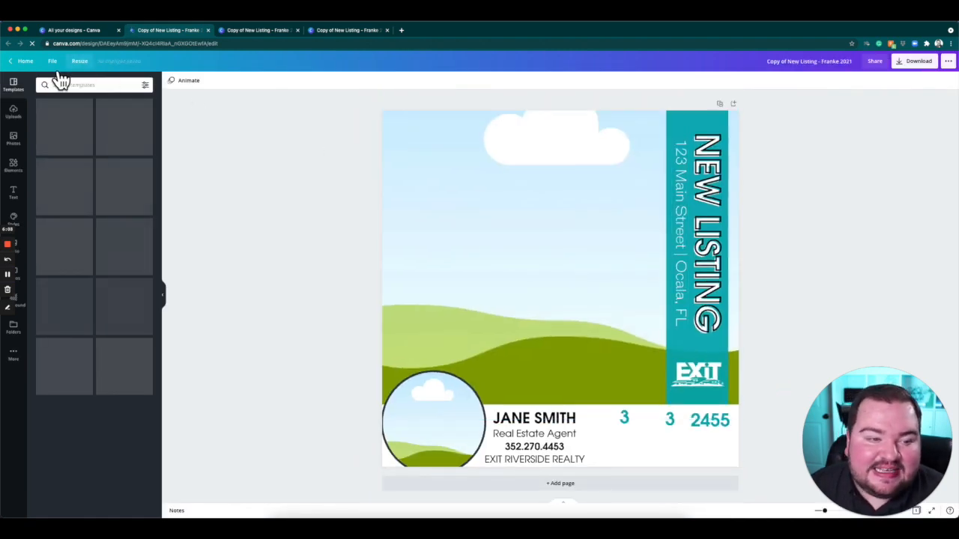
Return to the overview of all designs and open the gallery of personal card templates.
{"action": "left_click", "coordinate": [74, 33]}
{"action": "mouse_move", "coordinate": [88, 66]}
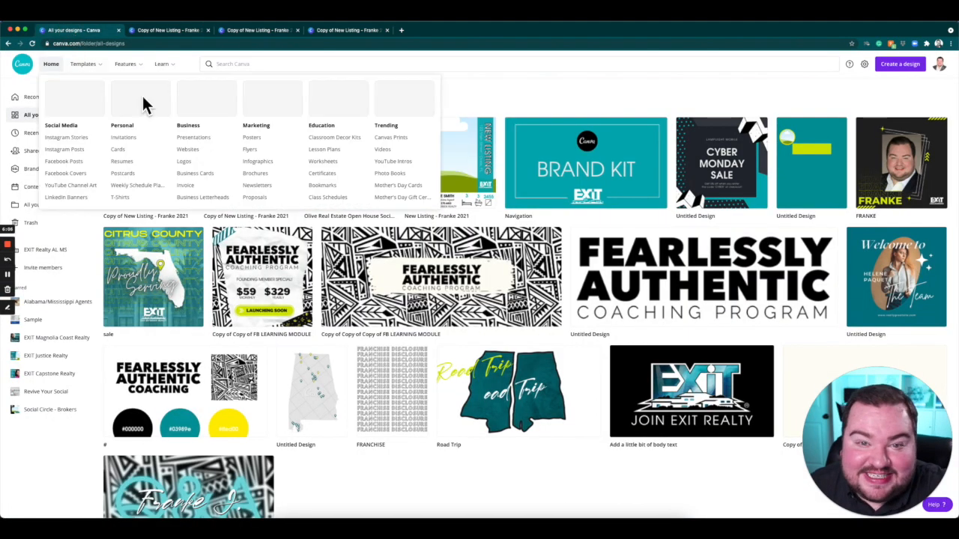
{"action": "left_click", "coordinate": [136, 156]}
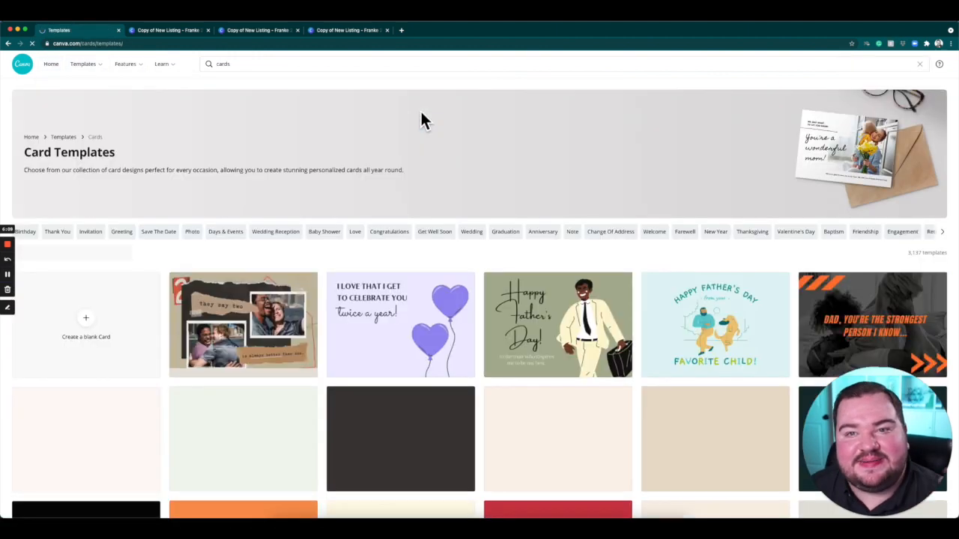
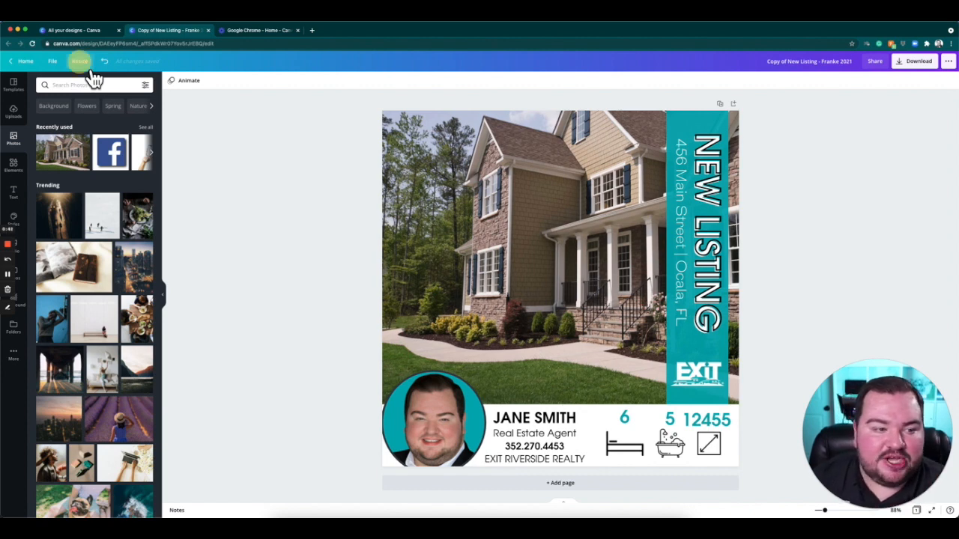
Select Instagram Story and Facebook Post as new sizes for the New Listing copy.
{"action": "left_click", "coordinate": [82, 63]}
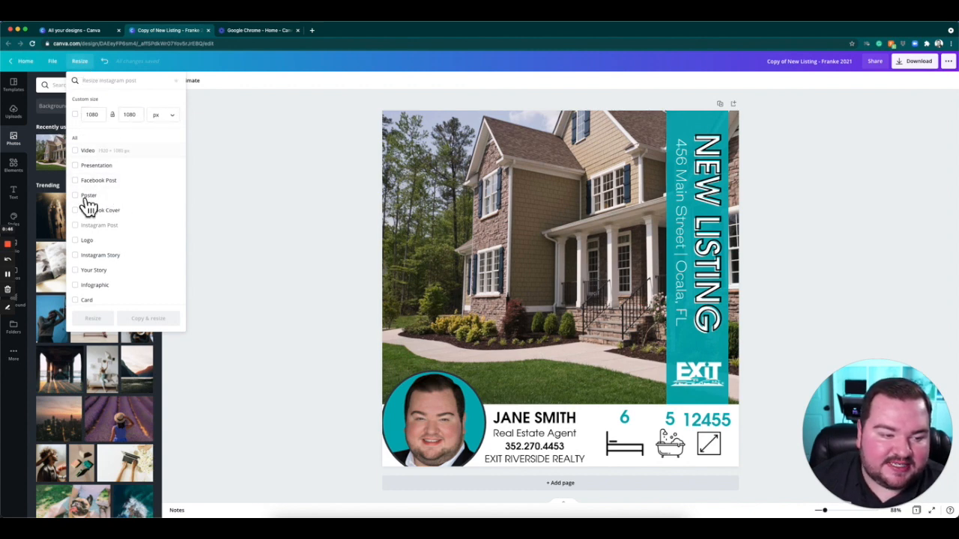
{"action": "scroll", "coordinate": [135, 231], "scroll_direction": "down", "scroll_amount": 1}
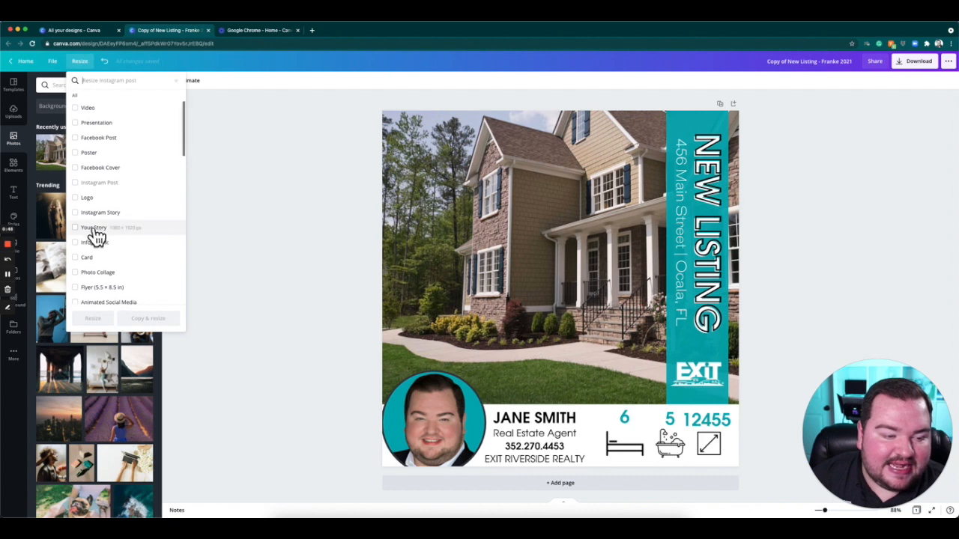
{"action": "left_click", "coordinate": [76, 213]}
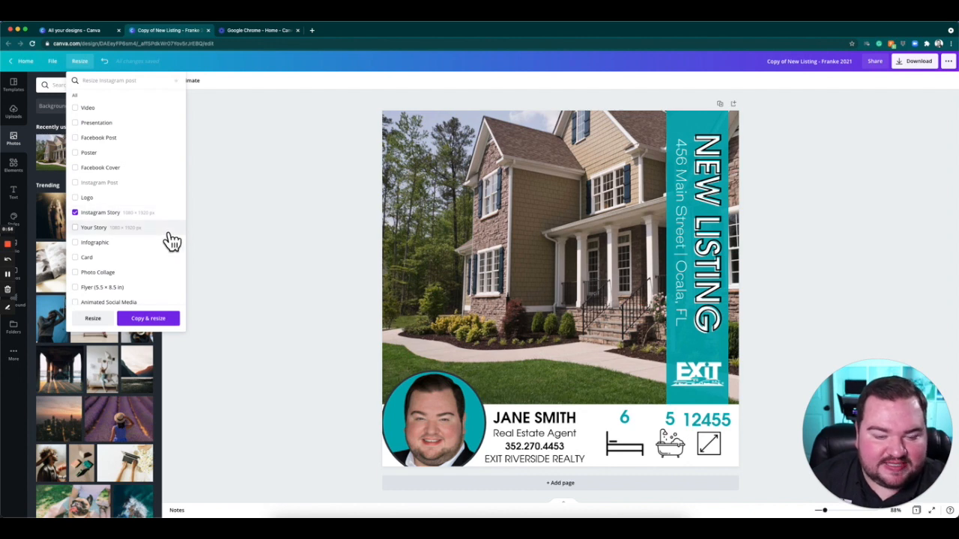
{"action": "left_click", "coordinate": [87, 144]}
Add Business Card to the chosen sizes and create resized copies of the design.
{"action": "scroll", "coordinate": [145, 235], "scroll_direction": "down", "scroll_amount": 5}
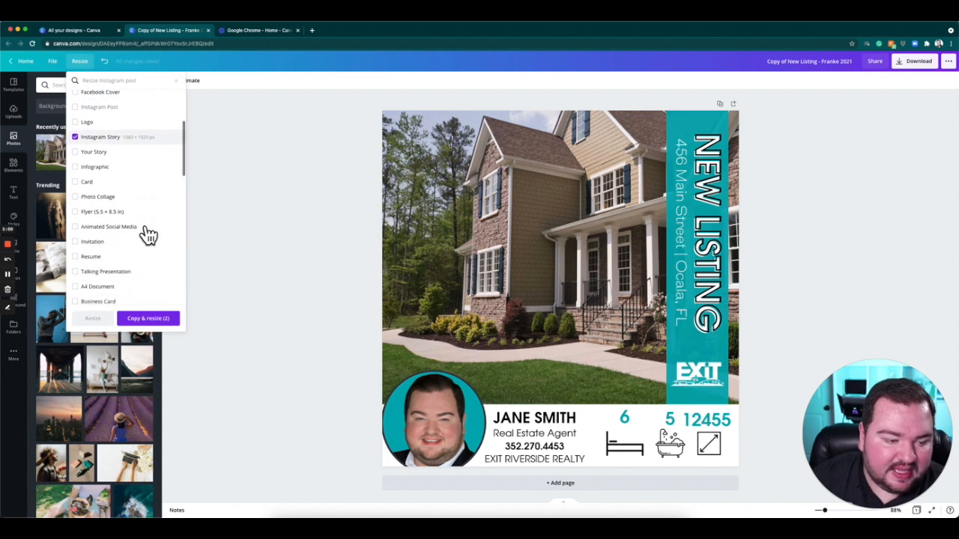
{"action": "scroll", "coordinate": [148, 235], "scroll_direction": "down", "scroll_amount": 5}
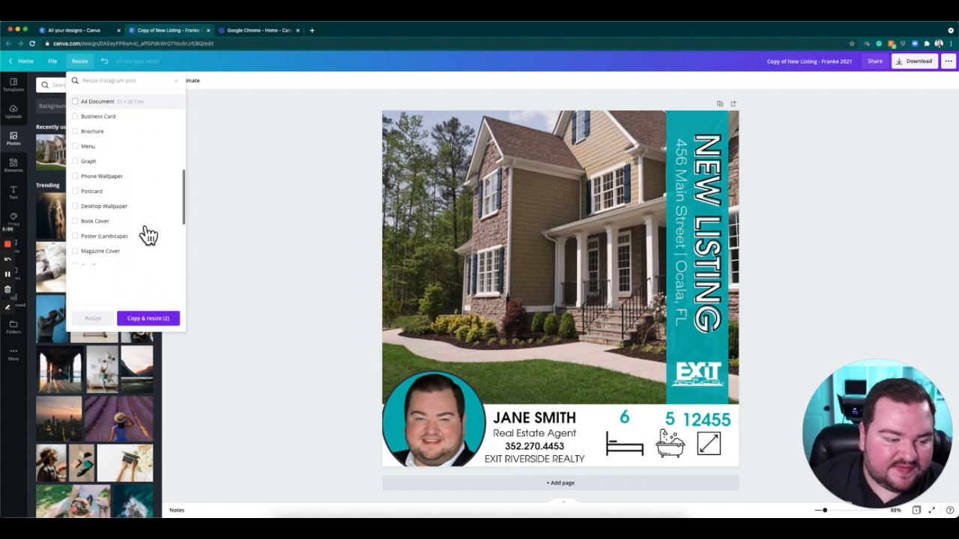
{"action": "scroll", "coordinate": [148, 235], "scroll_direction": "down", "scroll_amount": 10}
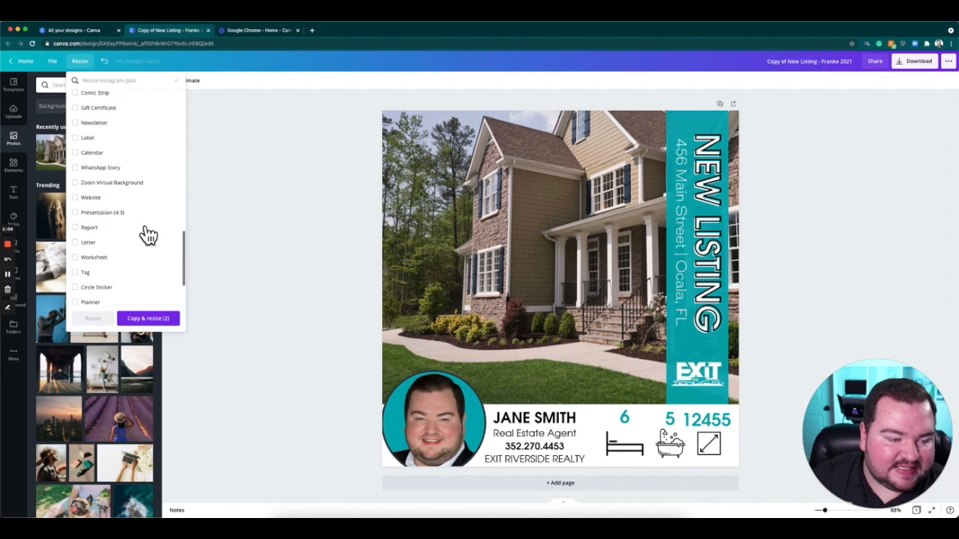
{"action": "scroll", "coordinate": [148, 235], "scroll_direction": "down", "scroll_amount": 4}
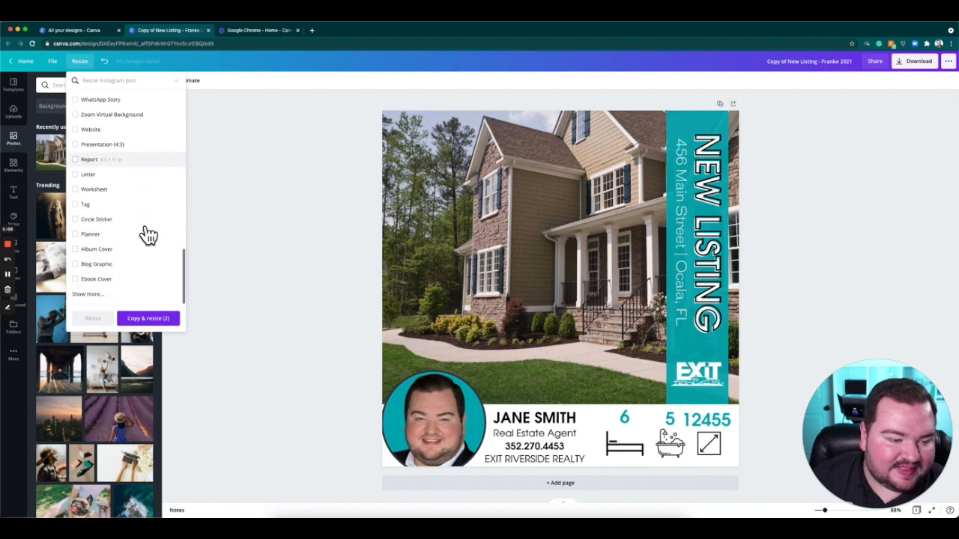
{"action": "scroll", "coordinate": [148, 235], "scroll_direction": "up", "scroll_amount": 15}
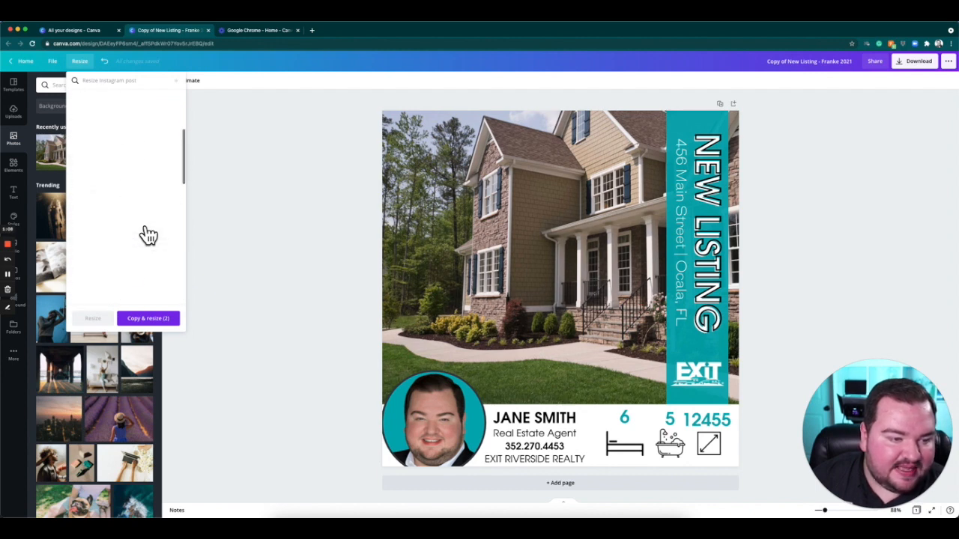
{"action": "scroll", "coordinate": [157, 247], "scroll_direction": "down", "scroll_amount": 3}
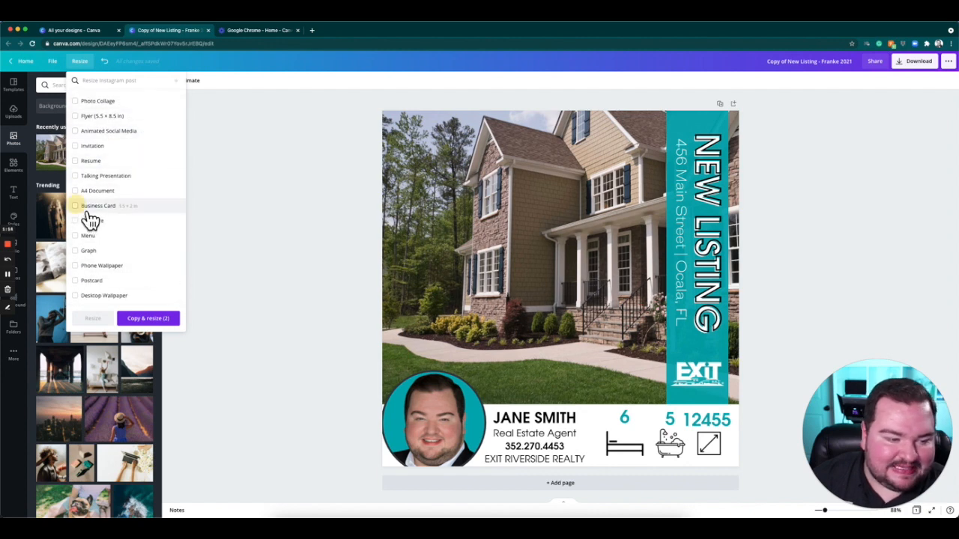
{"action": "left_click", "coordinate": [152, 206]}
{"action": "scroll", "coordinate": [152, 208], "scroll_direction": "up", "scroll_amount": 5}
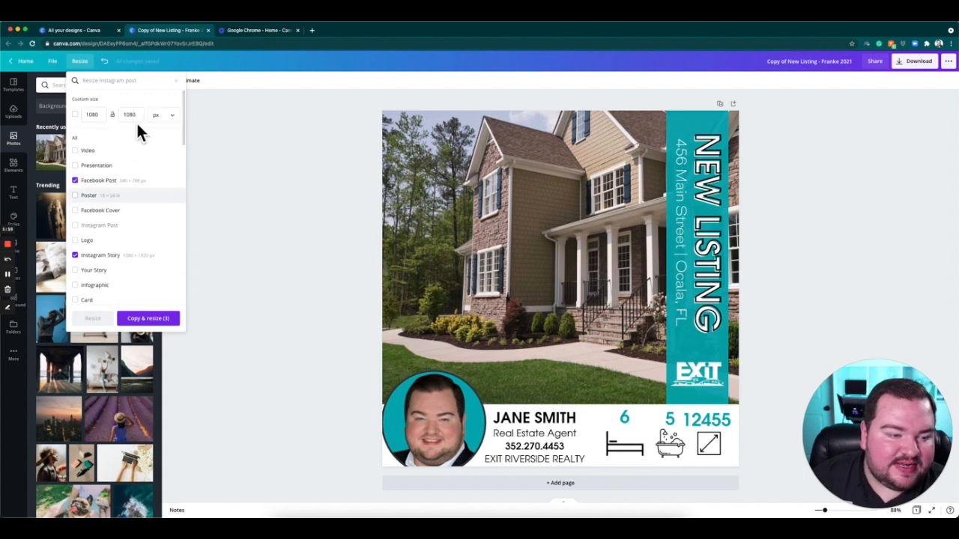
{"action": "left_click", "coordinate": [165, 318]}
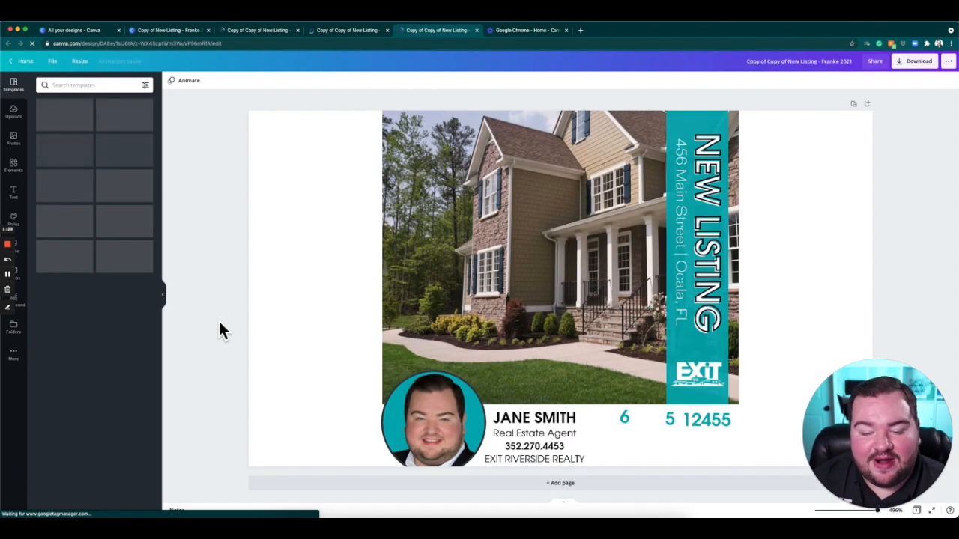
Review the Instagram Story, Facebook Post and Business Card copies of the New Listing design.
{"action": "left_click", "coordinate": [271, 34]}
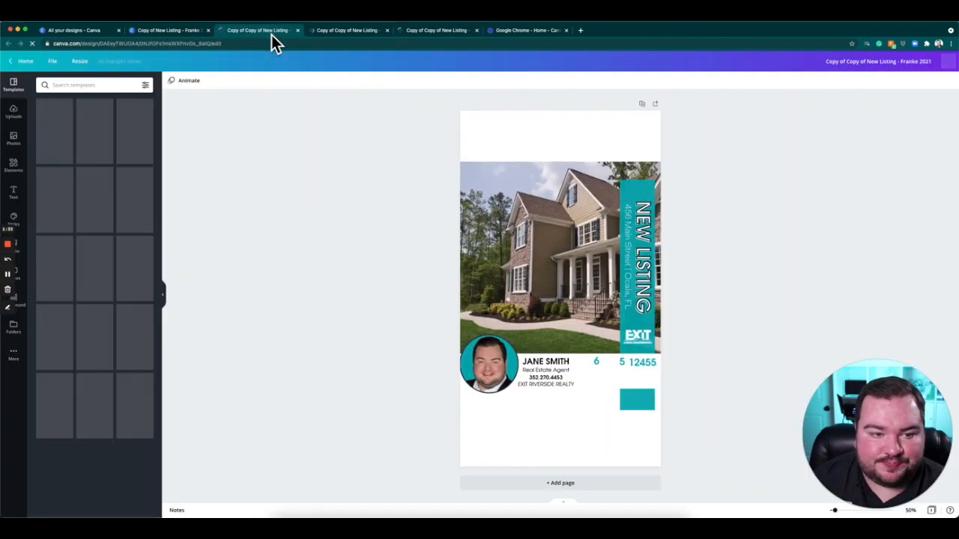
{"action": "left_click", "coordinate": [341, 34]}
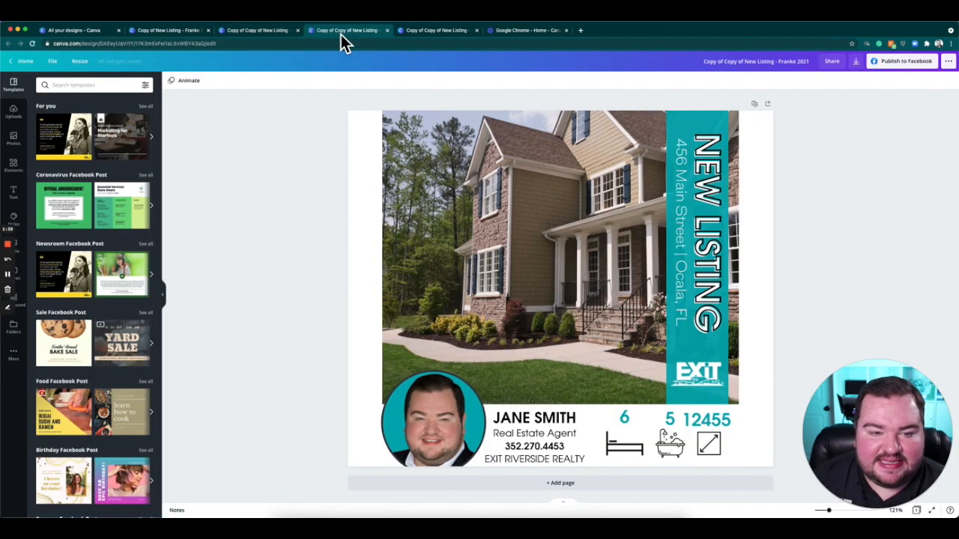
{"action": "left_click", "coordinate": [438, 33]}
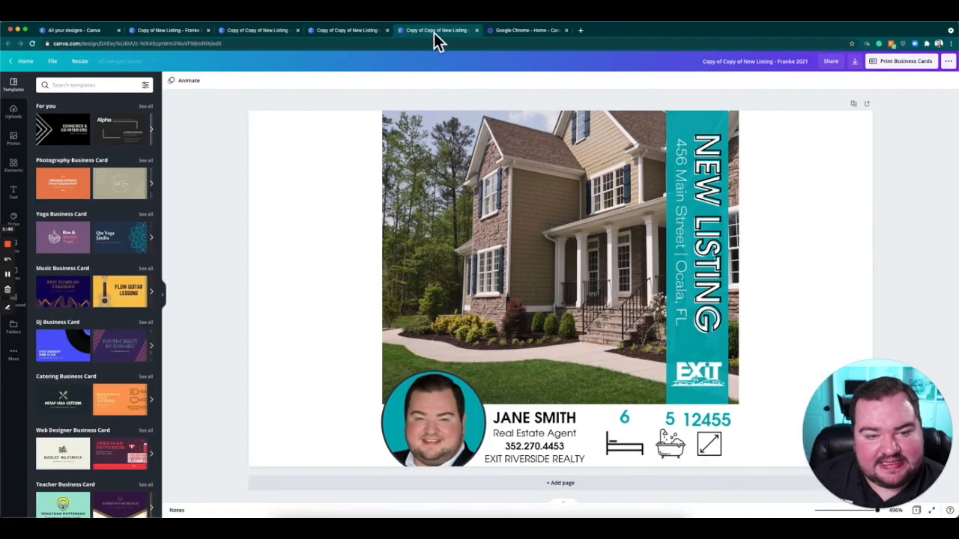
In the Instagram Story copy, move the agent details and property stats together down to the bottom of the page.
{"action": "left_click", "coordinate": [268, 33]}
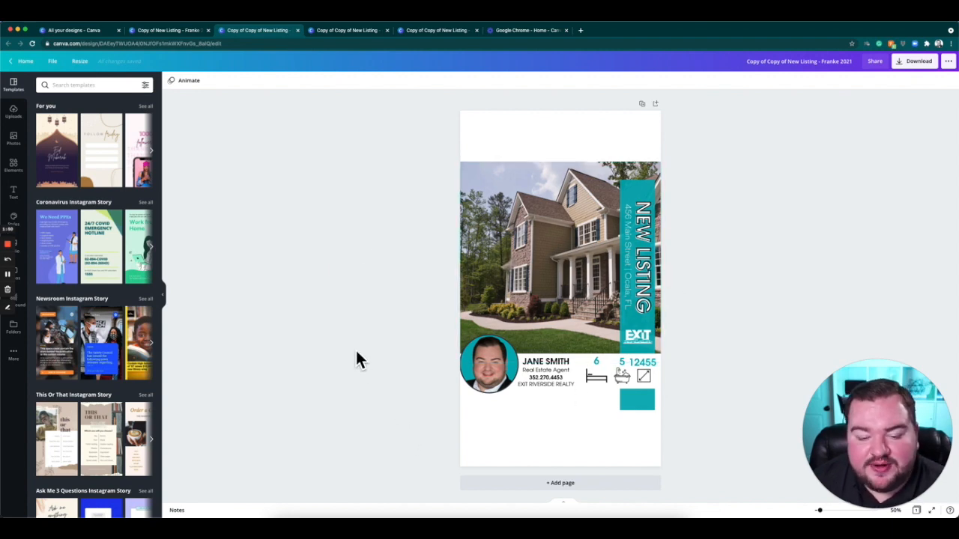
{"action": "left_click_drag", "start_coordinate": [409, 366], "coordinate": [690, 396]}
{"action": "left_click_drag", "start_coordinate": [573, 420], "coordinate": [576, 447]}
Reposition the teal banner behind the New Listing text and stretch it up to the page's top edge.
{"action": "left_click", "coordinate": [725, 361]}
{"action": "left_click_drag", "start_coordinate": [653, 385], "coordinate": [657, 368]}
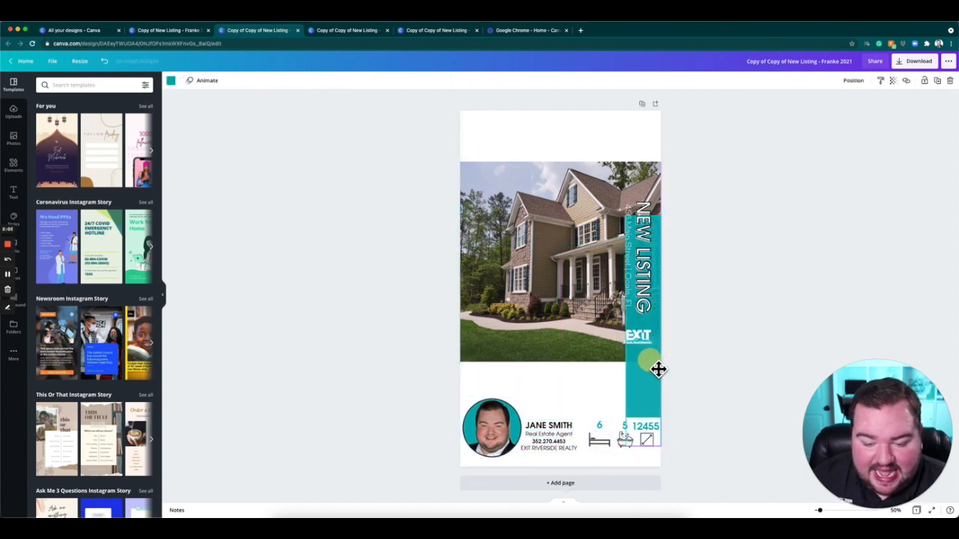
{"action": "left_click_drag", "start_coordinate": [651, 217], "coordinate": [646, 90]}
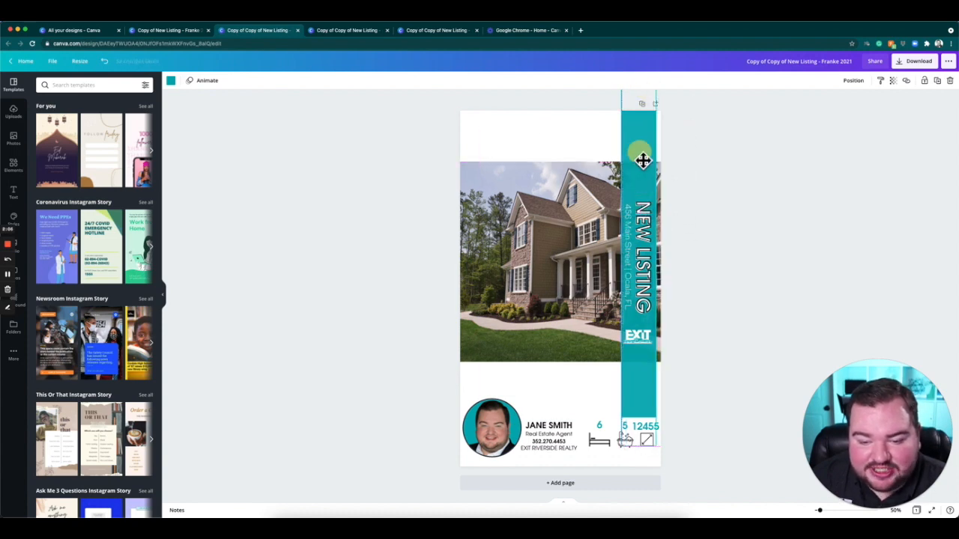
{"action": "left_click", "coordinate": [715, 207]}
Enlarge the house photo past the page's left edge and move it up to the top of the story.
{"action": "left_click", "coordinate": [554, 299]}
{"action": "left_click_drag", "start_coordinate": [471, 370], "coordinate": [425, 389]}
{"action": "left_click_drag", "start_coordinate": [526, 270], "coordinate": [532, 231]}
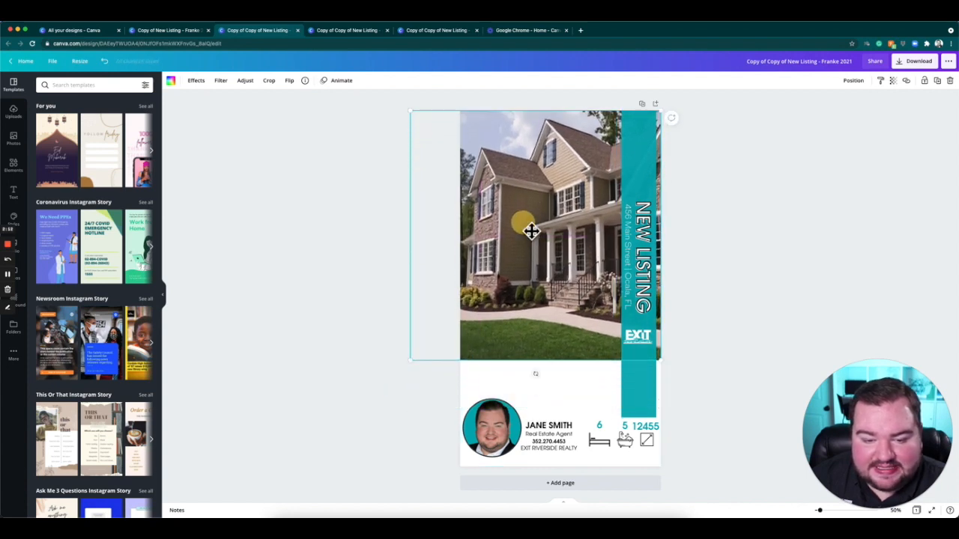
Adjust the house photo's crop and move the photo down so it sits just above the agent details.
{"action": "double_click", "coordinate": [528, 224]}
{"action": "left_click_drag", "start_coordinate": [573, 254], "coordinate": [599, 254]}
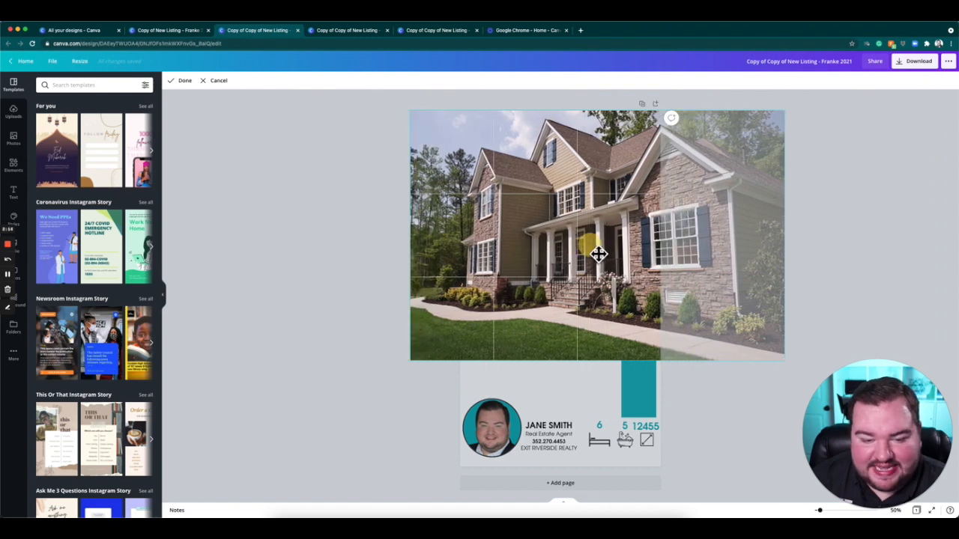
{"action": "left_click", "coordinate": [182, 81]}
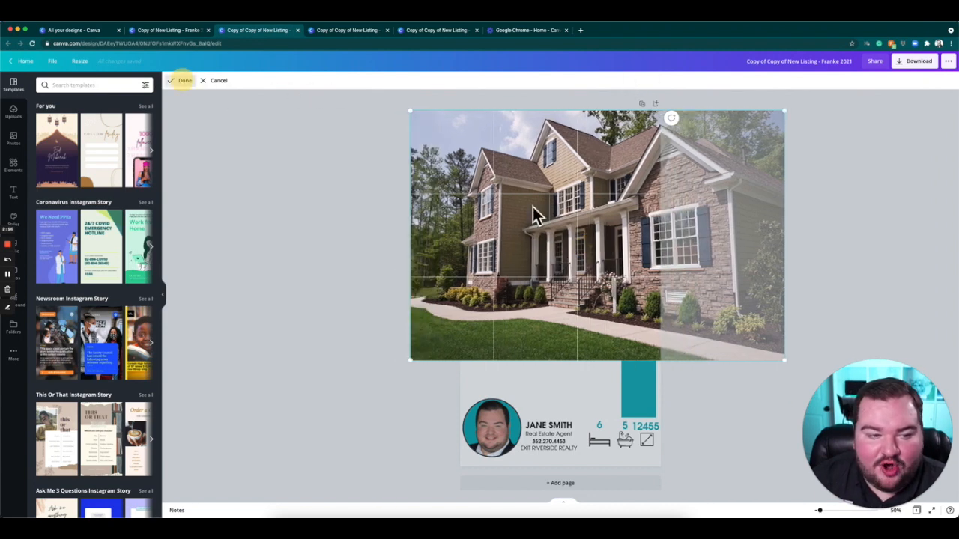
{"action": "left_click_drag", "start_coordinate": [551, 235], "coordinate": [561, 273]}
{"action": "left_click", "coordinate": [744, 245]}
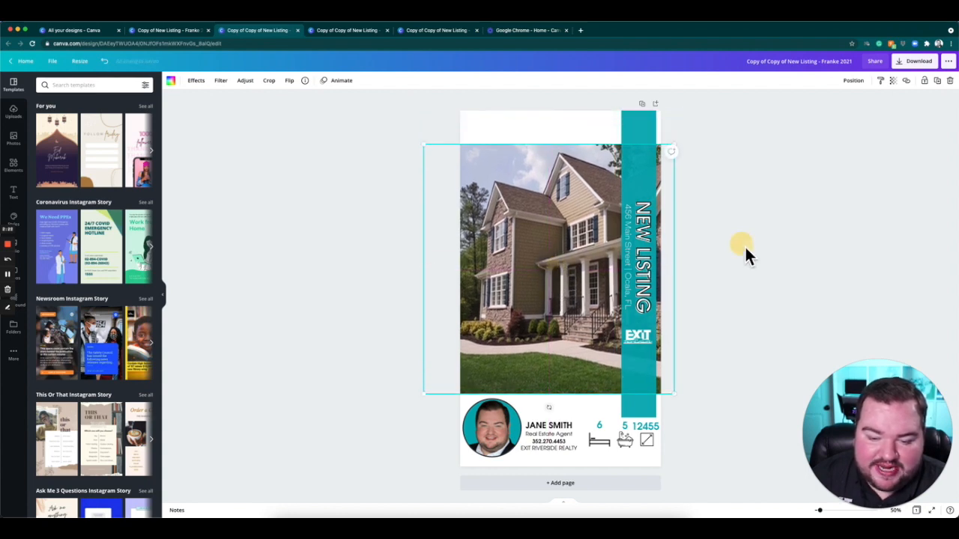
{"action": "left_click", "coordinate": [804, 178]}
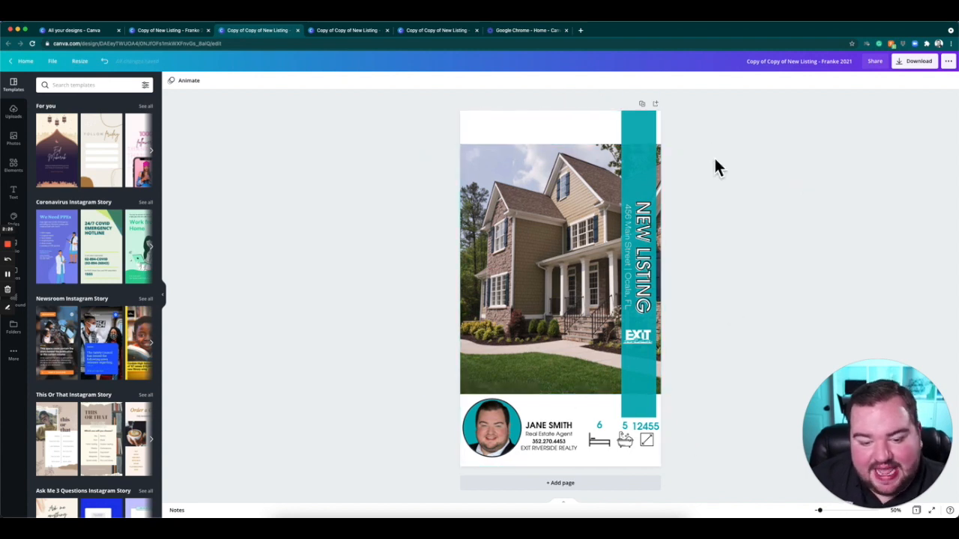
In the Facebook Post copy, shift the house photo to the left page edge and enlarge it to cover the full width.
{"action": "left_click", "coordinate": [362, 31]}
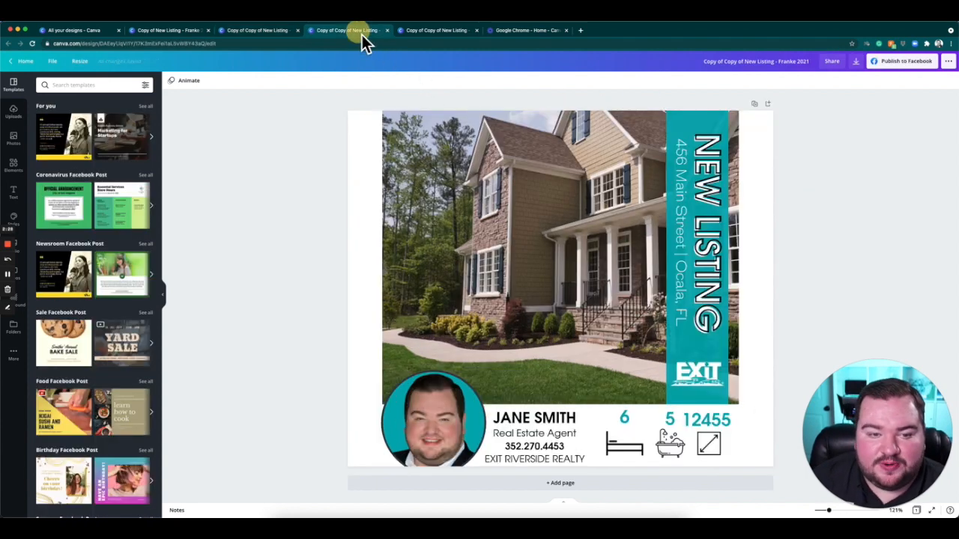
{"action": "left_click", "coordinate": [243, 232]}
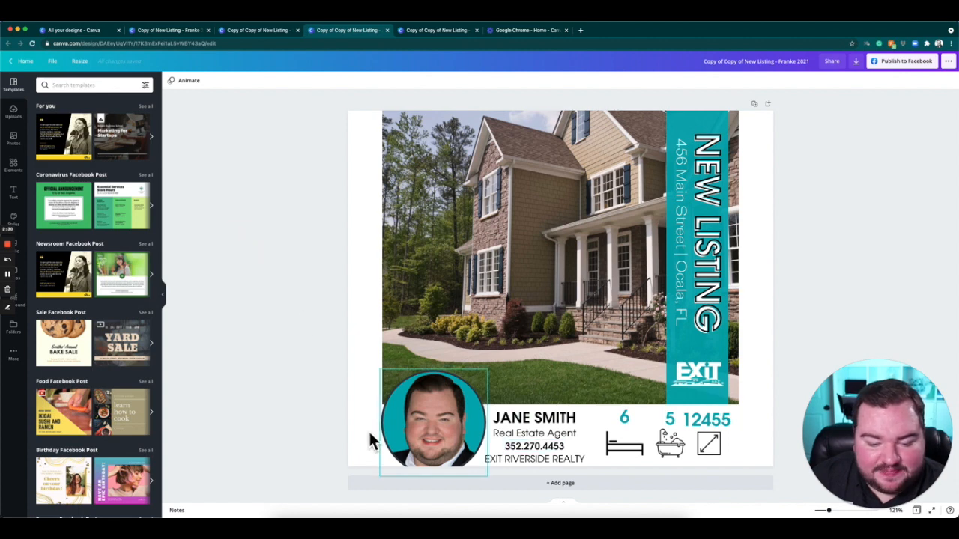
{"action": "left_click", "coordinate": [516, 298]}
{"action": "left_click_drag", "start_coordinate": [433, 238], "coordinate": [418, 272]}
{"action": "left_click_drag", "start_coordinate": [719, 116], "coordinate": [884, 92]}
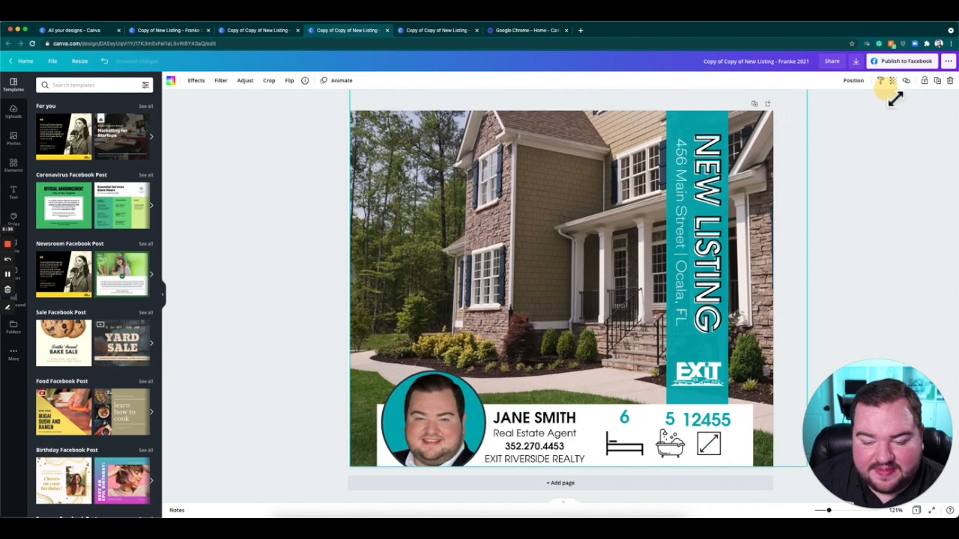
Widen the white band behind the agent details to both side edges of the Facebook Post.
{"action": "left_click", "coordinate": [748, 446]}
{"action": "left_click_drag", "start_coordinate": [754, 442], "coordinate": [809, 444]}
{"action": "left_click_drag", "start_coordinate": [377, 441], "coordinate": [307, 439]}
Move the house photo down to show more of the roof, and return to the Instagram Story copy.
{"action": "left_click", "coordinate": [403, 298]}
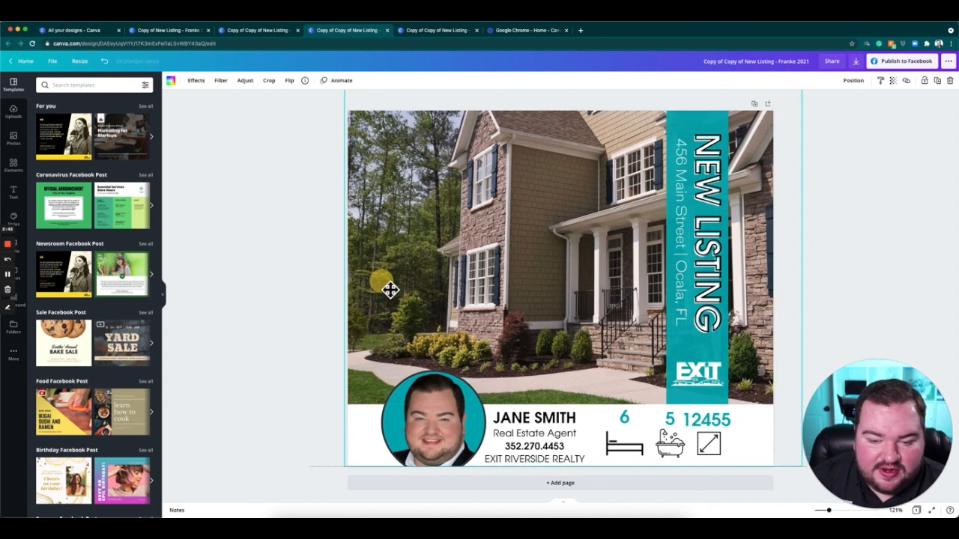
{"action": "left_click_drag", "start_coordinate": [567, 223], "coordinate": [568, 258]}
{"action": "left_click", "coordinate": [872, 193]}
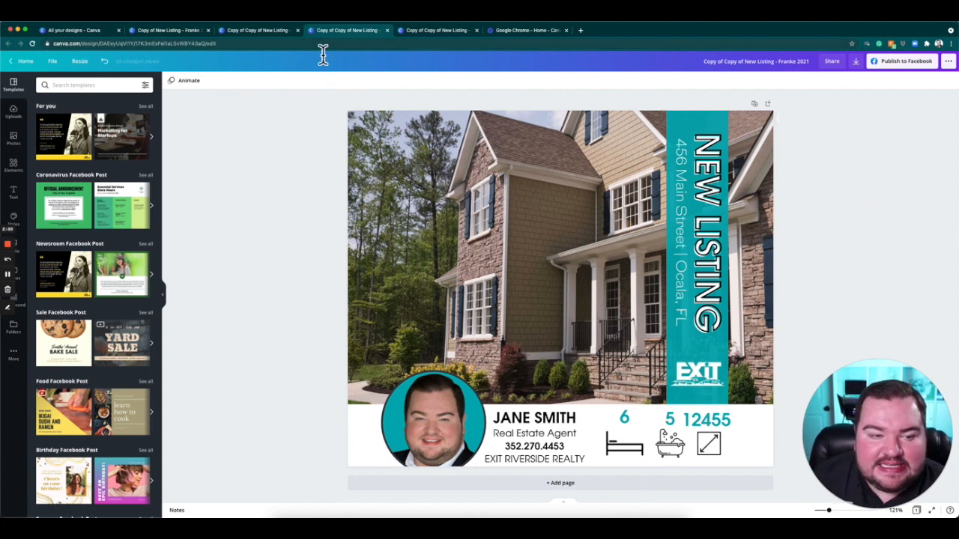
{"action": "left_click", "coordinate": [272, 31]}
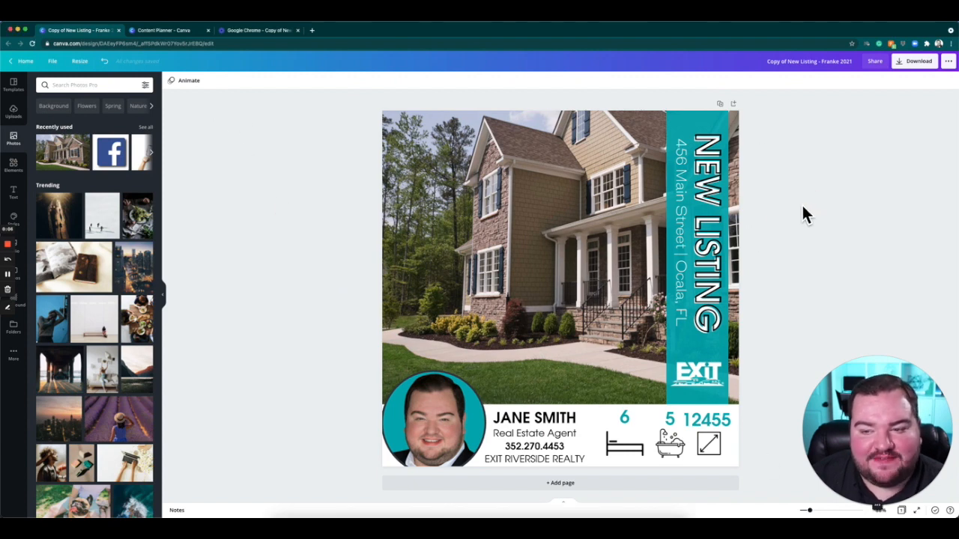
Look through the publishing destinations for the New Listing copy and open the LinkedIn Profile post form at its caption.
{"action": "left_click", "coordinate": [948, 61]}
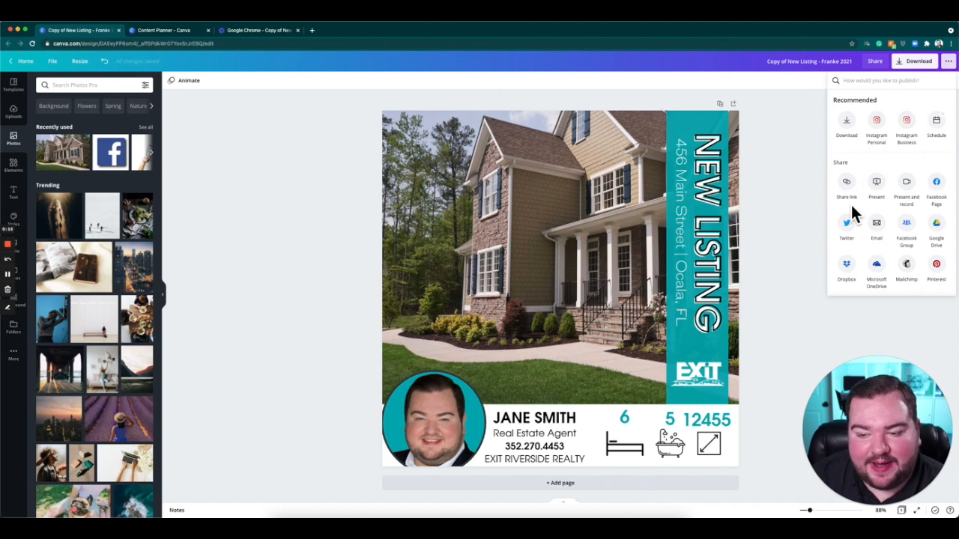
{"action": "scroll", "coordinate": [853, 199], "scroll_direction": "down", "scroll_amount": 2}
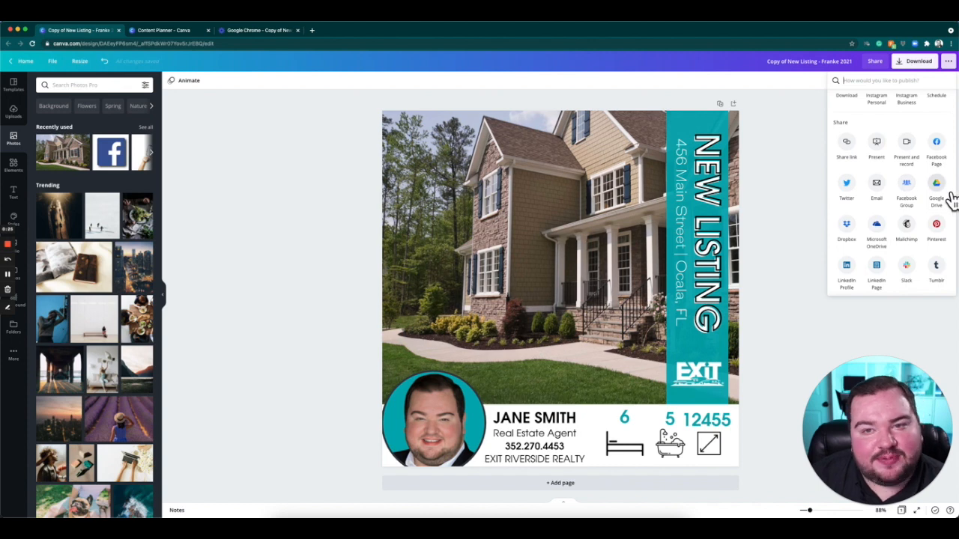
{"action": "scroll", "coordinate": [906, 201], "scroll_direction": "down", "scroll_amount": 2}
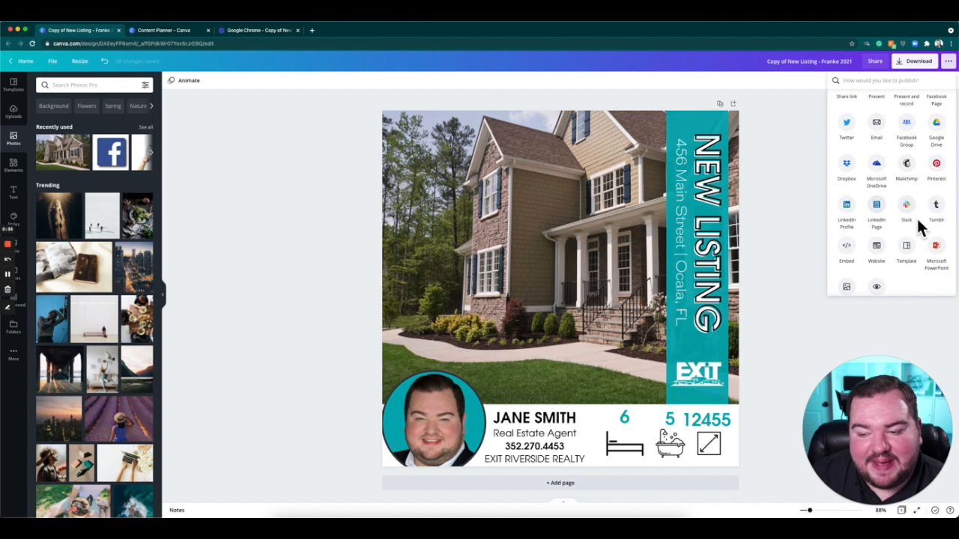
{"action": "scroll", "coordinate": [926, 233], "scroll_direction": "down", "scroll_amount": 1}
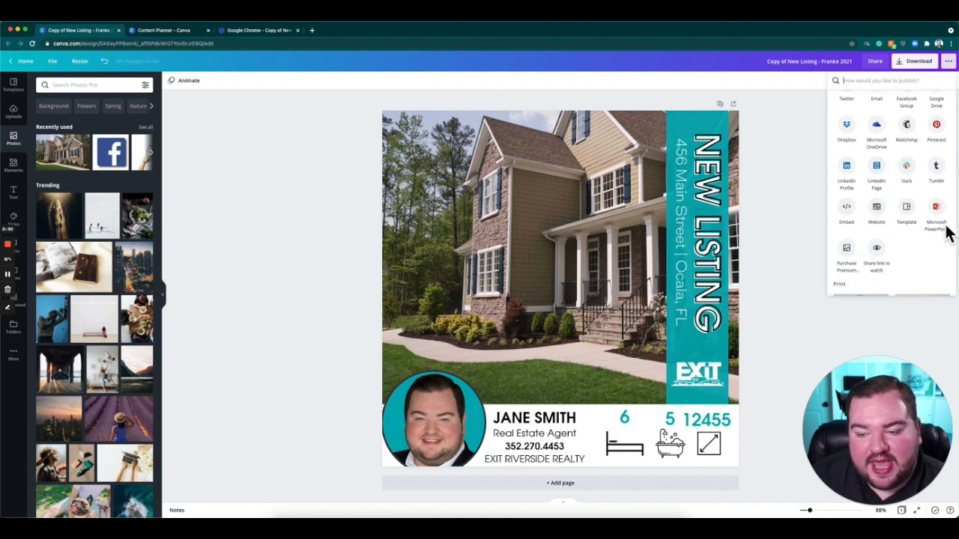
{"action": "scroll", "coordinate": [901, 232], "scroll_direction": "up", "scroll_amount": 2}
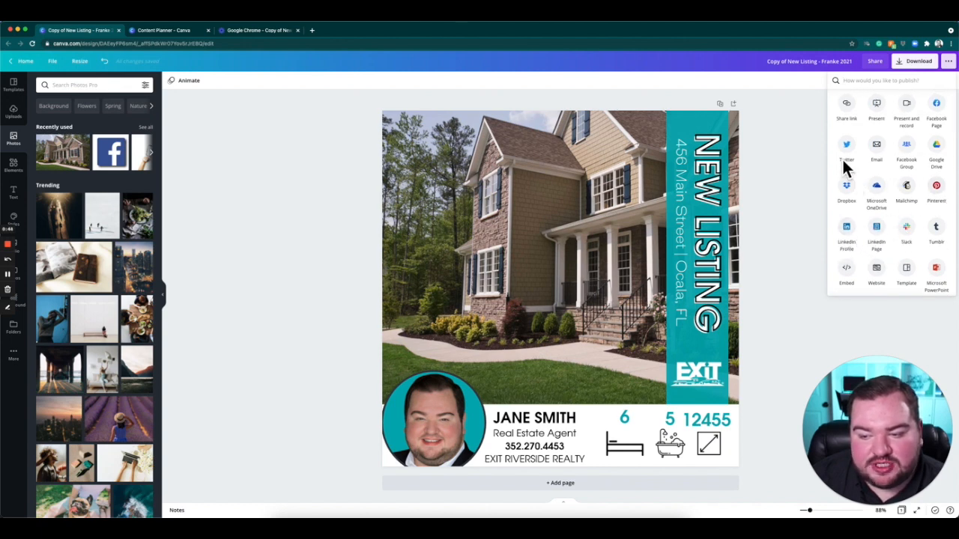
{"action": "left_click", "coordinate": [859, 238]}
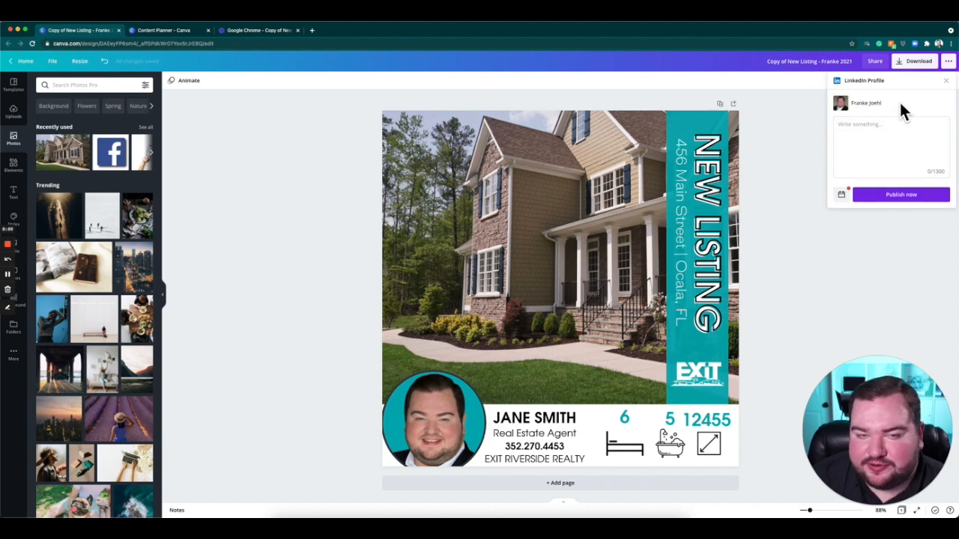
{"action": "left_click", "coordinate": [892, 129]}
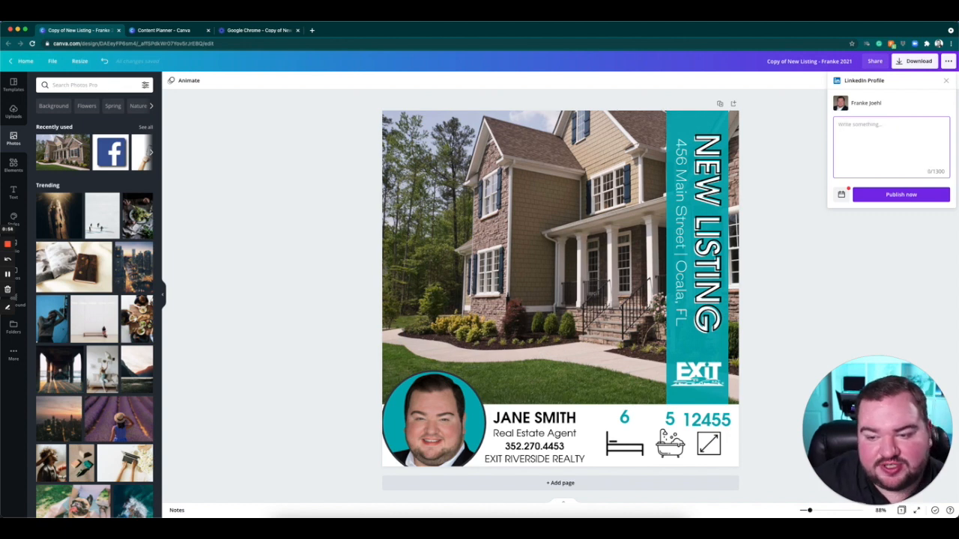
Draft the LinkedIn caption "NEW LISTING!!!! Check it Out!", close the post form unpublished, and look over the other publishing destinations again.
{"action": "type", "text": "NE"}
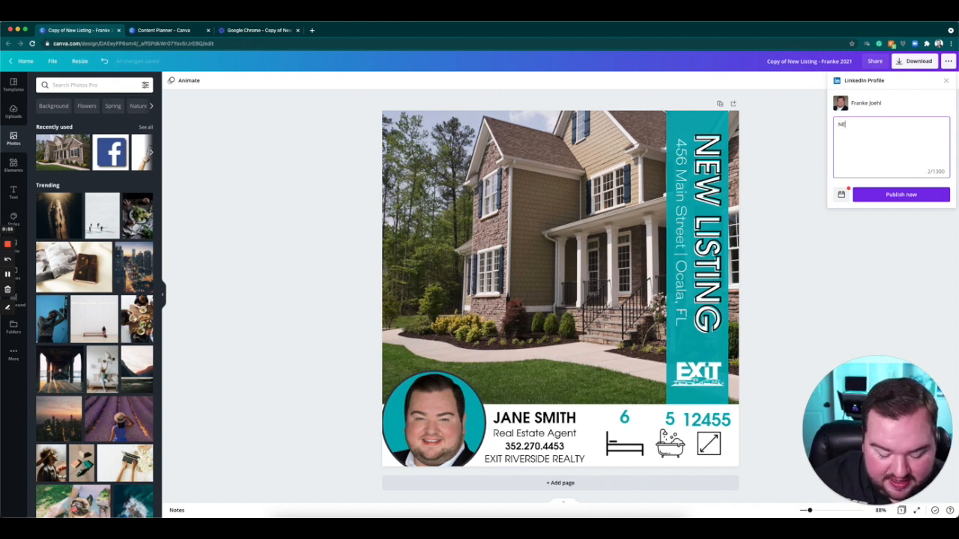
{"action": "type", "text": "W LISTING!!!!"}
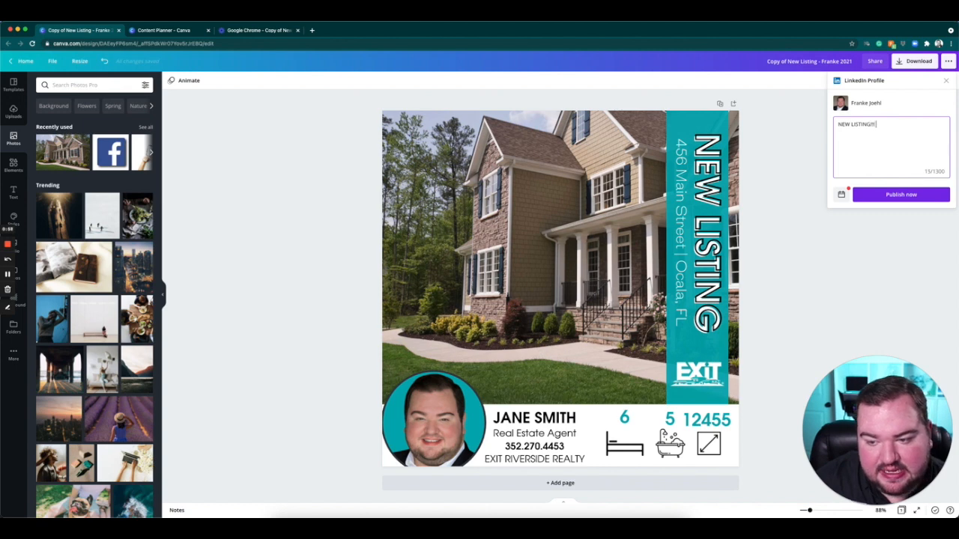
{"action": "type", "text": " Check It Out!!"}
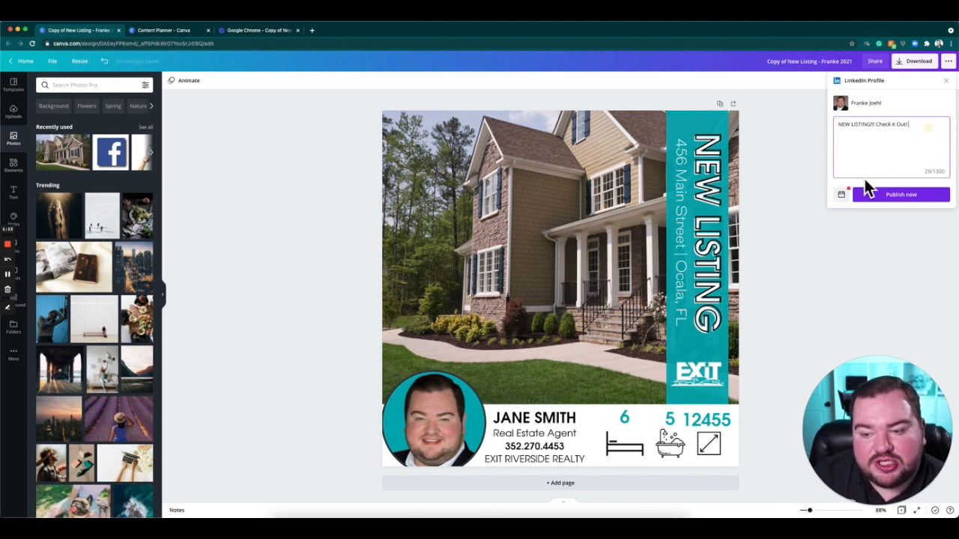
{"action": "left_click", "coordinate": [946, 80]}
{"action": "left_click", "coordinate": [948, 60]}
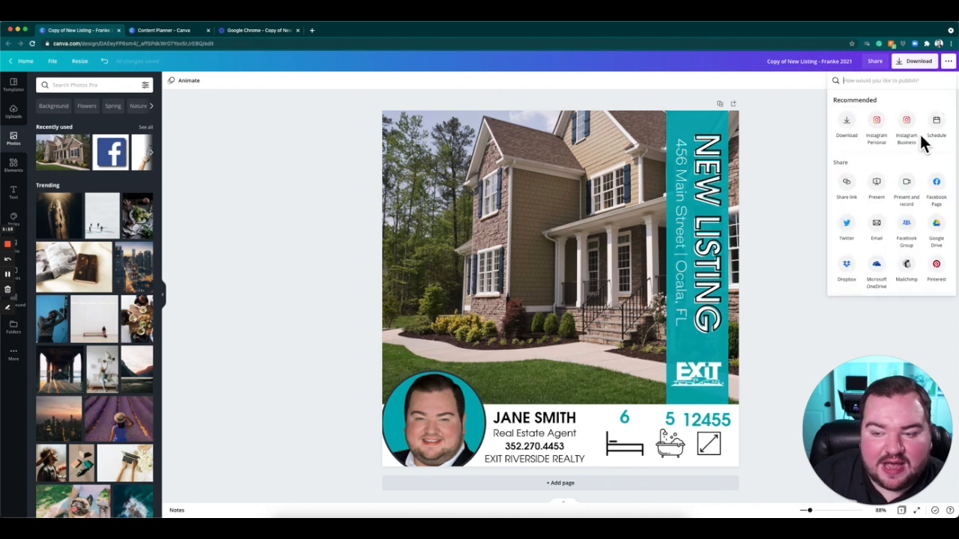
{"action": "scroll", "coordinate": [869, 236], "scroll_direction": "down", "scroll_amount": 3}
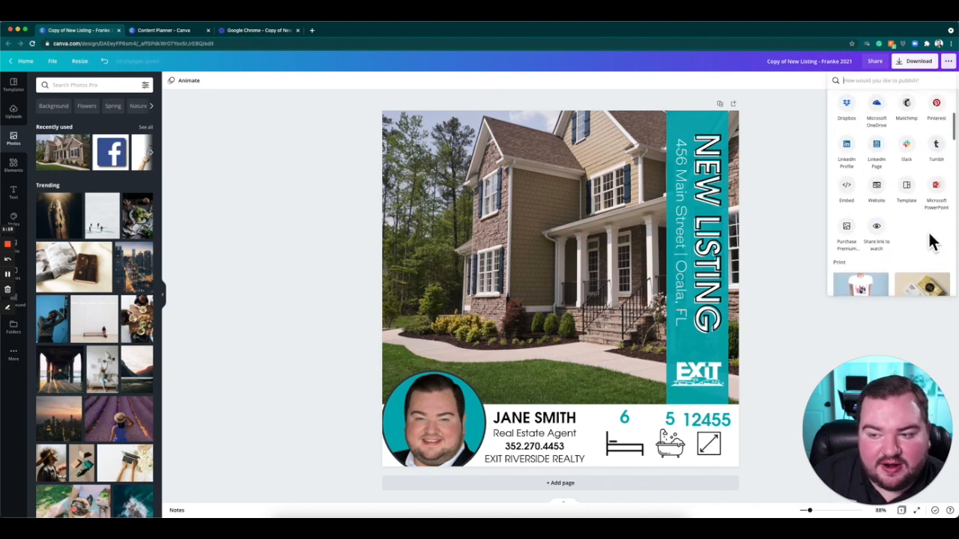
Switch to the Content Planner and add the recent business-card-sized New Listing copy as a post on Thursday, May 27.
{"action": "left_click", "coordinate": [184, 30]}
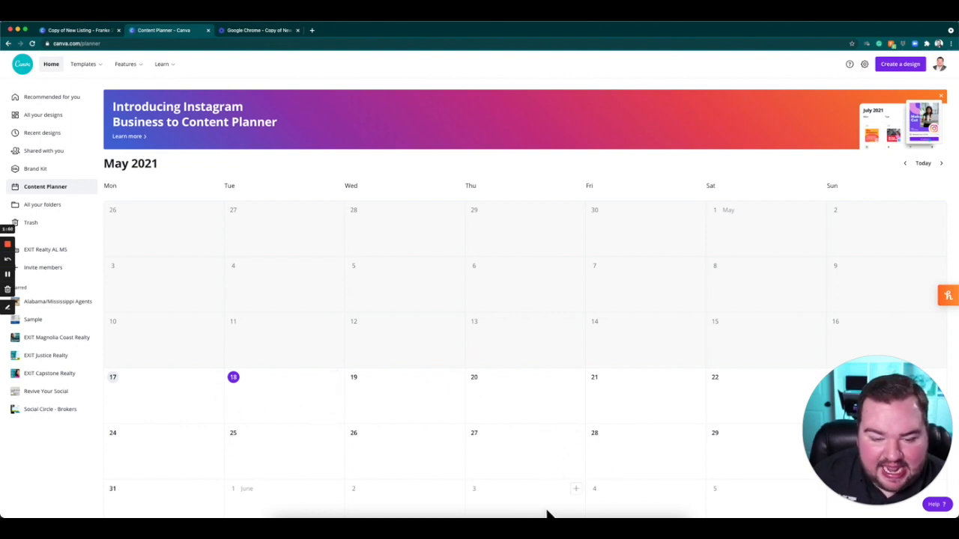
{"action": "left_click", "coordinate": [574, 433]}
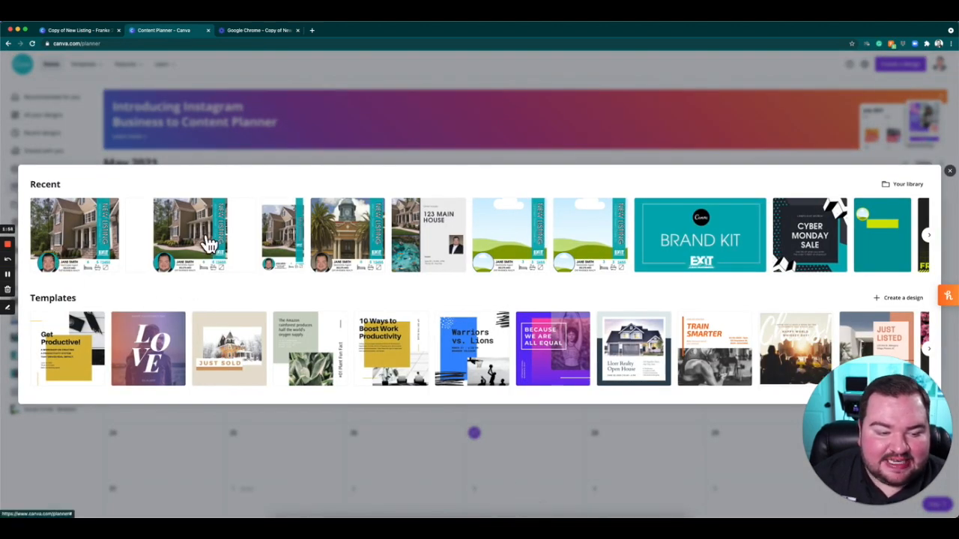
{"action": "scroll", "coordinate": [624, 235], "scroll_direction": "right", "scroll_amount": 10}
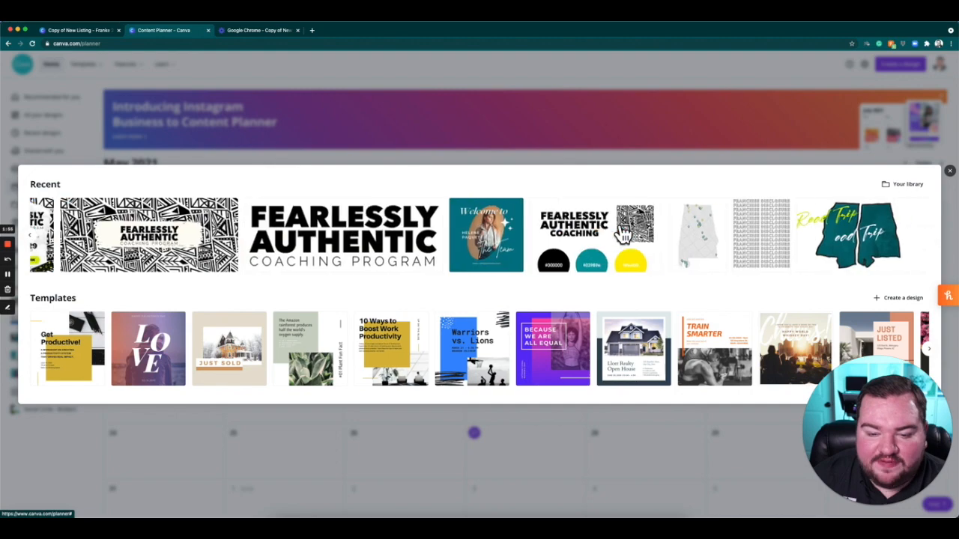
{"action": "scroll", "coordinate": [360, 233], "scroll_direction": "left", "scroll_amount": 10}
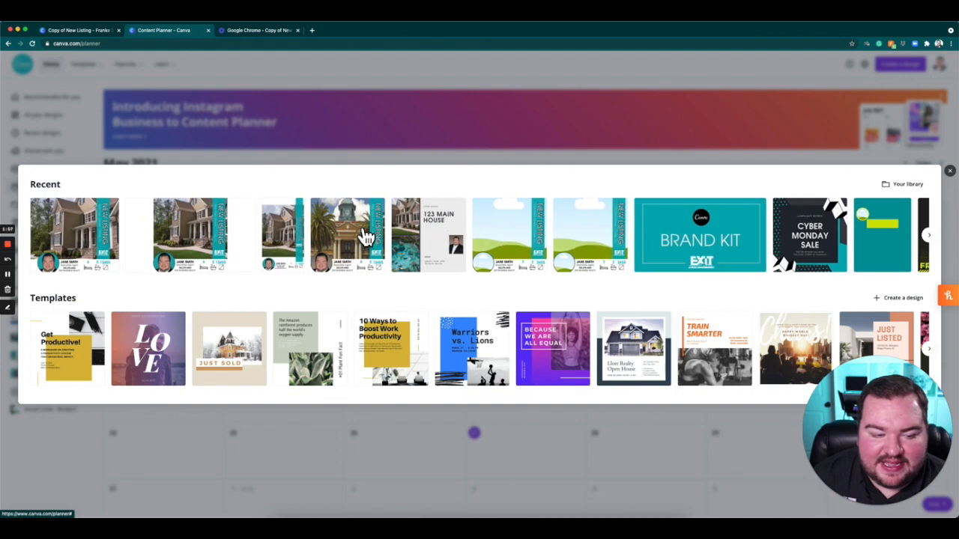
{"action": "left_click", "coordinate": [225, 255]}
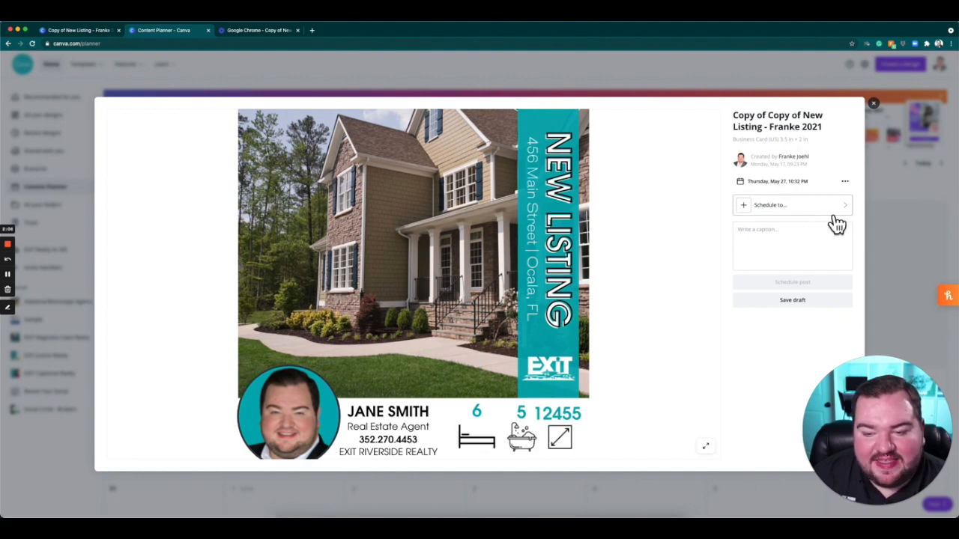
Change the planned post's time to 6:00 PM, keeping it on May 27.
{"action": "left_click", "coordinate": [845, 181]}
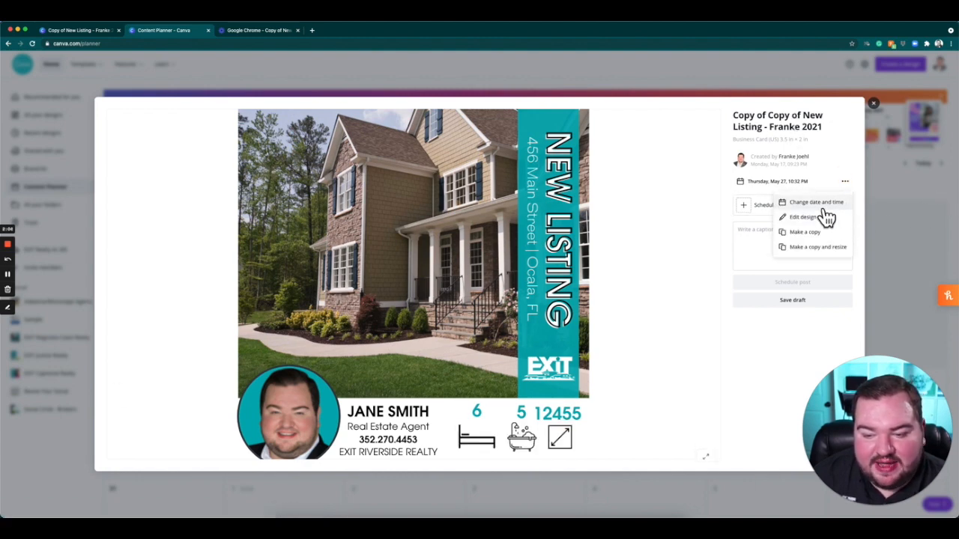
{"action": "left_click", "coordinate": [823, 202]}
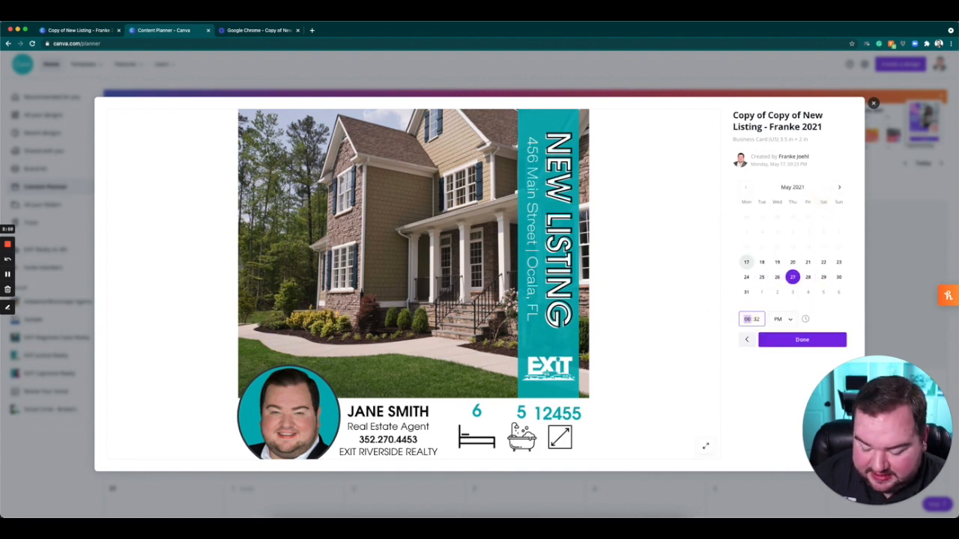
{"action": "type", "text": "6:00"}
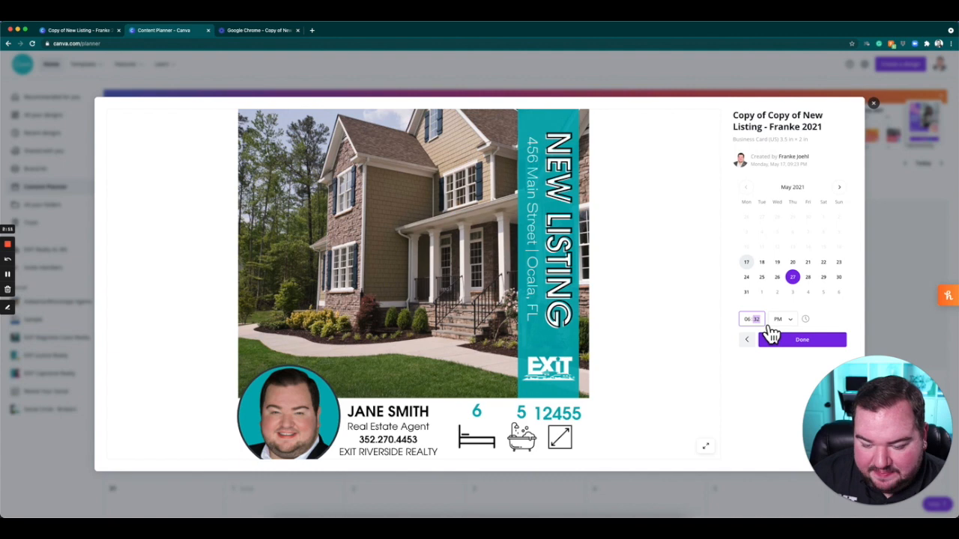
{"action": "left_click", "coordinate": [843, 342]}
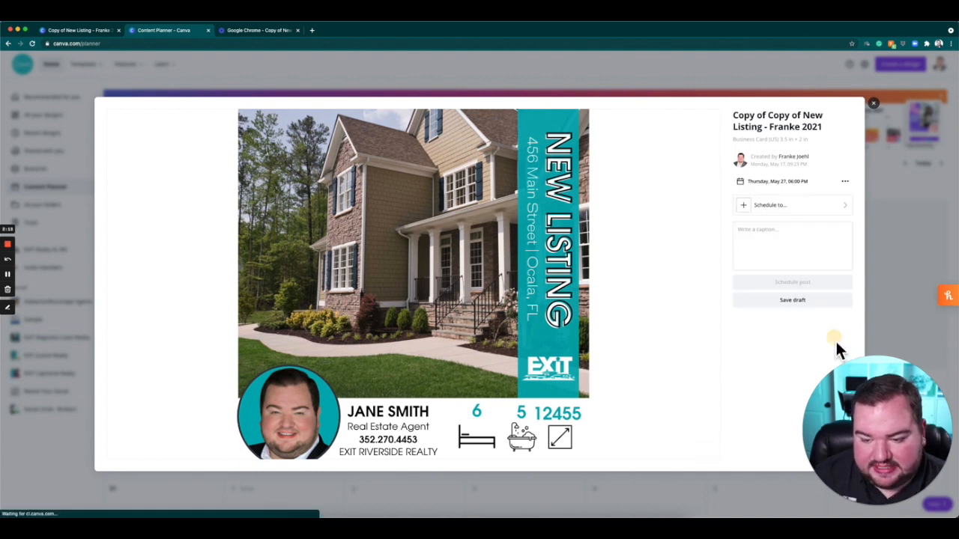
Choose the LinkedIn Profile account as the destination for the planned post.
{"action": "left_click", "coordinate": [780, 206]}
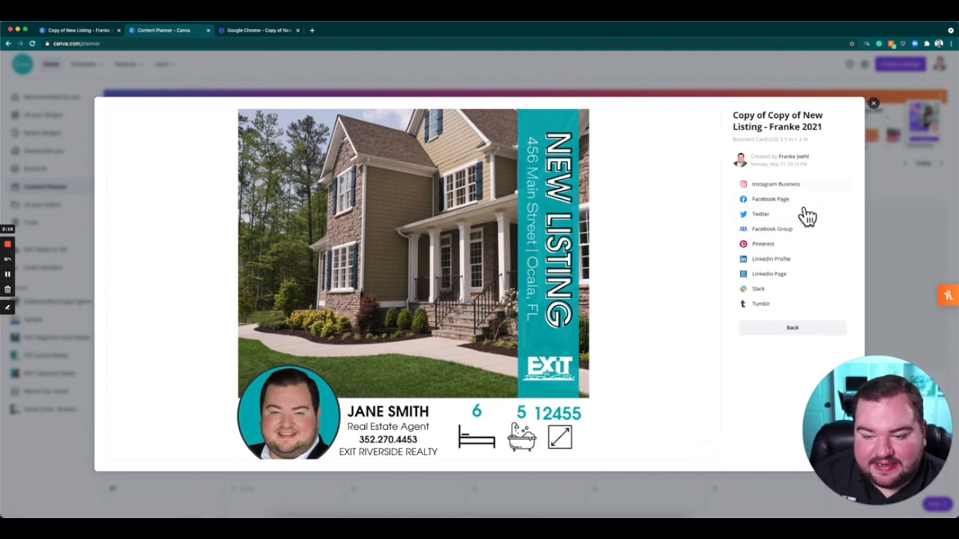
{"action": "left_click", "coordinate": [809, 262]}
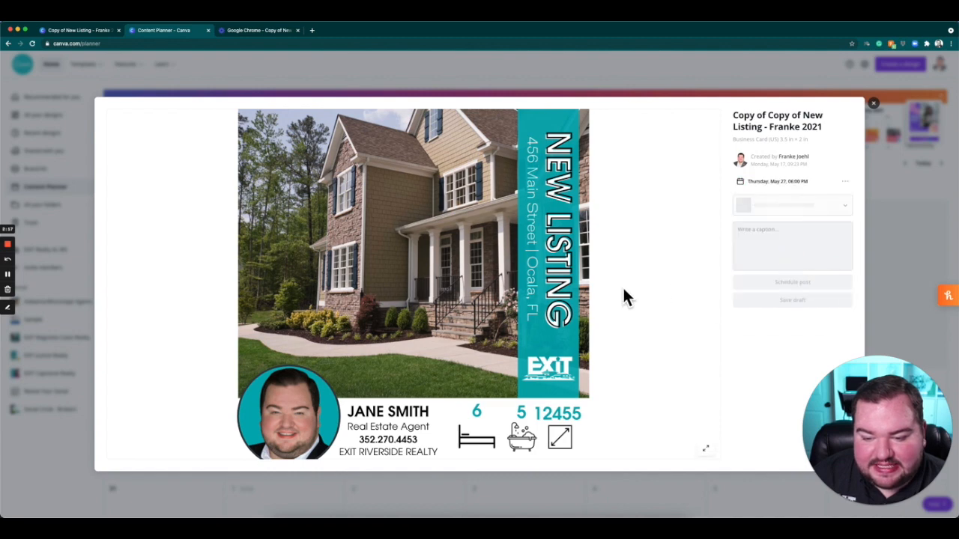
{"action": "left_click", "coordinate": [806, 206]}
{"action": "left_click", "coordinate": [679, 207]}
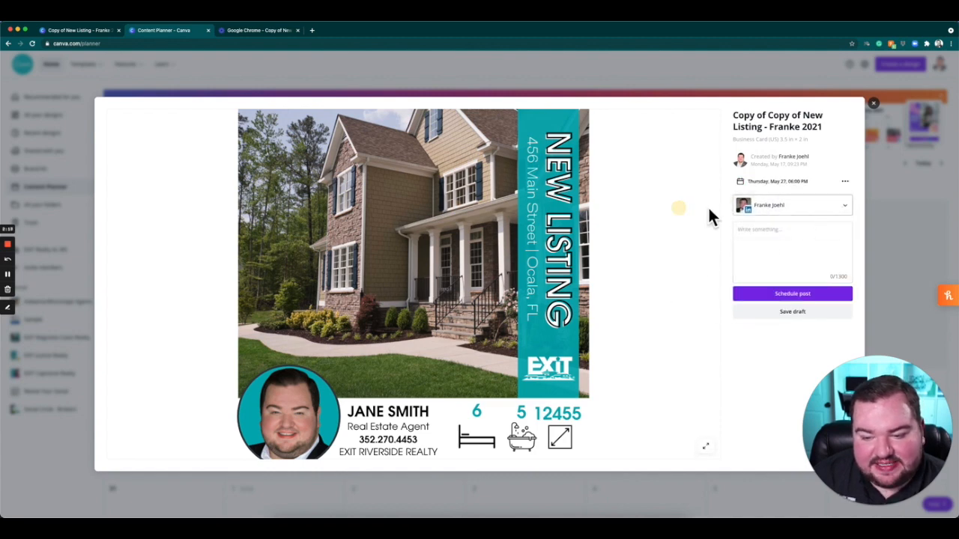
Caption the LinkedIn post "NEW LISTING ALERT!!" and schedule it.
{"action": "left_click", "coordinate": [801, 246]}
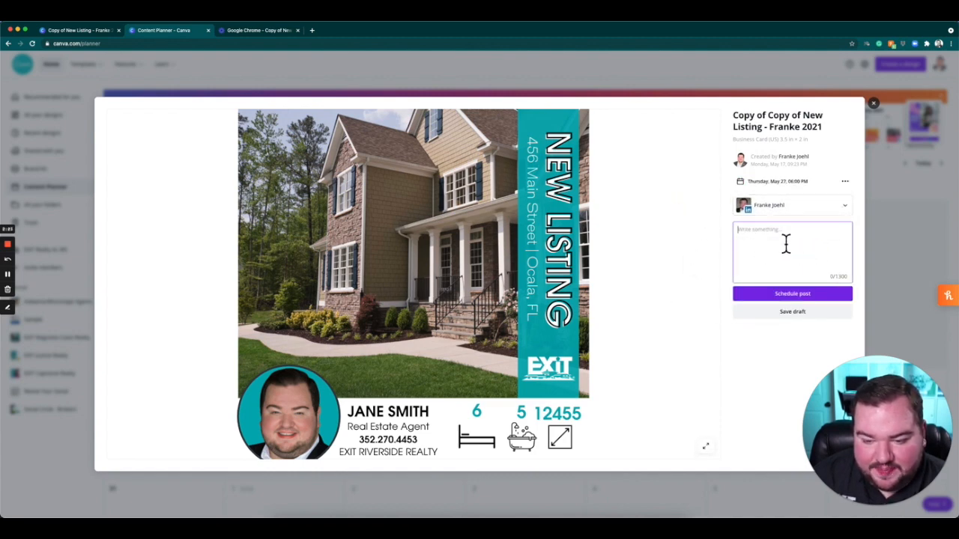
{"action": "type", "text": "NE"}
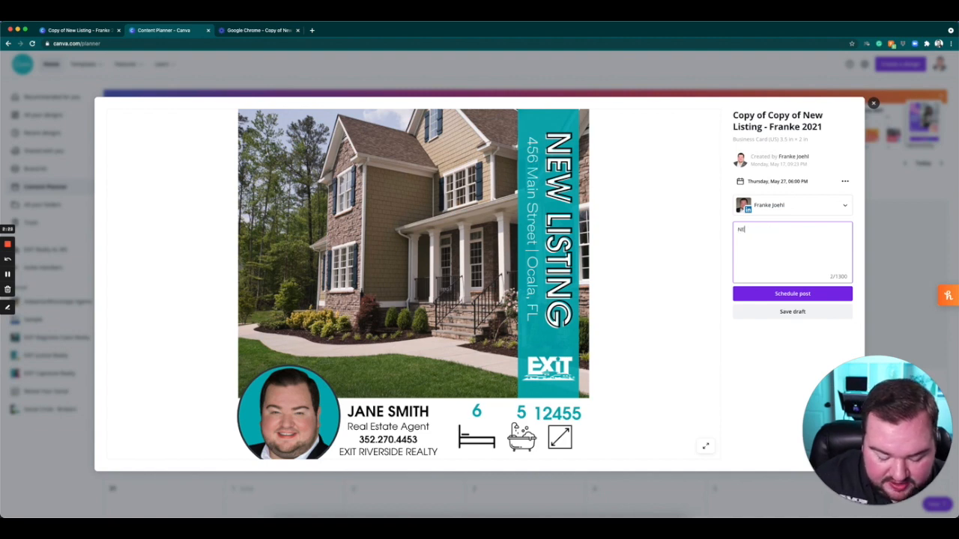
{"action": "type", "text": "W LISTING ALERT!!"}
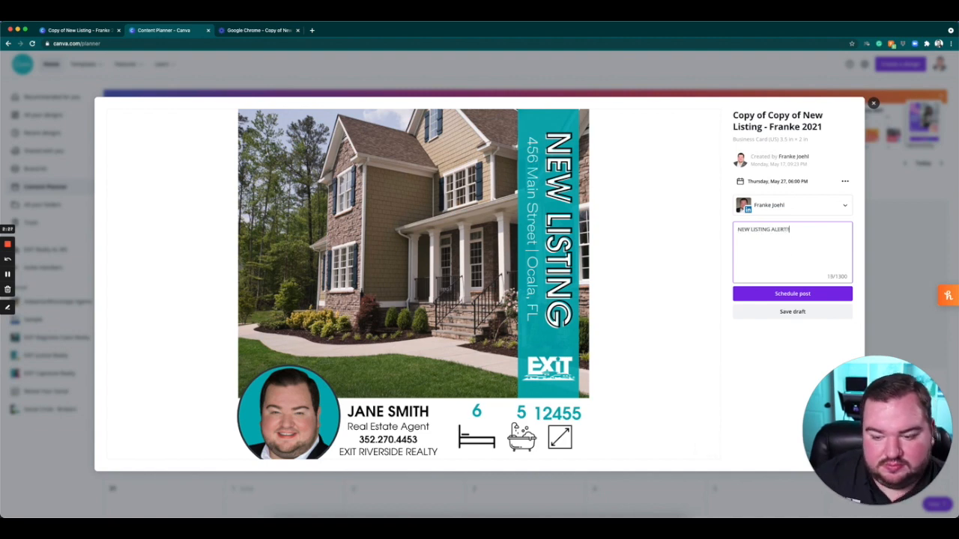
{"action": "left_click", "coordinate": [818, 297]}
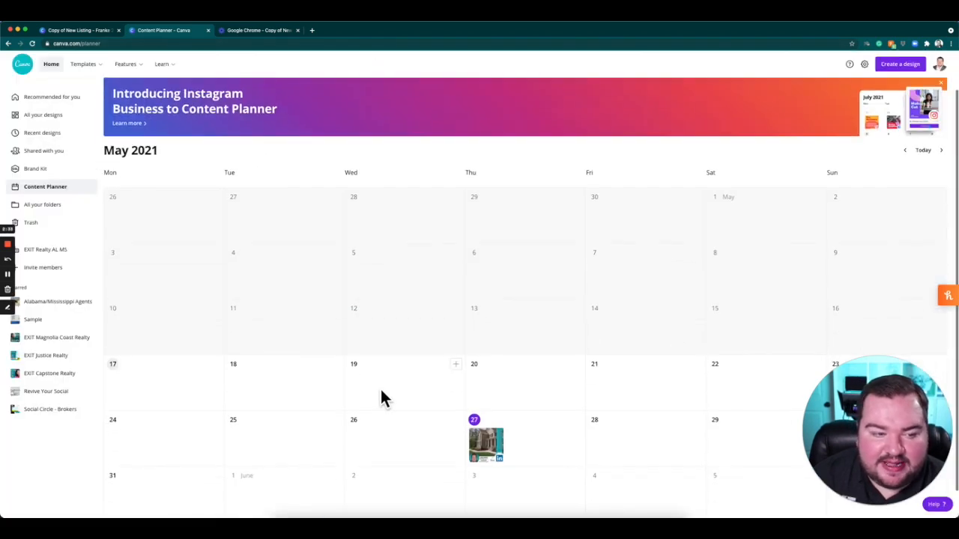
Look over the May 2021 calendar, view the scheduled May 27 post's details, and return to the calendar.
{"action": "scroll", "coordinate": [381, 397], "scroll_direction": "down", "scroll_amount": 1}
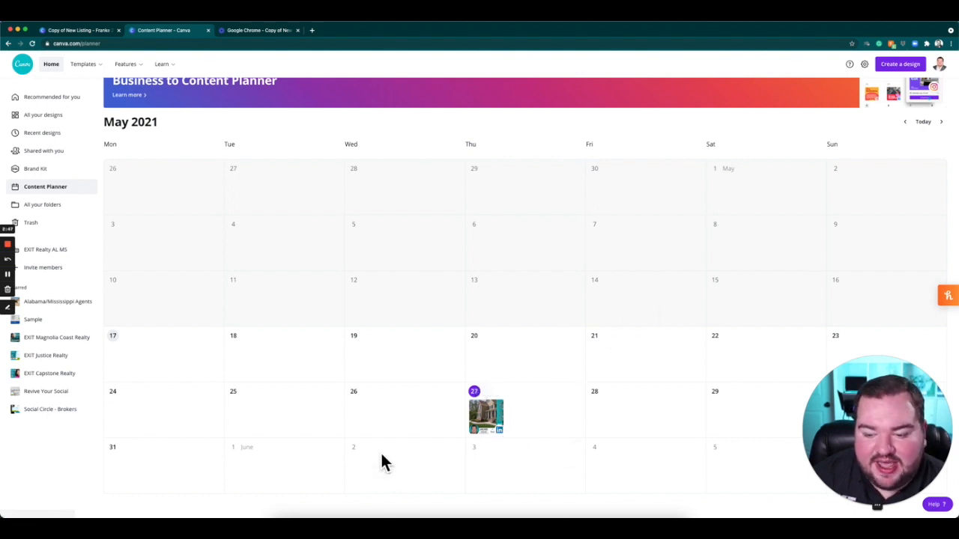
{"action": "scroll", "coordinate": [857, 217], "scroll_direction": "up", "scroll_amount": 1}
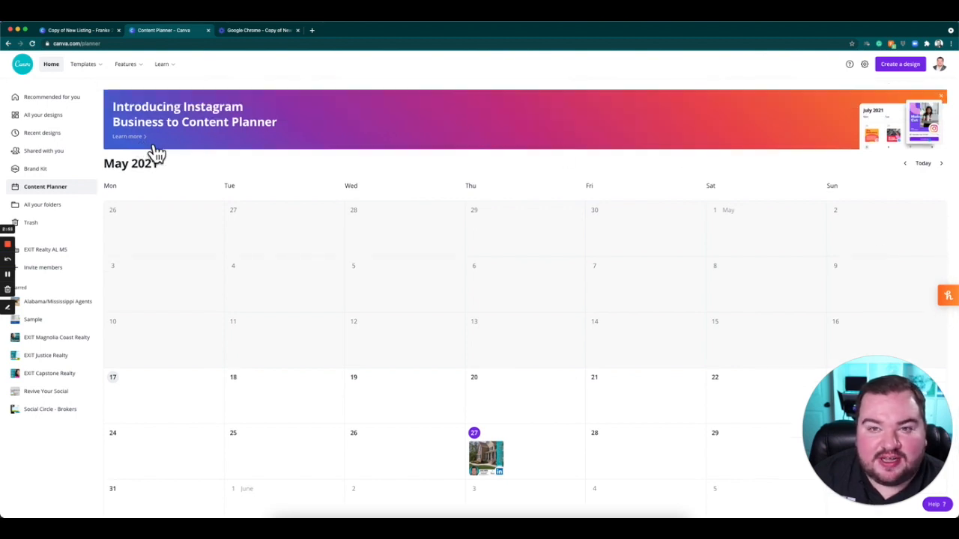
{"action": "scroll", "coordinate": [479, 242], "scroll_direction": "down", "scroll_amount": 1}
{"action": "left_click", "coordinate": [498, 426]}
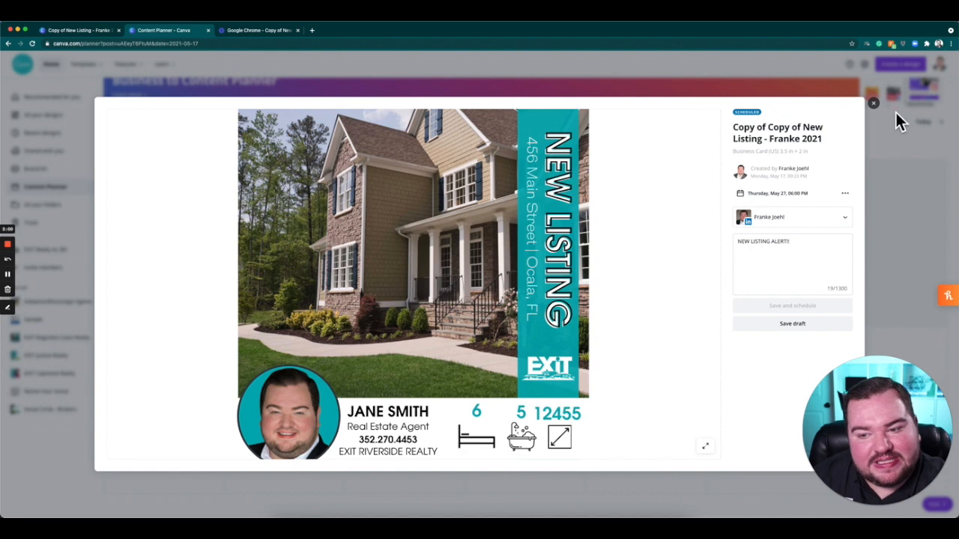
{"action": "left_click", "coordinate": [873, 103]}
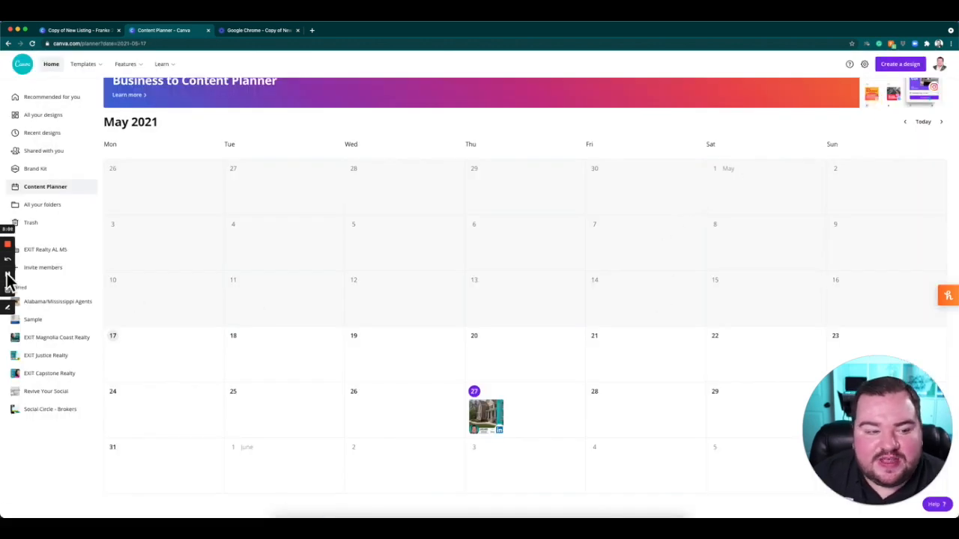